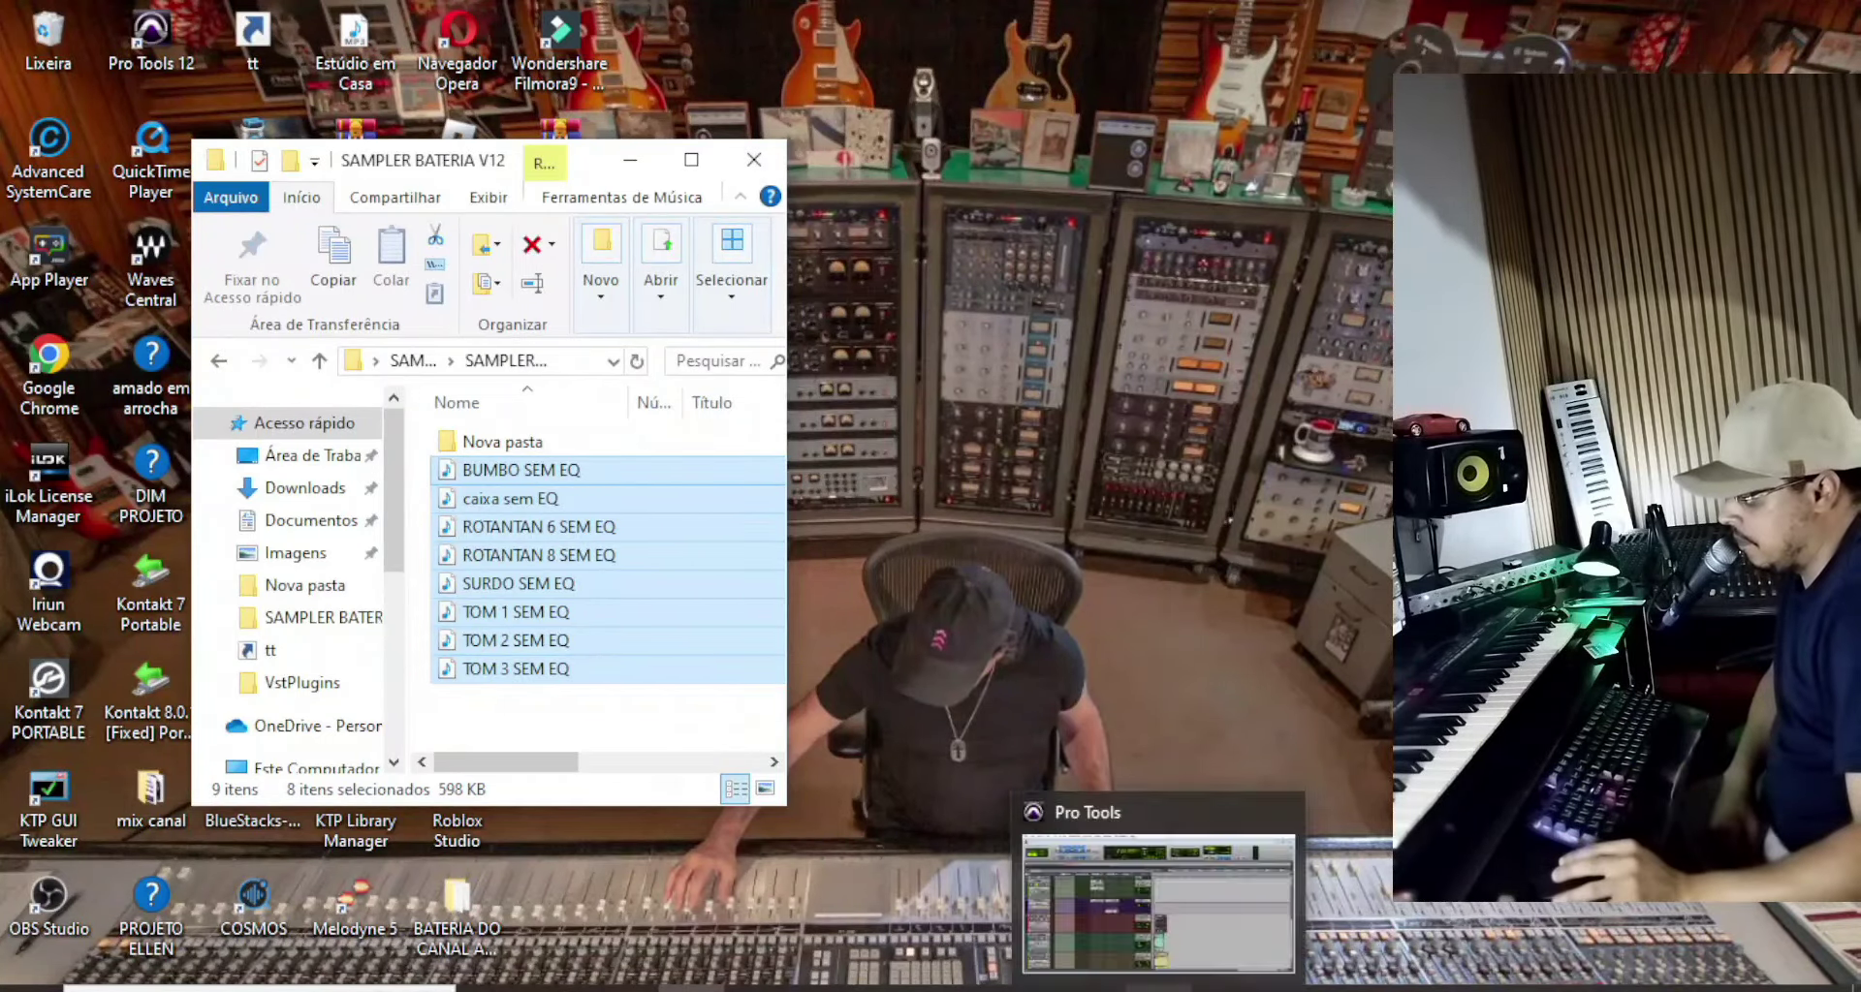
# Step: Switch back to Pro Tools, where the FAST Equaliser is open on BUMBO SEM EQ
pyautogui.click(1159, 988)
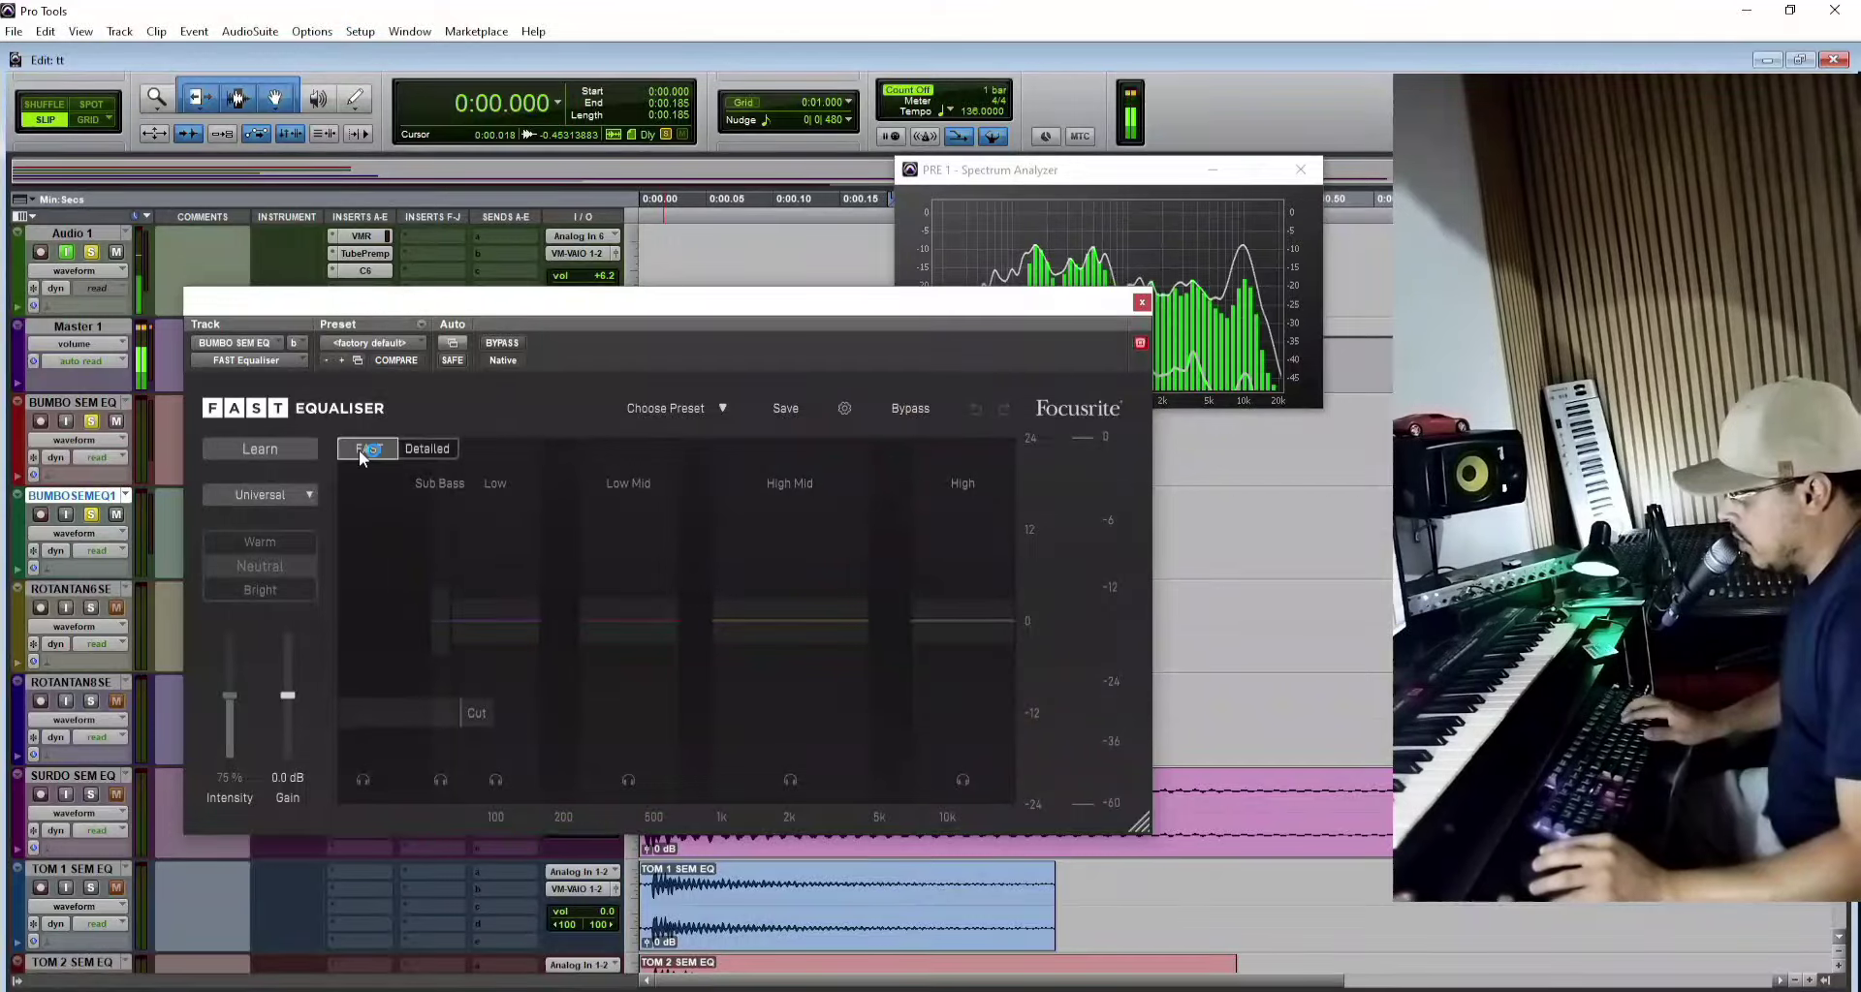
# Step: In the detailed EQ view, enable a steep low-pass filter on BUMBO SEM EQ at 80 Hz
pyautogui.click(426, 450)
pyautogui.click(939, 783)
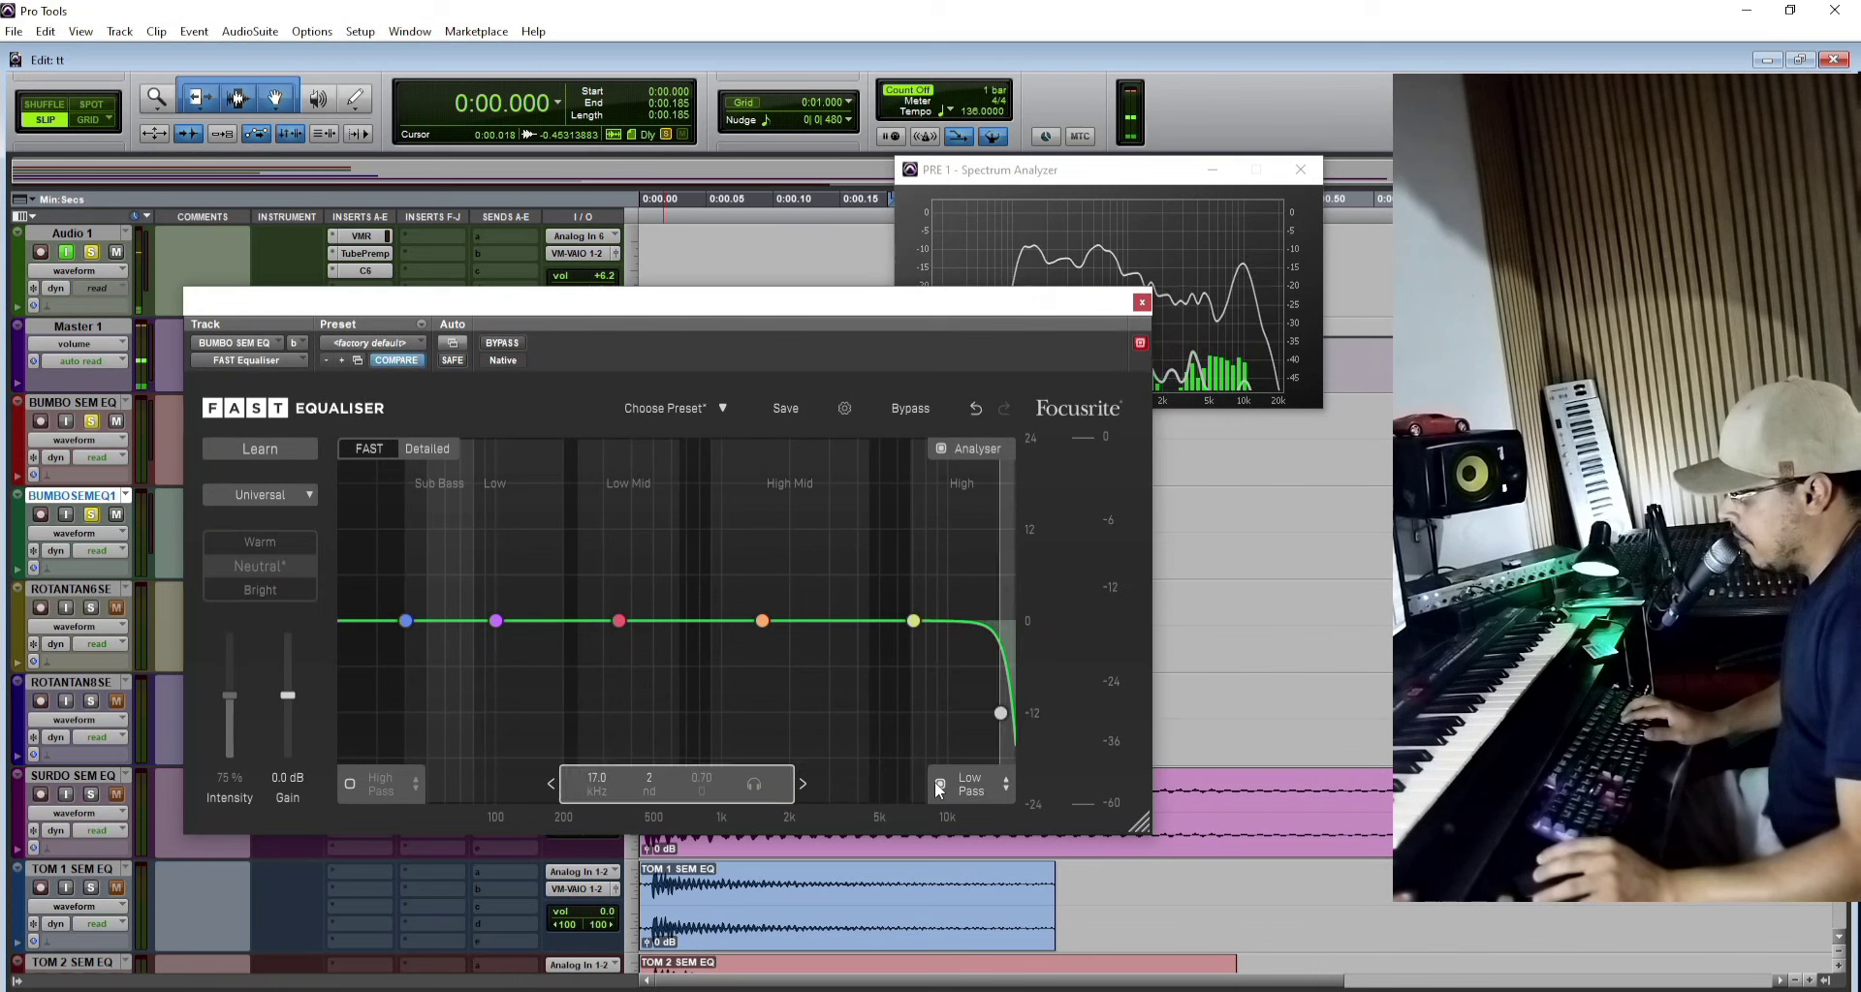
pyautogui.moveTo(967, 738); pyautogui.dragTo(1008, 721)
pyautogui.scroll(4, 1004, 718)
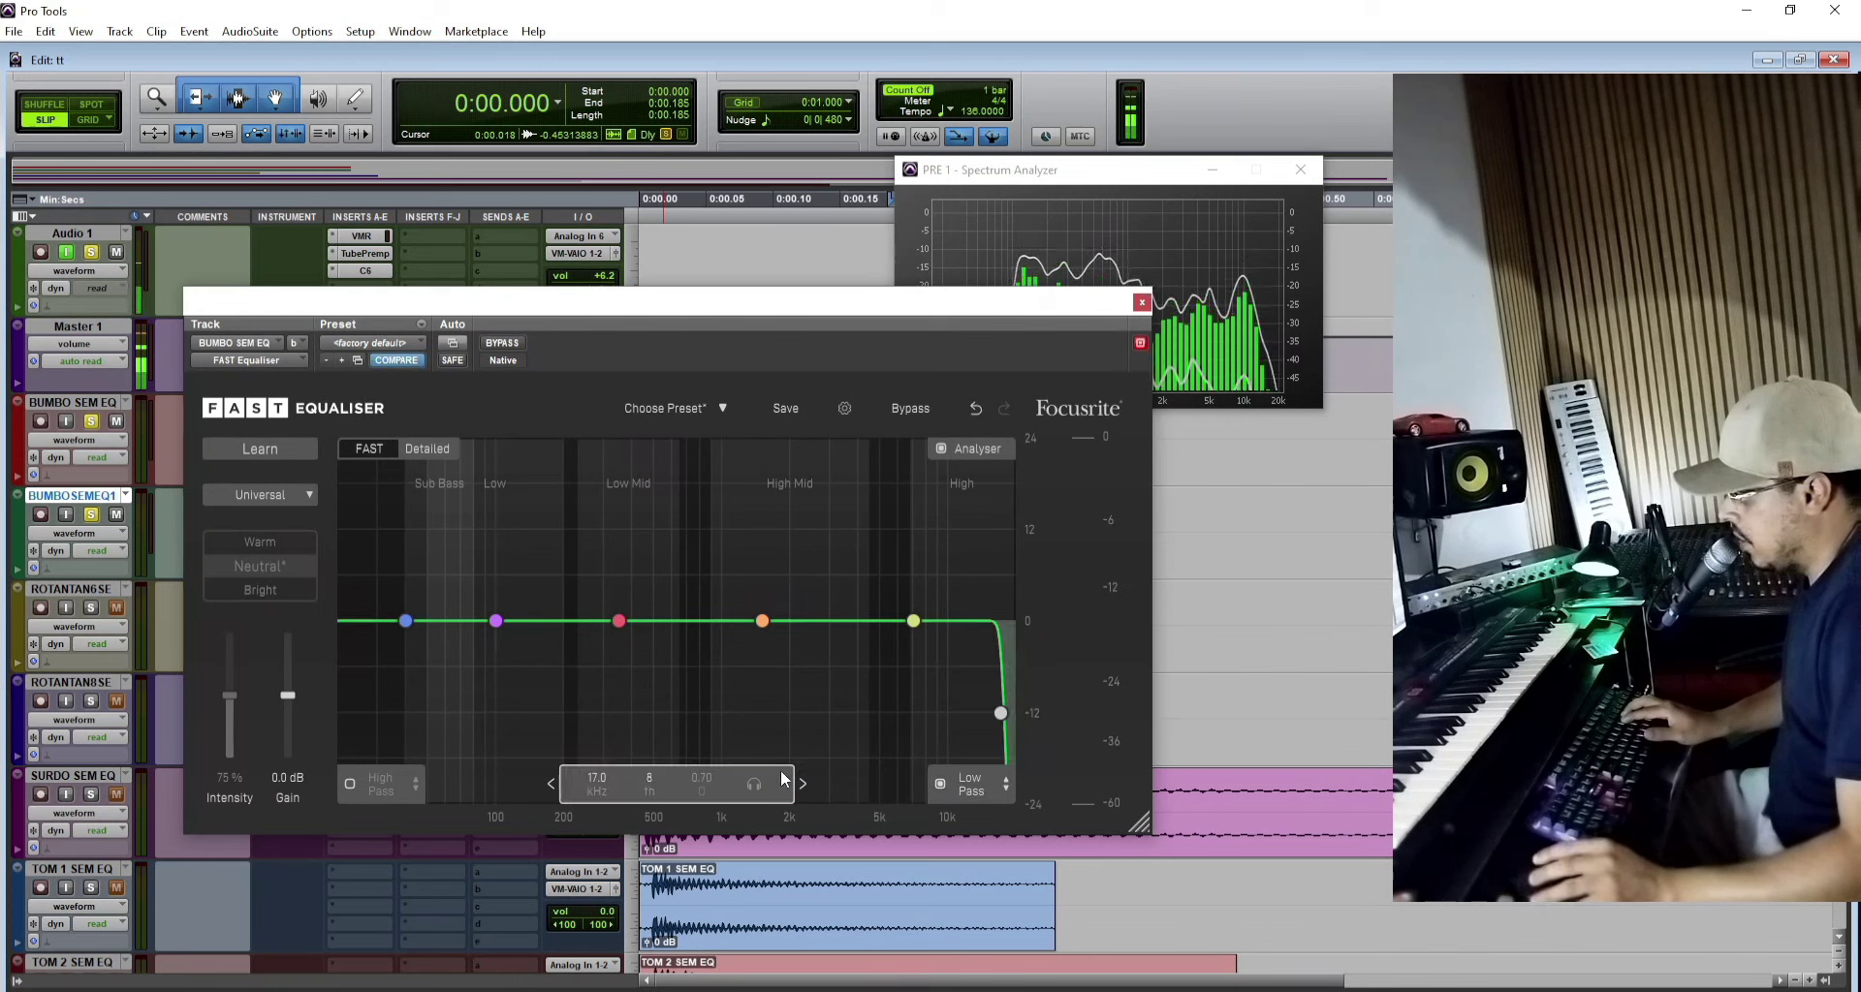
pyautogui.moveTo(588, 785); pyautogui.dragTo(475, 714)
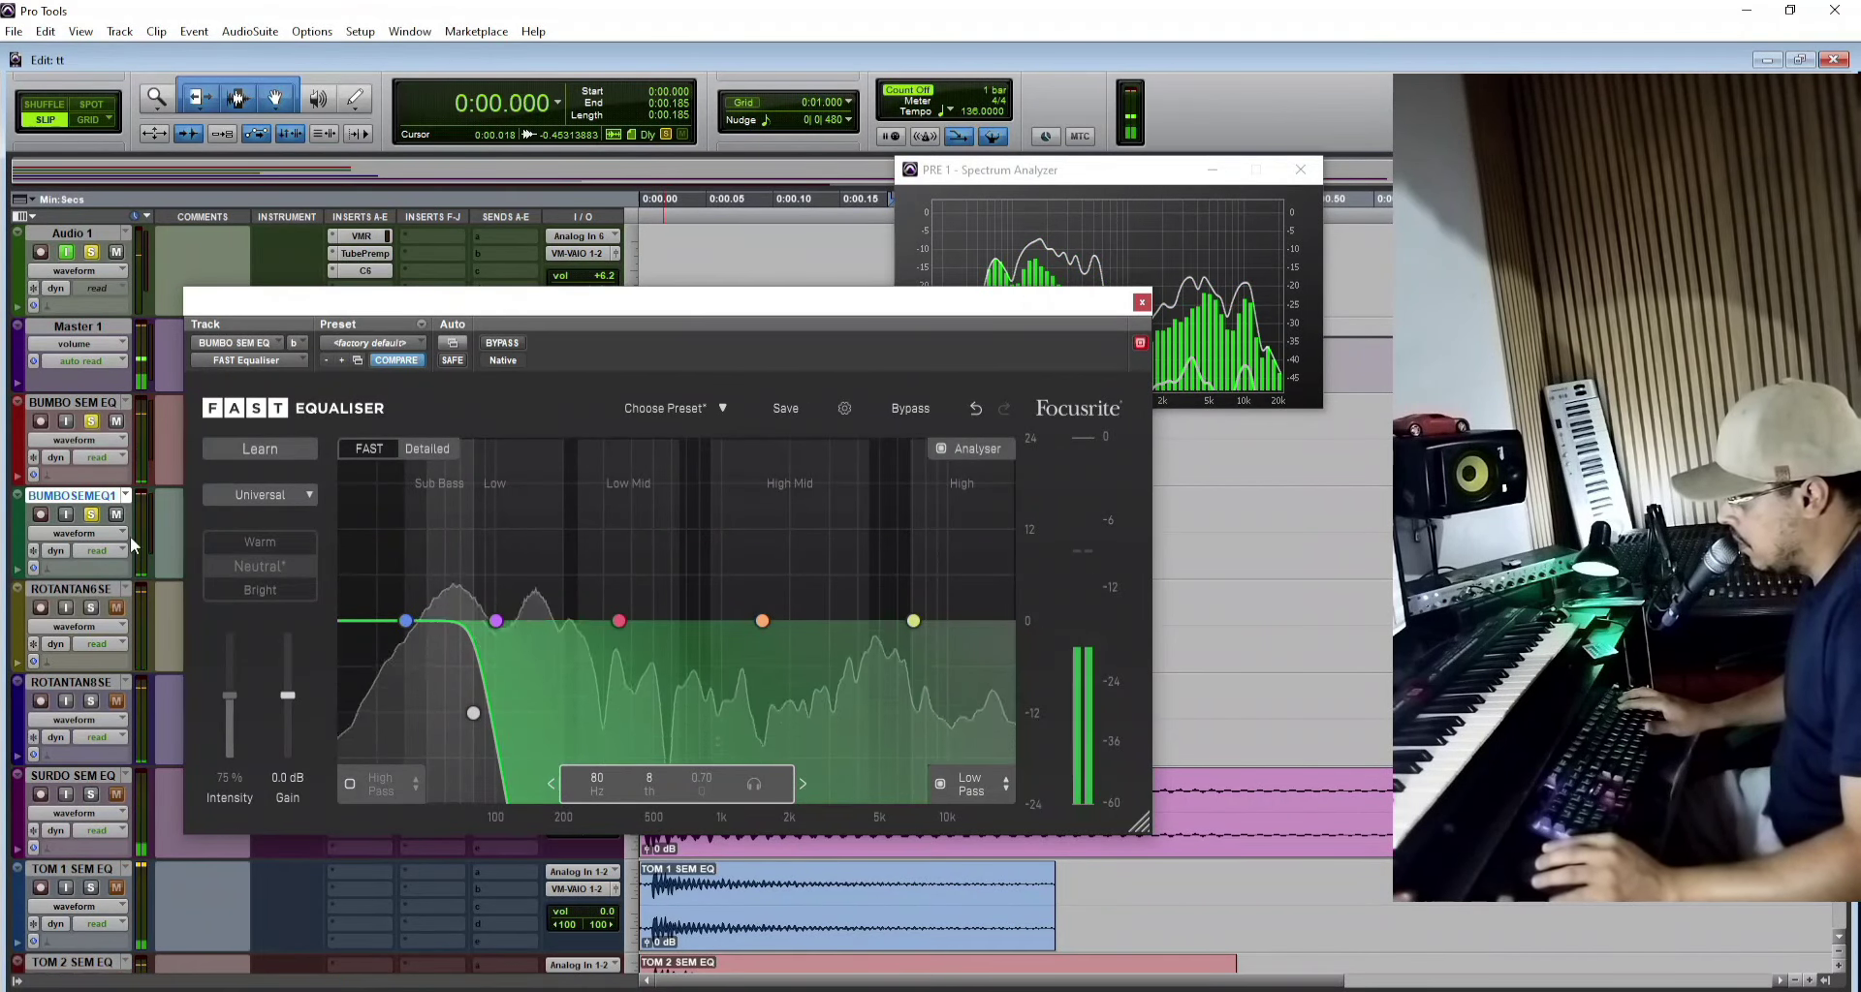
# Step: Audition the filtered kick with BUMBOSEMEQ1 muted, then move the EQ window aside
pyautogui.press('space')
pyautogui.press('space')
pyautogui.click(94, 519)
pyautogui.press('space')
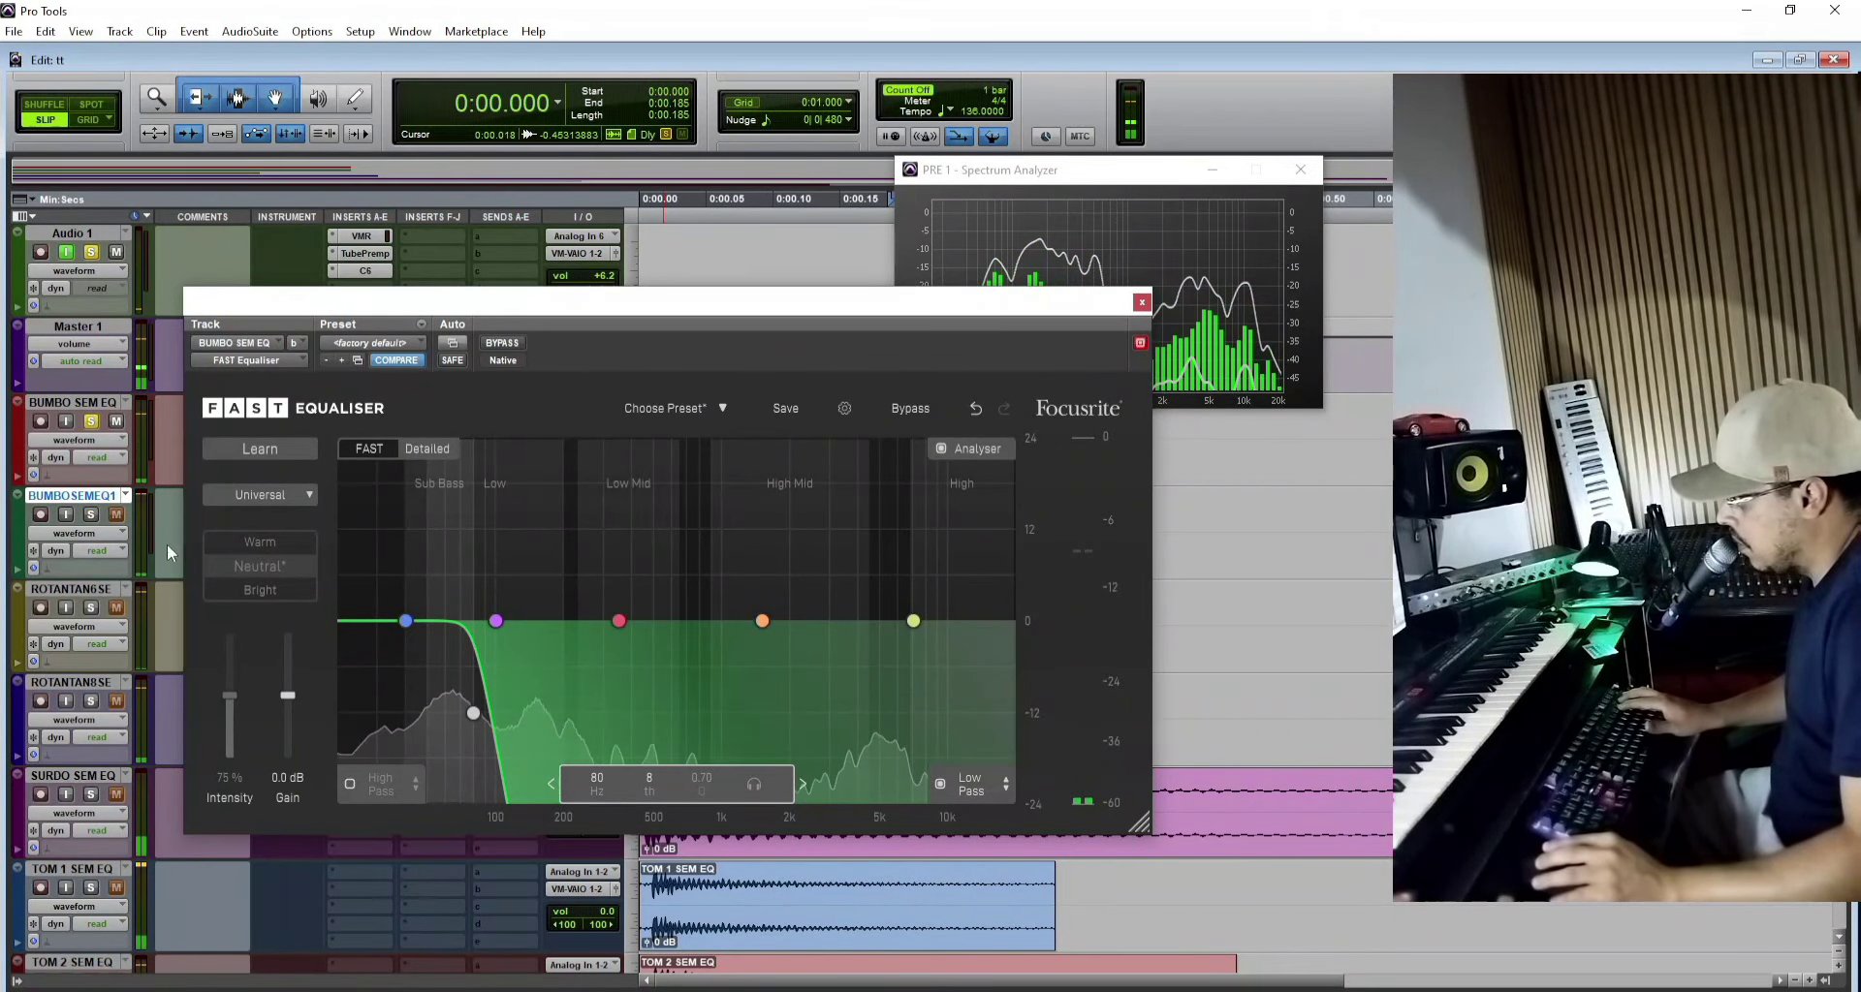
pyautogui.press('space')
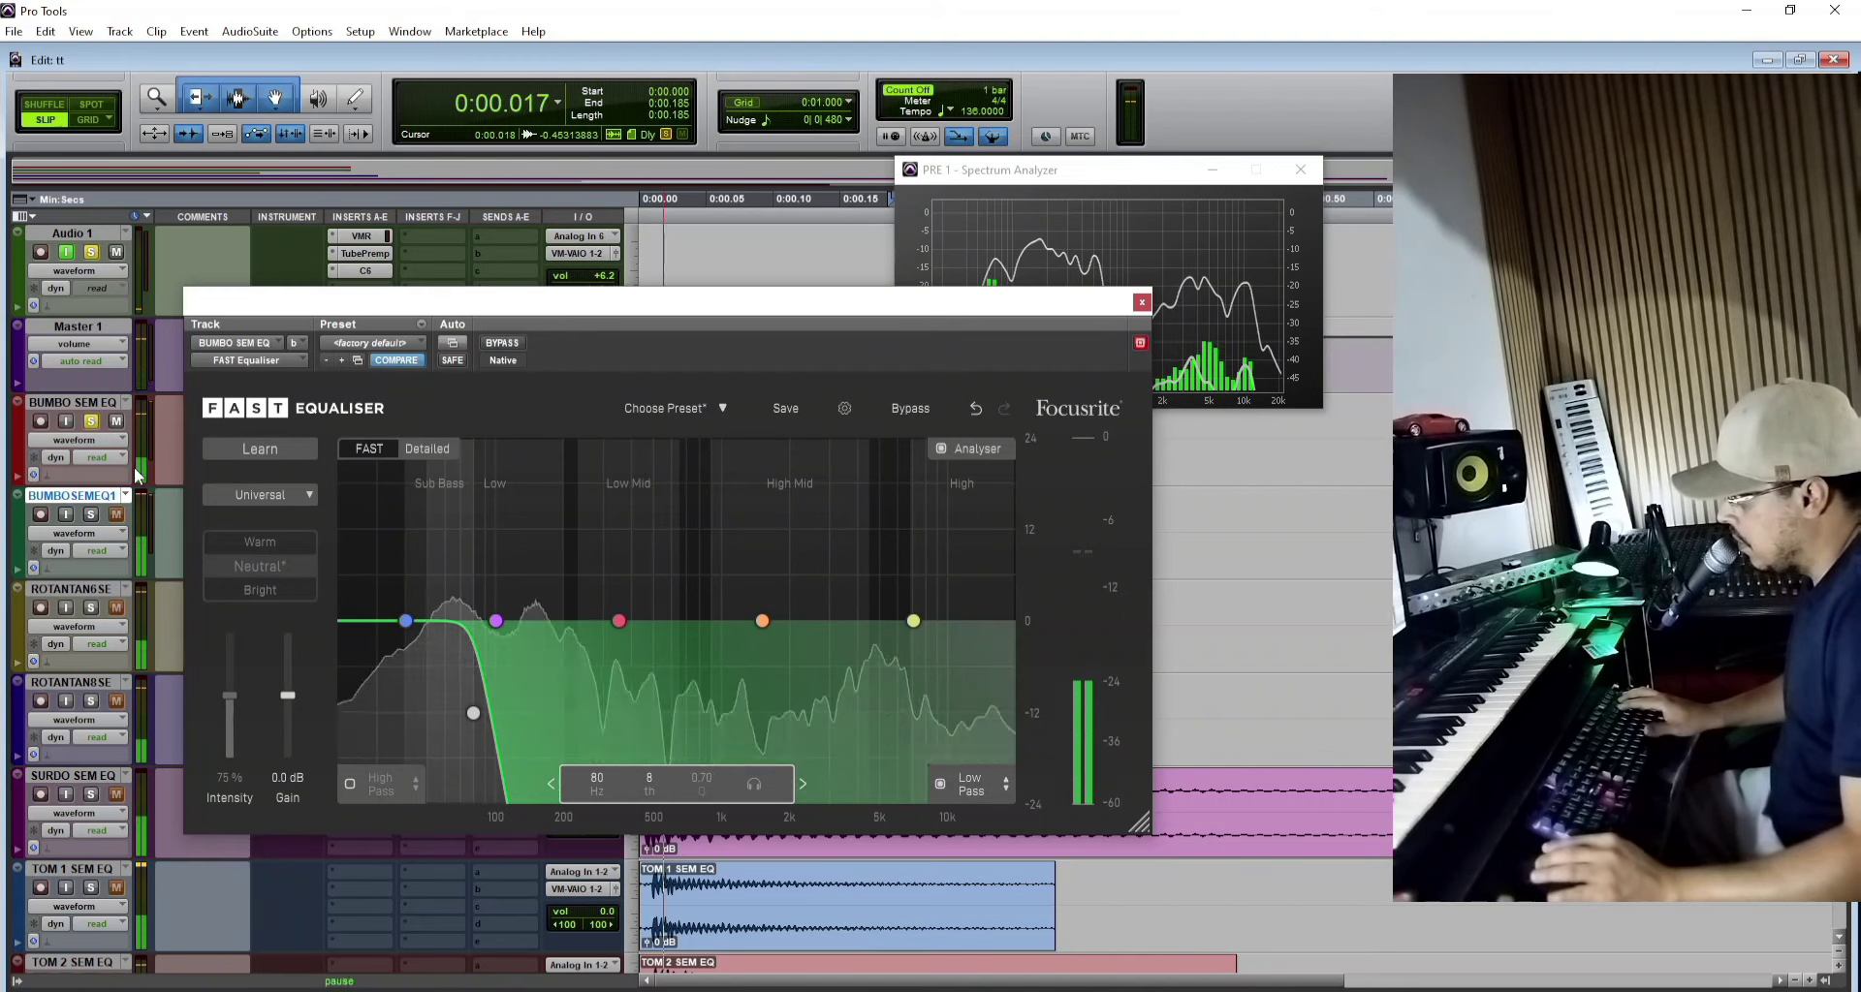
pyautogui.press('space')
pyautogui.moveTo(417, 303); pyautogui.dragTo(620, 336)
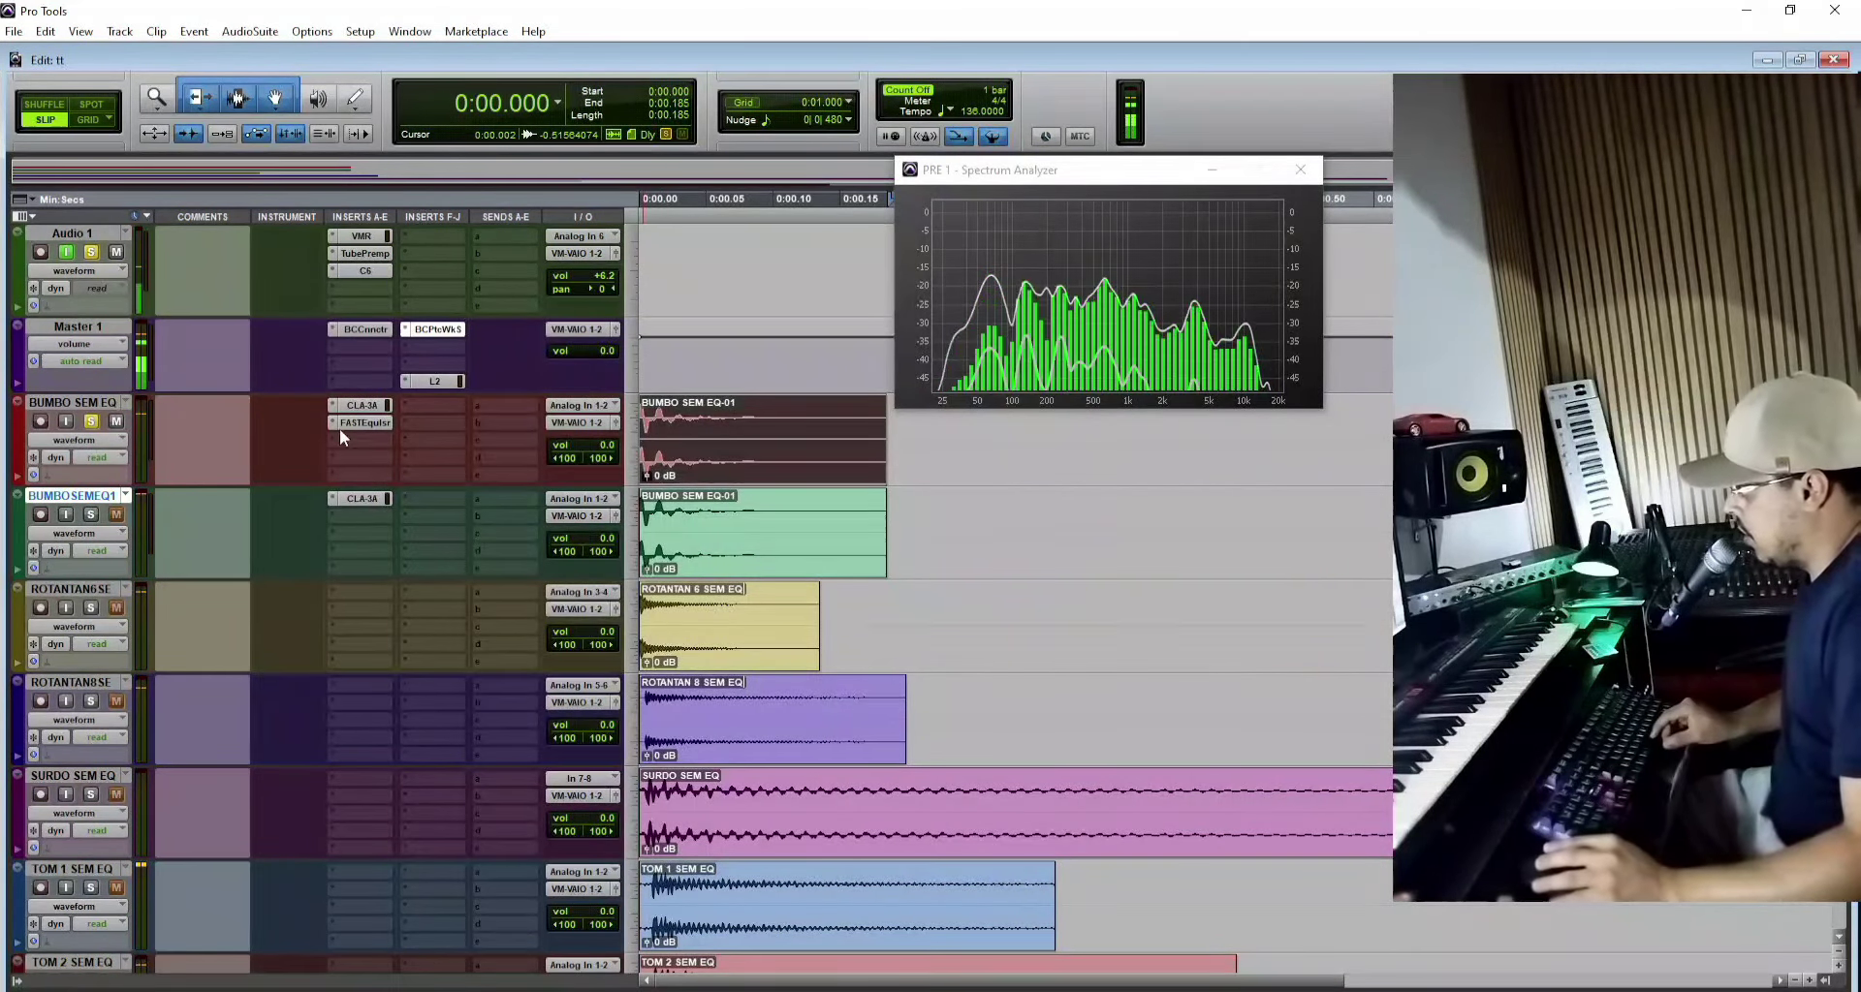
# Step: Insert FAST Equaliser on BUMBOSEMEQ1 and set its high-pass cutoff to 2.0 kHz
pyautogui.click(360, 514)
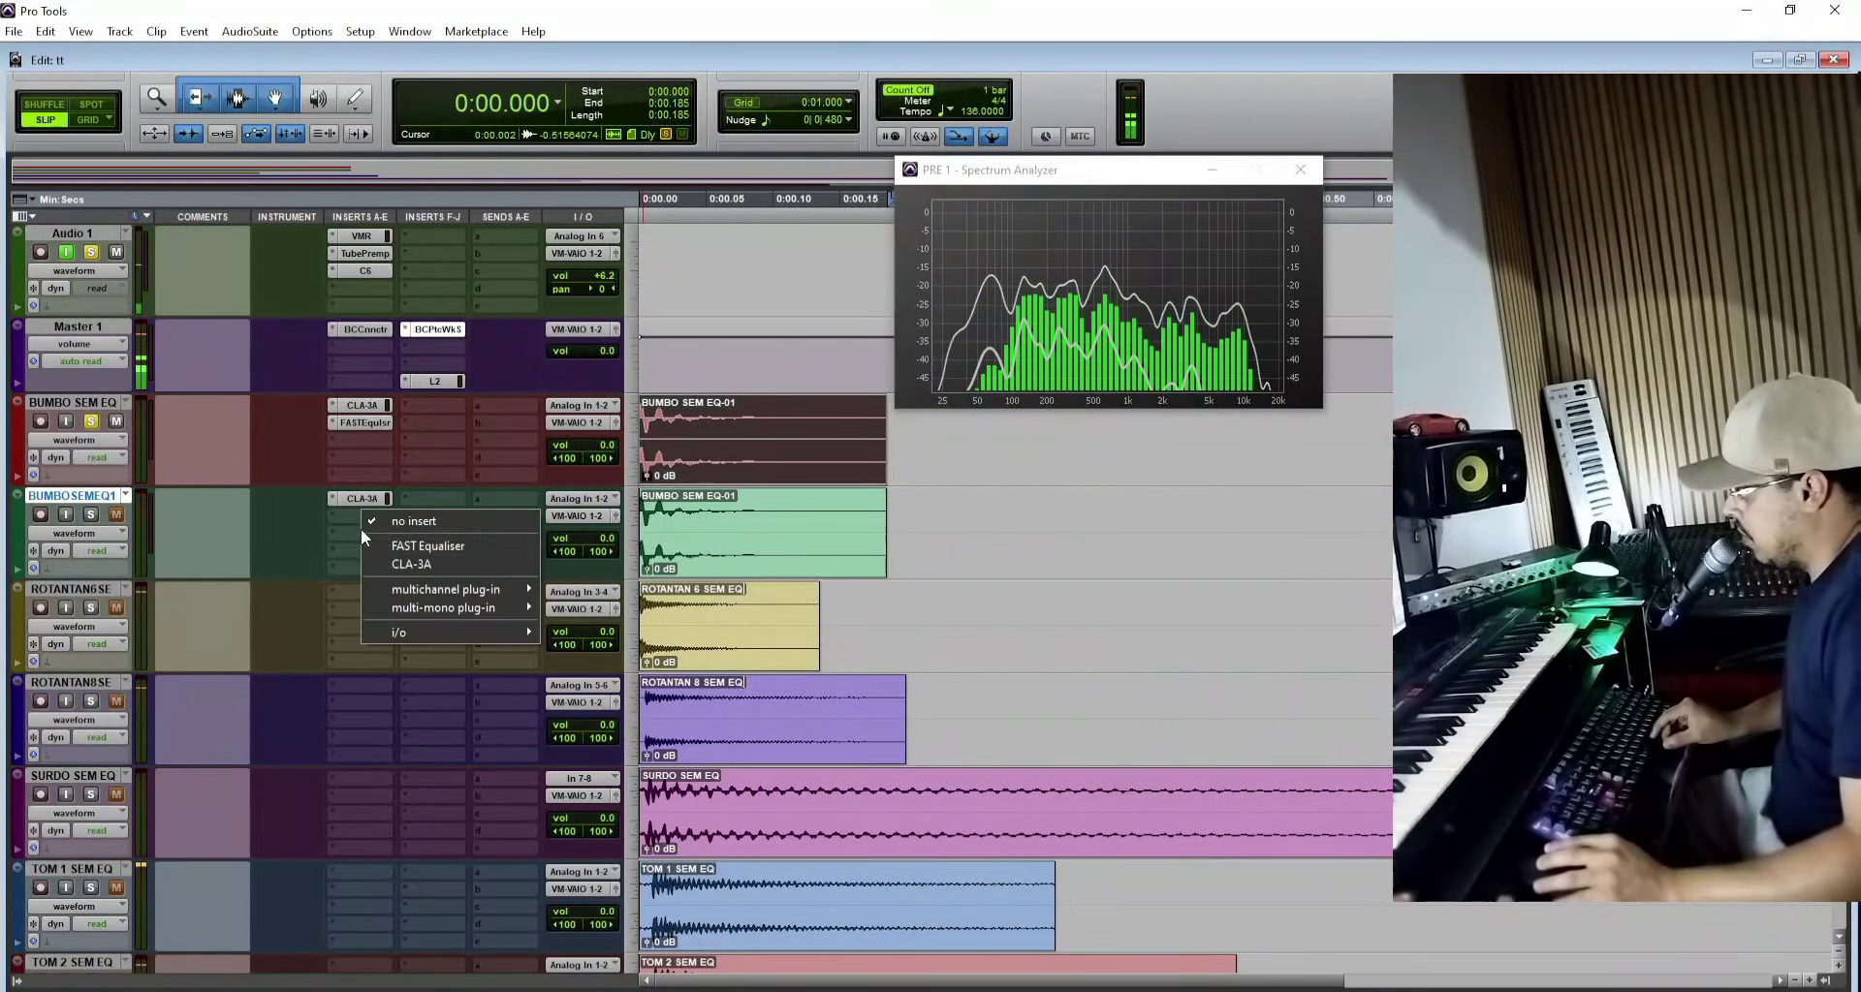
pyautogui.click(429, 550)
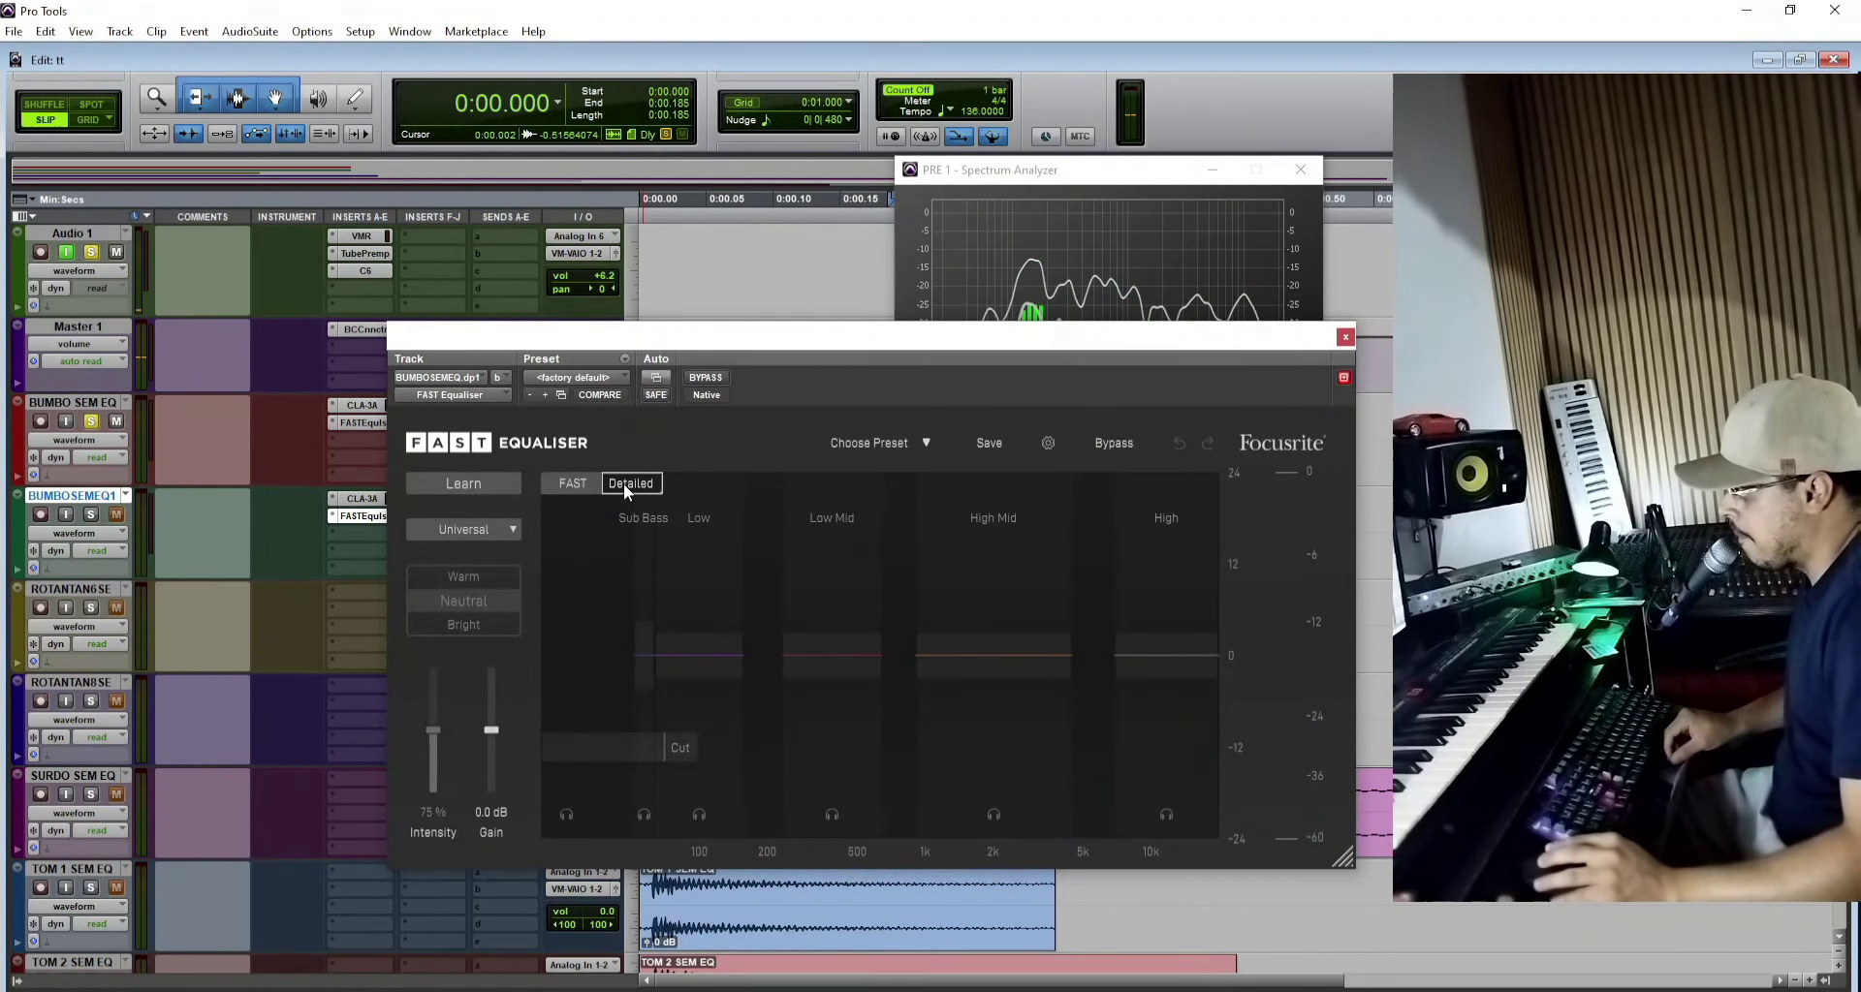
pyautogui.click(555, 819)
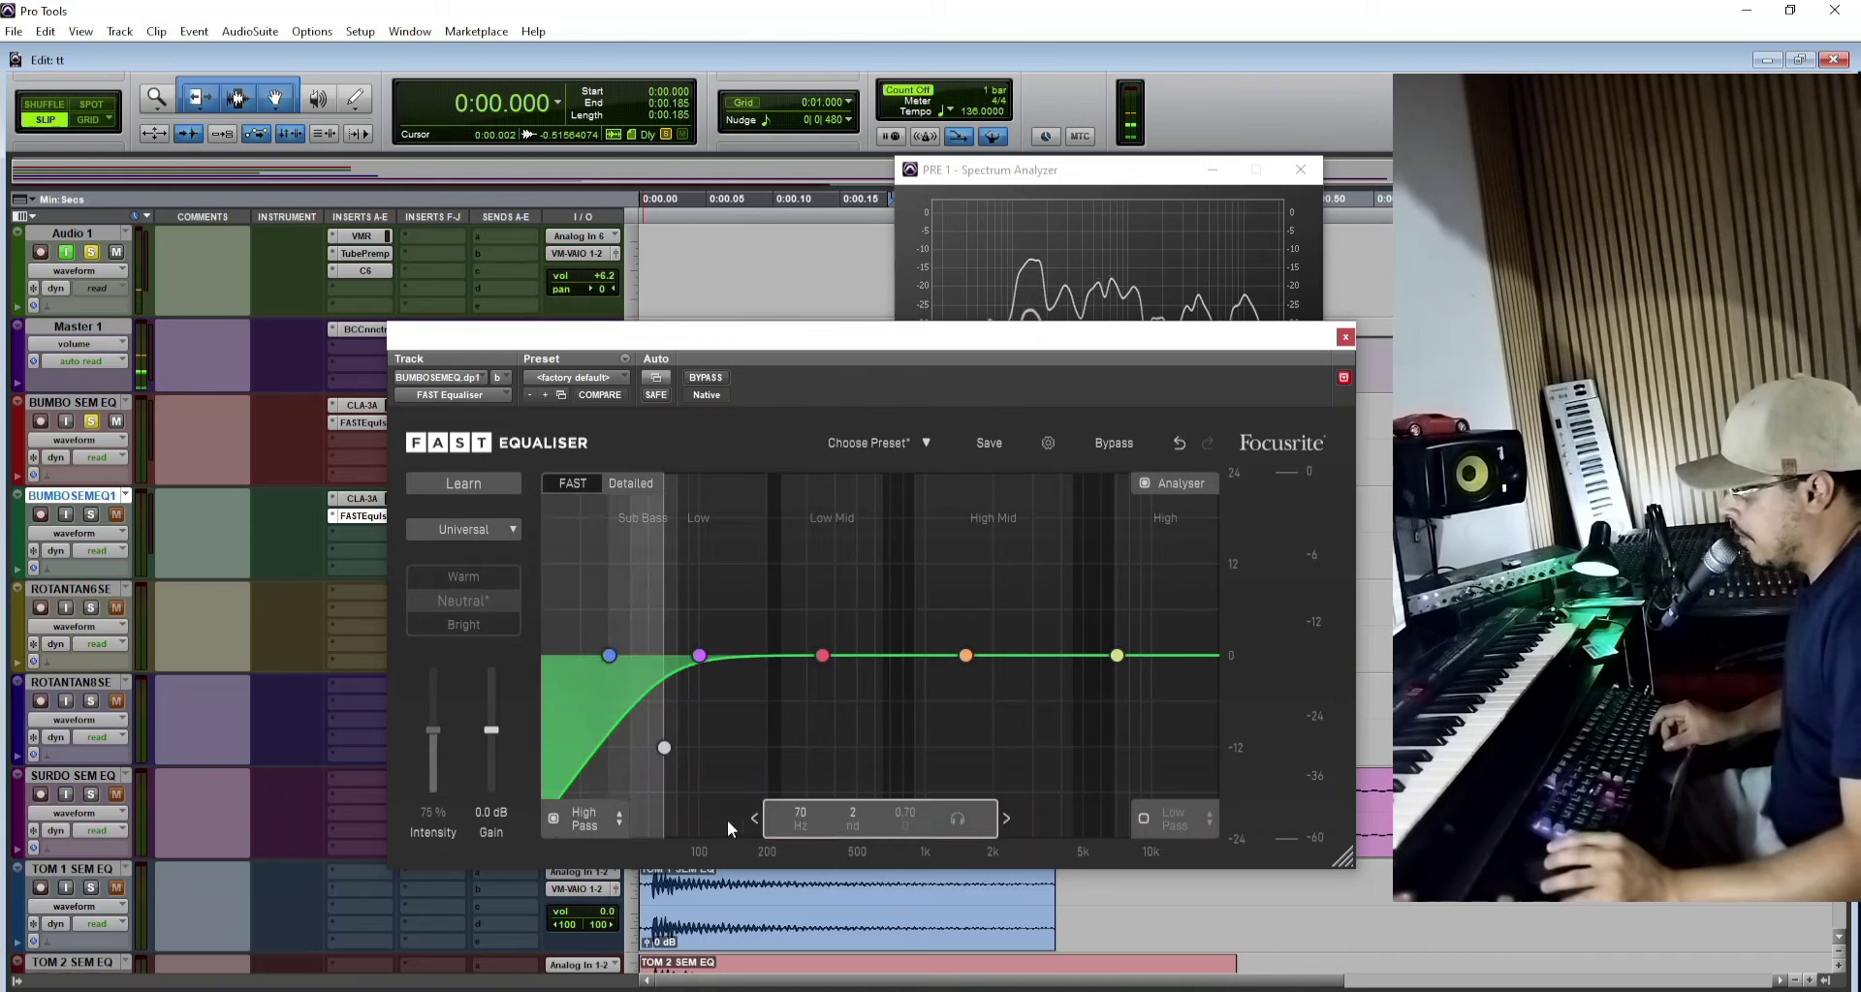
pyautogui.scroll(3, 665, 754)
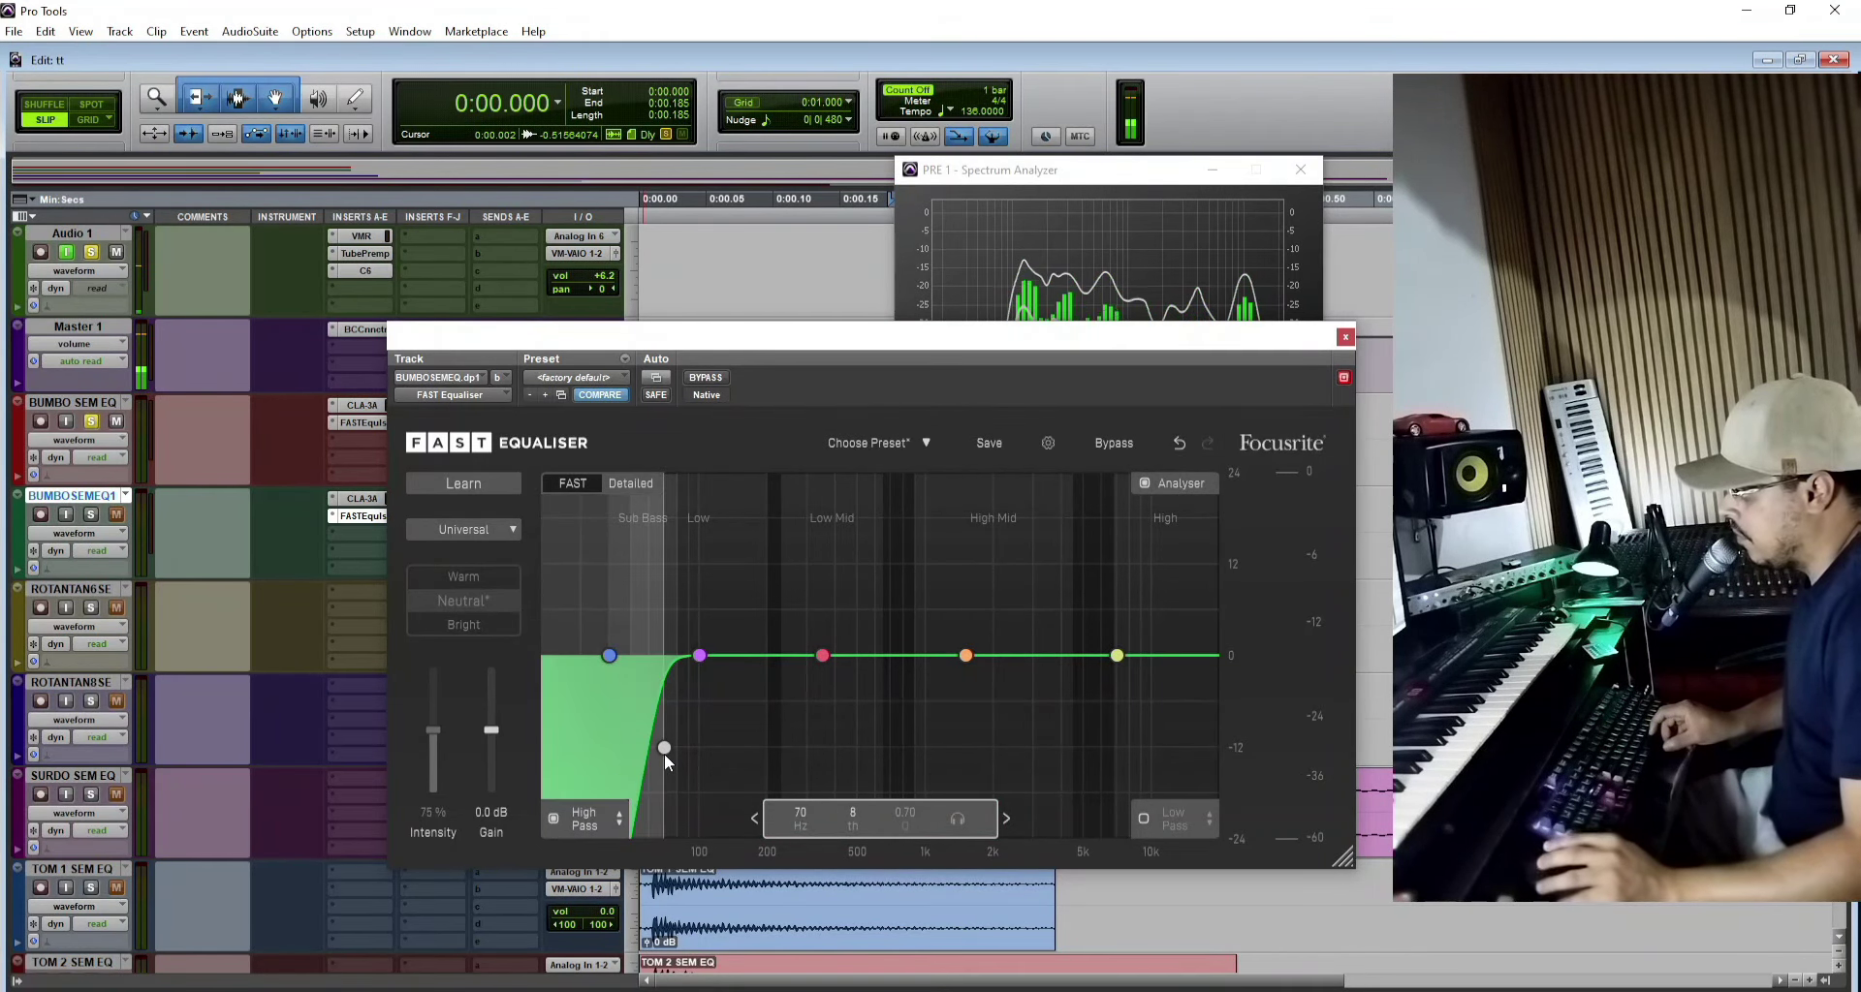
pyautogui.moveTo(665, 754); pyautogui.dragTo(994, 752)
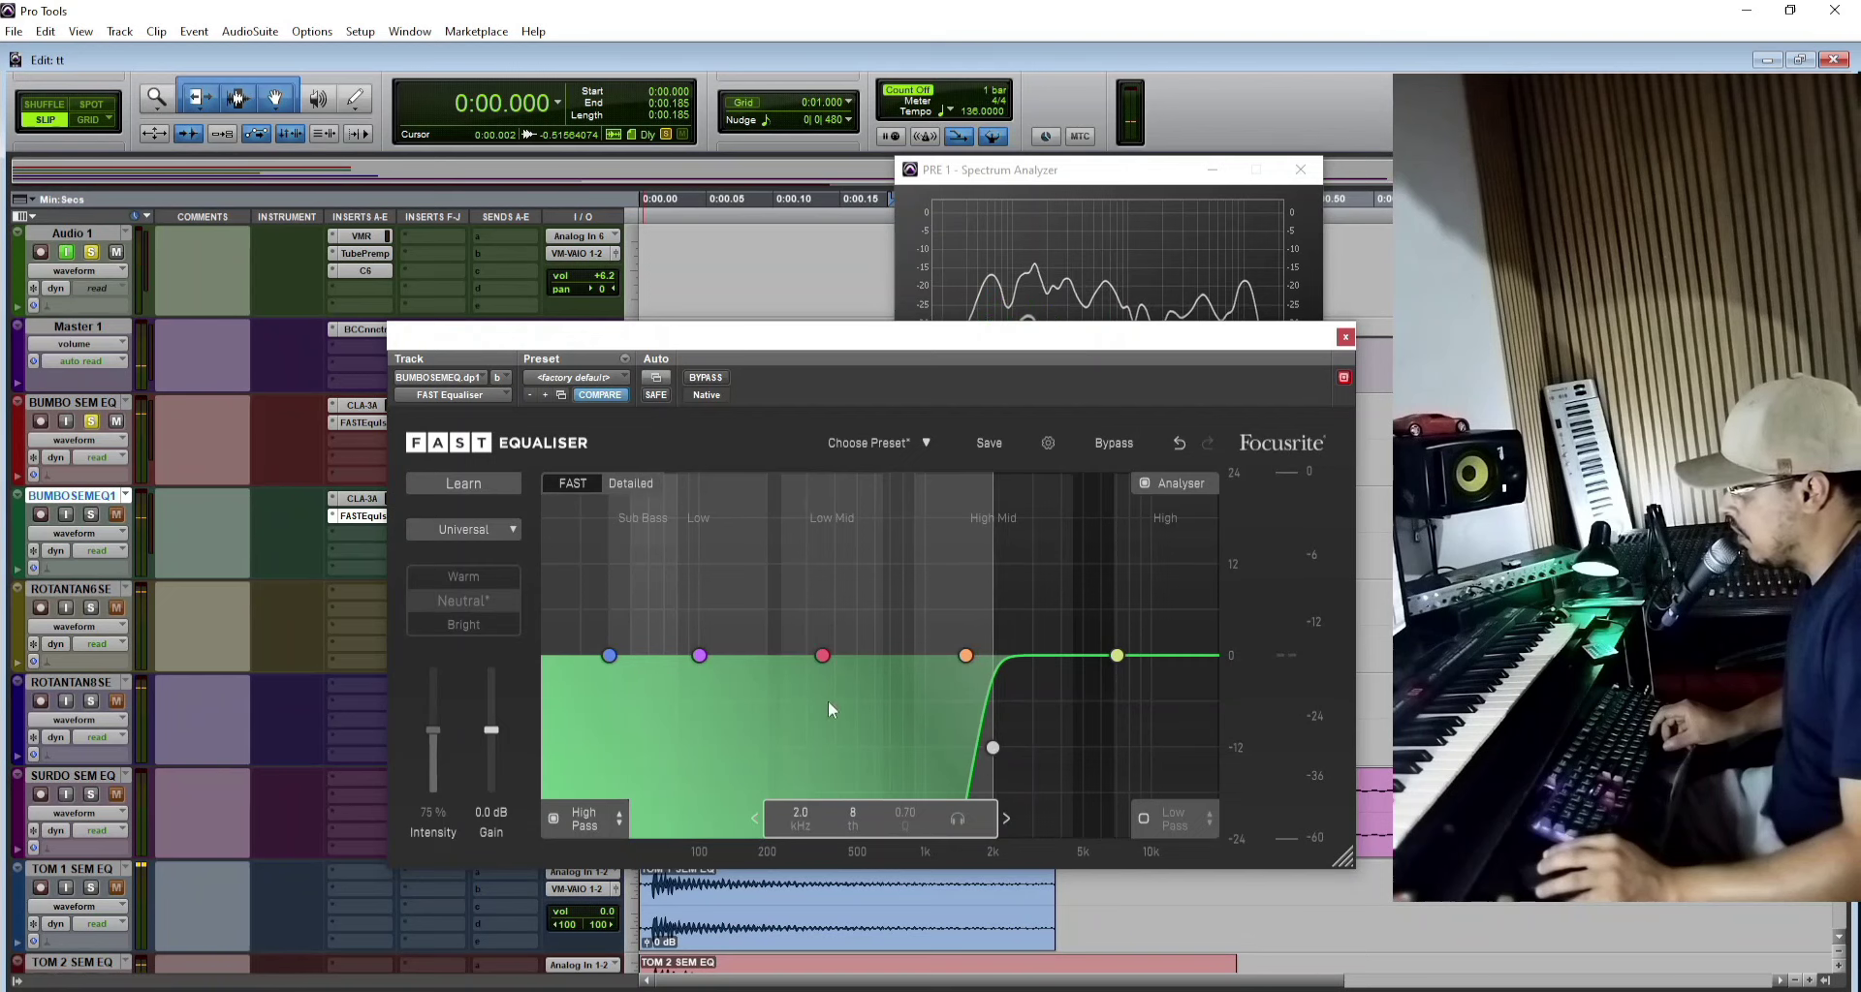
pyautogui.press('space')
# Step: Solo BUMBOSEMEQ1, boost the top end to +5.9 dB at 10.5 kHz, and audition it
pyautogui.click(91, 515)
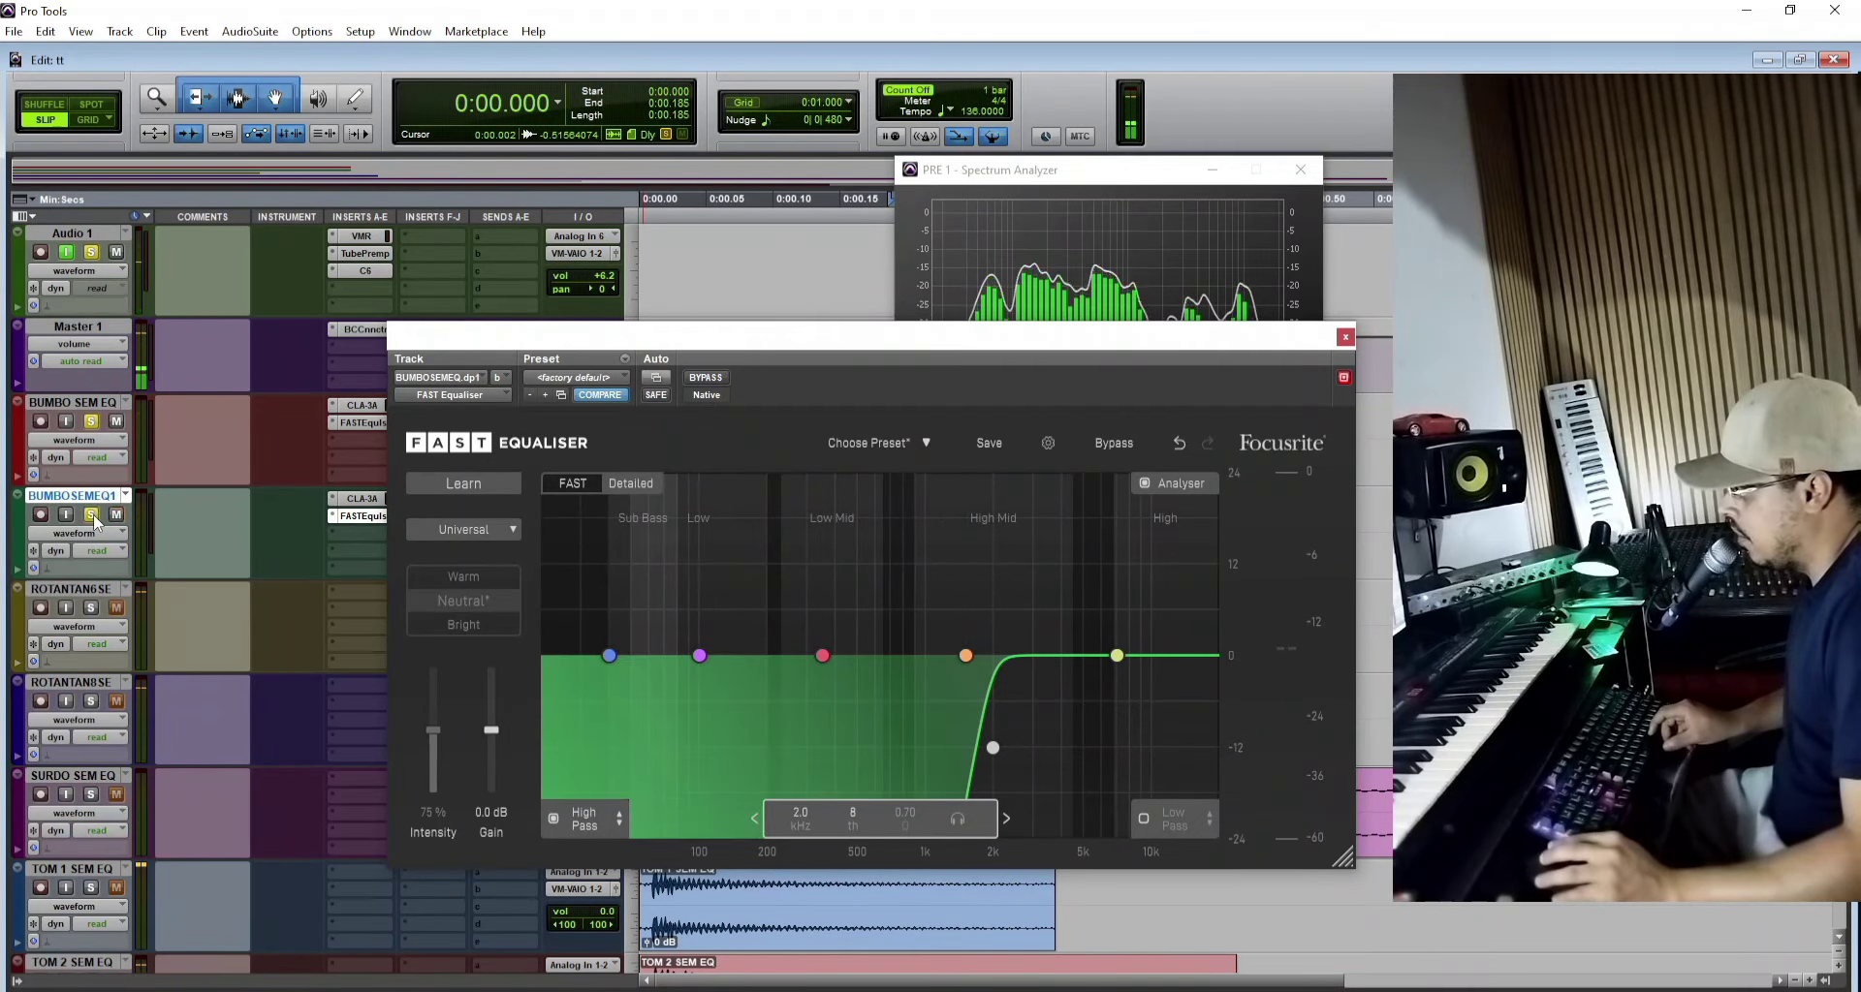
pyautogui.moveTo(967, 656); pyautogui.dragTo(1155, 615)
pyautogui.press('space')
pyautogui.press('space')
pyautogui.press('space')
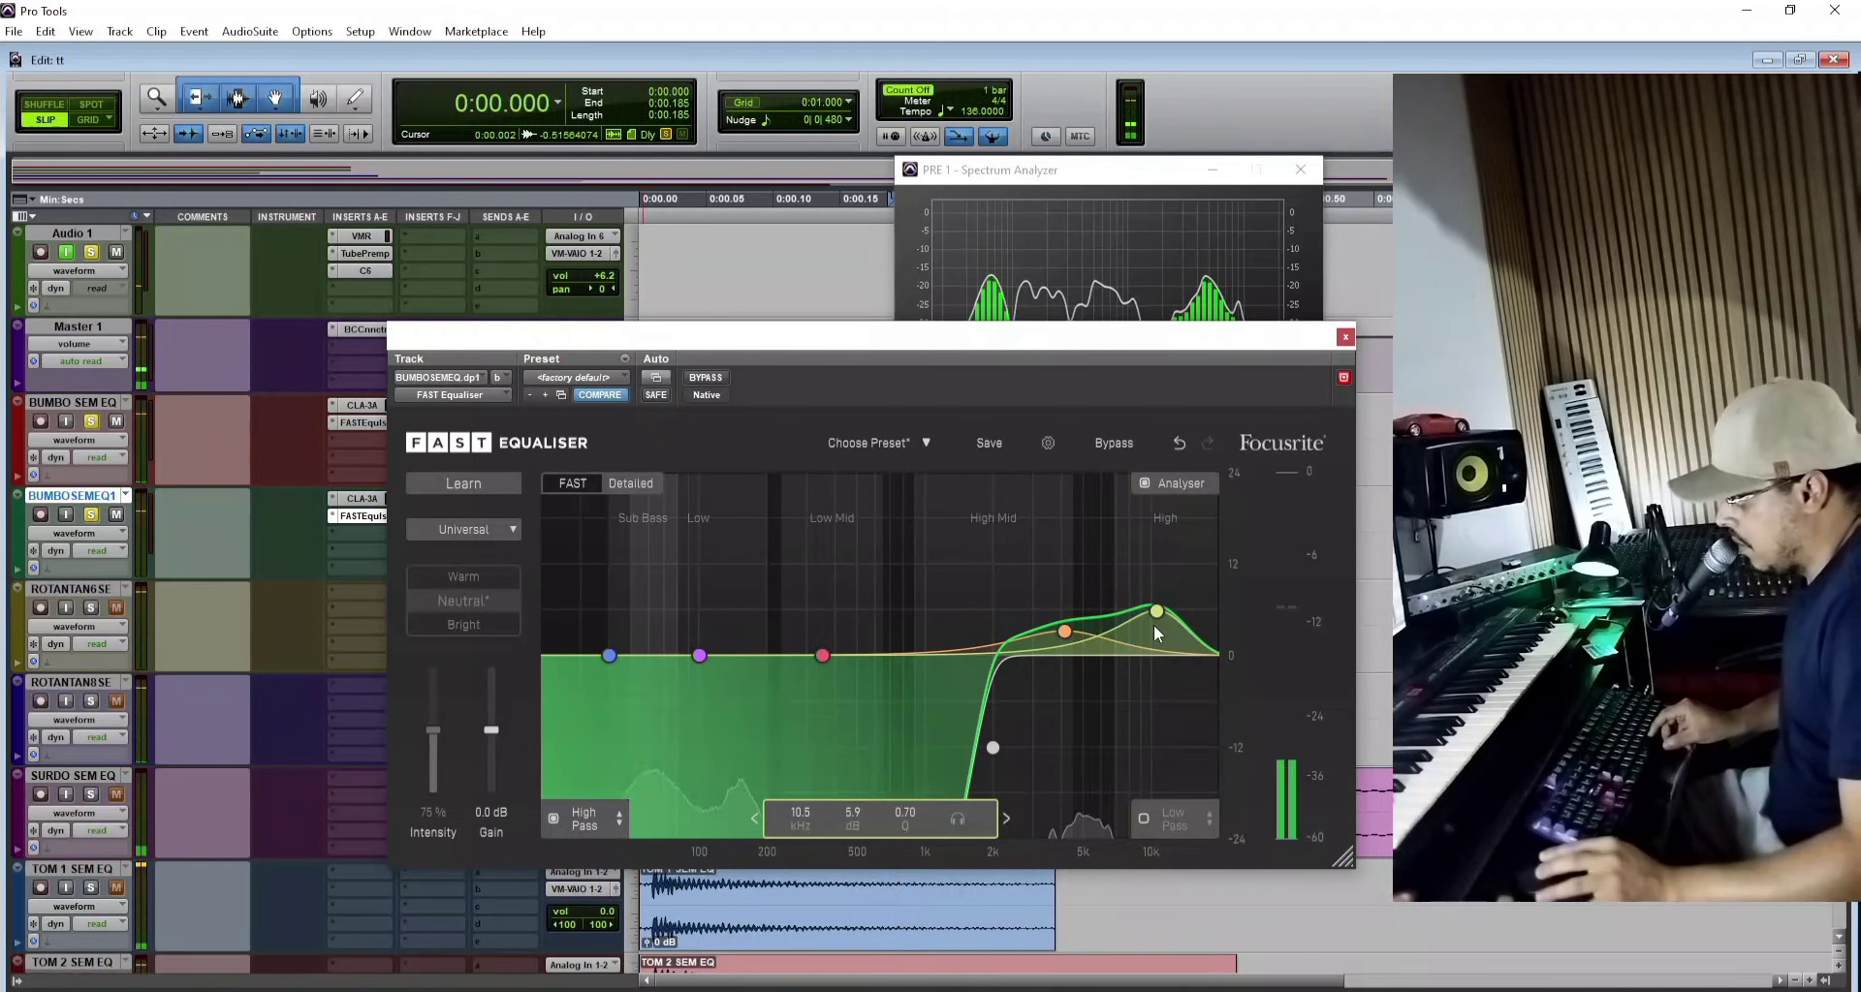
pyautogui.press('space')
pyautogui.moveTo(854, 345); pyautogui.dragTo(1020, 374)
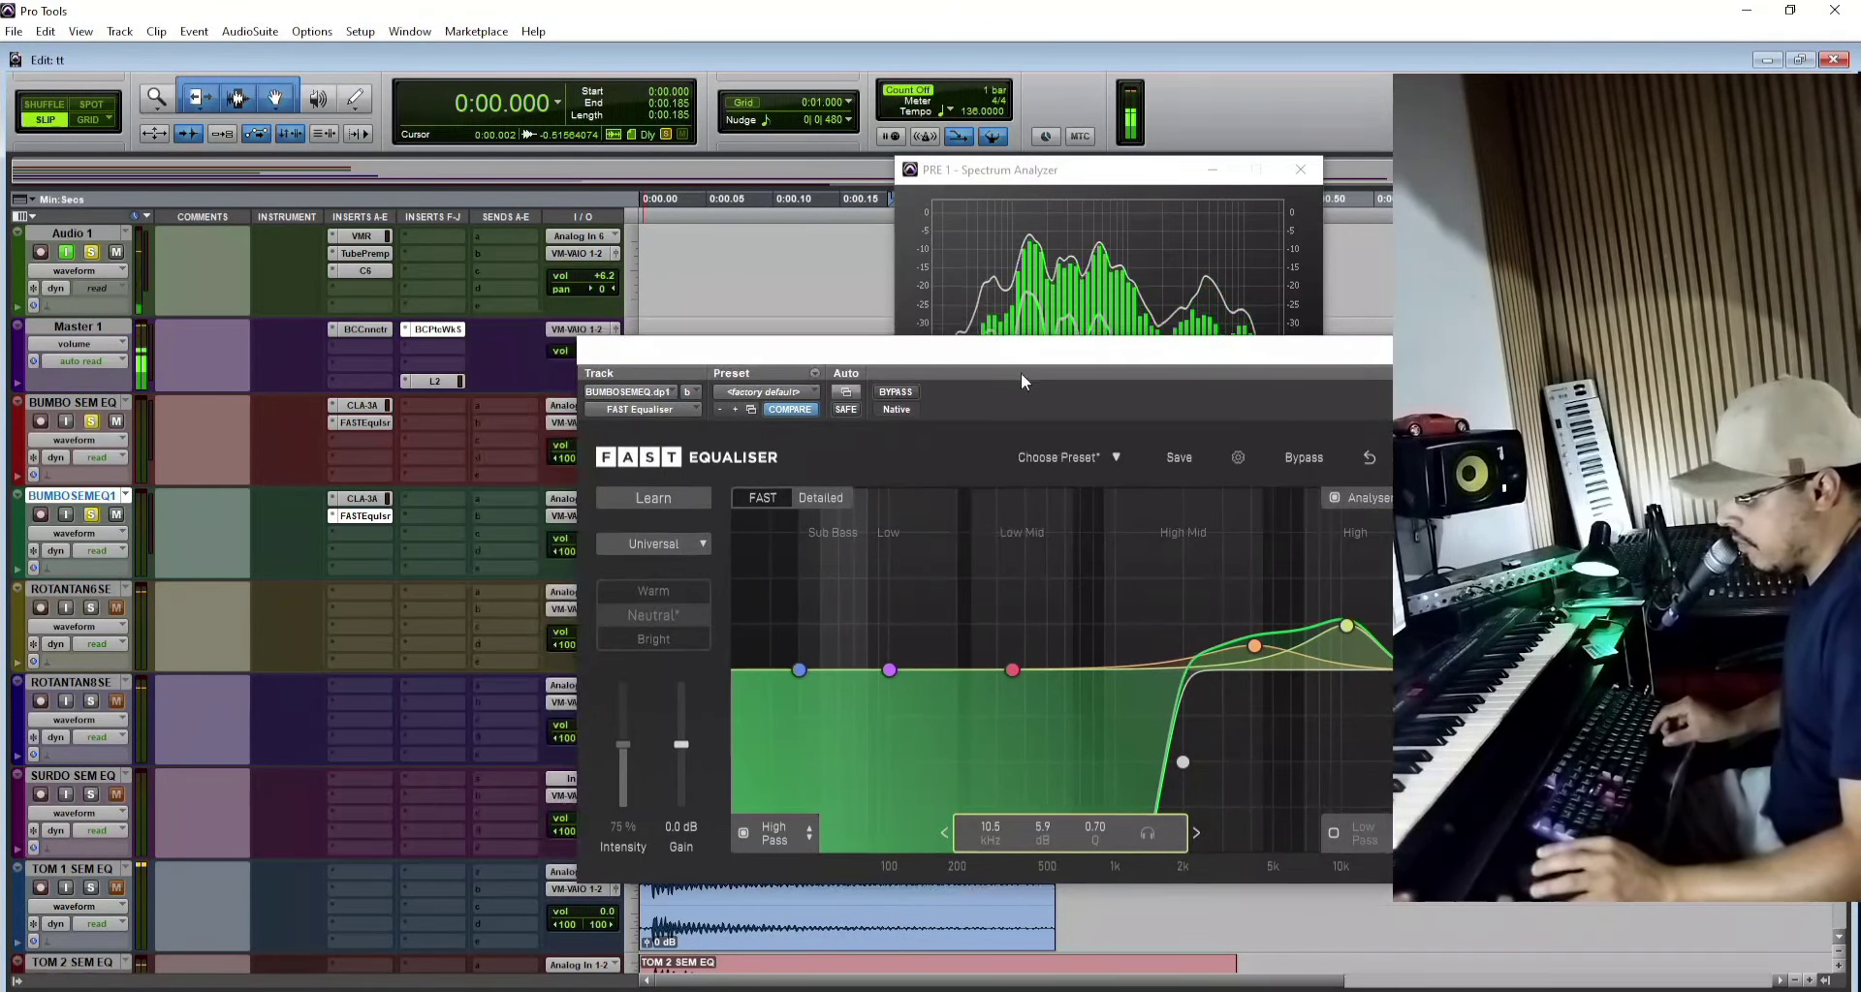
pyautogui.press('space')
pyautogui.press('space')
pyautogui.press('space')
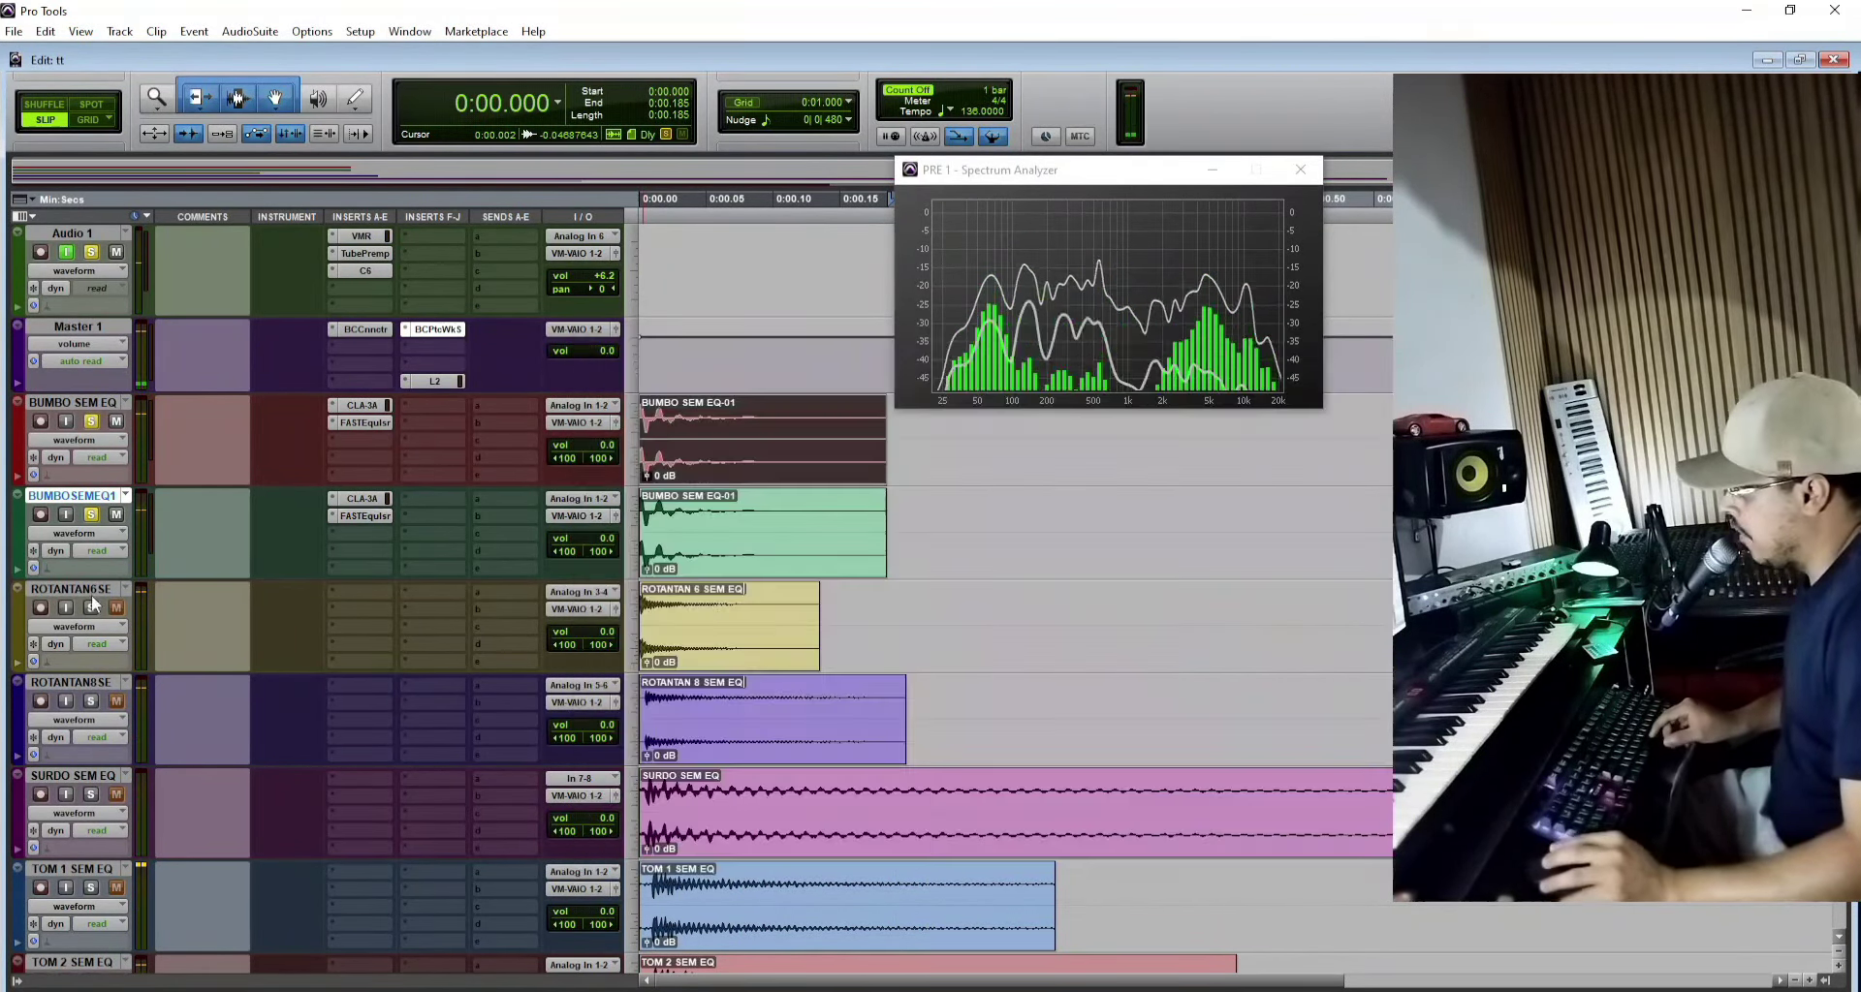
pyautogui.press('space')
# Step: Move the caixa sem EQ track up under the kick tracks, above ROTANTAN6SE
pyautogui.scroll(-5, 122, 614)
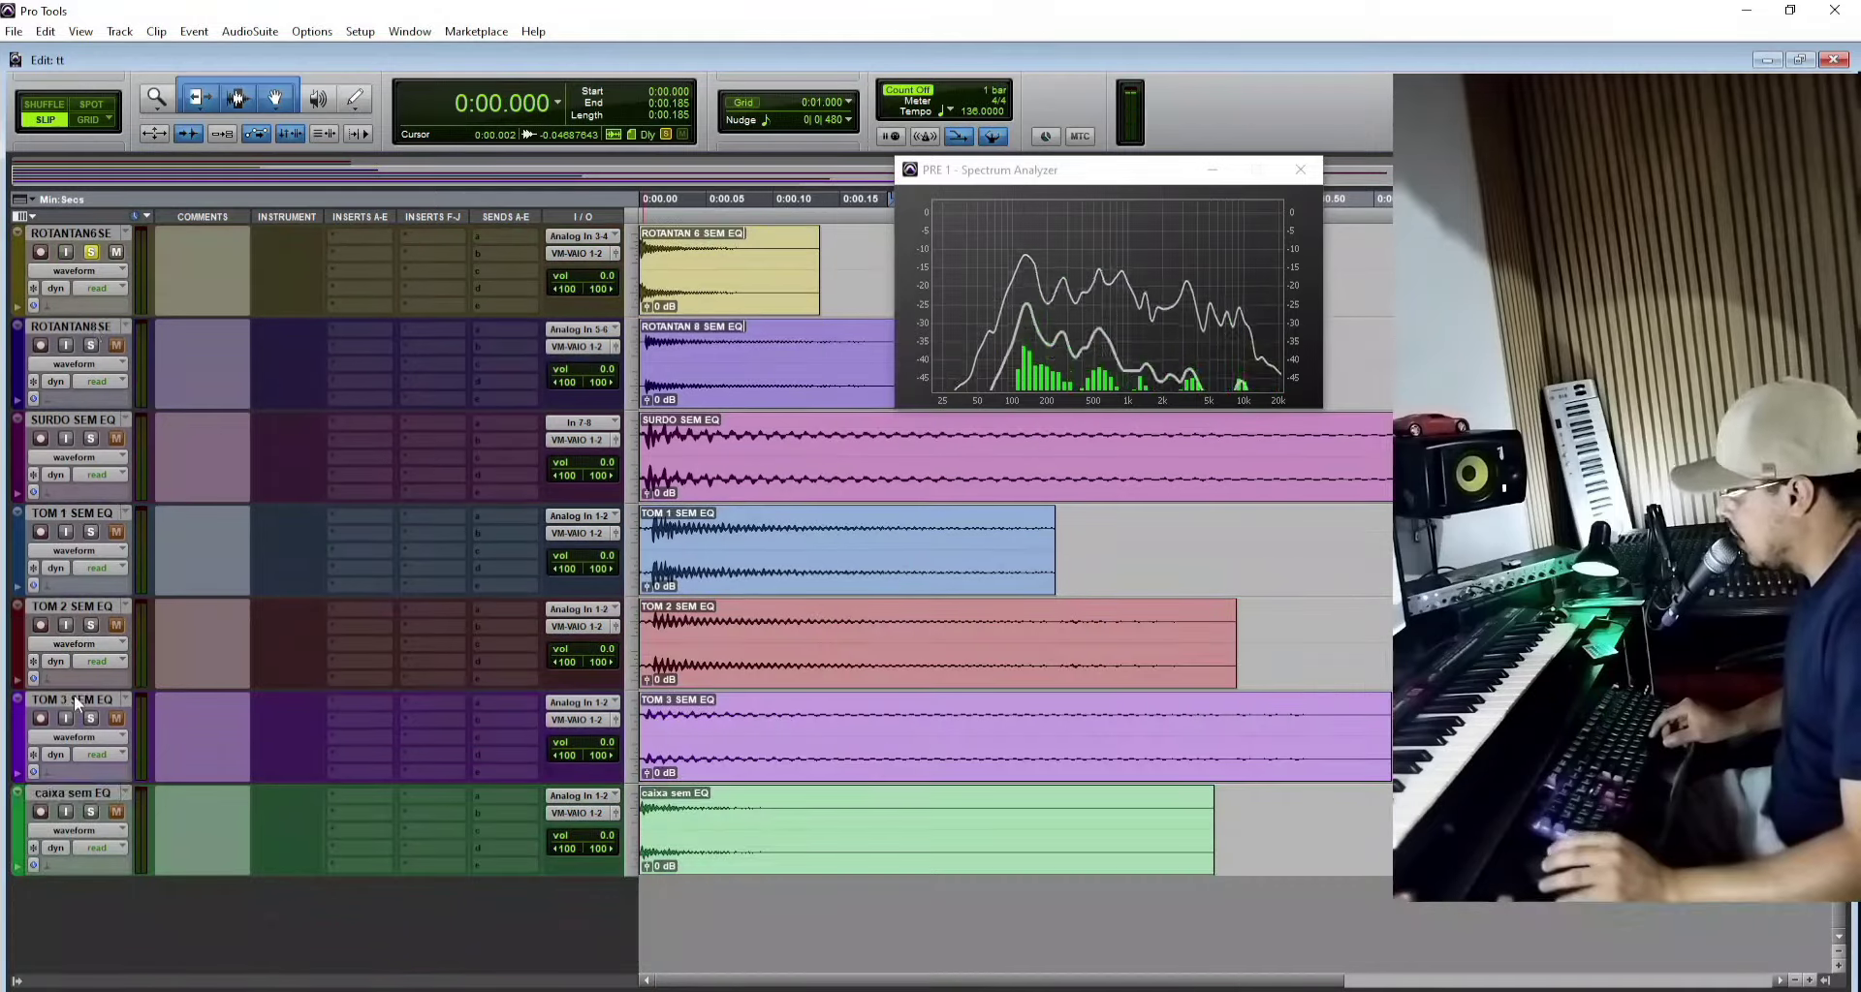
pyautogui.moveTo(74, 792); pyautogui.dragTo(85, 365)
pyautogui.scroll(5, 85, 364)
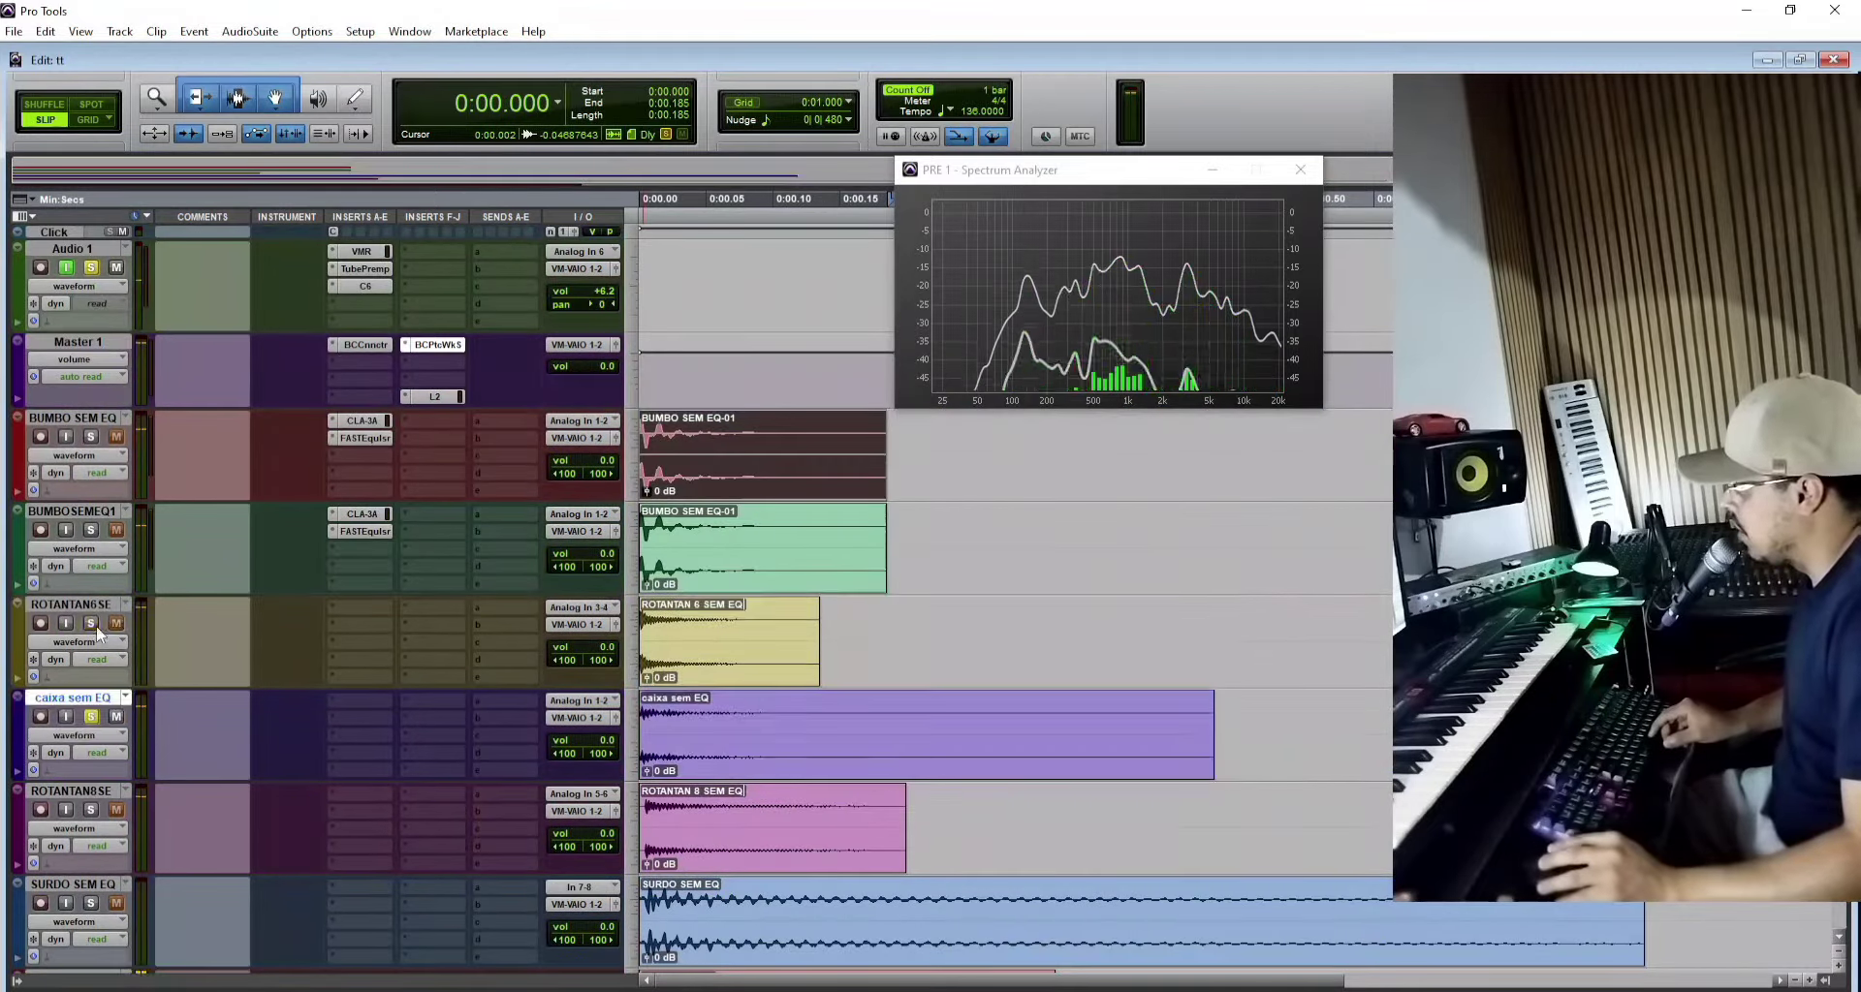
pyautogui.moveTo(74, 698); pyautogui.dragTo(87, 613)
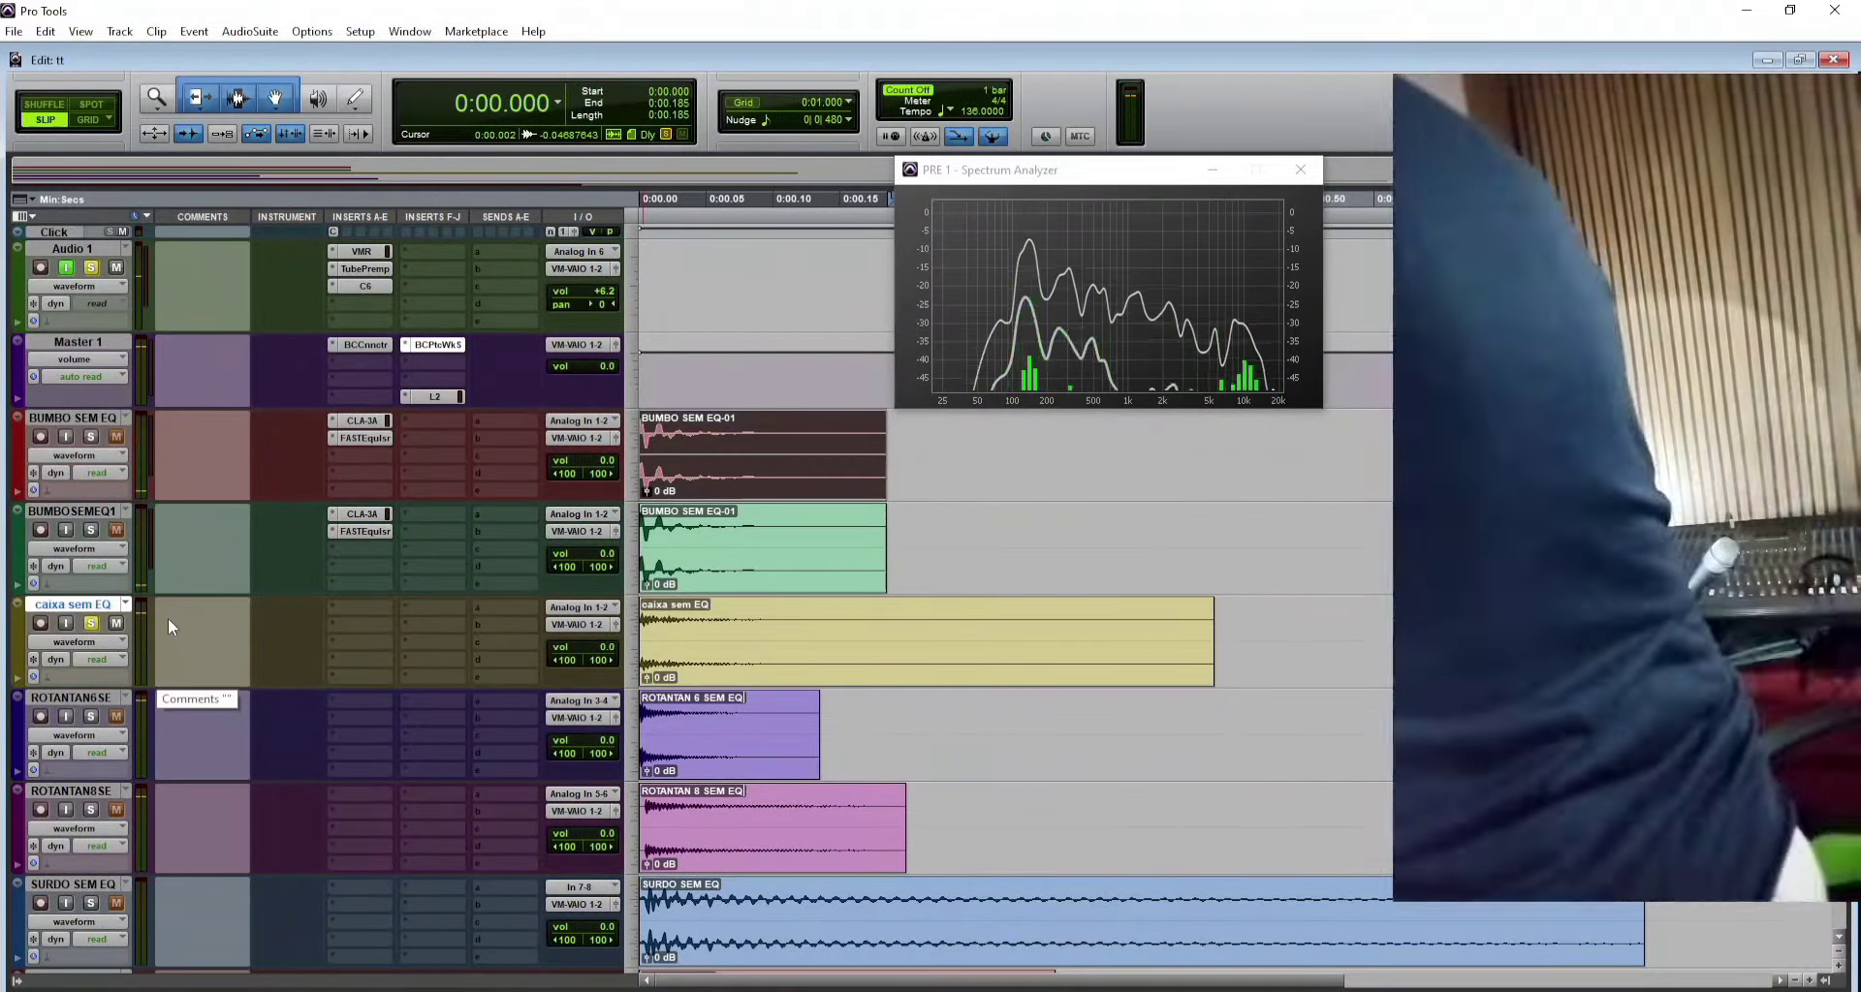
# Step: Insert the CLA-3A compressor on caixa sem EQ
pyautogui.click(361, 607)
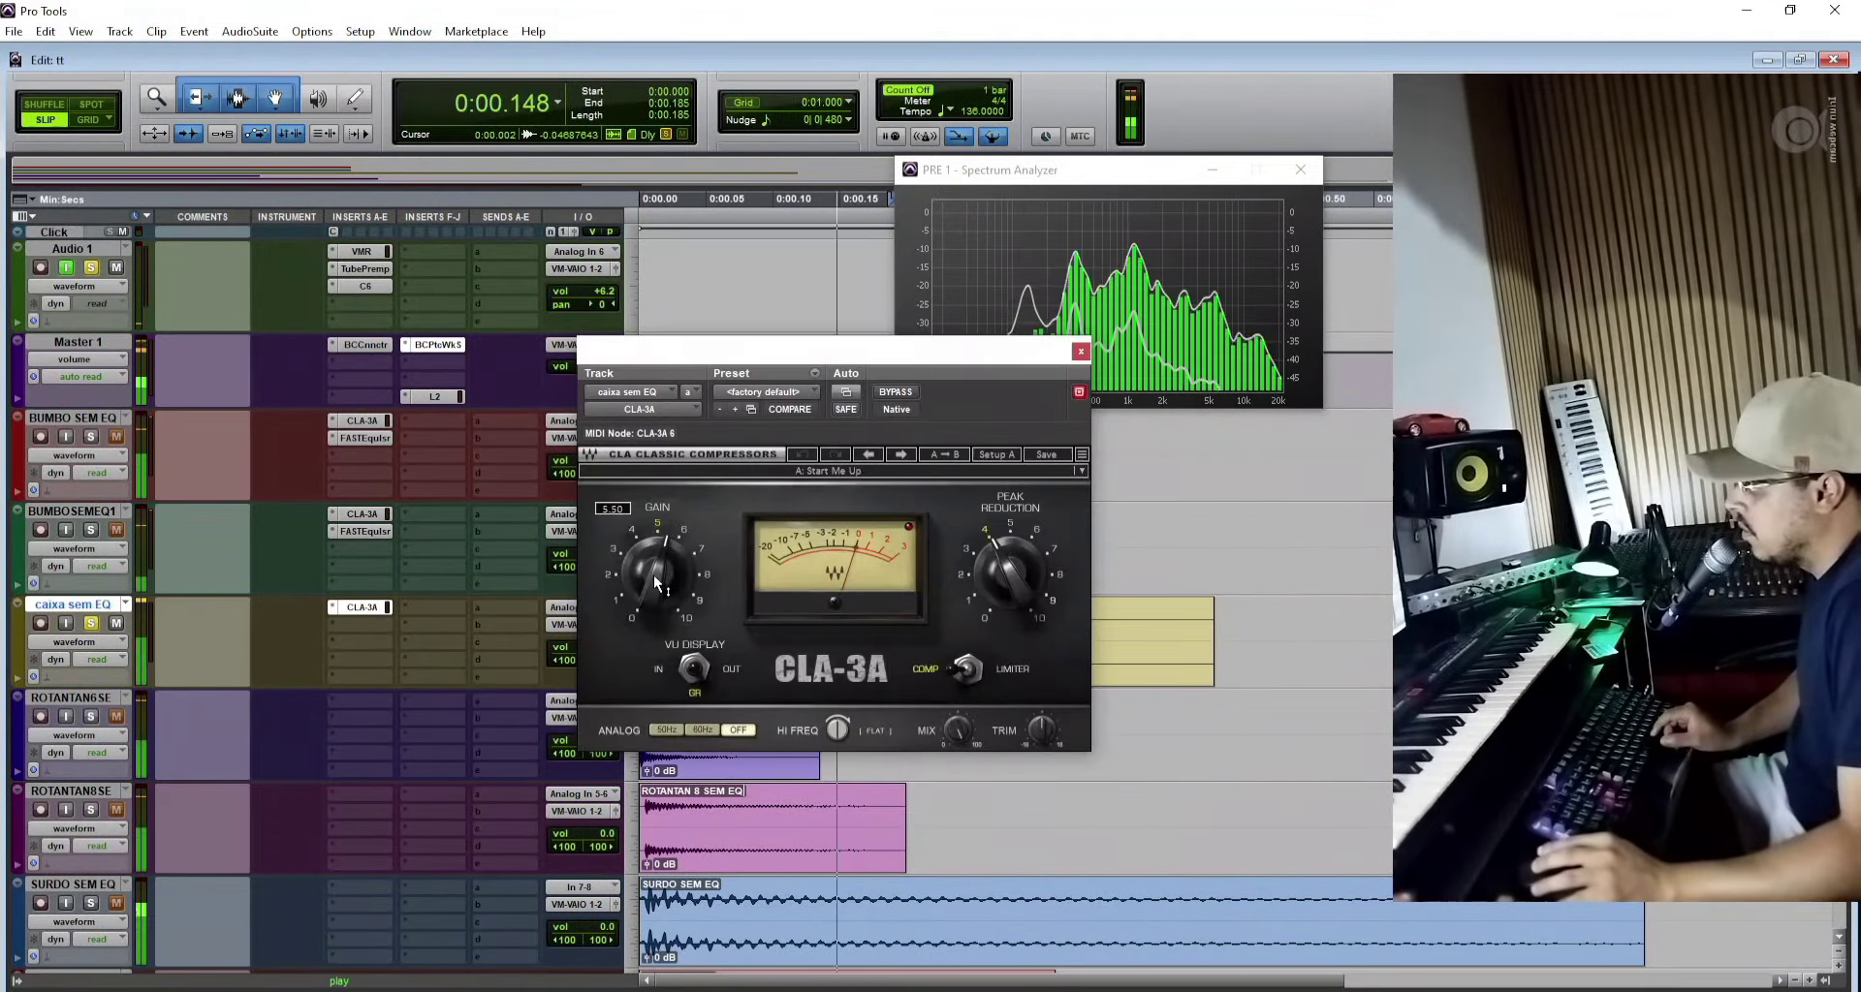
pyautogui.press('space')
# Step: Add FAST Equaliser to the snare with a ~165 Hz high-pass, shaping the mid and purple 4.7 kHz bands
pyautogui.press('space')
pyautogui.press('space')
pyautogui.click(1080, 351)
pyautogui.click(361, 624)
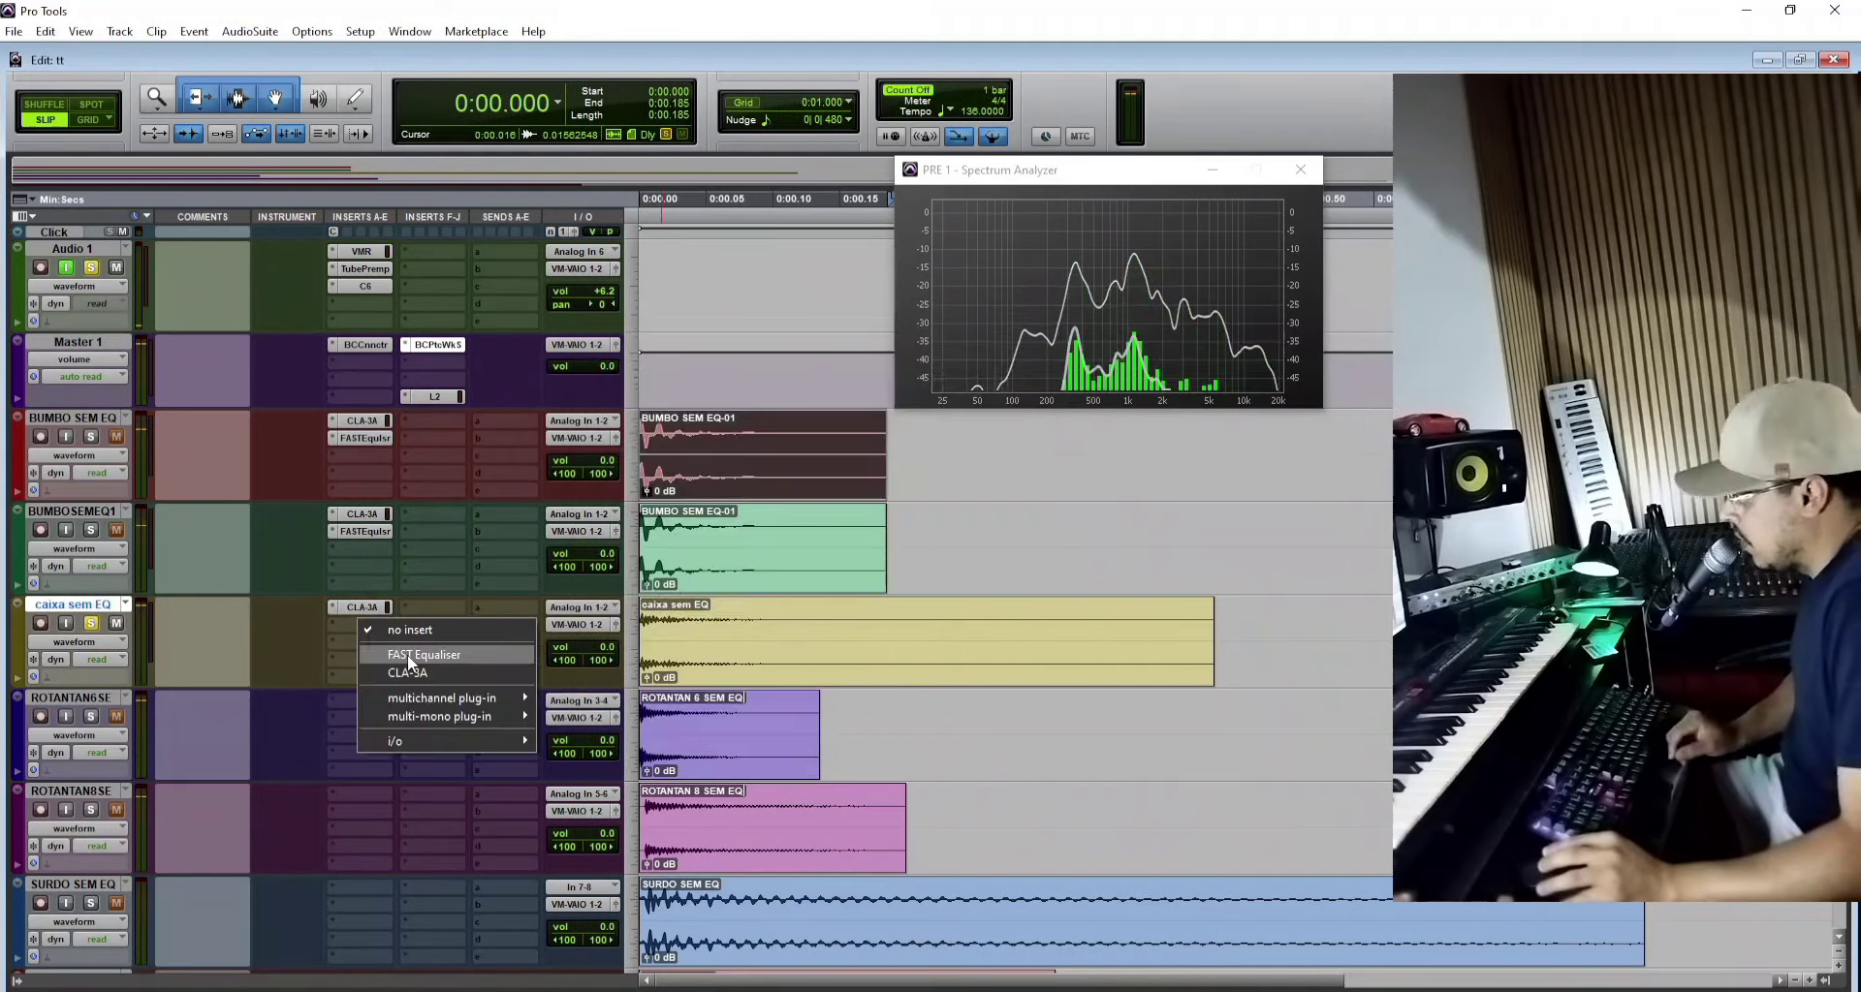
pyautogui.click(407, 655)
pyautogui.press('space')
pyautogui.moveTo(1009, 669); pyautogui.dragTo(1009, 577)
pyautogui.press('space')
pyautogui.click(743, 834)
pyautogui.moveTo(856, 764); pyautogui.dragTo(938, 762)
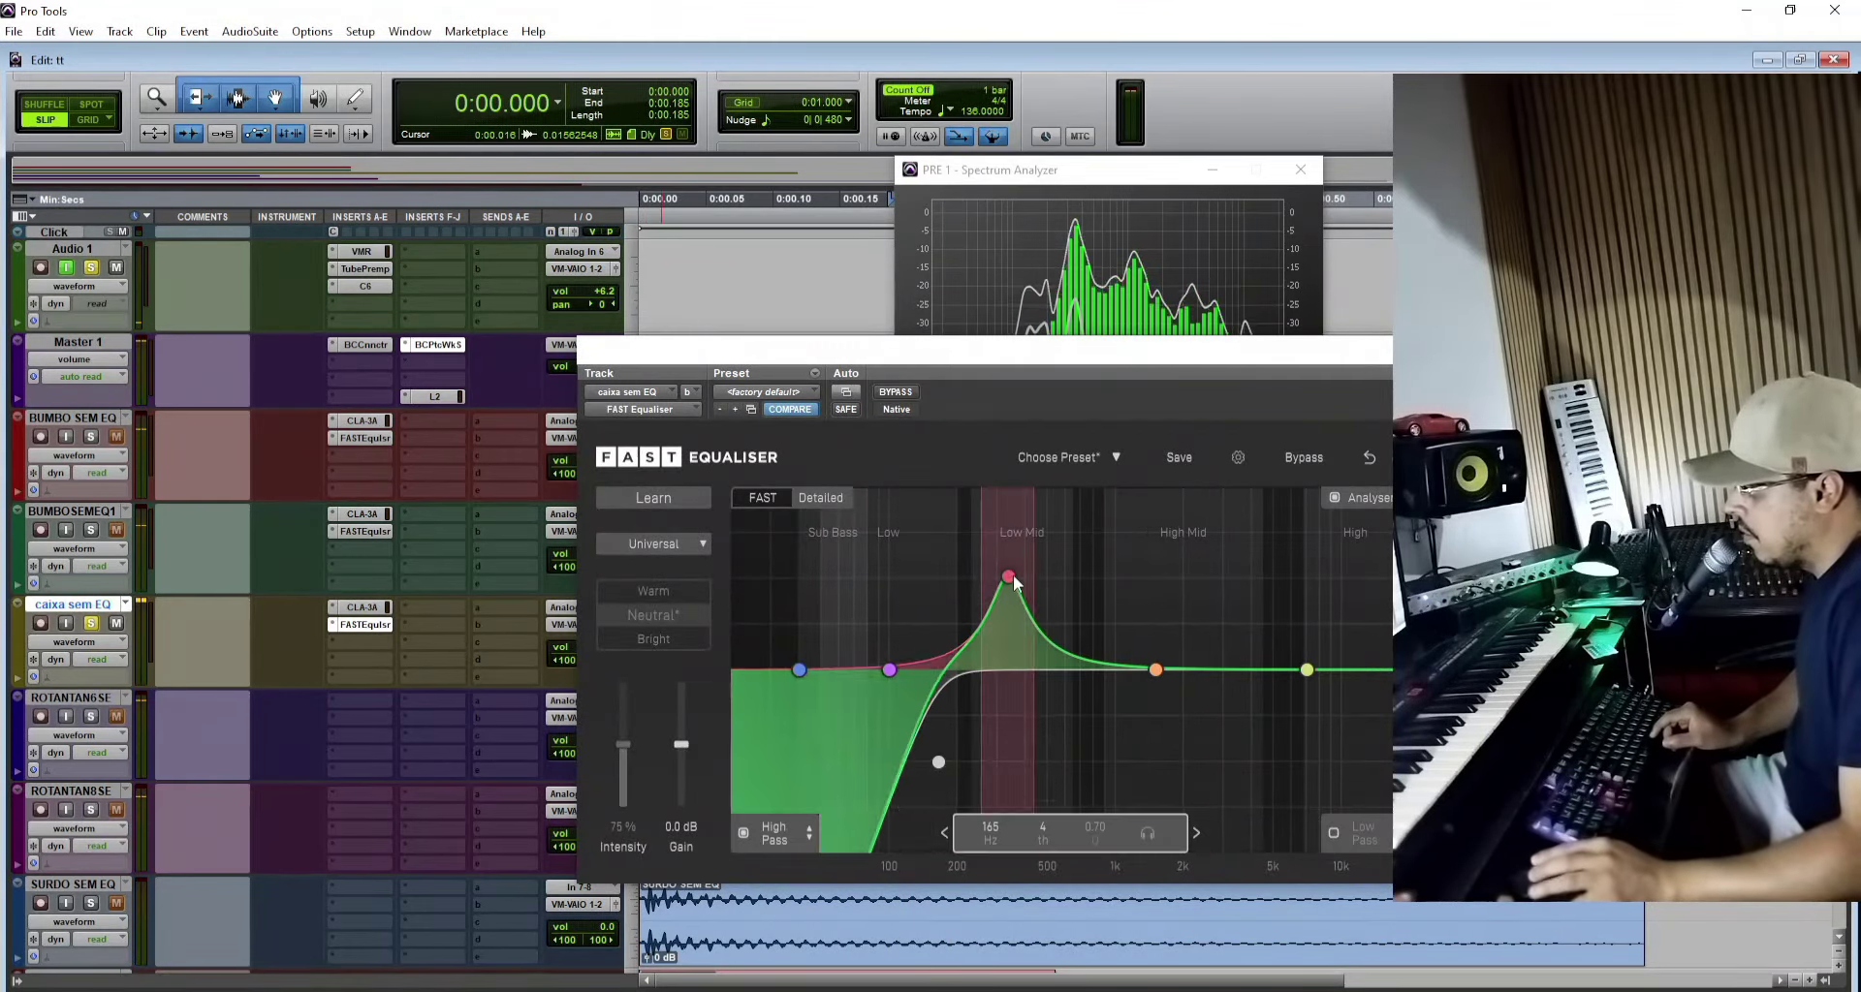
pyautogui.moveTo(1009, 578); pyautogui.dragTo(1009, 549)
# Step: Refine the snare EQ: purple band to about -5 dB, red band 350 Hz +16.3 dB, A/B compared
pyautogui.press('space')
pyautogui.press('space')
pyautogui.moveTo(1156, 669); pyautogui.dragTo(1111, 734)
pyautogui.moveTo(890, 670); pyautogui.dragTo(1343, 597)
pyautogui.press('space')
pyautogui.press('space')
pyautogui.press('space')
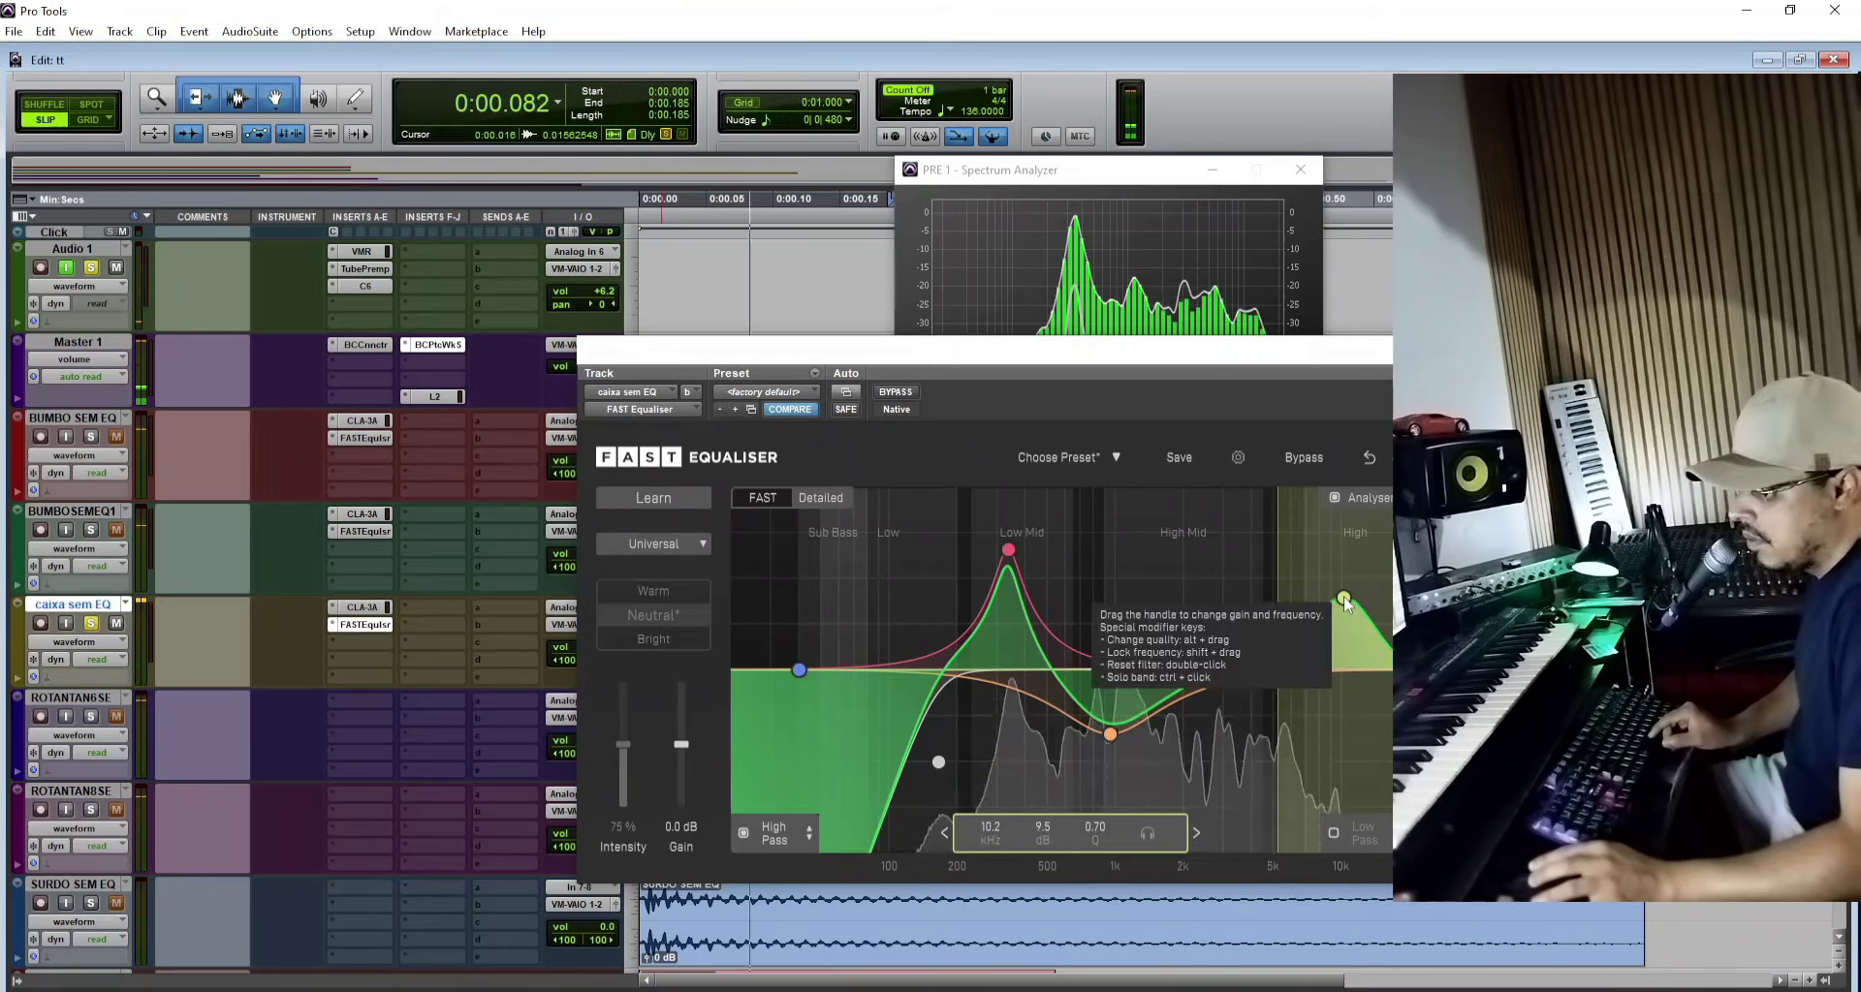
pyautogui.press('space')
pyautogui.moveTo(769, 352); pyautogui.dragTo(432, 253)
pyautogui.press('space')
pyautogui.press('space')
pyautogui.moveTo(775, 636); pyautogui.dragTo(791, 637)
pyautogui.press('space')
pyautogui.moveTo(894, 570)
pyautogui.mouseDown()
pyautogui.moveTo(897, 525)
pyautogui.moveTo(897, 610)
pyautogui.moveTo(897, 537)
pyautogui.moveTo(914, 590)
pyautogui.moveTo(916, 561)
pyautogui.mouseUp()
pyautogui.press('space')
pyautogui.press('space')
pyautogui.press('space')
pyautogui.press('space')
pyautogui.press('space')
pyautogui.press('space')
pyautogui.press('space')
pyautogui.press('space')
pyautogui.press('space')
pyautogui.moveTo(673, 451); pyautogui.dragTo(675, 448)
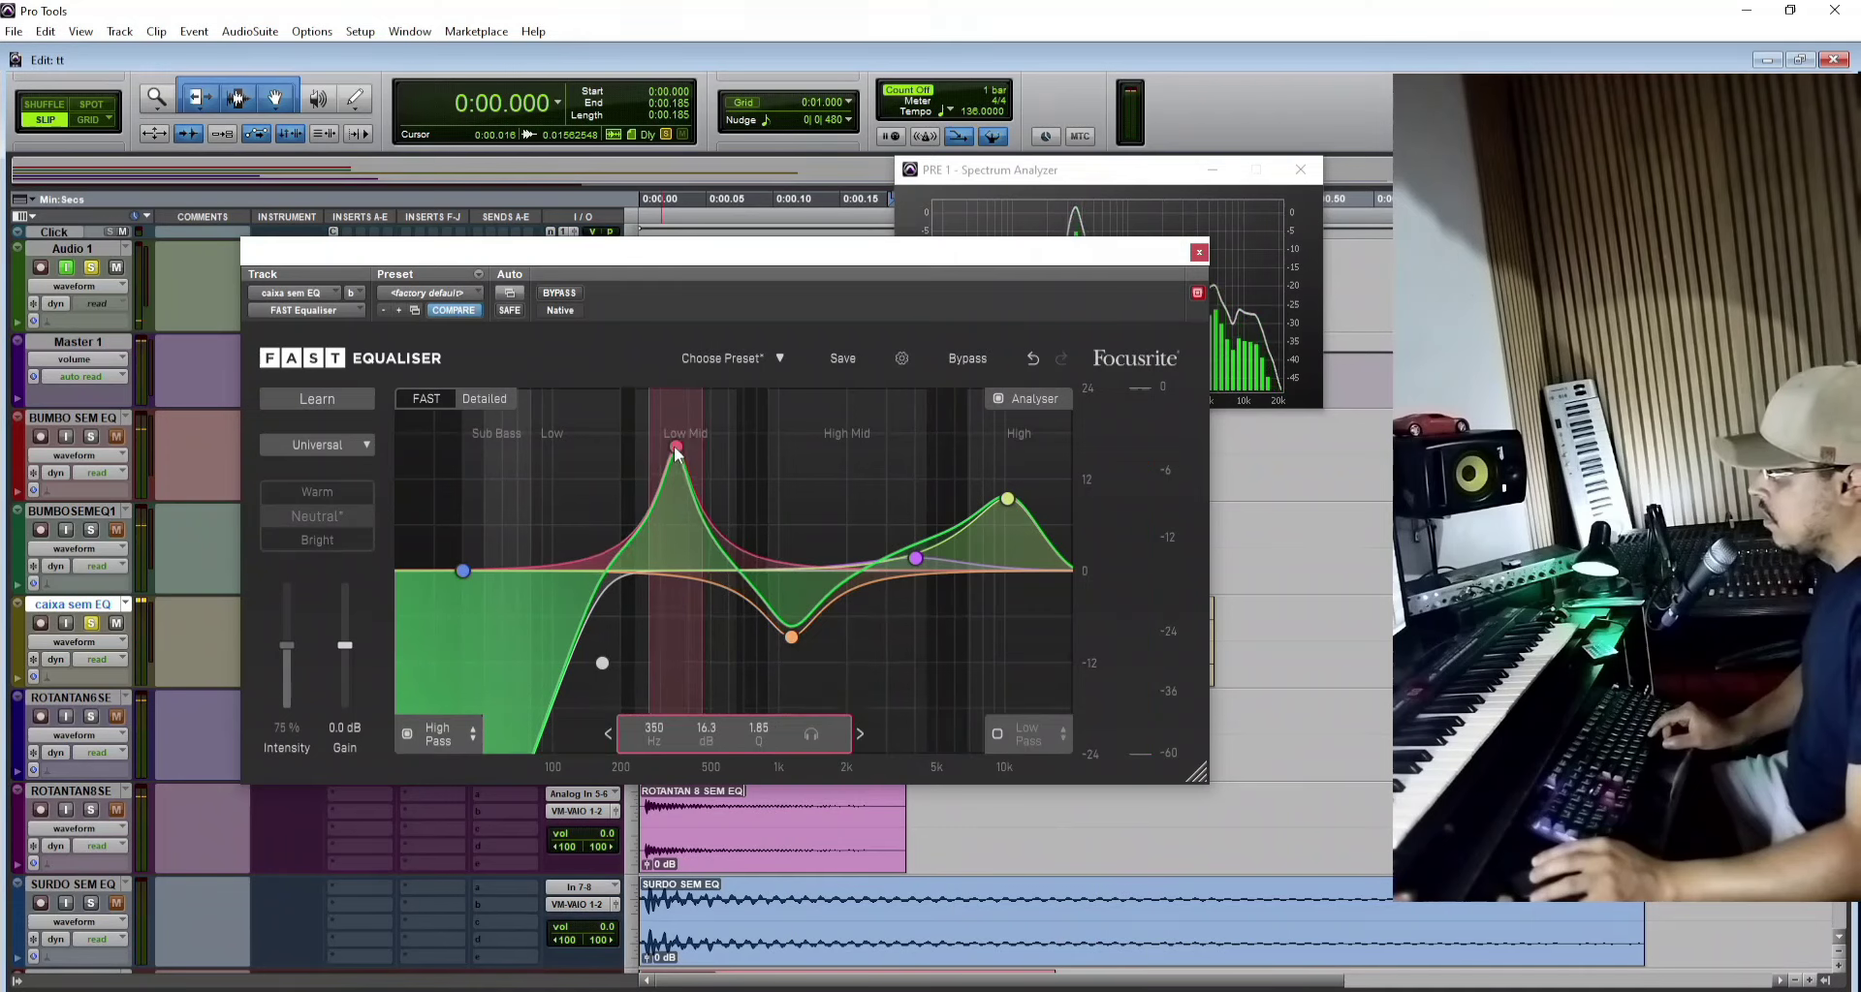
pyautogui.press('space')
pyautogui.click(563, 294)
pyautogui.click(564, 294)
pyautogui.press('space')
pyautogui.click(1198, 253)
# Step: Move the TOM clips to the start of the timeline and audition the drums
pyautogui.press('t')
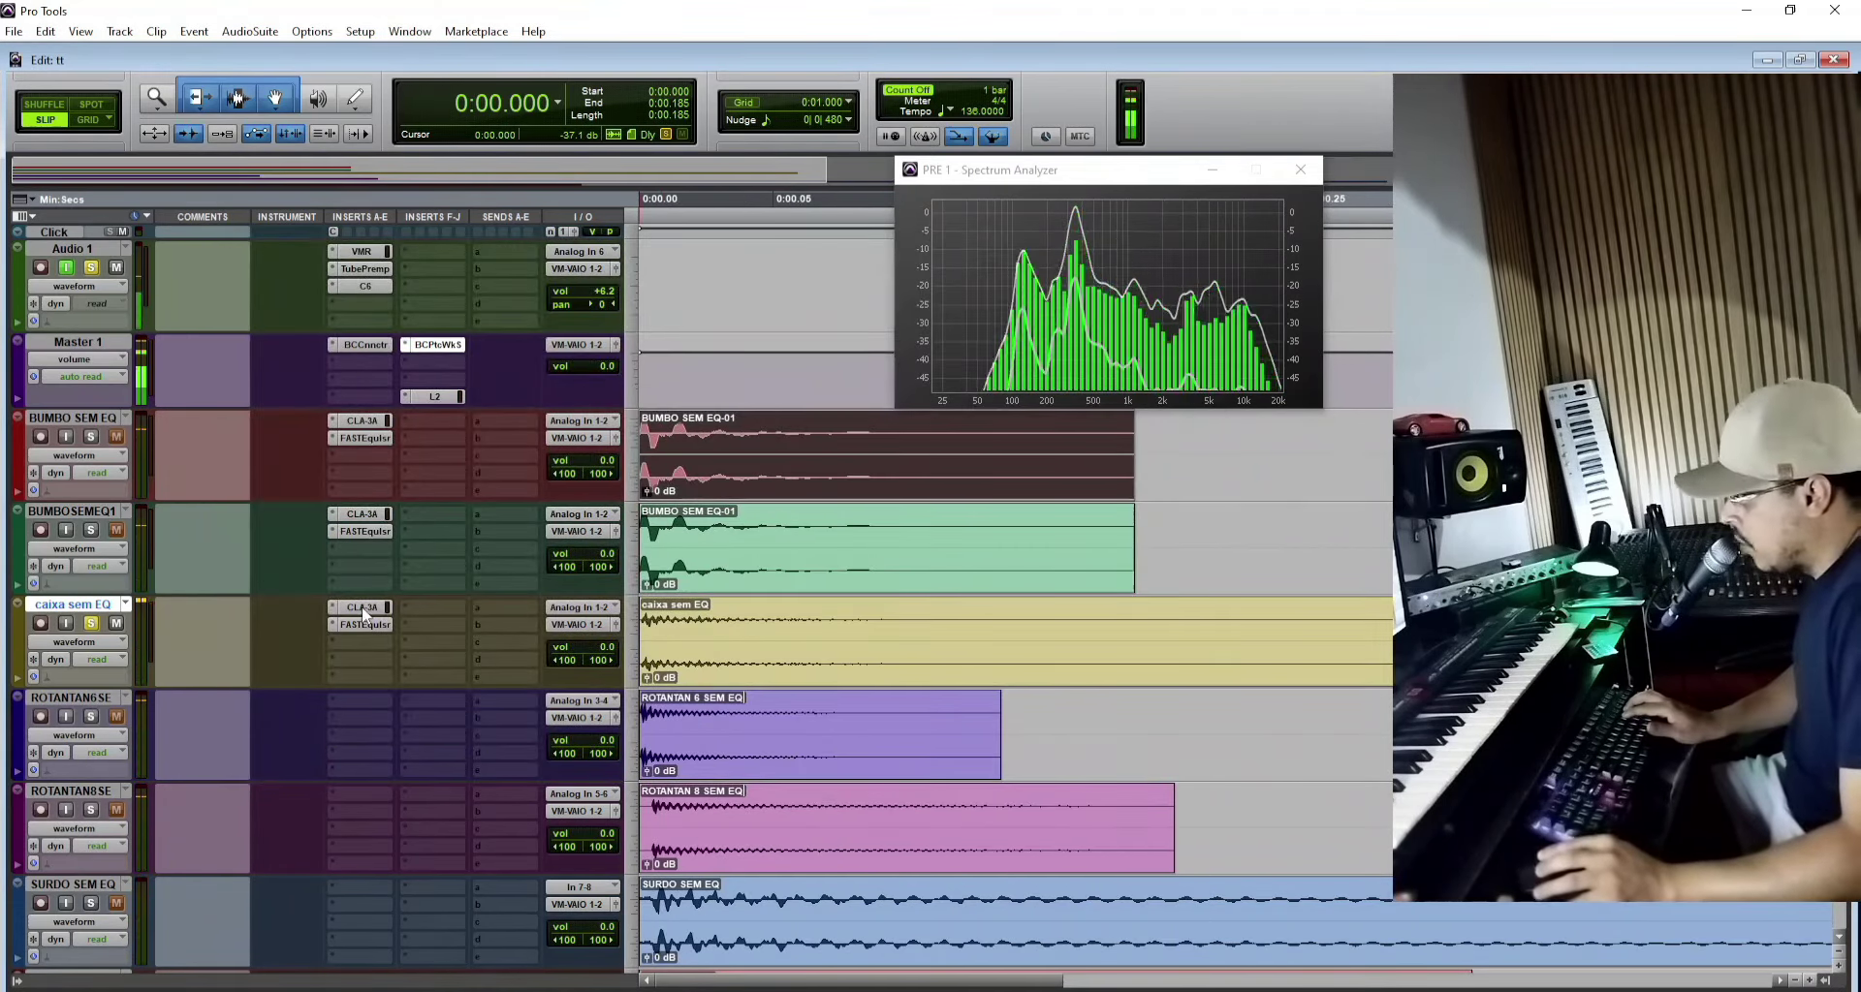
pyautogui.click(363, 609)
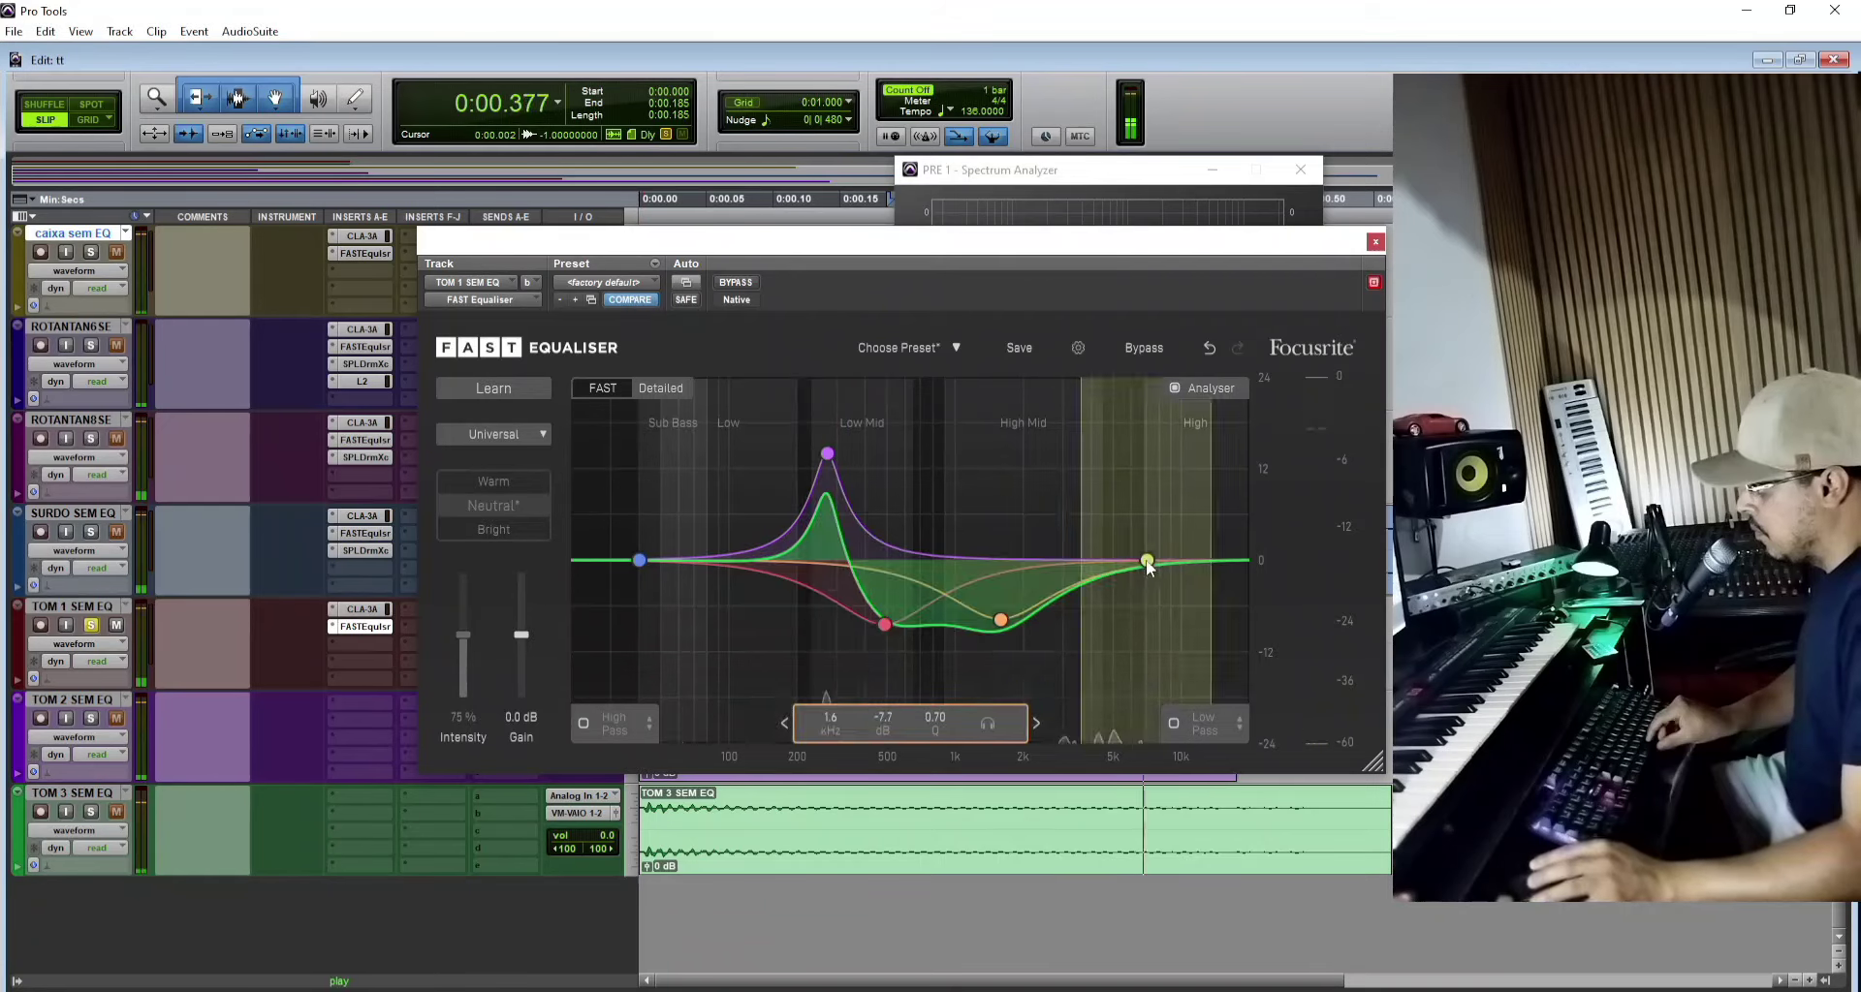
pyautogui.press('space')
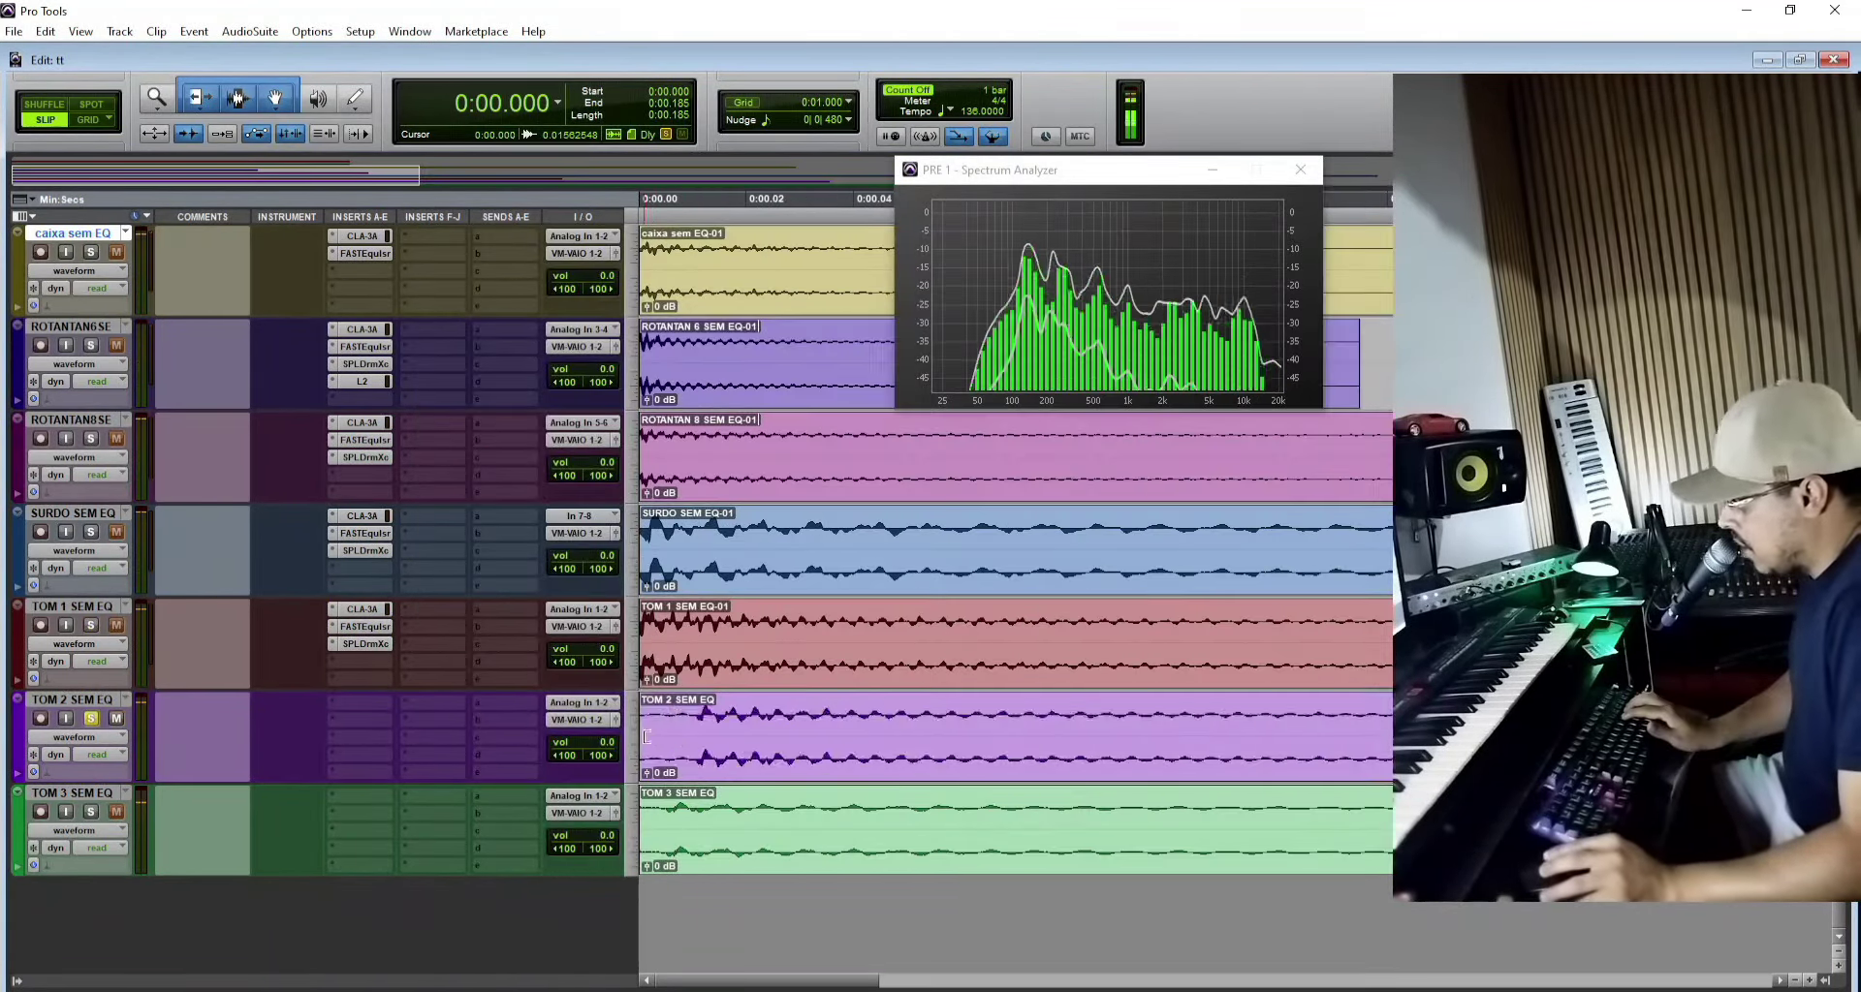
pyautogui.moveTo(661, 857); pyautogui.dragTo(640, 856)
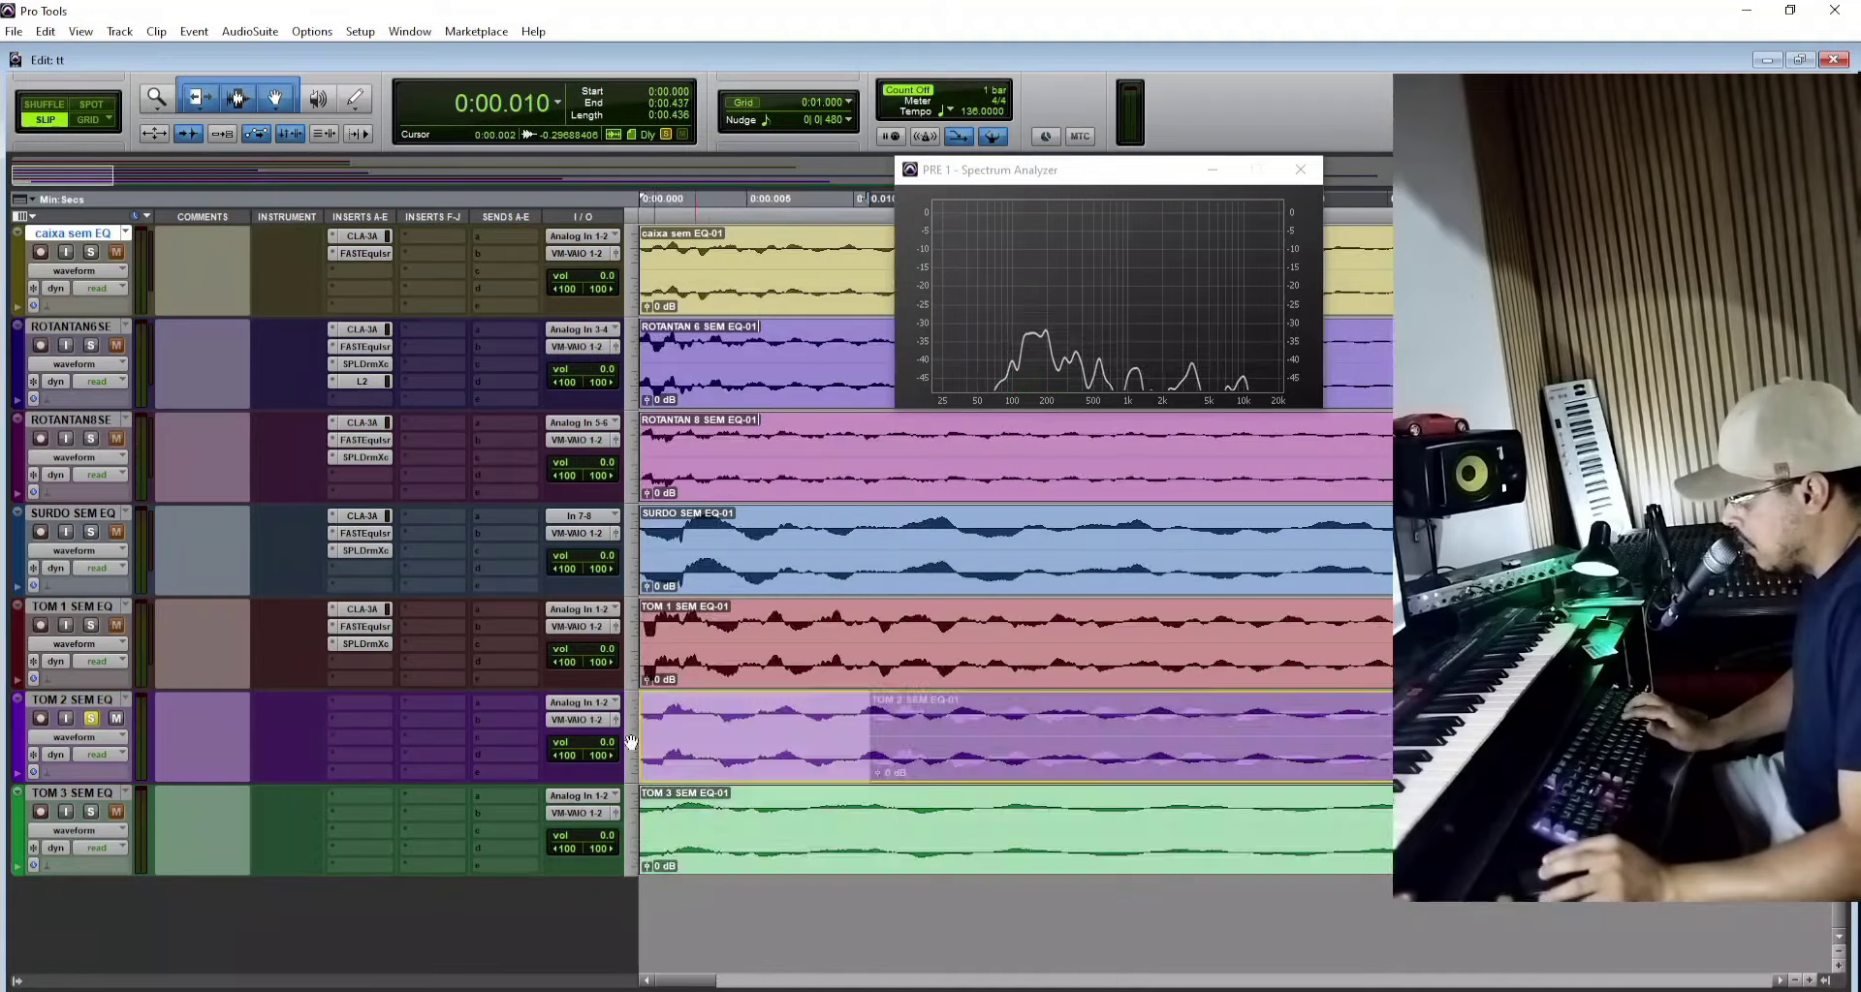
pyautogui.press('r')
pyautogui.press('r')
pyautogui.press('r')
pyautogui.press('r')
pyautogui.press('r')
pyautogui.press('space')
# Step: Add the CLA-3A compressor to TOM 2
pyautogui.click(380, 745)
pyautogui.press('space')
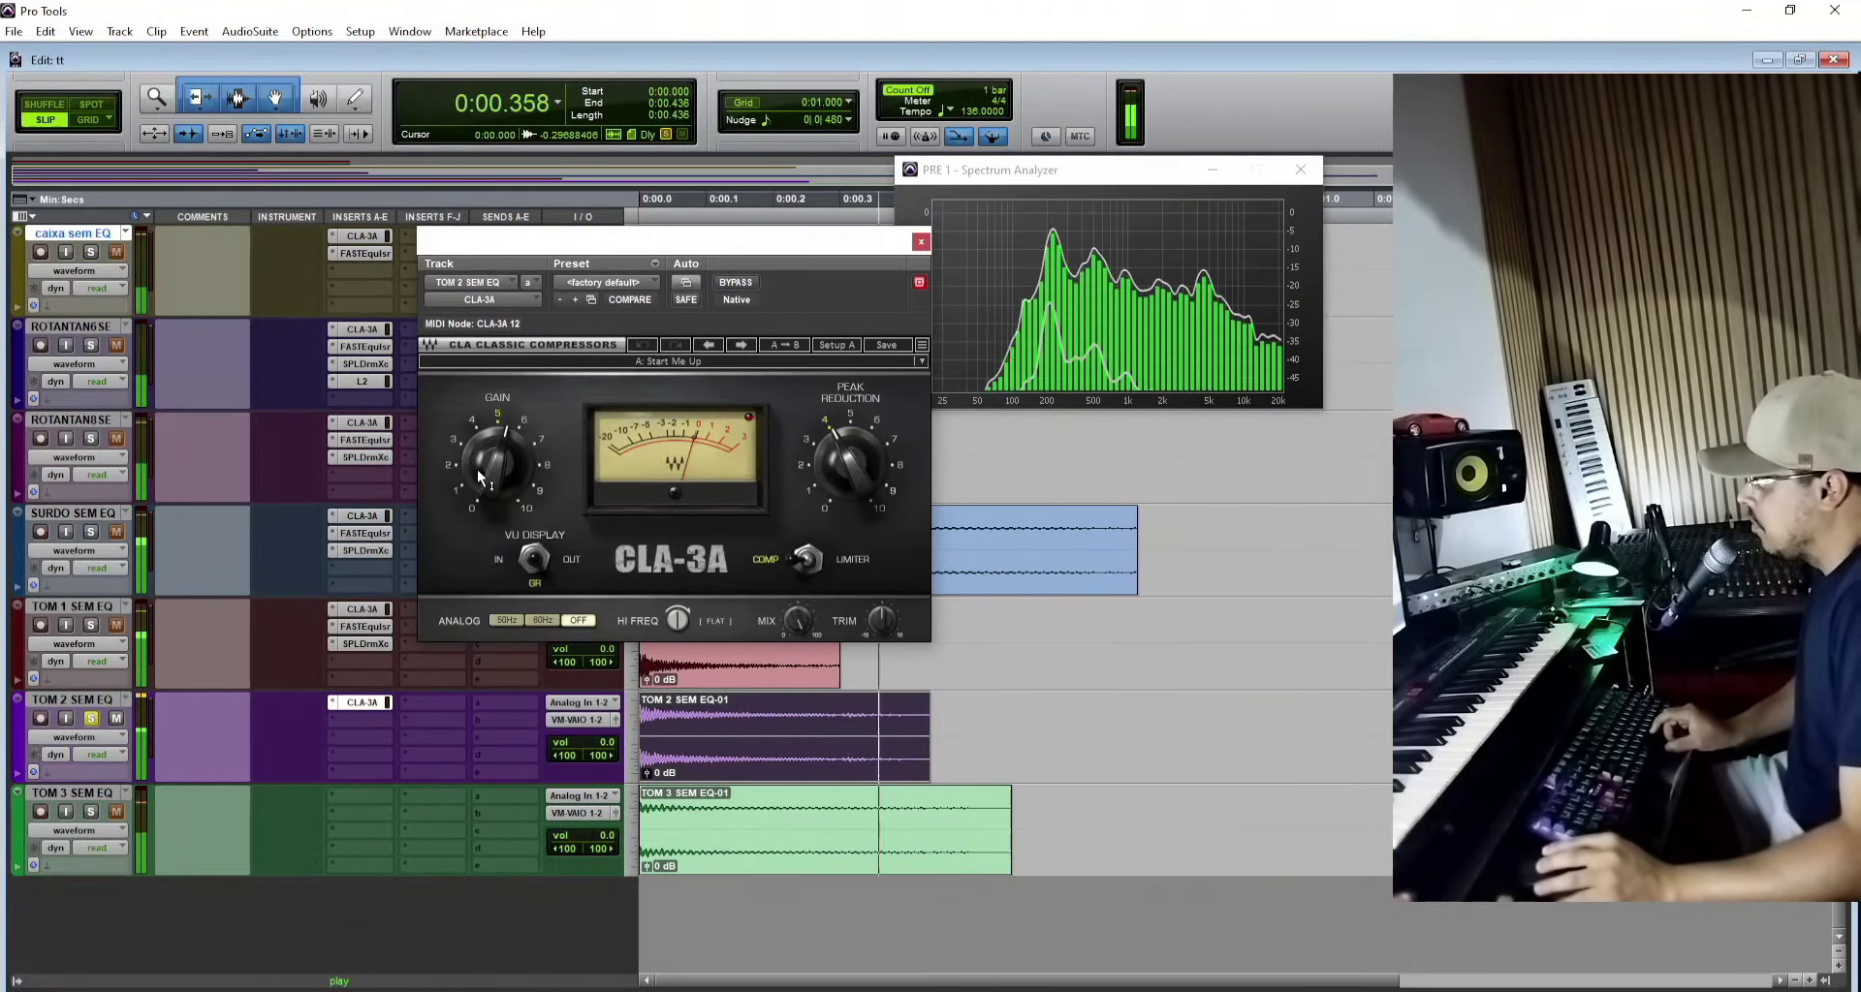
pyautogui.click(365, 705)
# Step: Add FAST Equaliser to TOM 2: boost low-mid and highs, cut the low and upper-mid bands
pyautogui.click(365, 705)
pyautogui.click(920, 242)
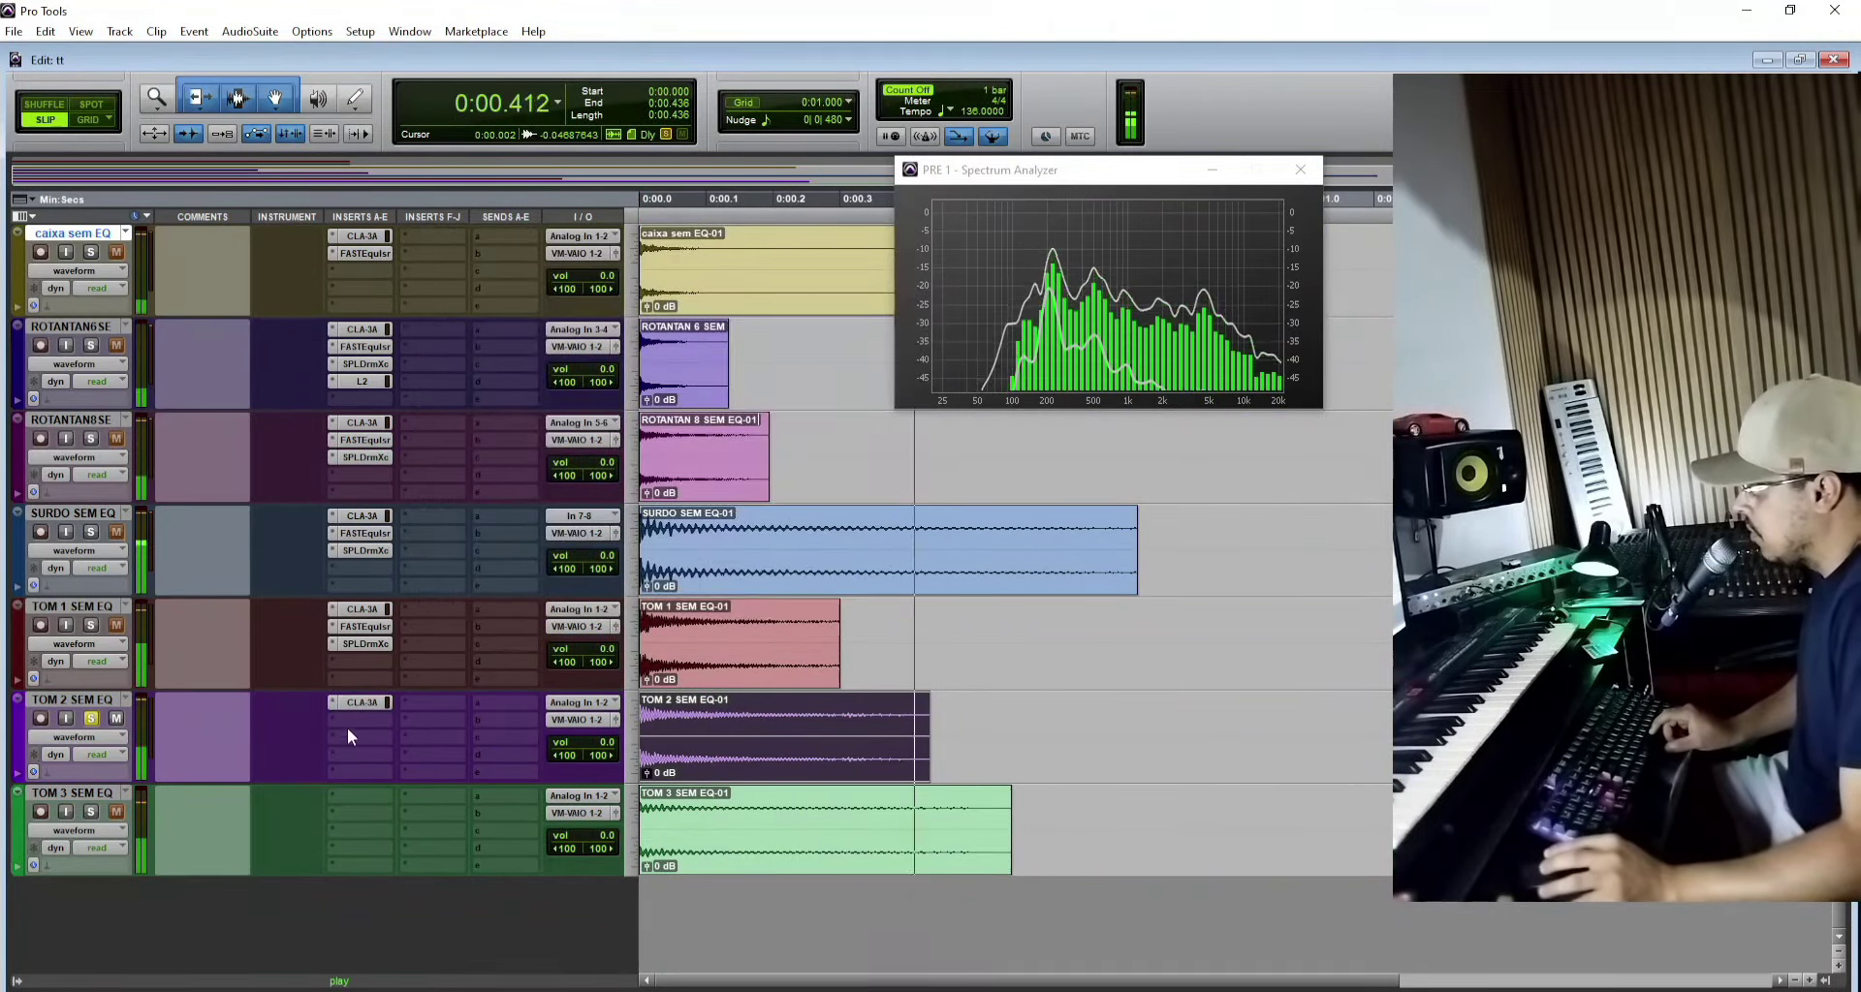
pyautogui.click(351, 723)
pyautogui.moveTo(746, 560); pyautogui.dragTo(796, 483)
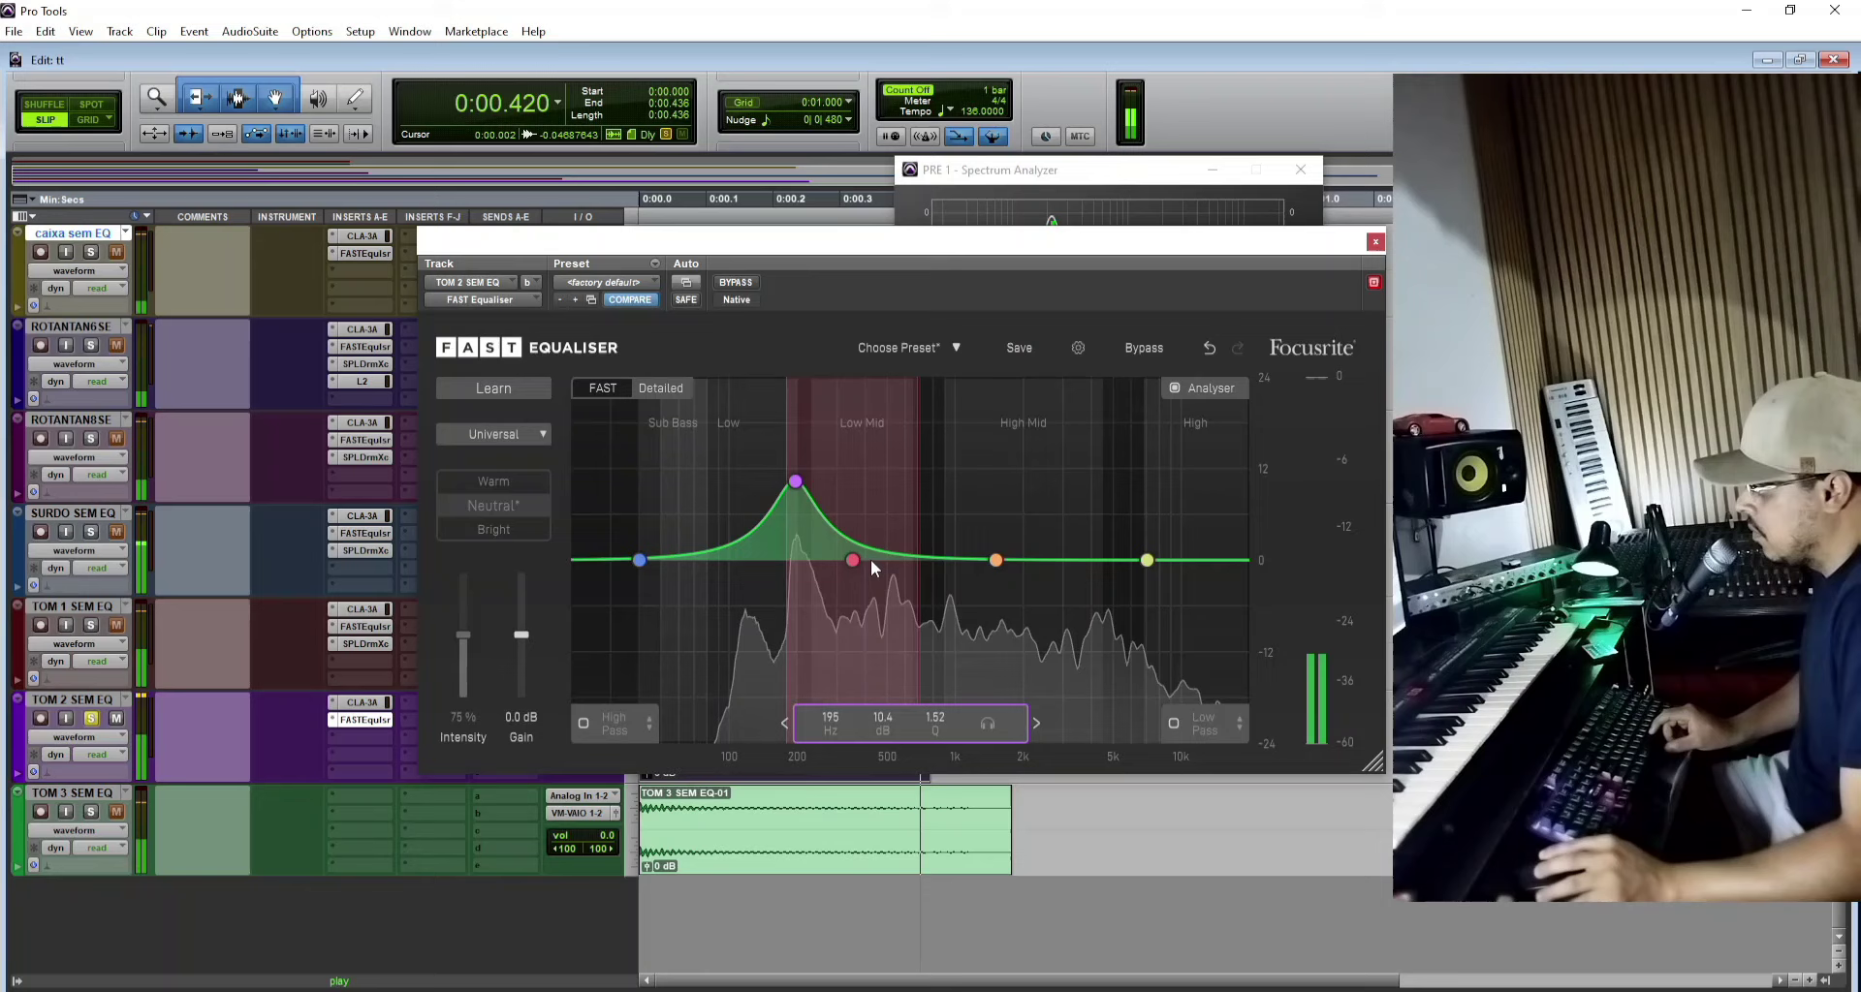
pyautogui.moveTo(854, 561); pyautogui.dragTo(900, 624)
pyautogui.moveTo(993, 560); pyautogui.dragTo(997, 620)
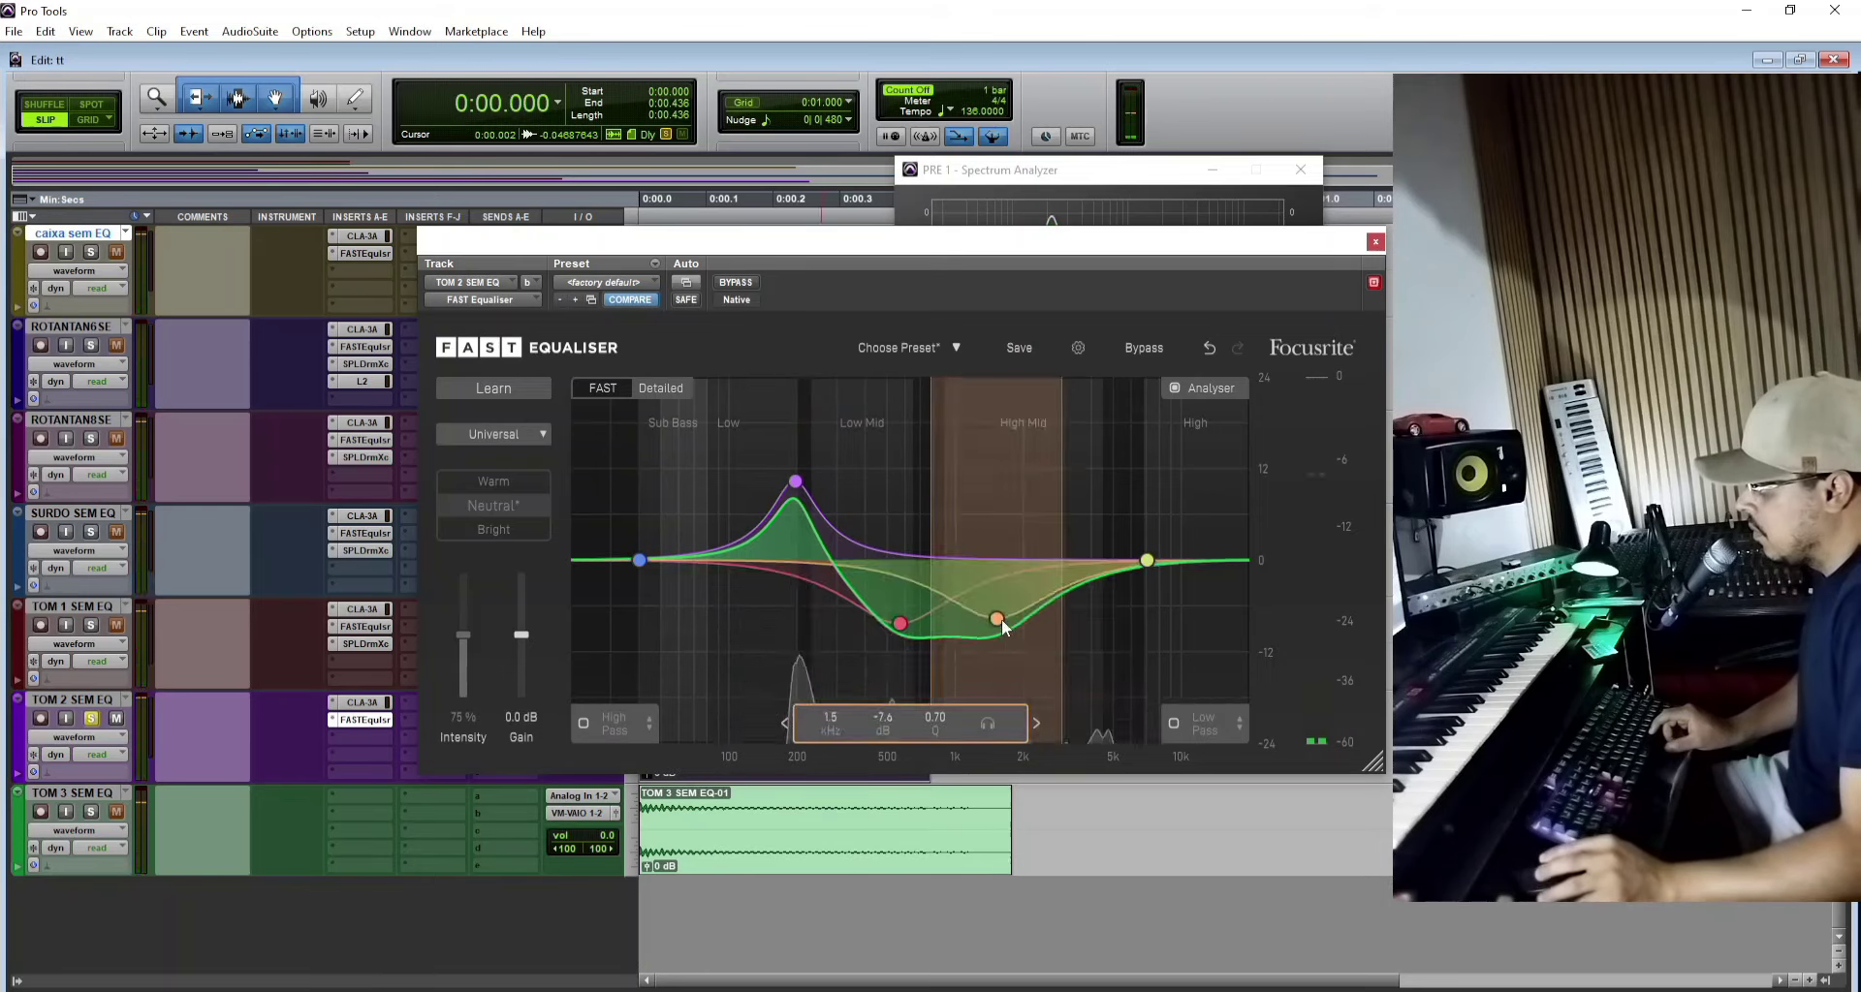
pyautogui.moveTo(1146, 560); pyautogui.dragTo(1182, 487)
pyautogui.press('space')
# Step: Copy TOM 1's SPL DrumXchanger onto TOM 2, then unsolo TOM 2
pyautogui.click(1375, 243)
pyautogui.moveTo(356, 644); pyautogui.dragTo(361, 734)
pyautogui.press('space')
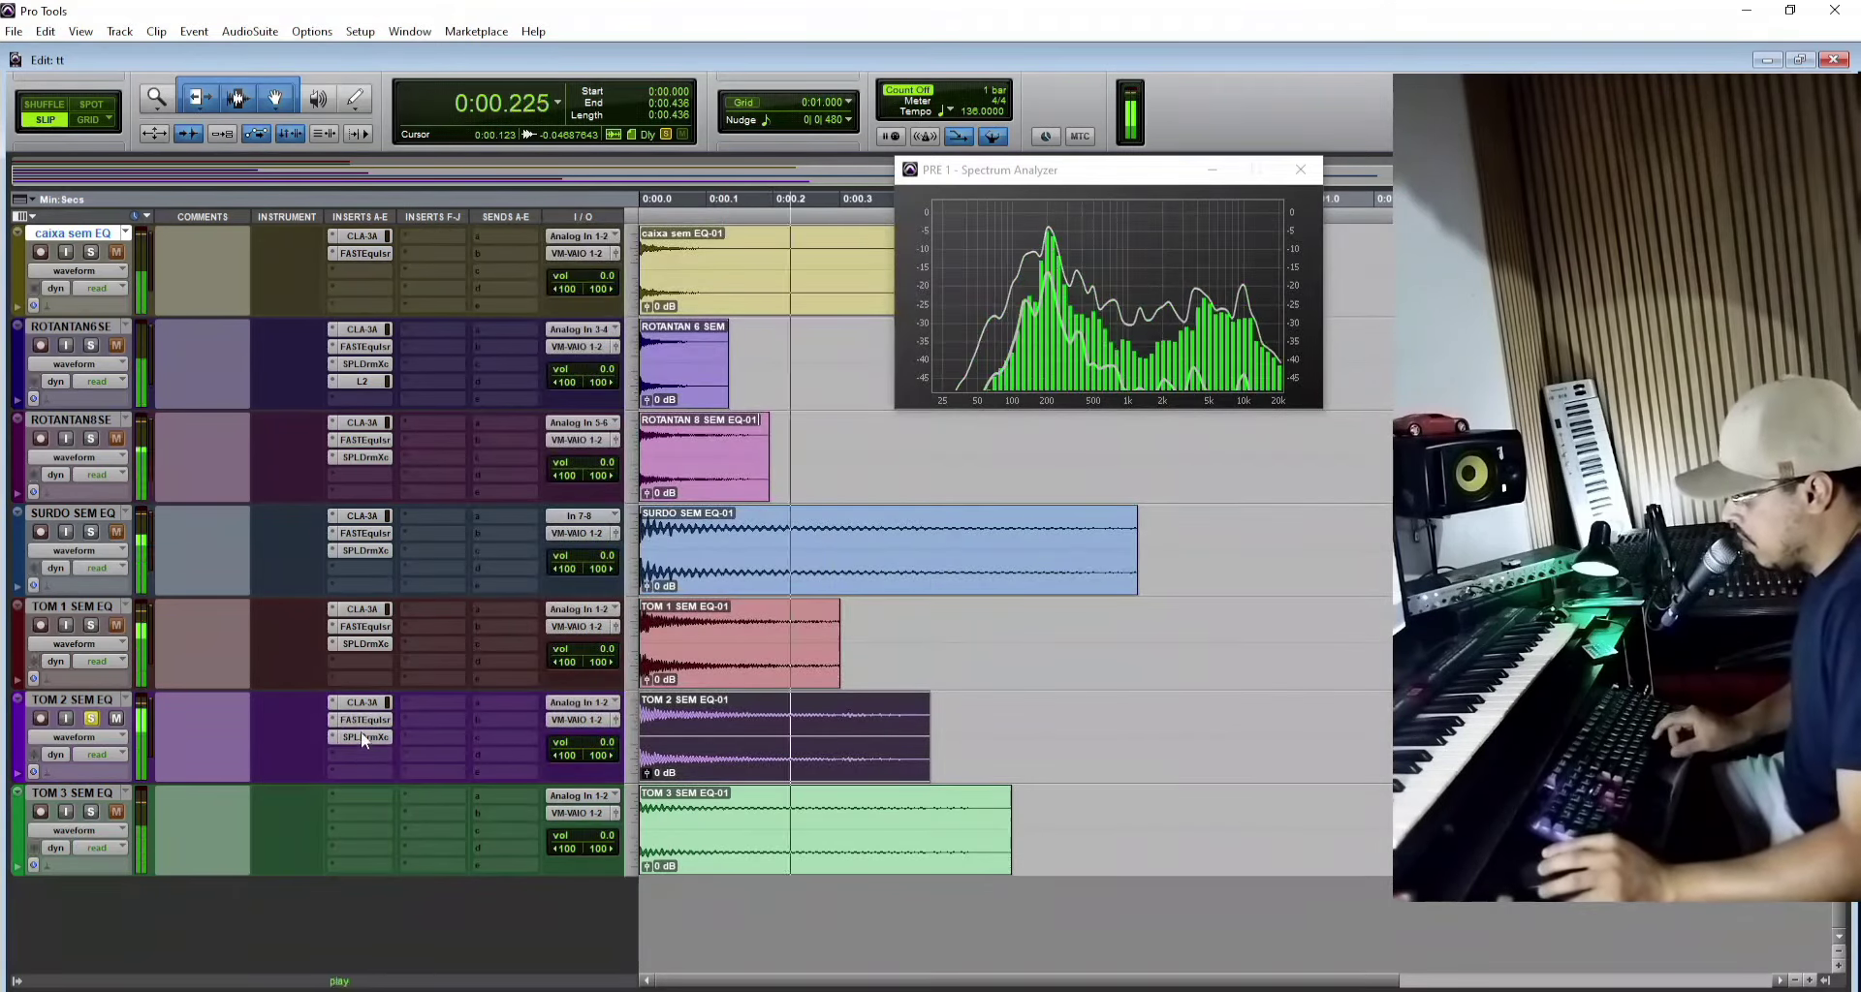
pyautogui.click(361, 736)
pyautogui.click(1376, 243)
pyautogui.click(91, 719)
# Step: Solo TOM 3 and add CLA-3A with peak reduction around 4.6
pyautogui.click(91, 812)
pyautogui.press('space')
pyautogui.click(350, 795)
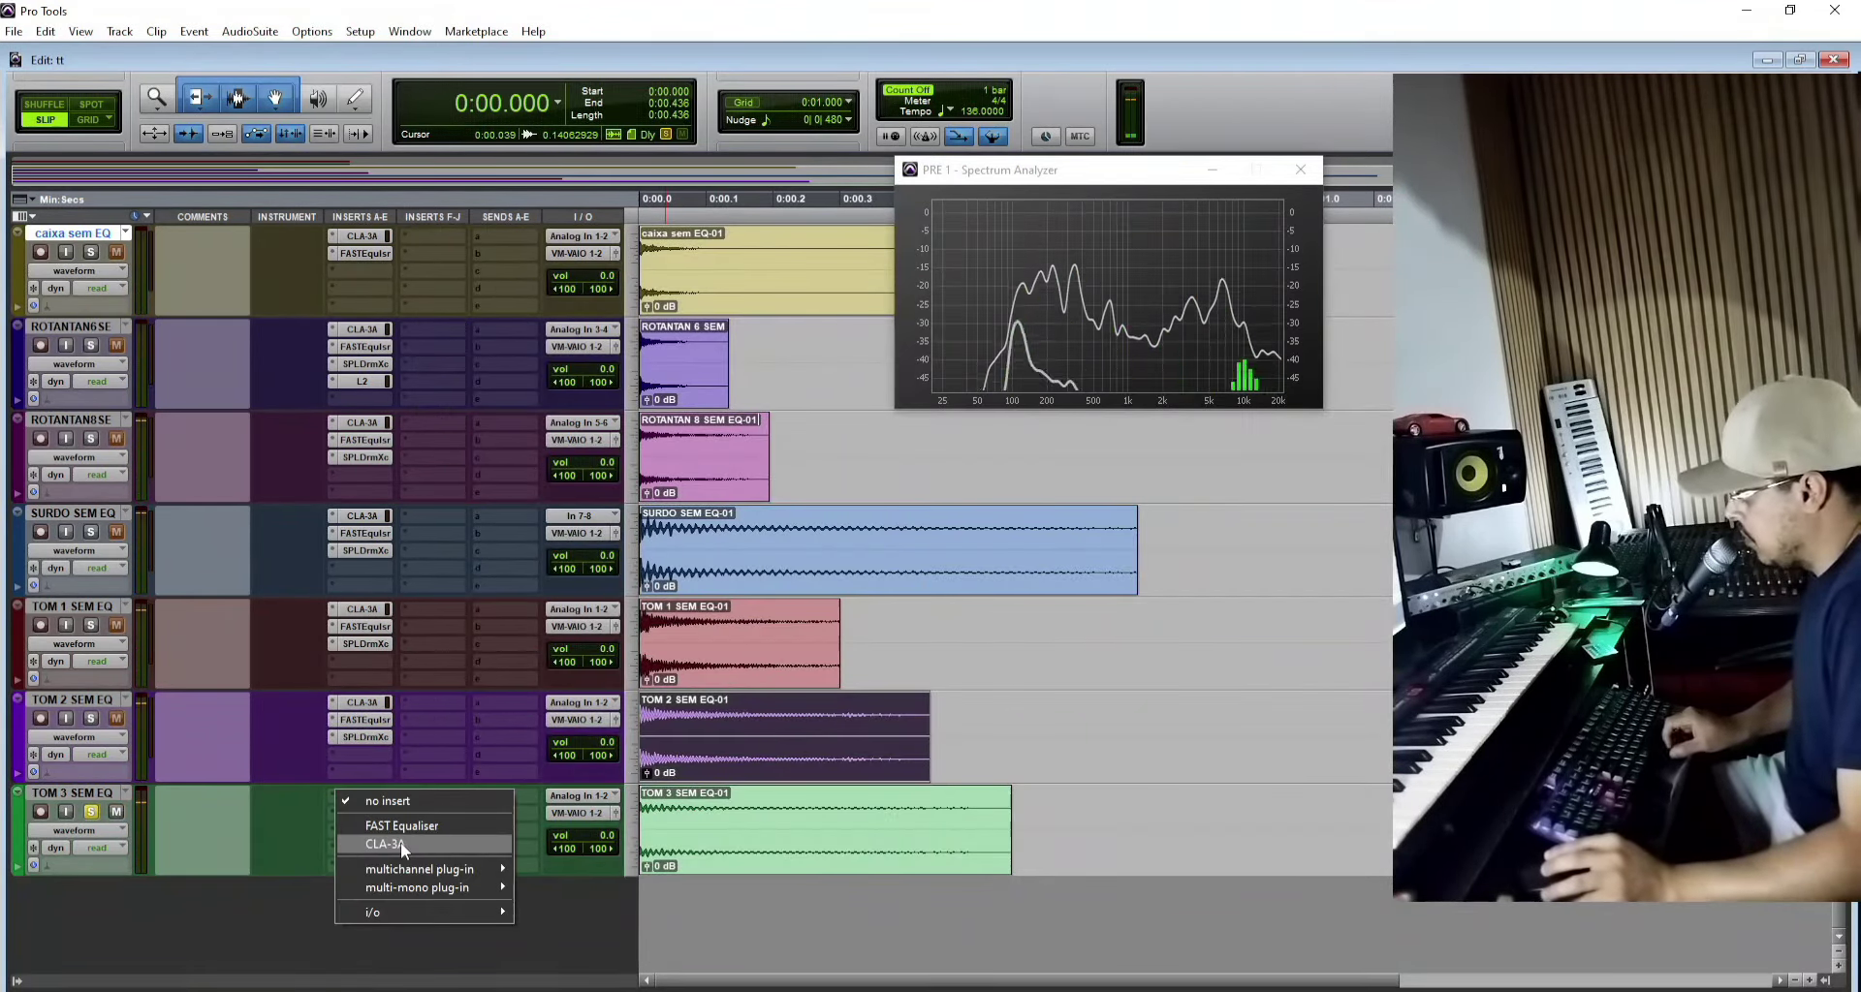
pyautogui.click(400, 843)
pyautogui.press('space')
pyautogui.moveTo(844, 477); pyautogui.dragTo(843, 469)
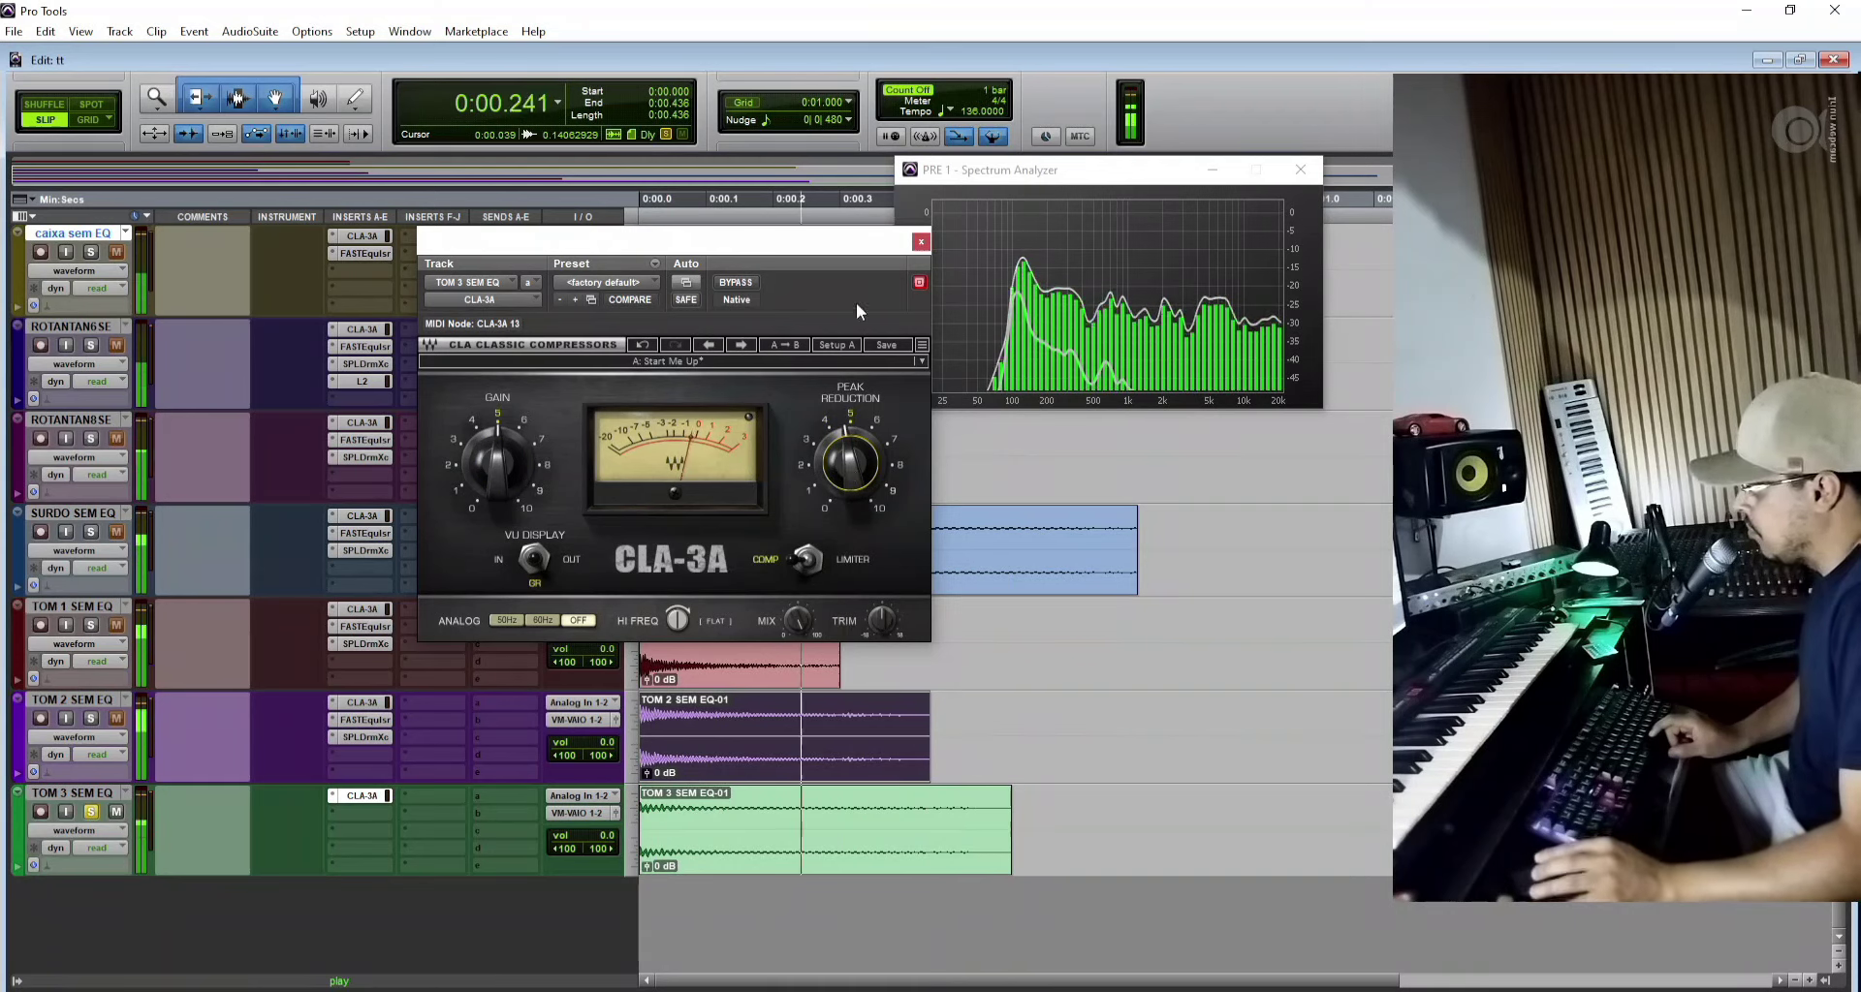
pyautogui.press('space')
pyautogui.click(921, 242)
# Step: Add FAST Equaliser to TOM 3: boost lows and highs, cut the low-mid and upper-mid bands
pyautogui.click(351, 814)
pyautogui.click(411, 843)
pyautogui.press('space')
pyautogui.moveTo(731, 560); pyautogui.dragTo(737, 516)
pyautogui.moveTo(855, 560); pyautogui.dragTo(860, 649)
pyautogui.moveTo(993, 560); pyautogui.dragTo(989, 632)
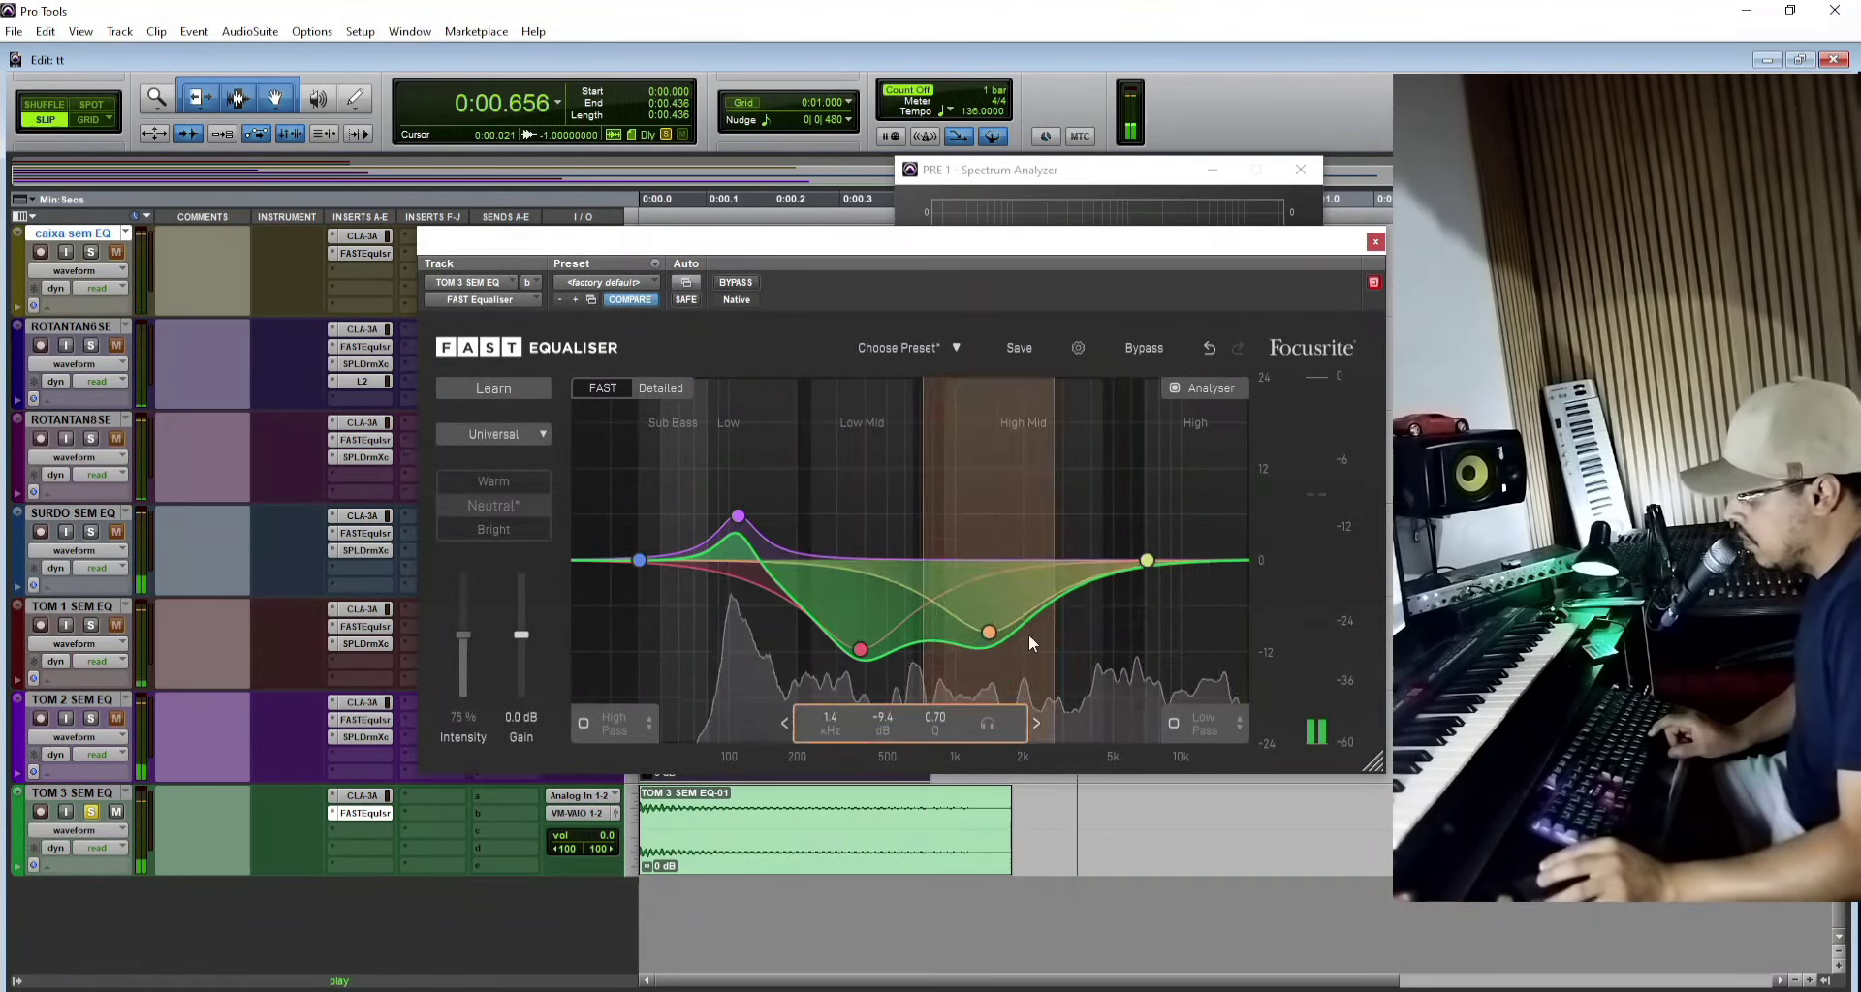
pyautogui.moveTo(1148, 561); pyautogui.dragTo(1173, 505)
pyautogui.press('space')
pyautogui.press('space')
pyautogui.click(1376, 242)
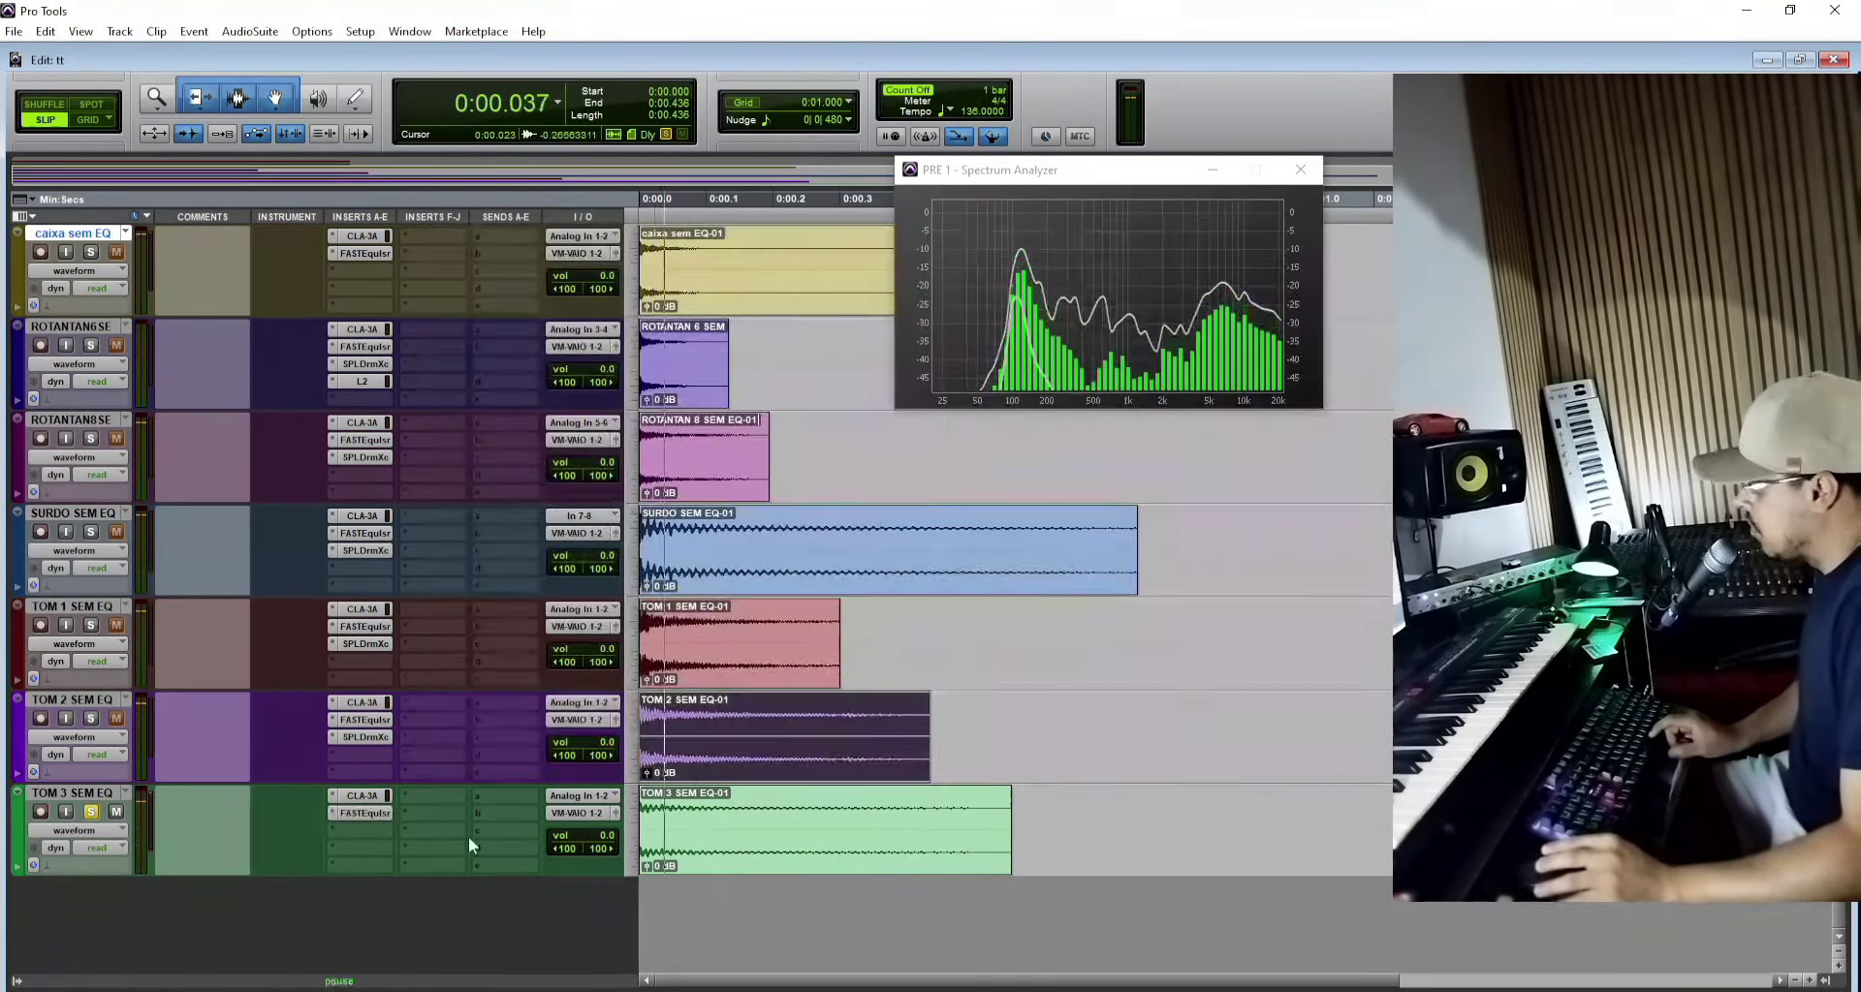
# Step: Solo the caixa sem EQ snare and A/B its FAST Equaliser against bypass, then exit full screen
pyautogui.click(91, 815)
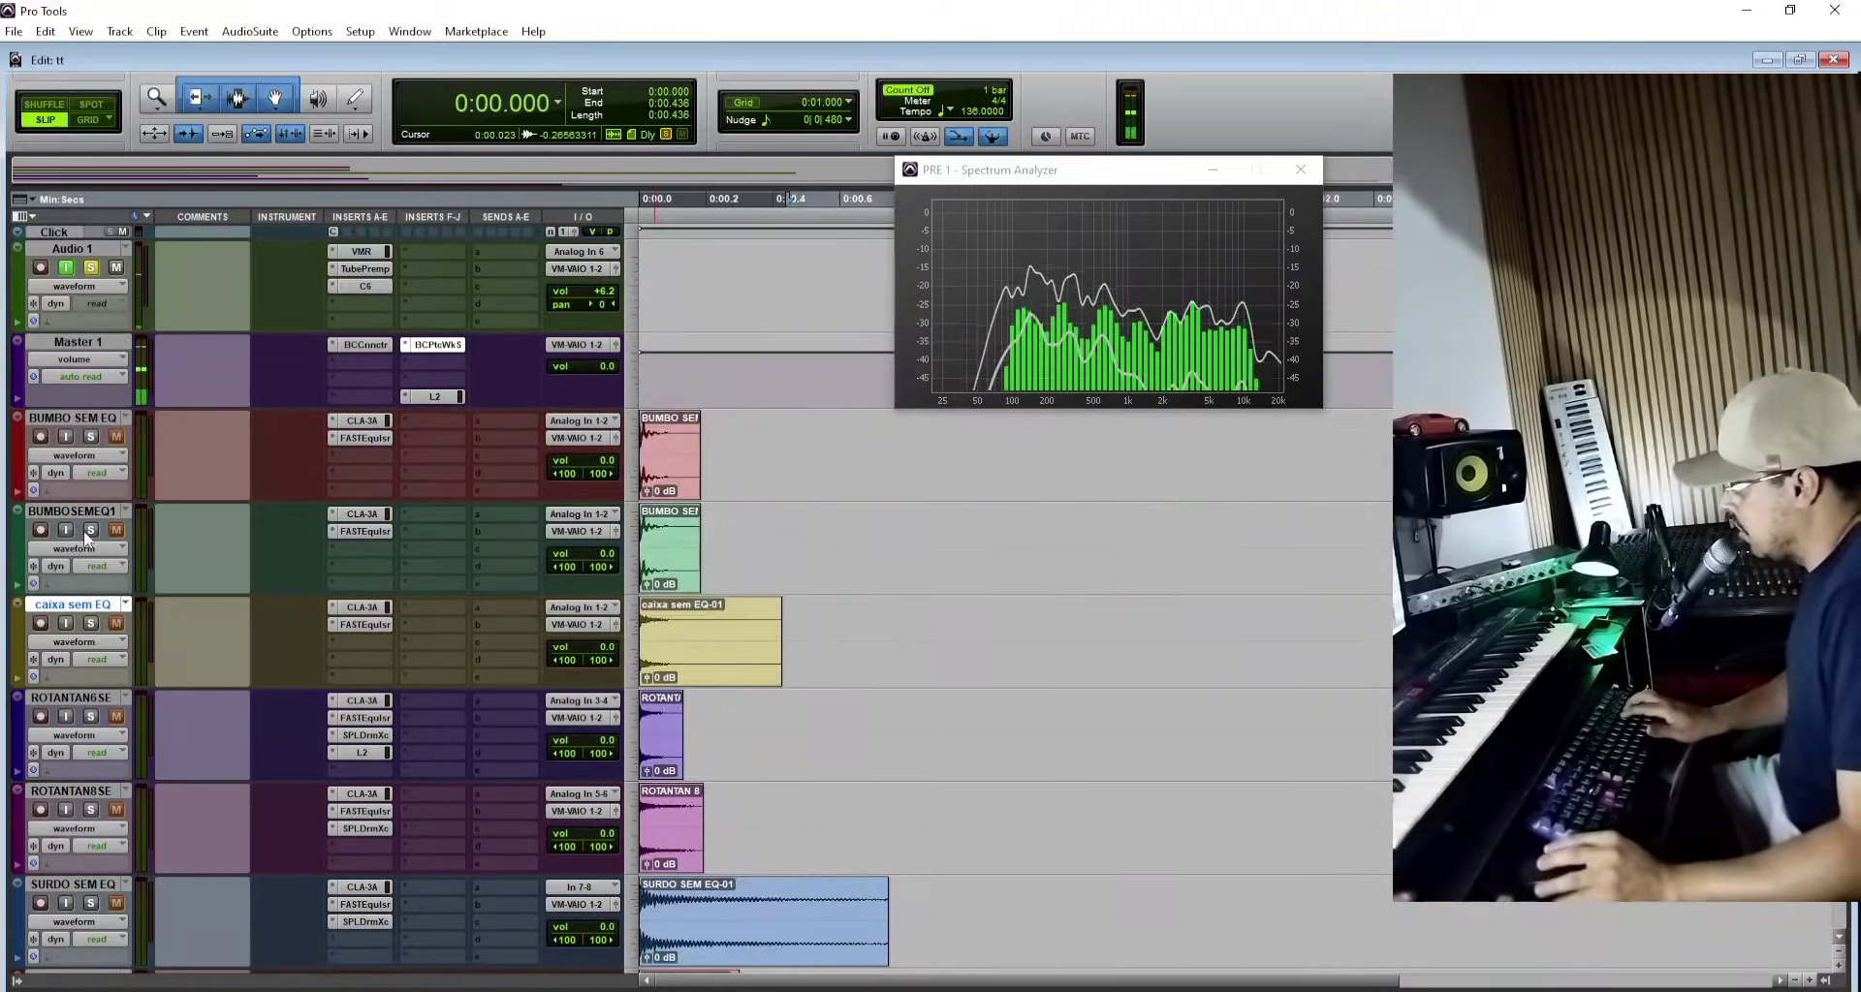
pyautogui.click(91, 623)
pyautogui.press('t')
pyautogui.press('space')
pyautogui.click(363, 626)
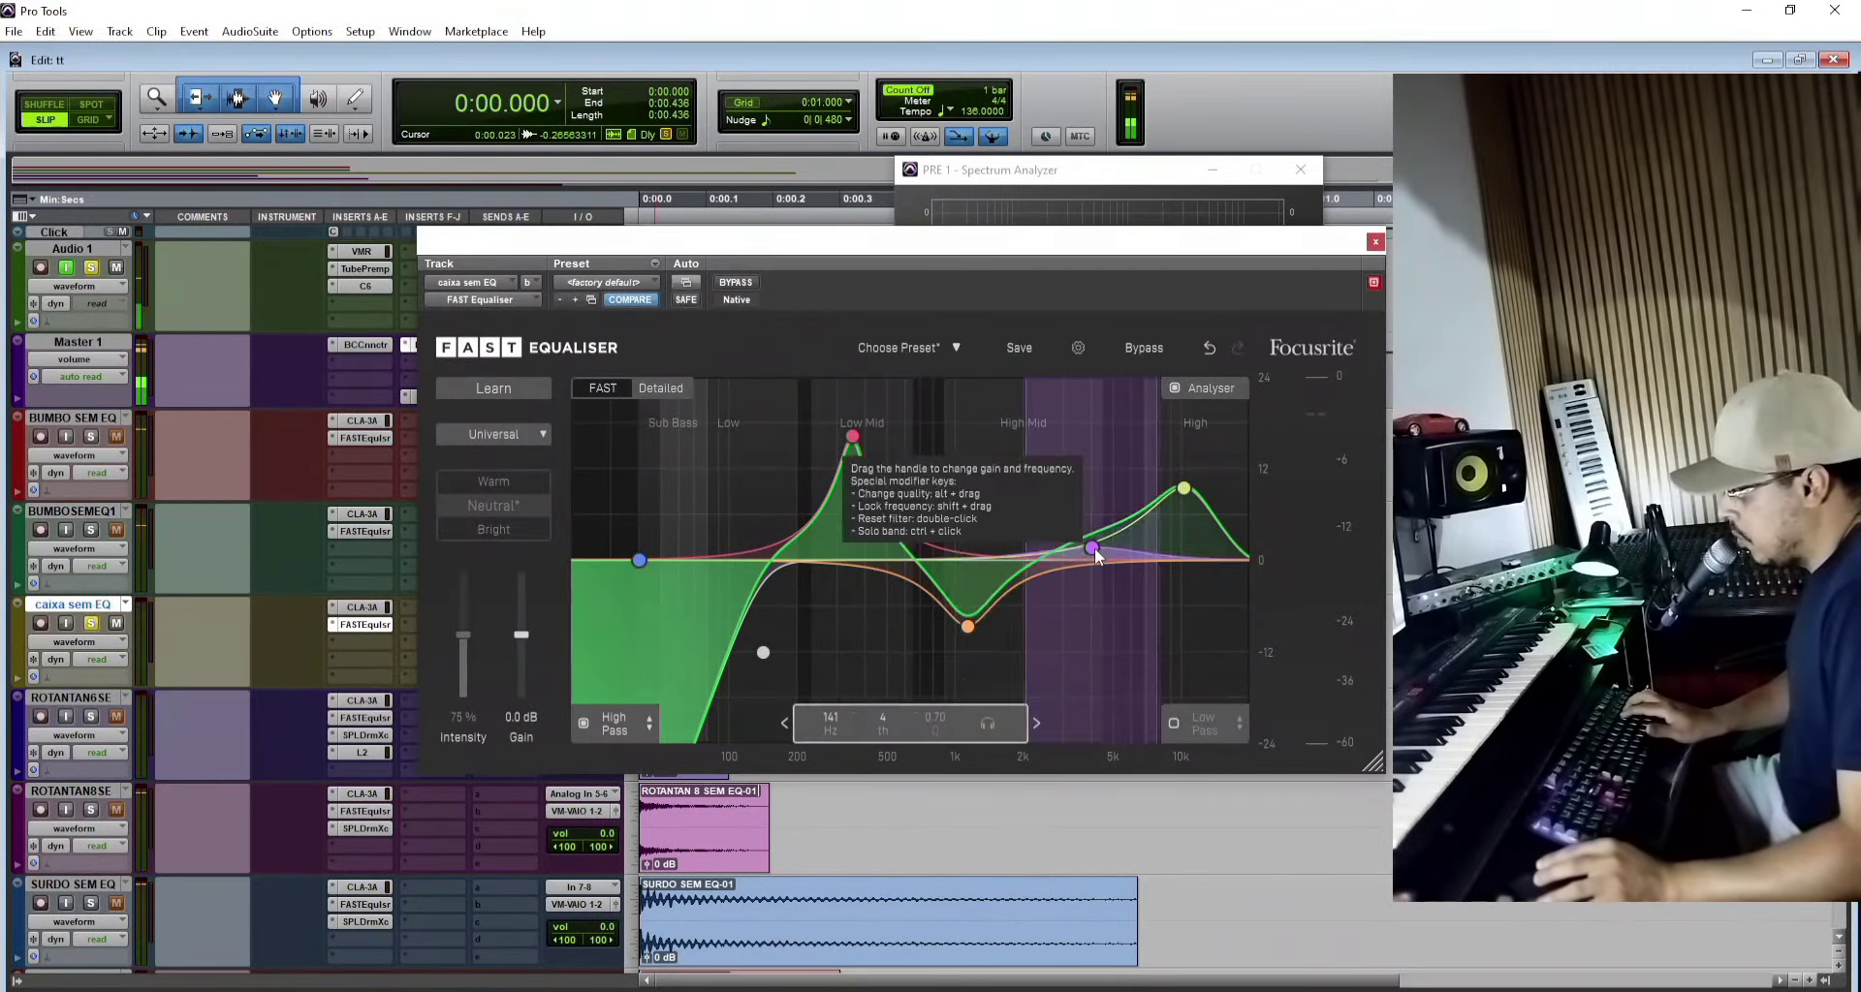
pyautogui.click(739, 284)
pyautogui.click(739, 284)
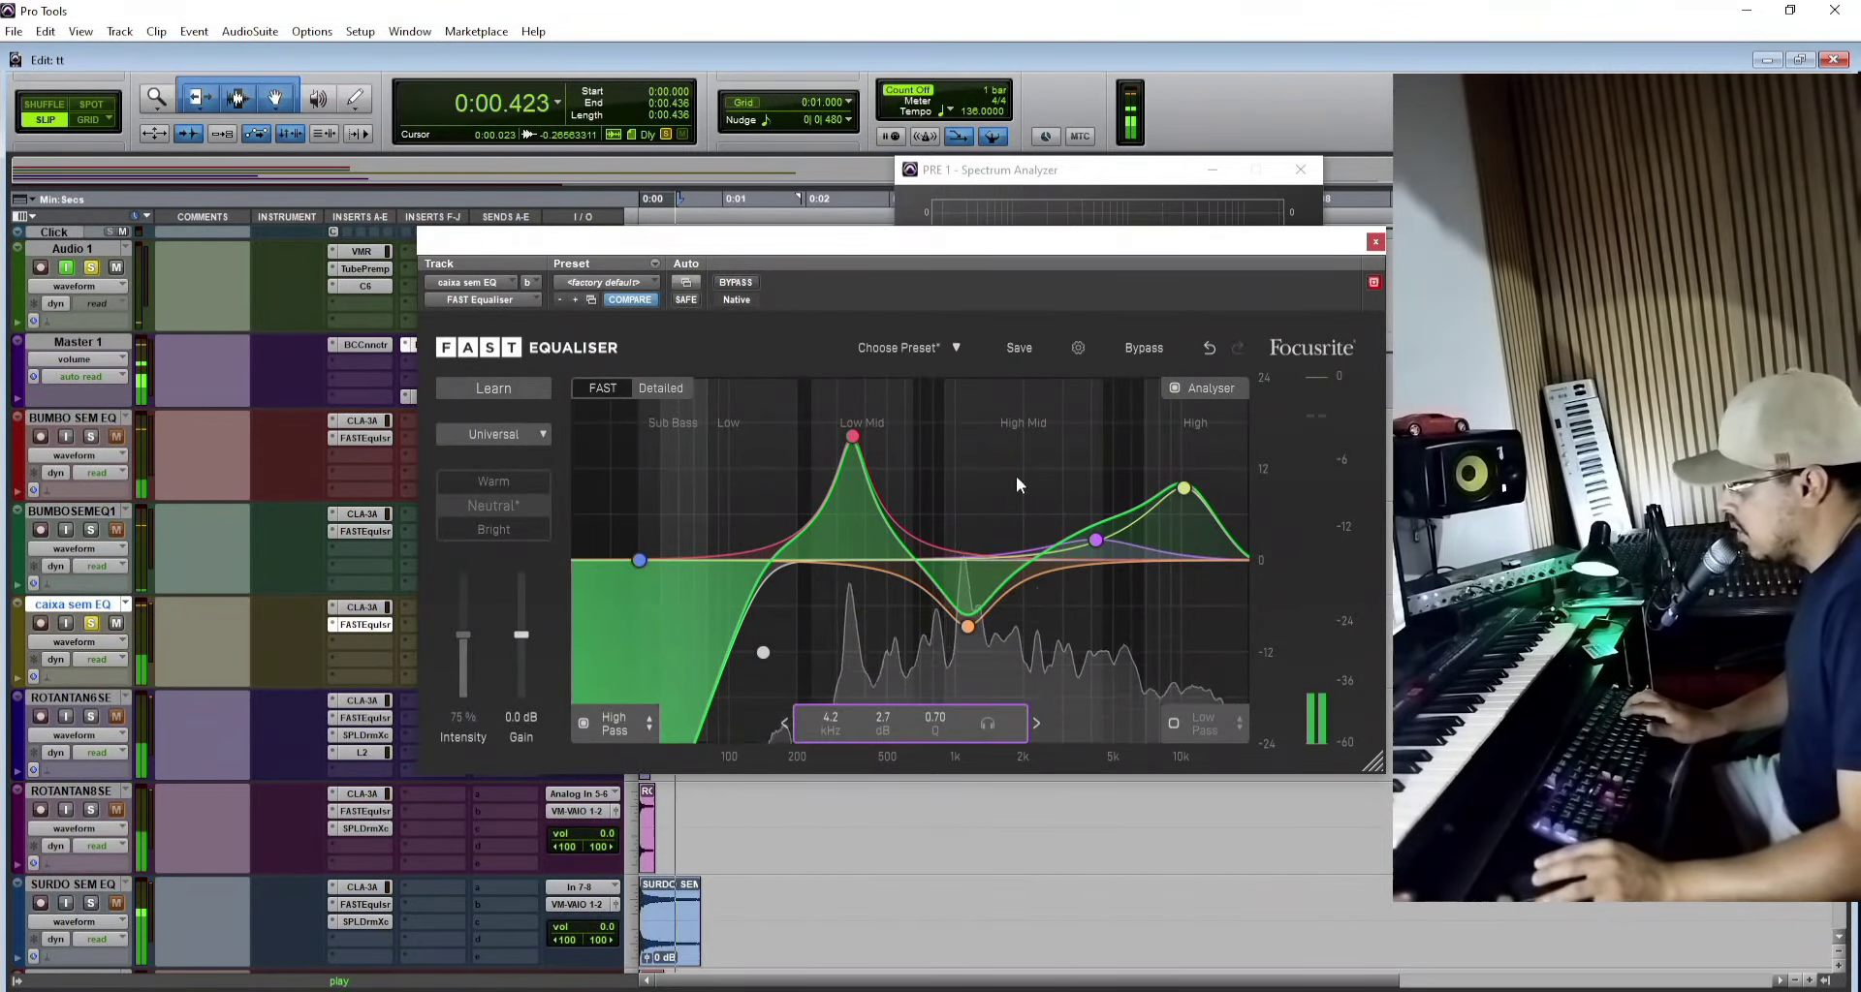
pyautogui.click(1375, 241)
pyautogui.press('space')
pyautogui.click(1790, 10)
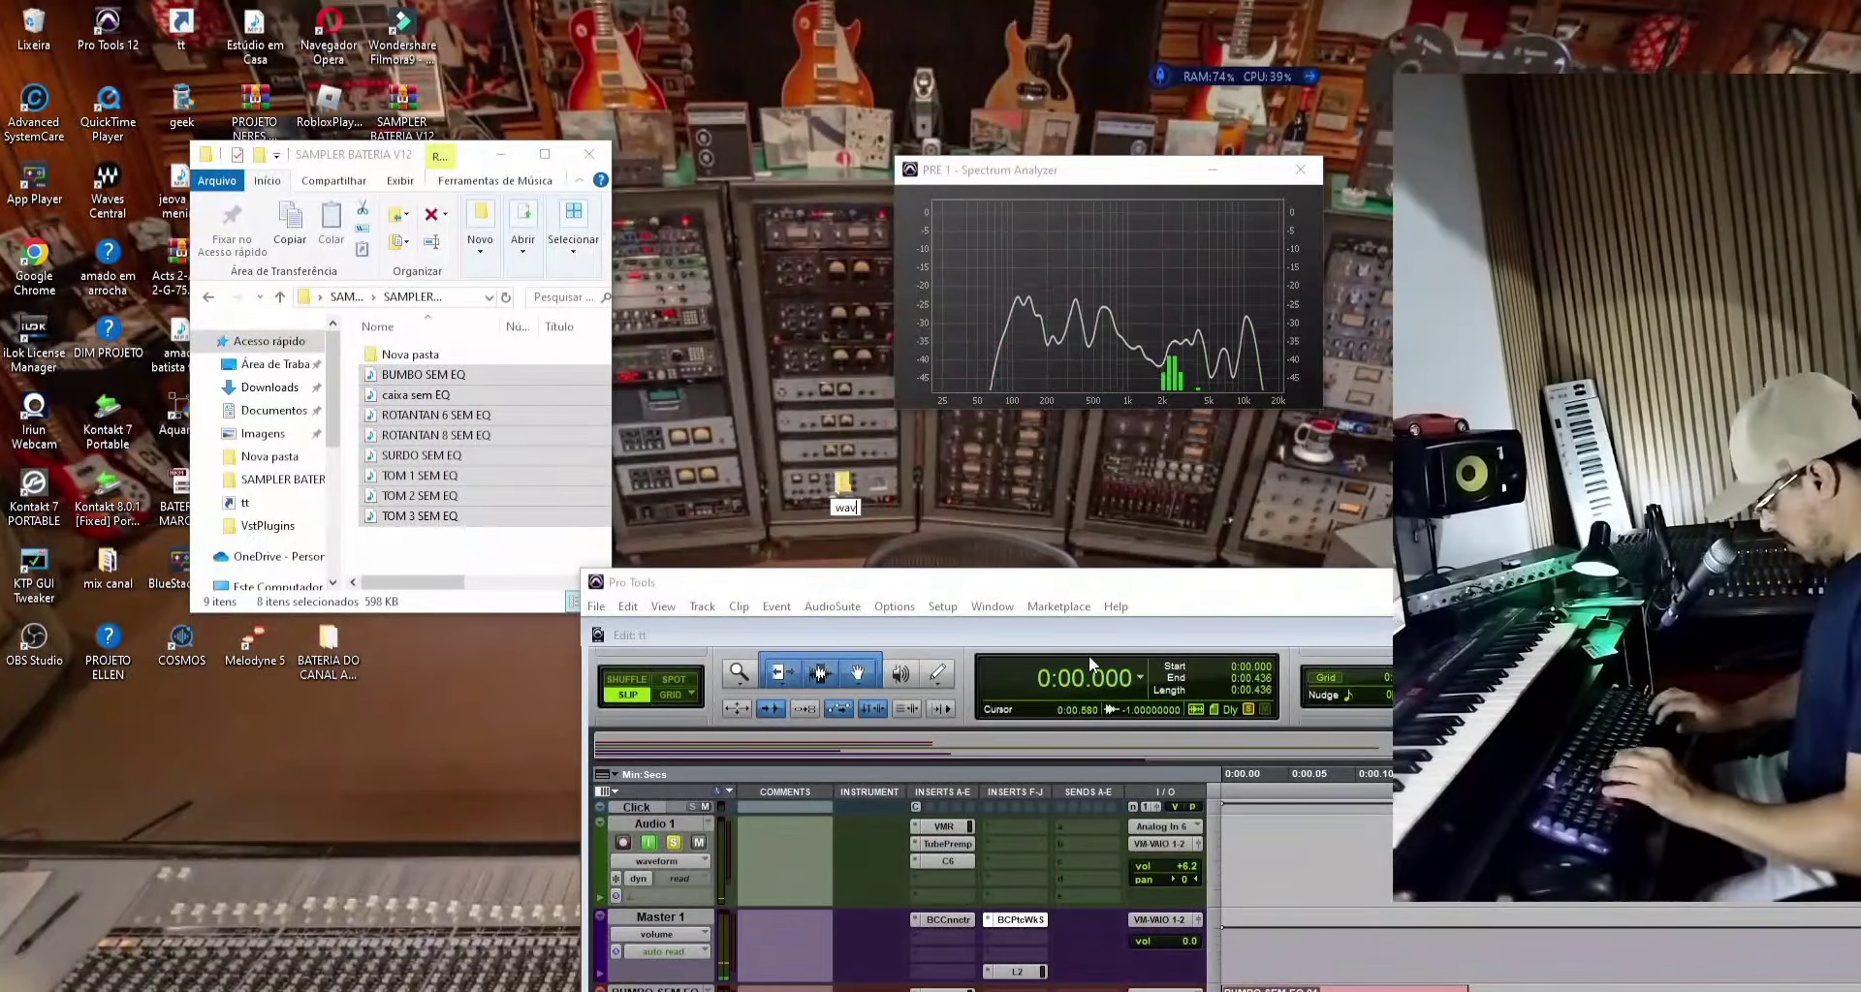
# Step: Rename the two kick tracks BUMBO1 and BUMBO 2
pyautogui.moveTo(1027, 584); pyautogui.dragTo(636, 110)
pyautogui.click(884, 589)
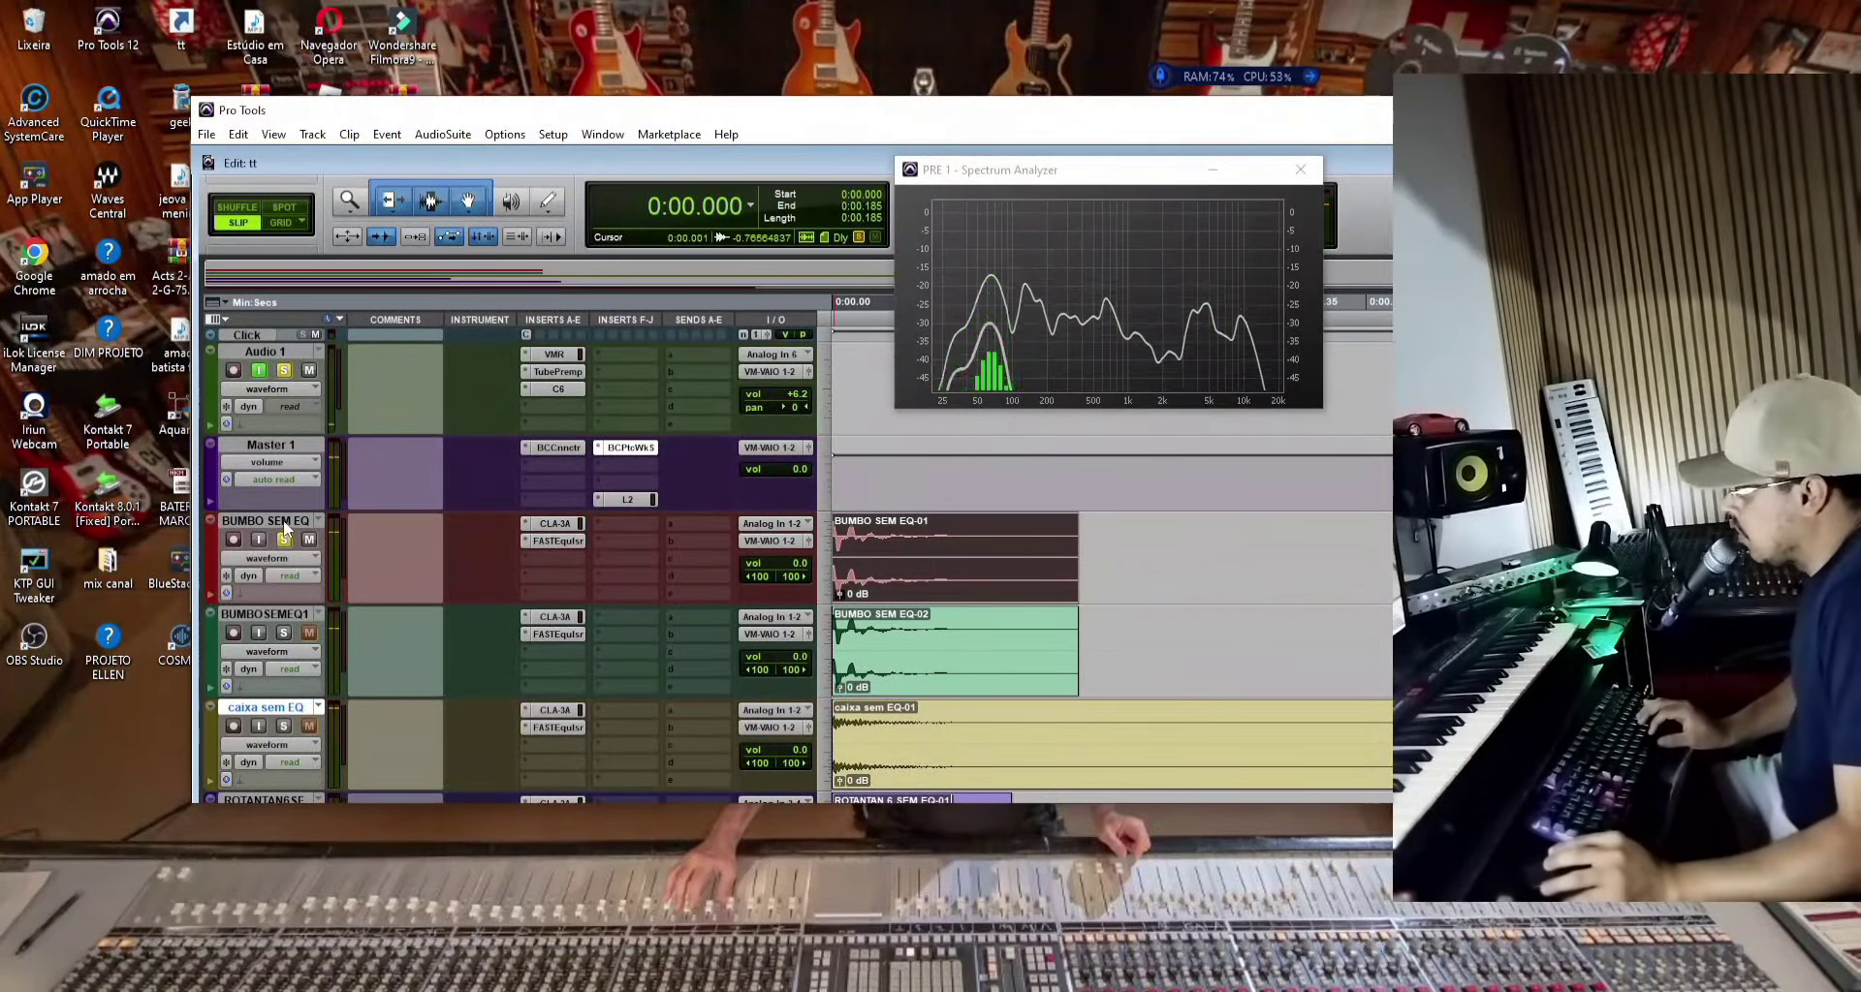
pyautogui.doubleClick(265, 521)
pyautogui.click(883, 311)
pyautogui.press('BackSpace')
pyautogui.press('BackSpace')
pyautogui.press('BackSpace')
pyautogui.press('BackSpace')
pyautogui.press('BackSpace')
pyautogui.press('BackSpace')
pyautogui.press('BackSpace')
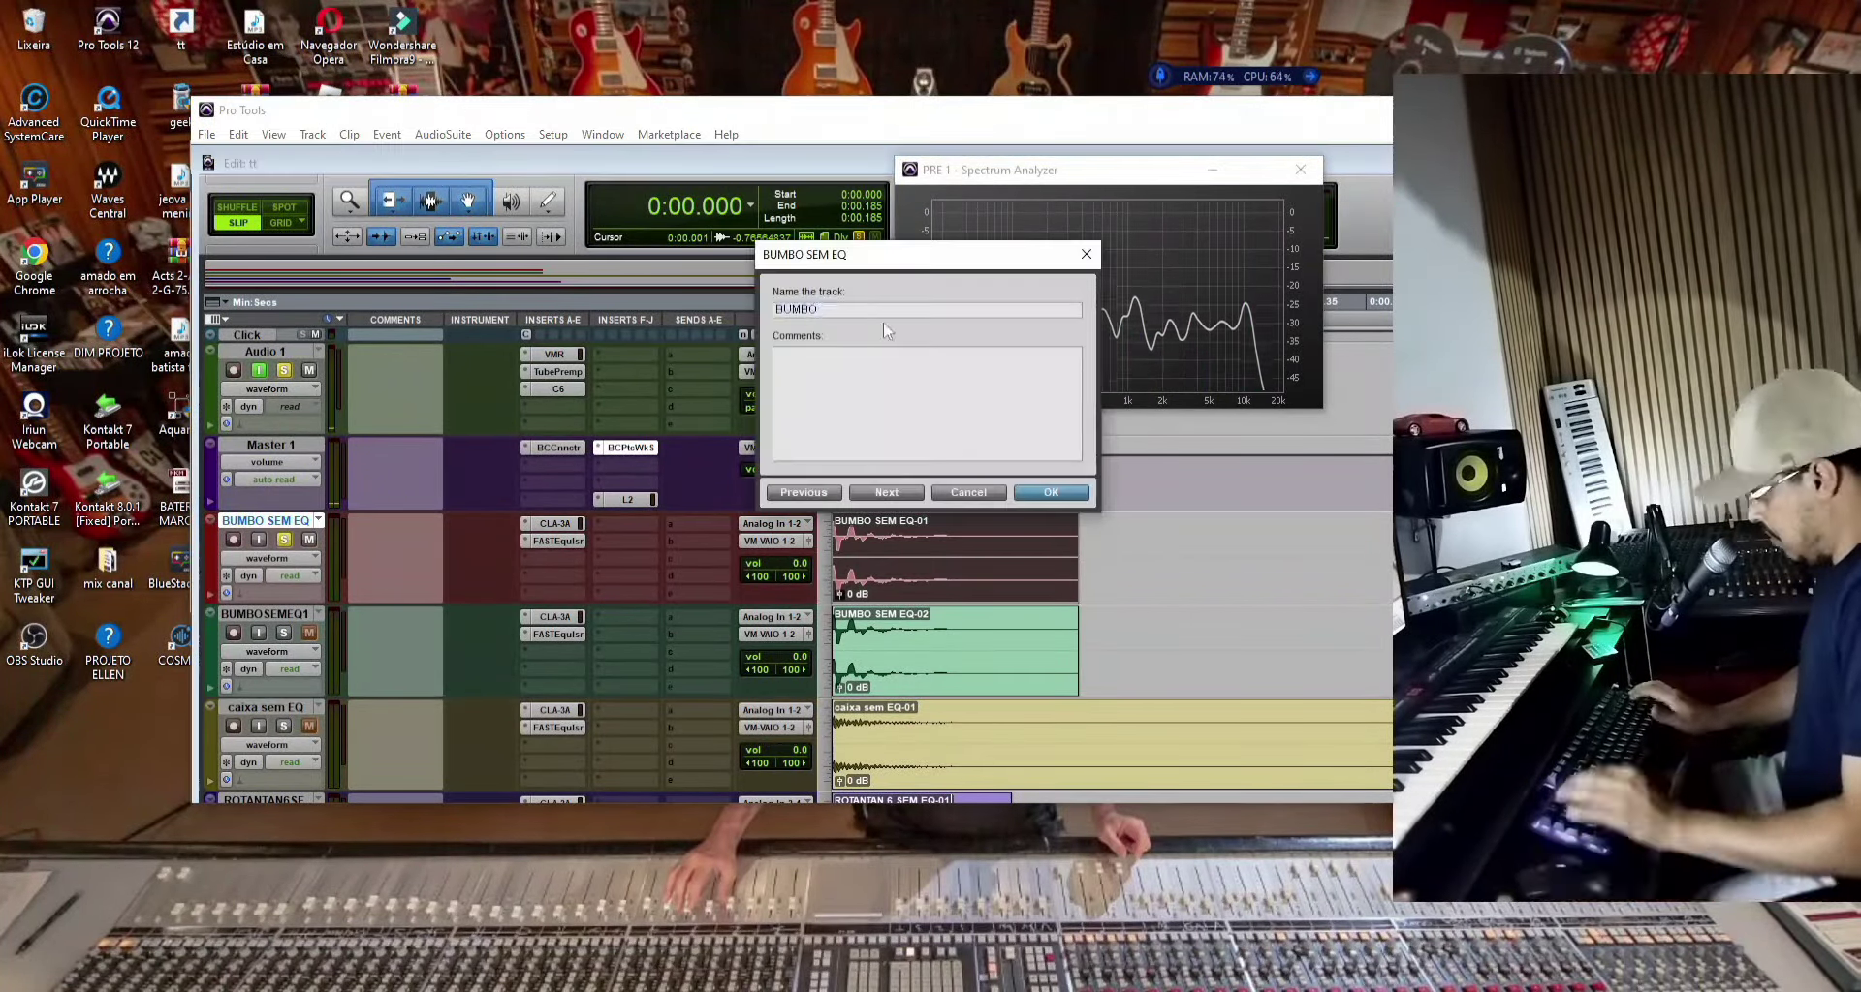
pyautogui.write('1')
pyautogui.press('Return')
pyautogui.doubleClick(265, 614)
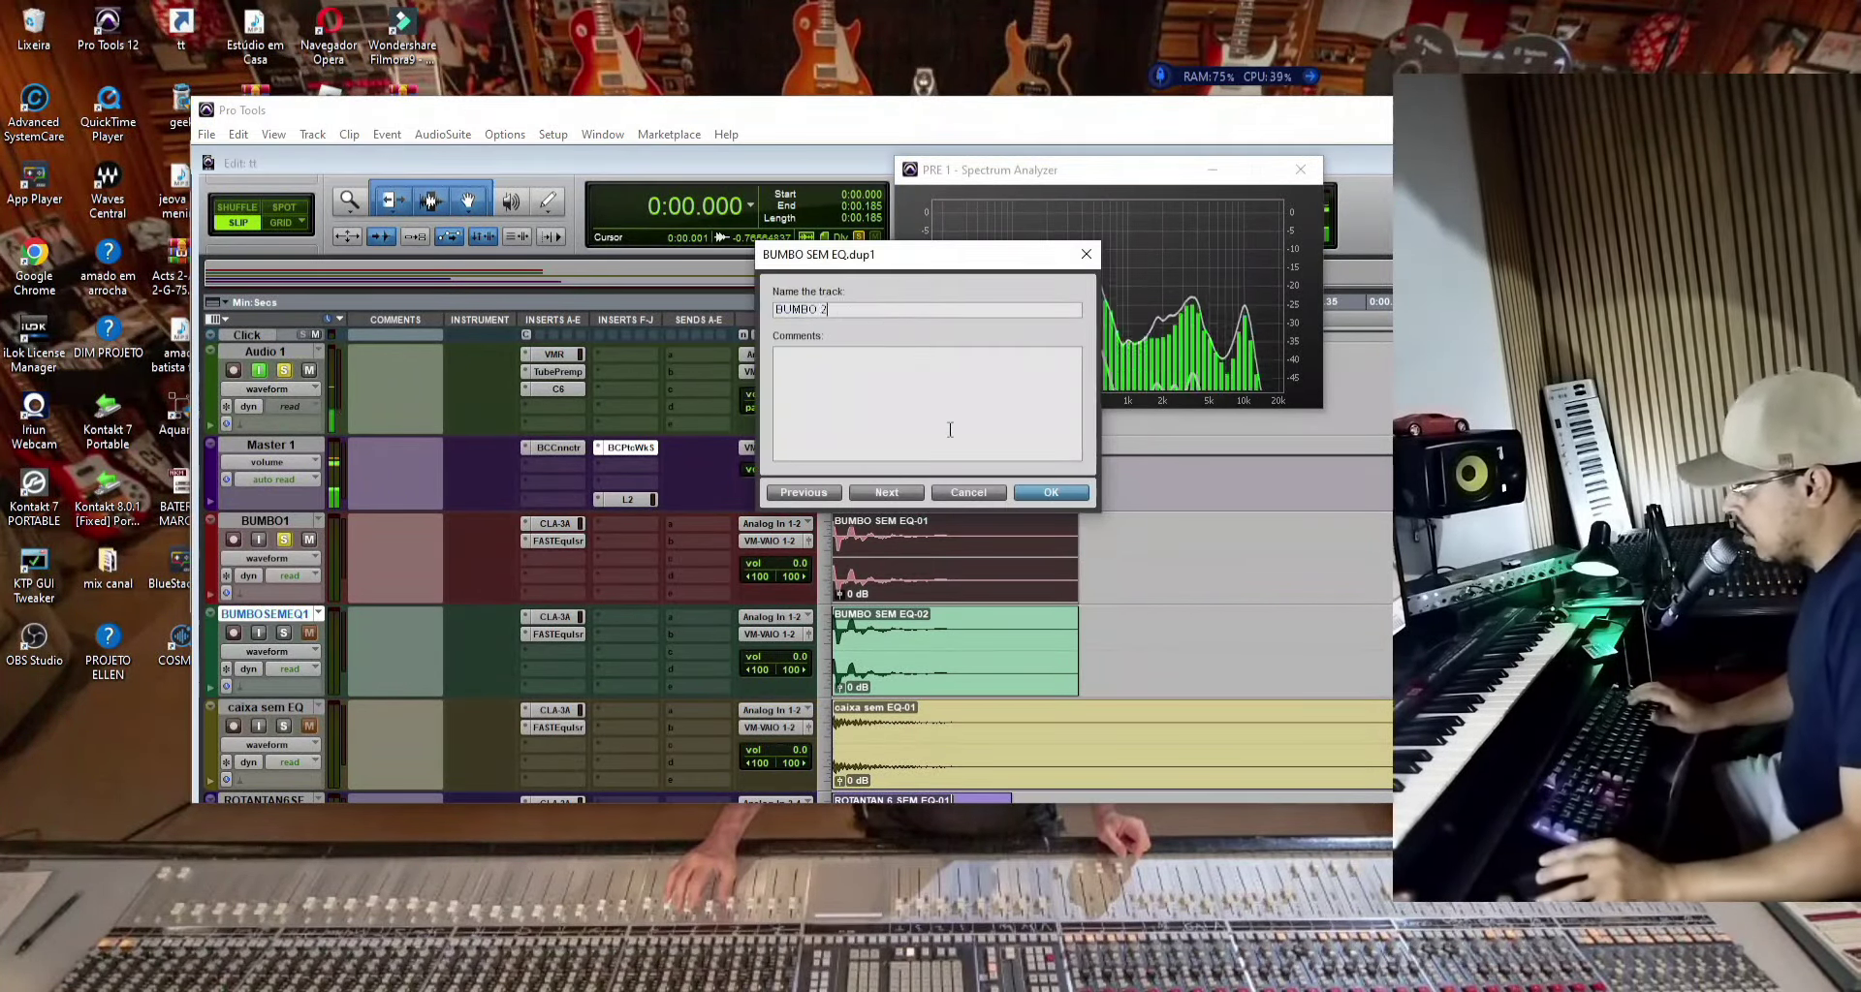
pyautogui.write('BUMBO 2')
pyautogui.press('Return')
# Step: Bounce BUMBO 2 to disk as a WAV in the wav kontakt folder
pyautogui.hotkey('ctrl', 'alt', 'b')
pyautogui.write('bumbo 1')
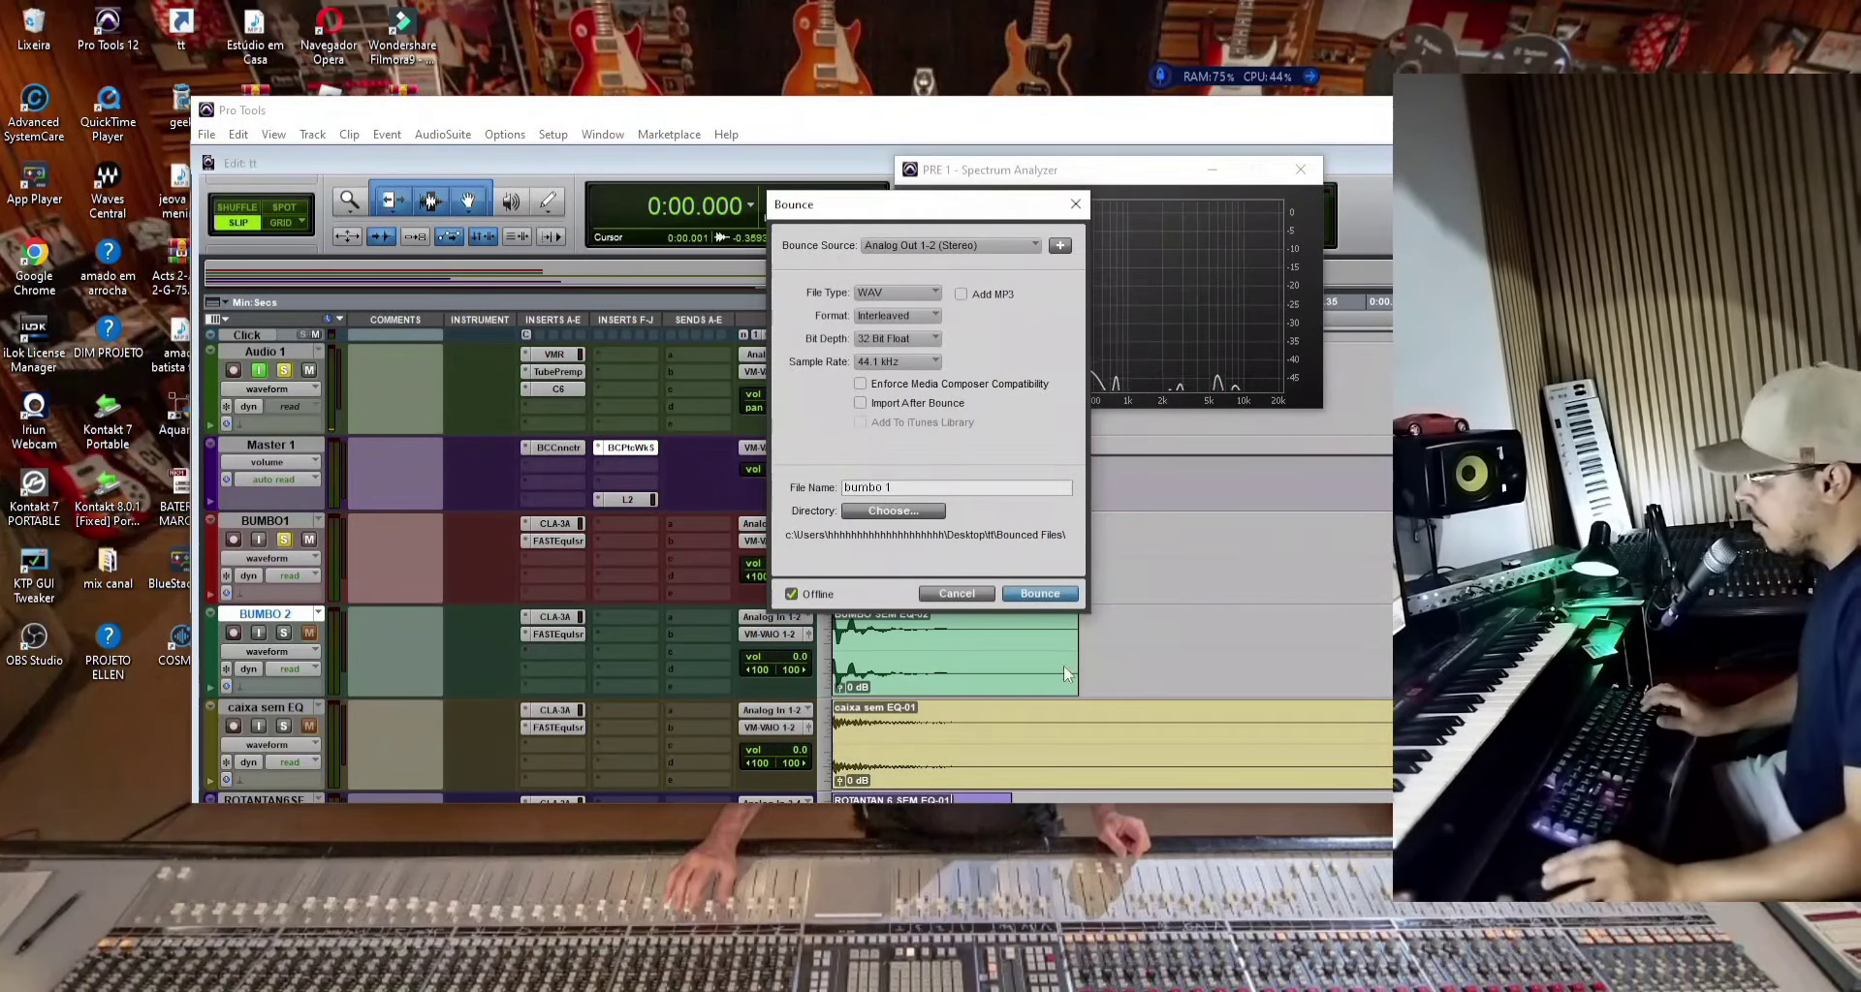
pyautogui.click(892, 511)
pyautogui.click(935, 435)
pyautogui.click(921, 761)
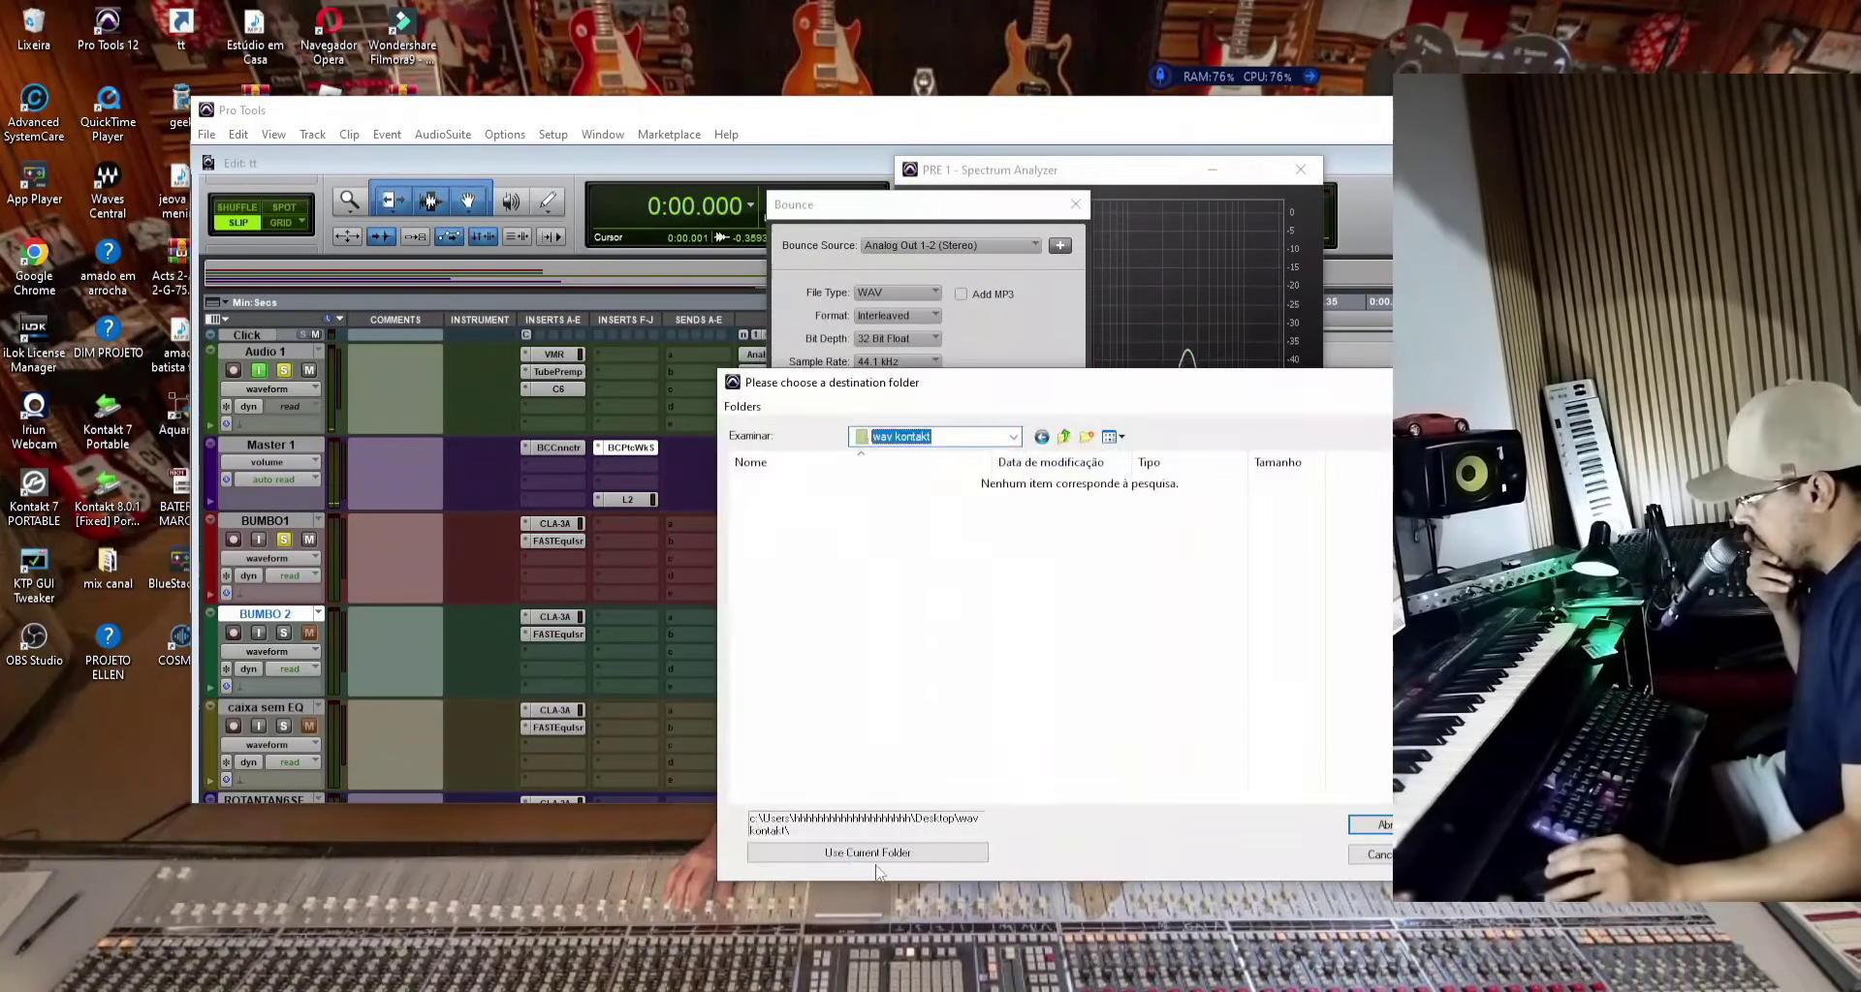
pyautogui.click(867, 852)
pyautogui.press('Return')
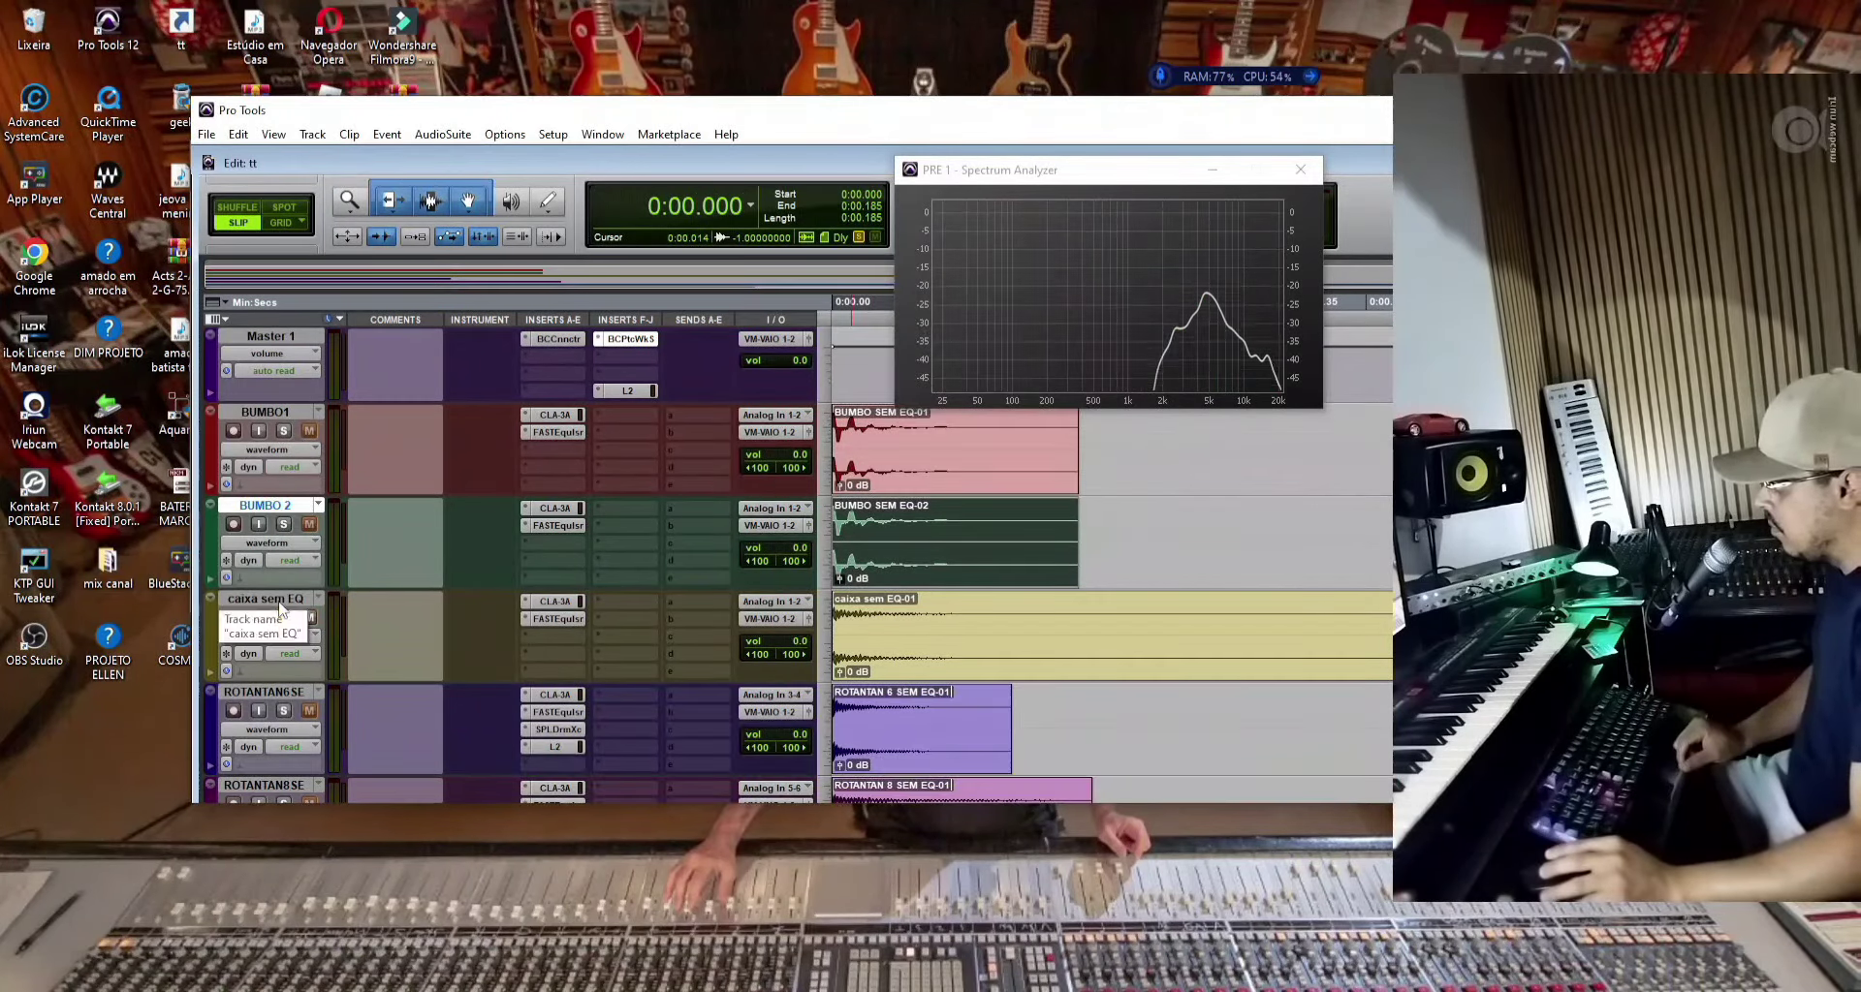
# Step: Trim the snare selection to the hit and bounce caixa sem EQ to WAV
pyautogui.doubleClick(279, 602)
pyautogui.hotkey('ctrl', 'c')
pyautogui.click(1054, 492)
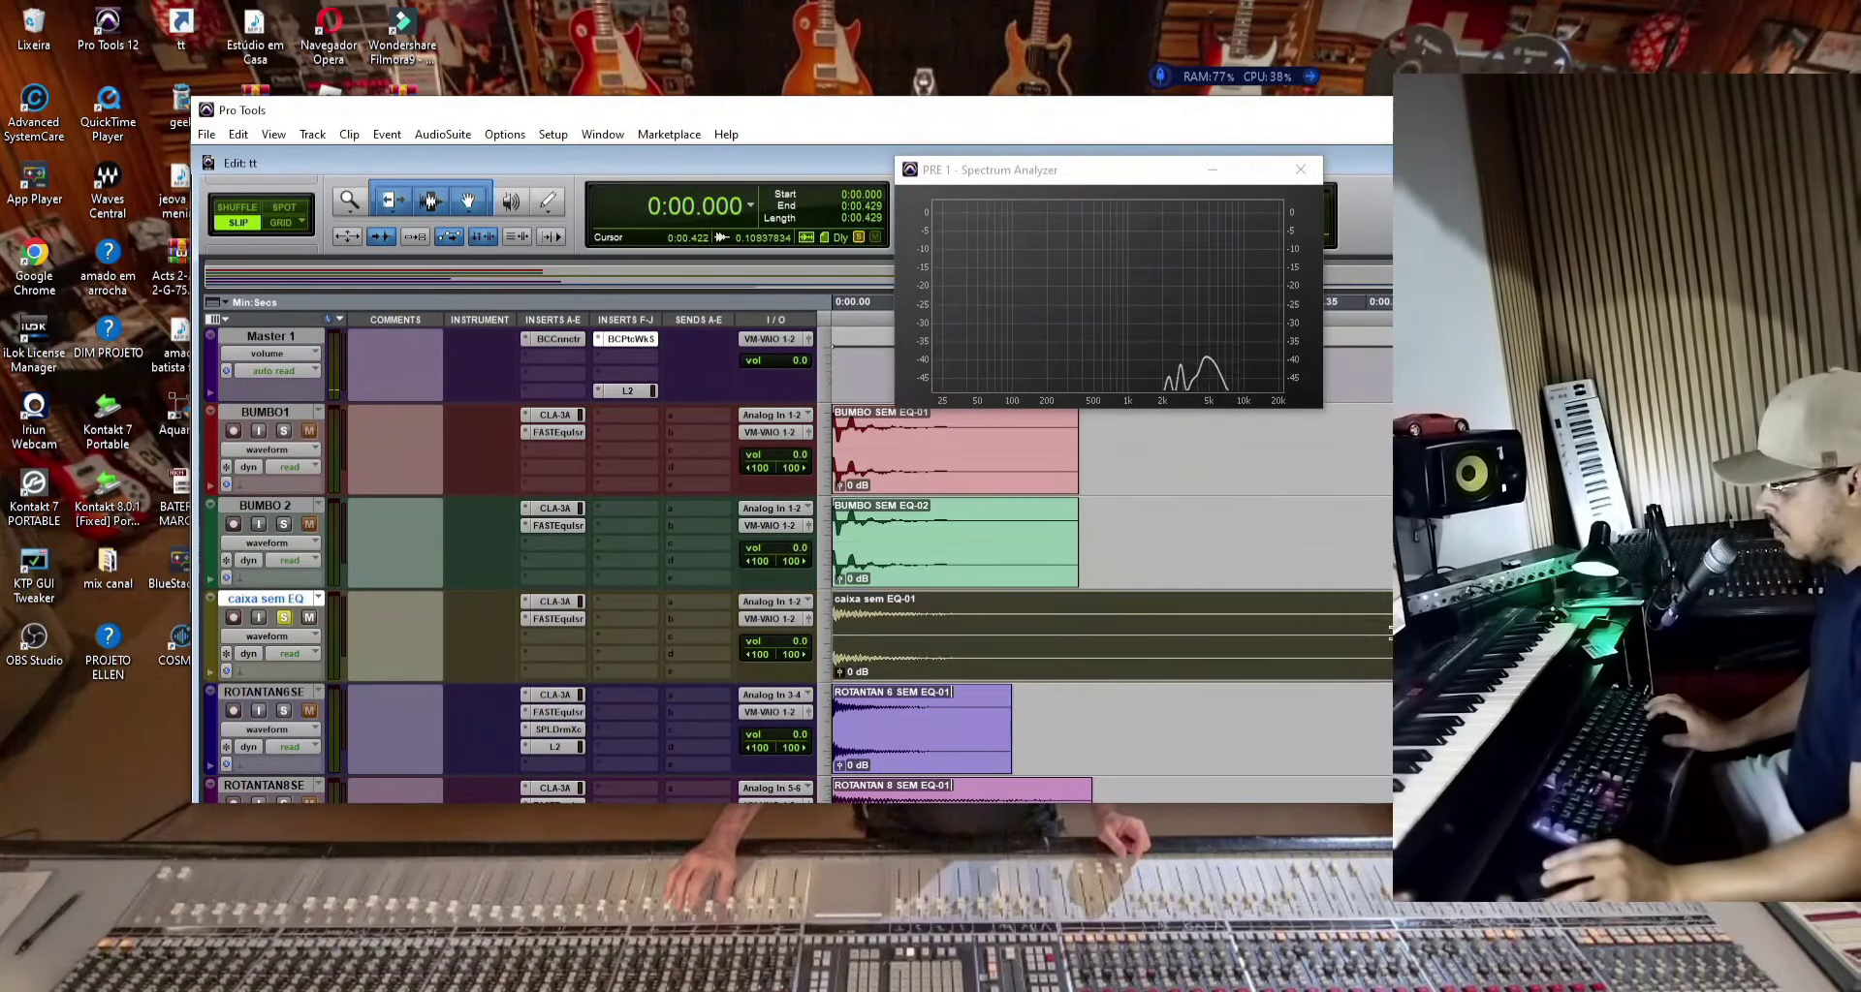
pyautogui.moveTo(1390, 639); pyautogui.dragTo(1077, 639)
pyautogui.click(206, 135)
pyautogui.click(436, 374)
pyautogui.hotkey('ctrl', 'v')
pyautogui.click(1038, 593)
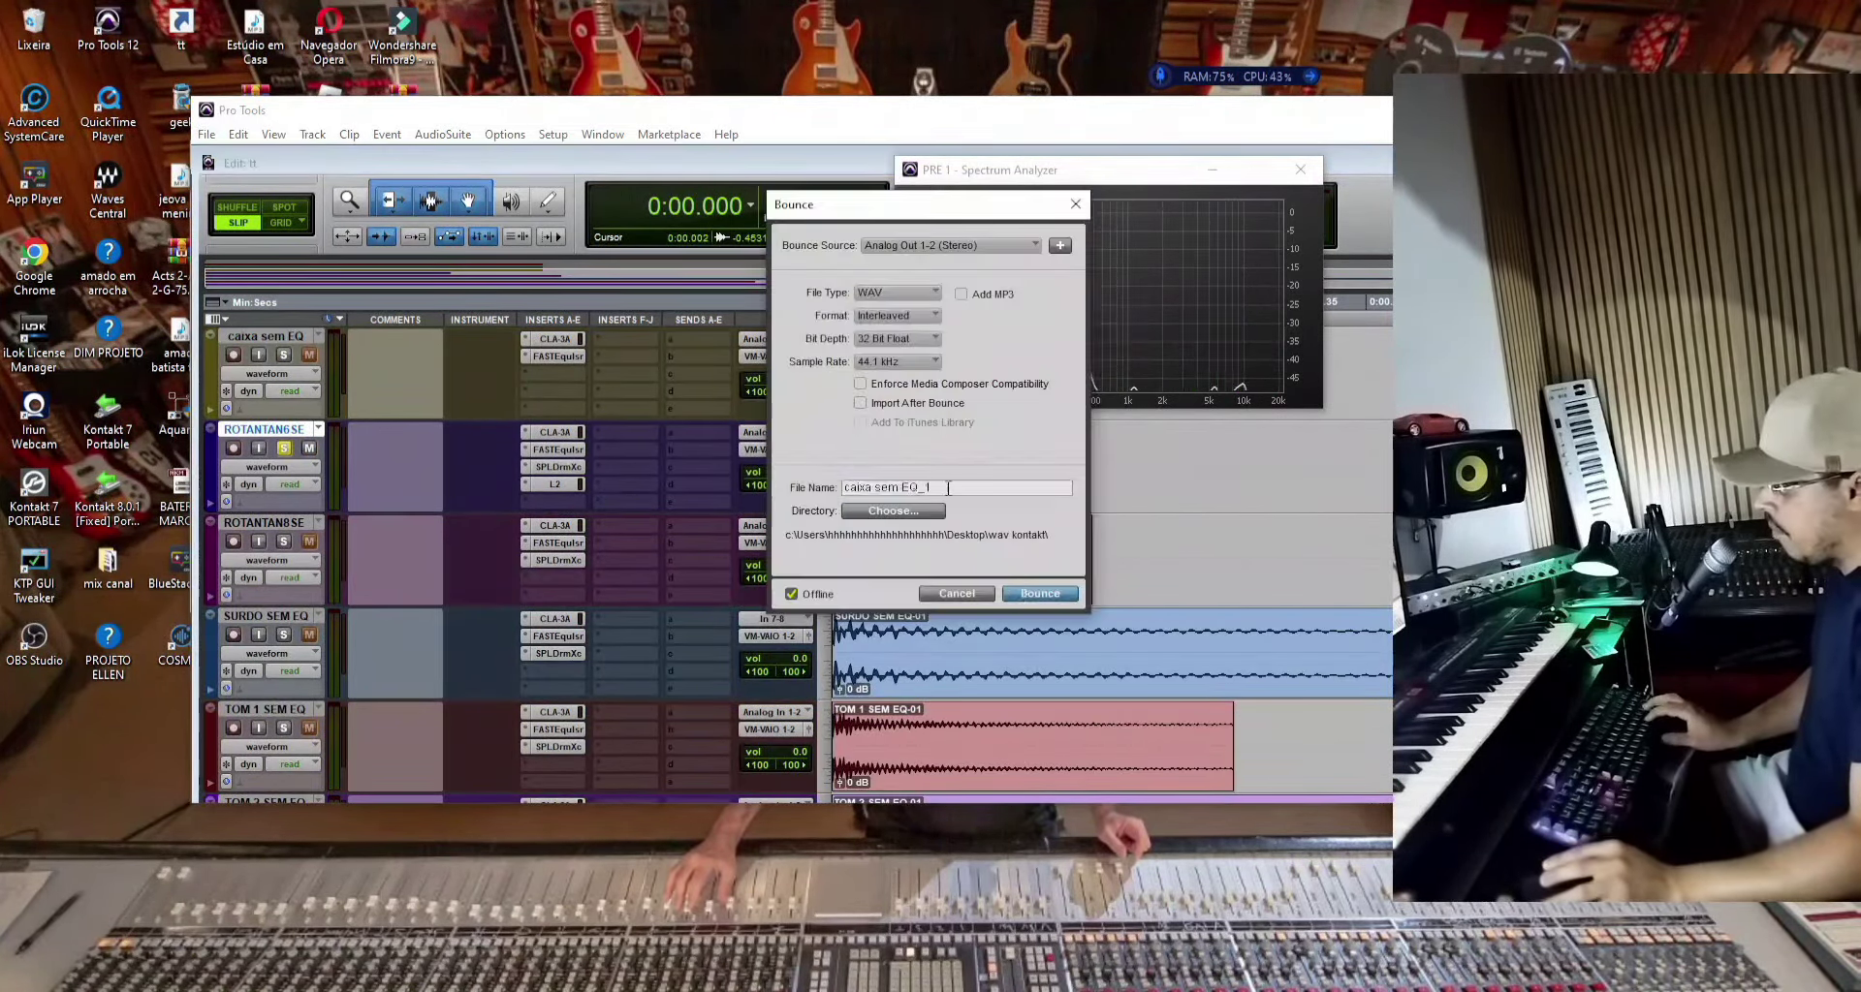
# Step: Bounce ROTANTAN 6, ROTANTAN 8, SURDO, TOM 1, TOM 2 and TOM 3 to WAV in turn
pyautogui.click(1038, 593)
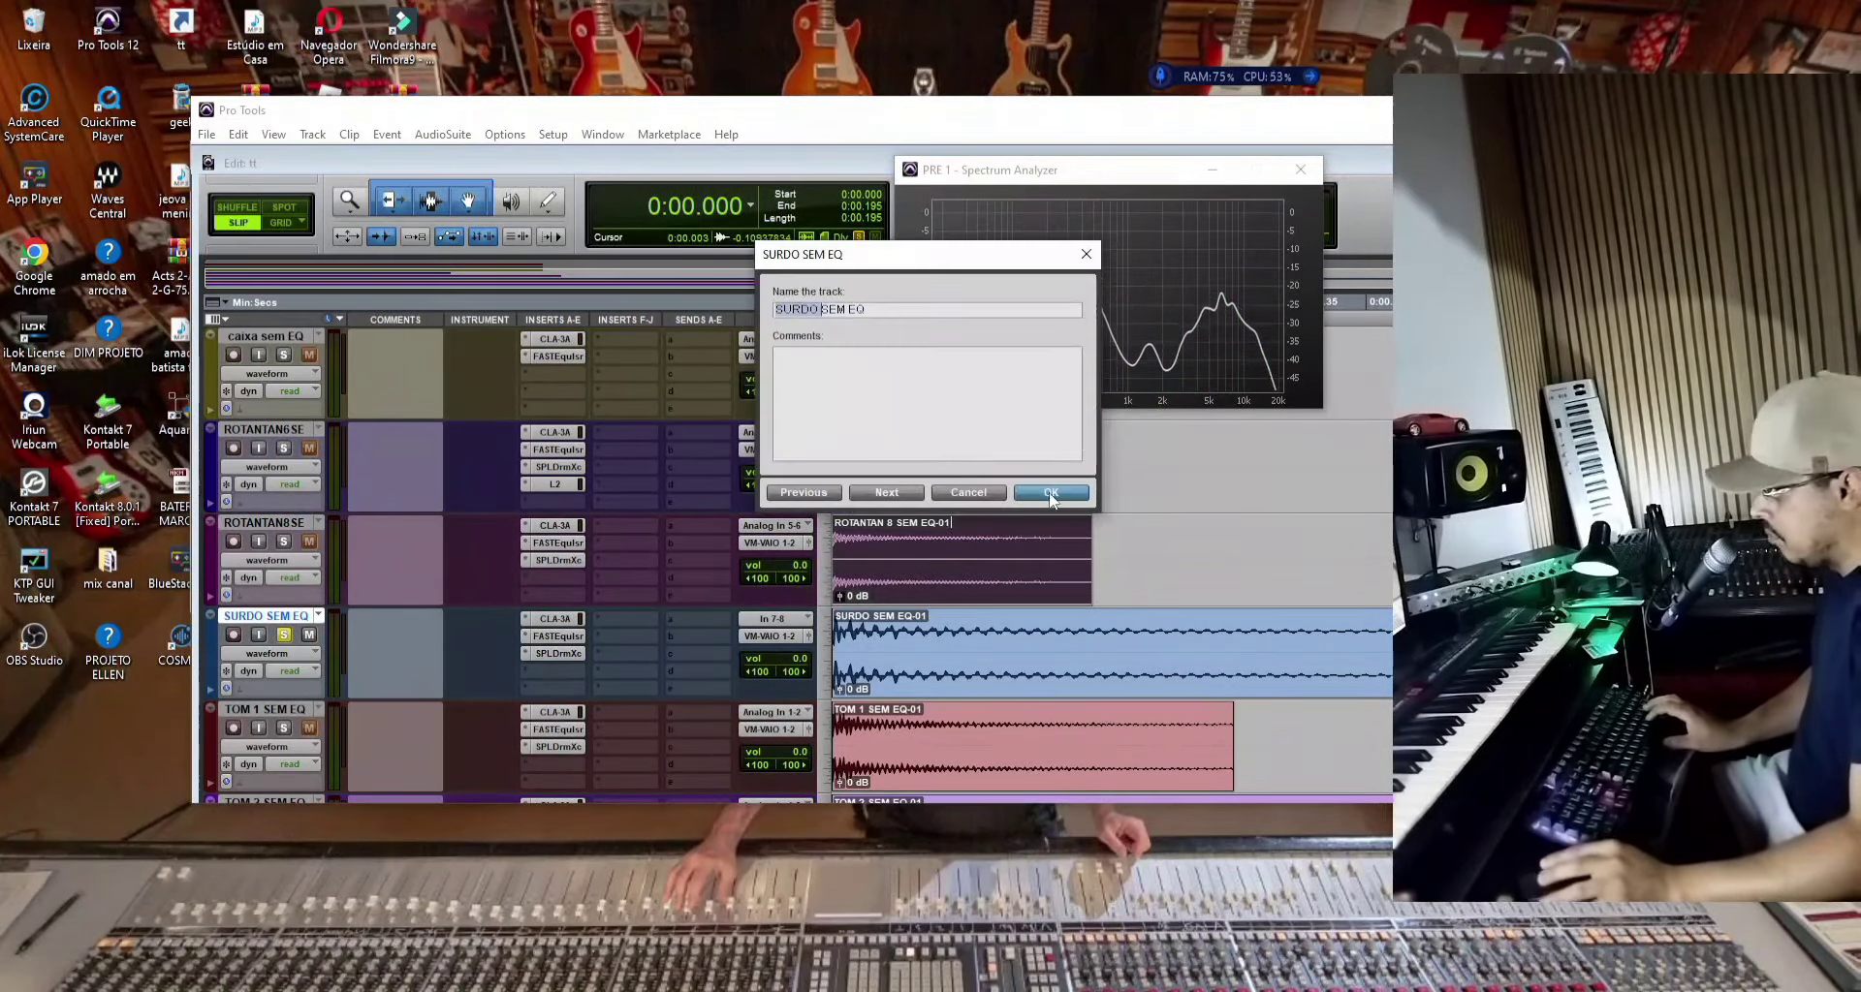
pyautogui.click(283, 635)
pyautogui.click(207, 134)
pyautogui.click(291, 323)
pyautogui.click(1038, 593)
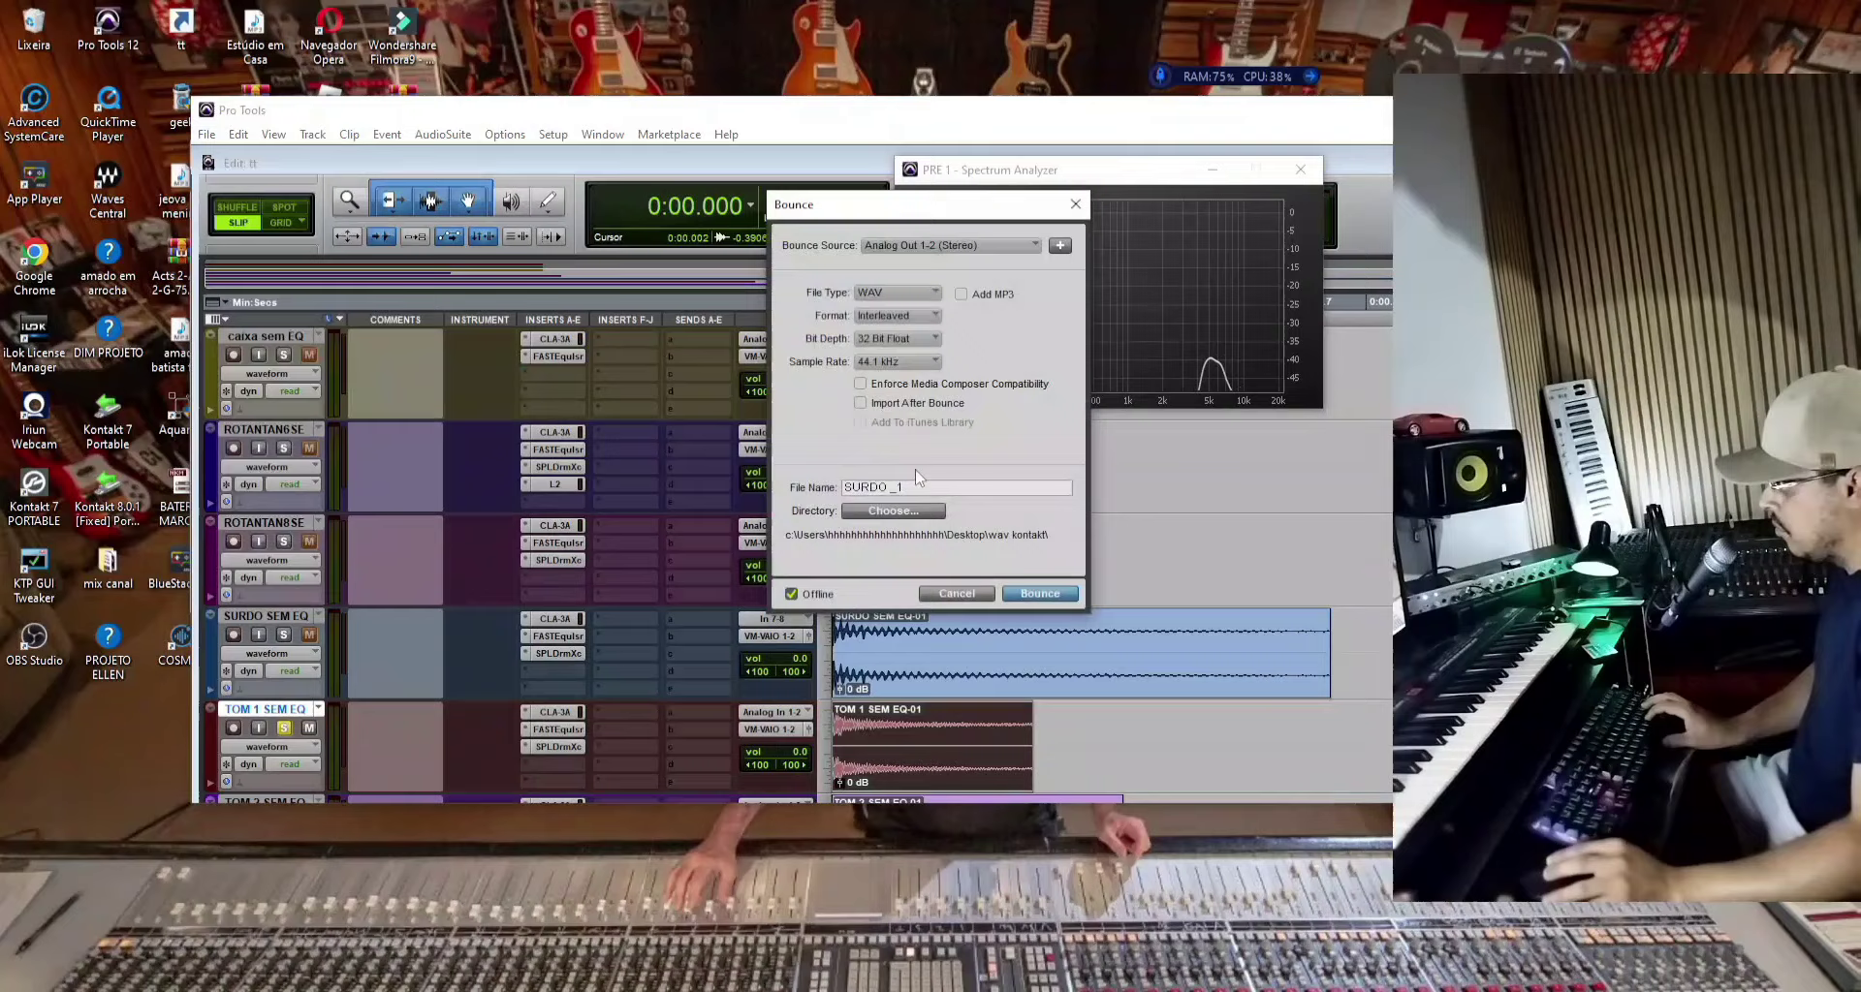
pyautogui.click(1037, 593)
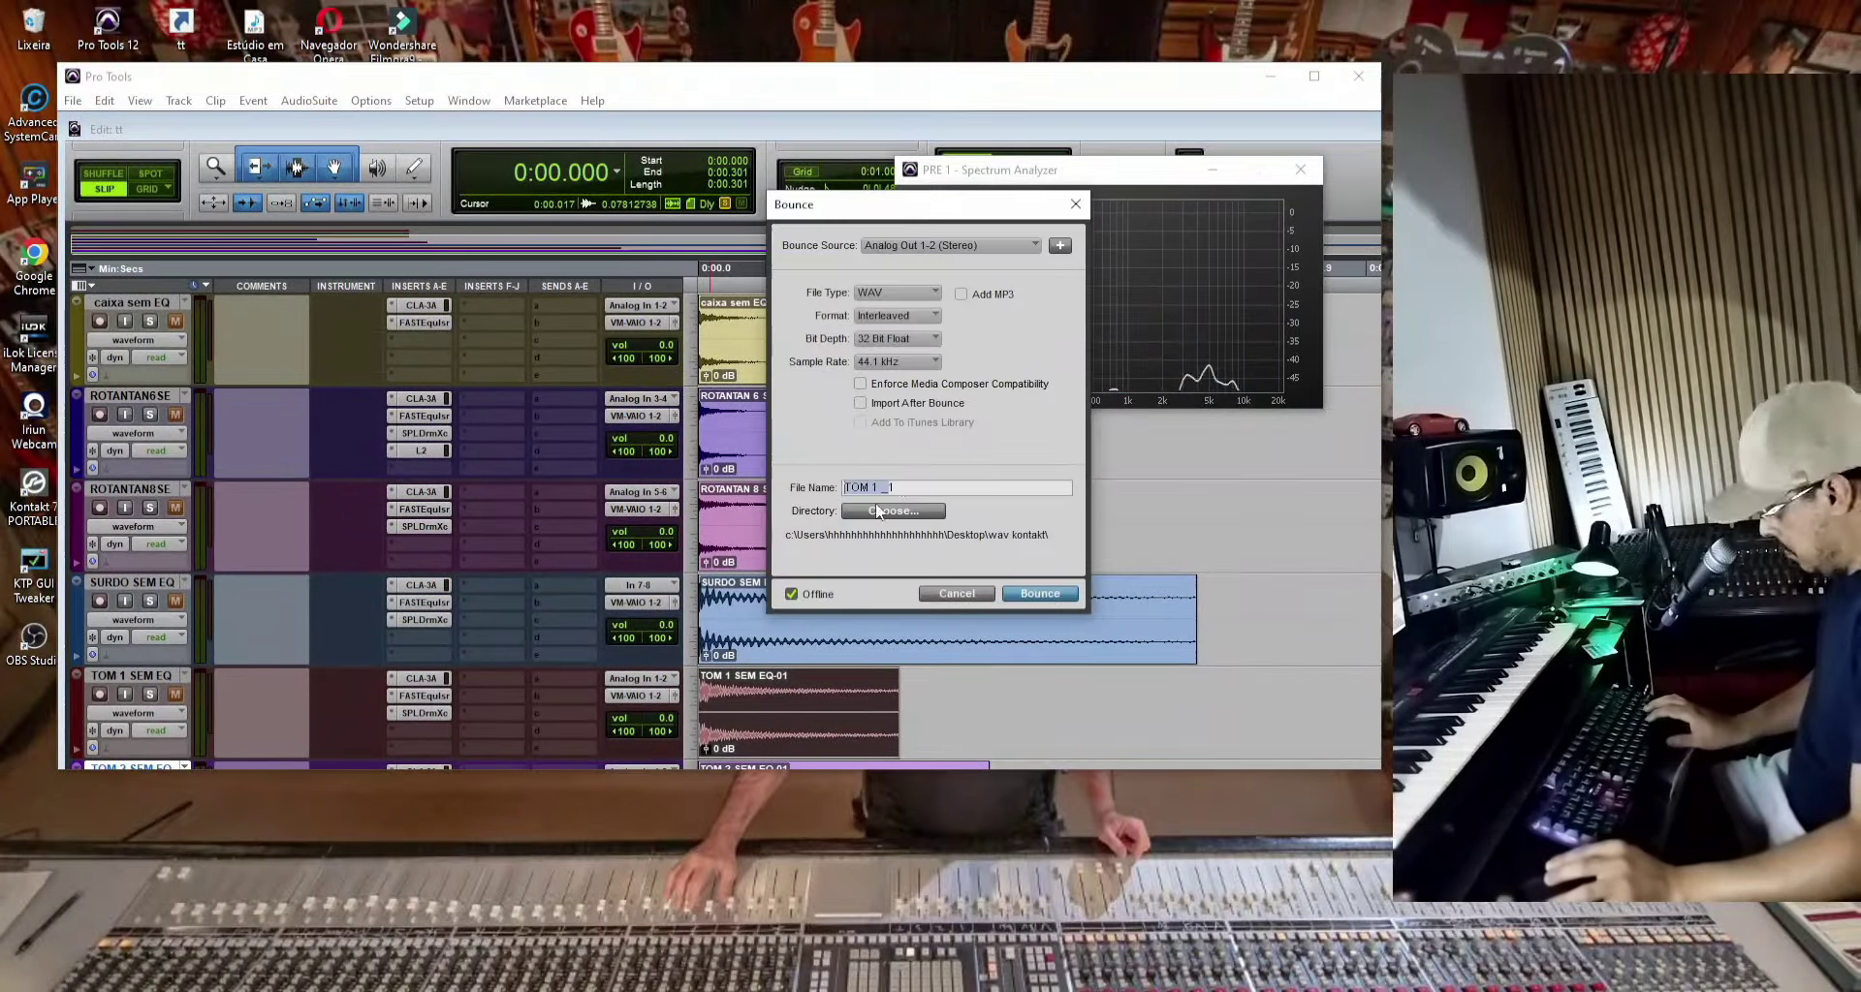
pyautogui.click(1038, 593)
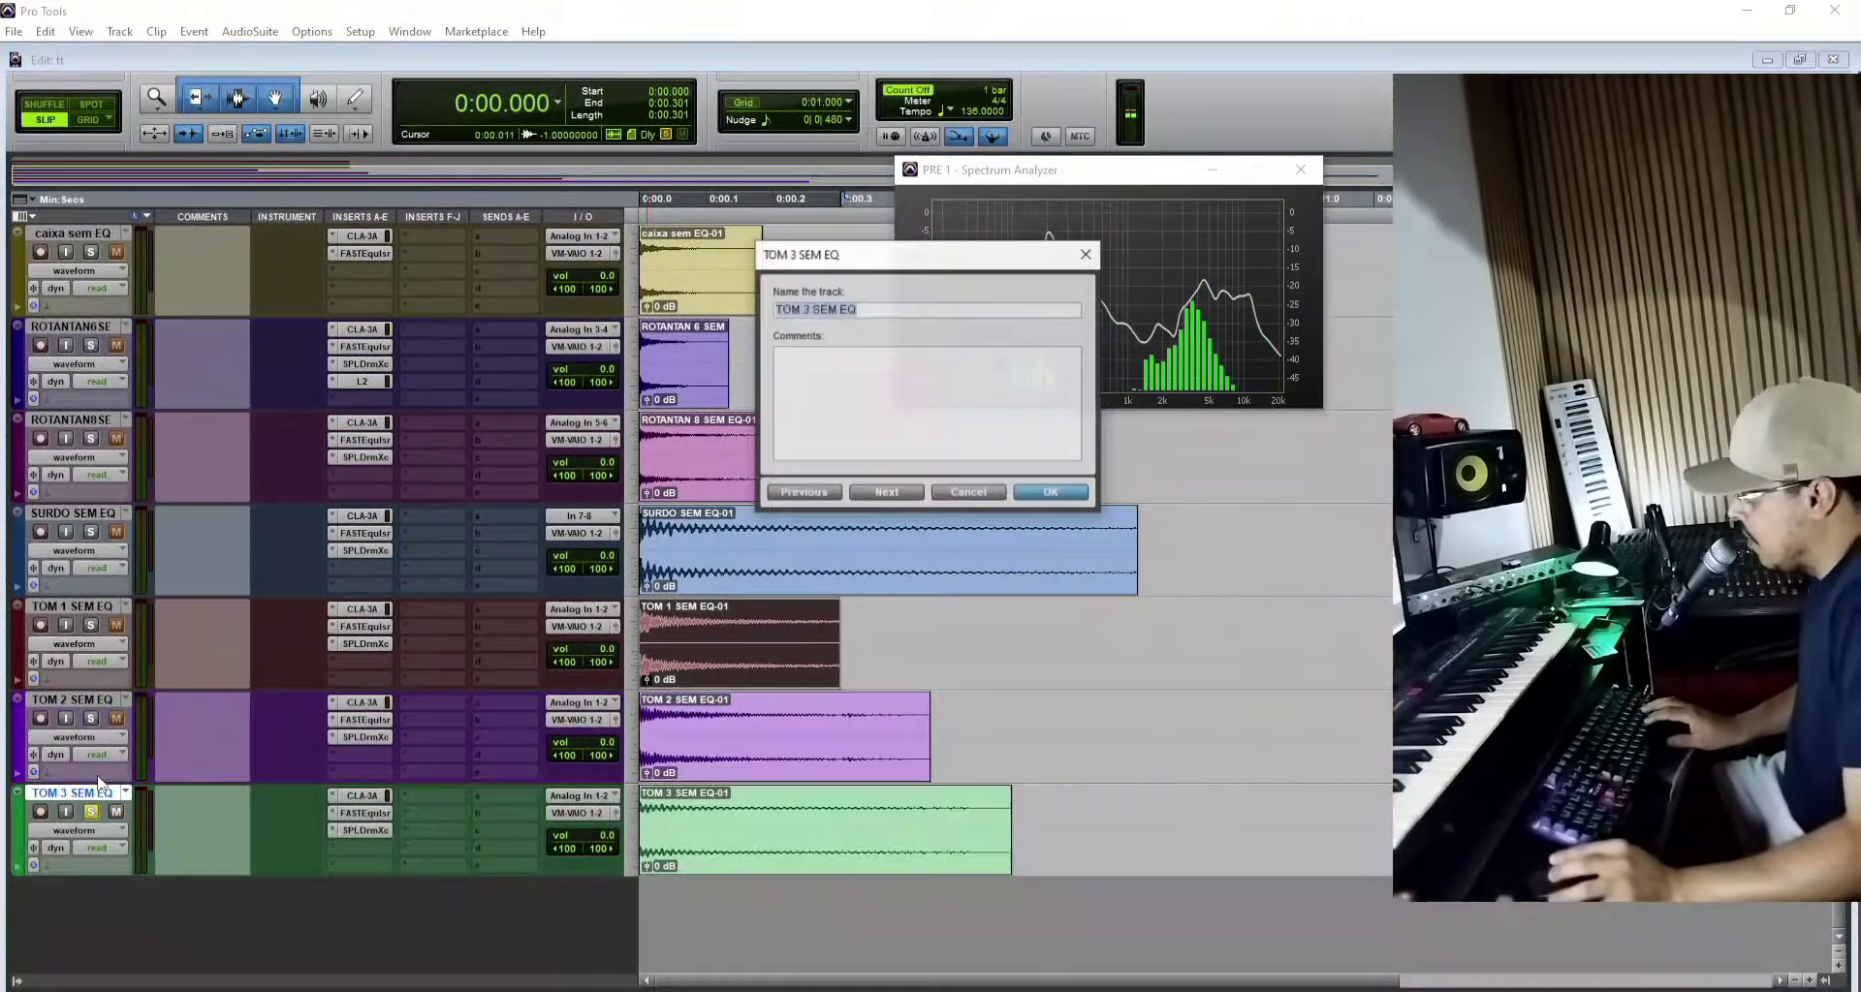
pyautogui.press('Return')
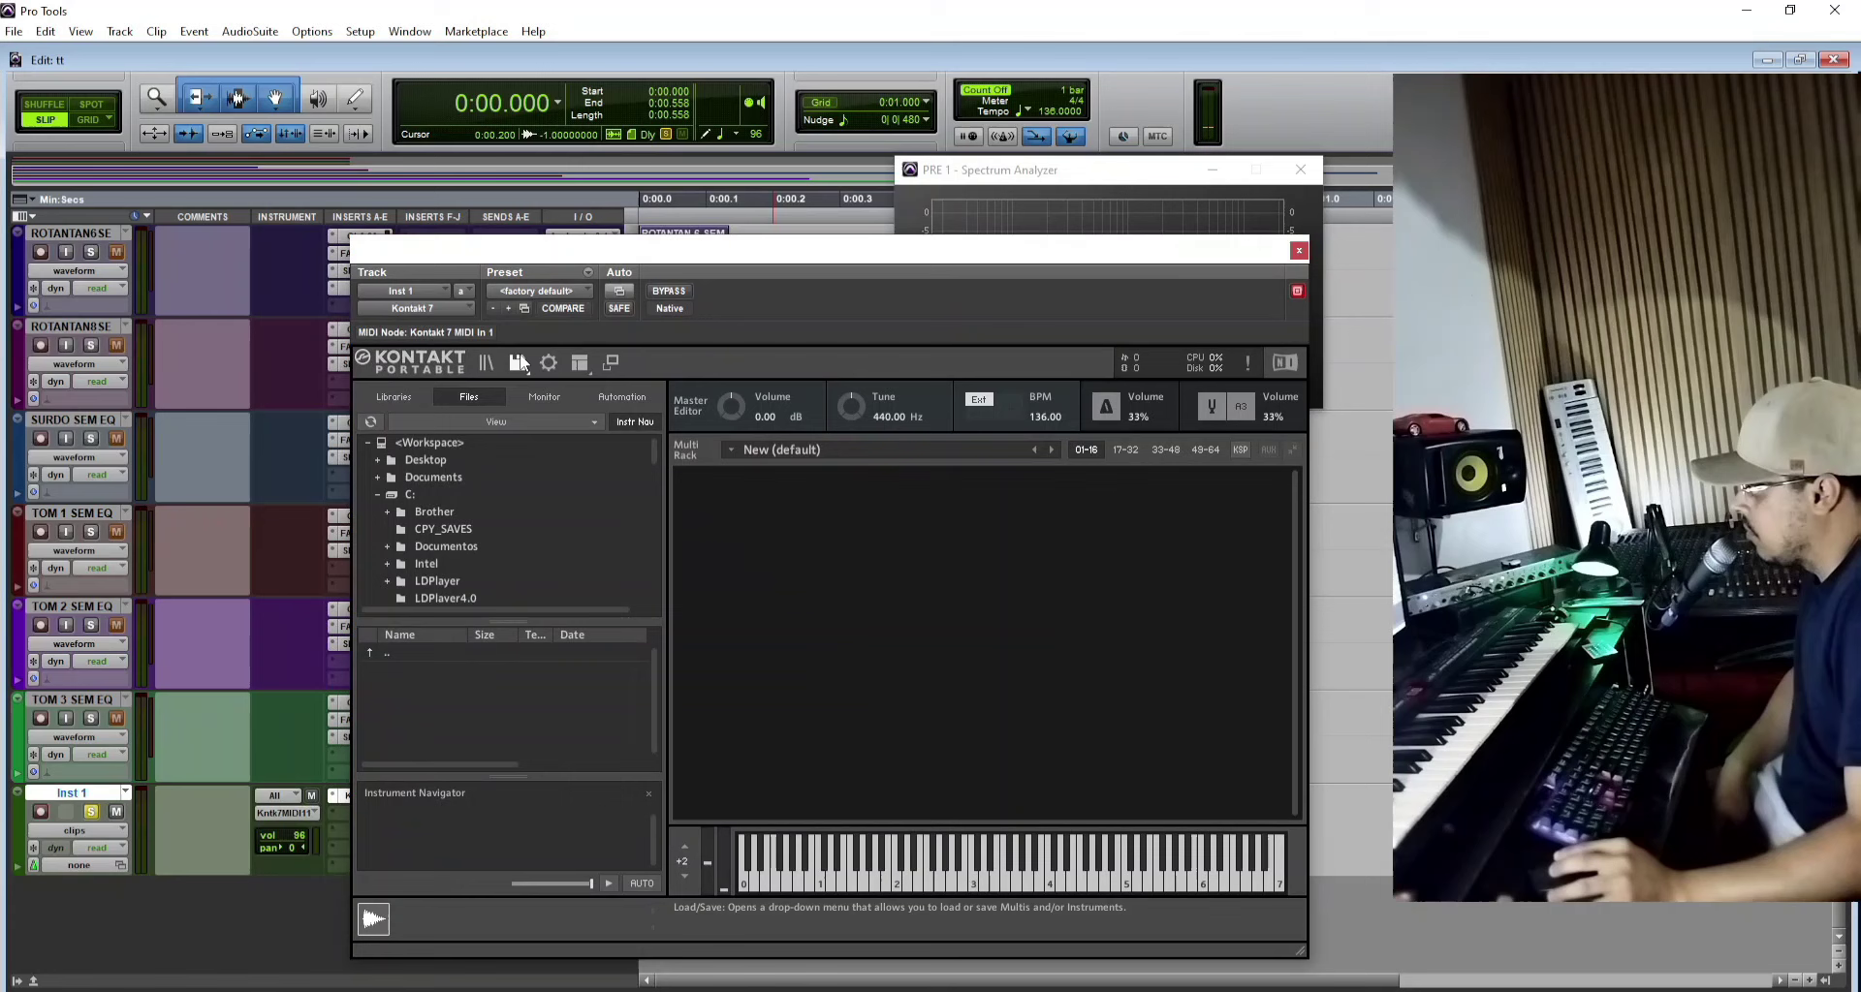
# Step: Load the recent multi BATERIA MARCIA FELIPE AD 2024.nkm and check its BUMBO instrument
pyautogui.click(519, 363)
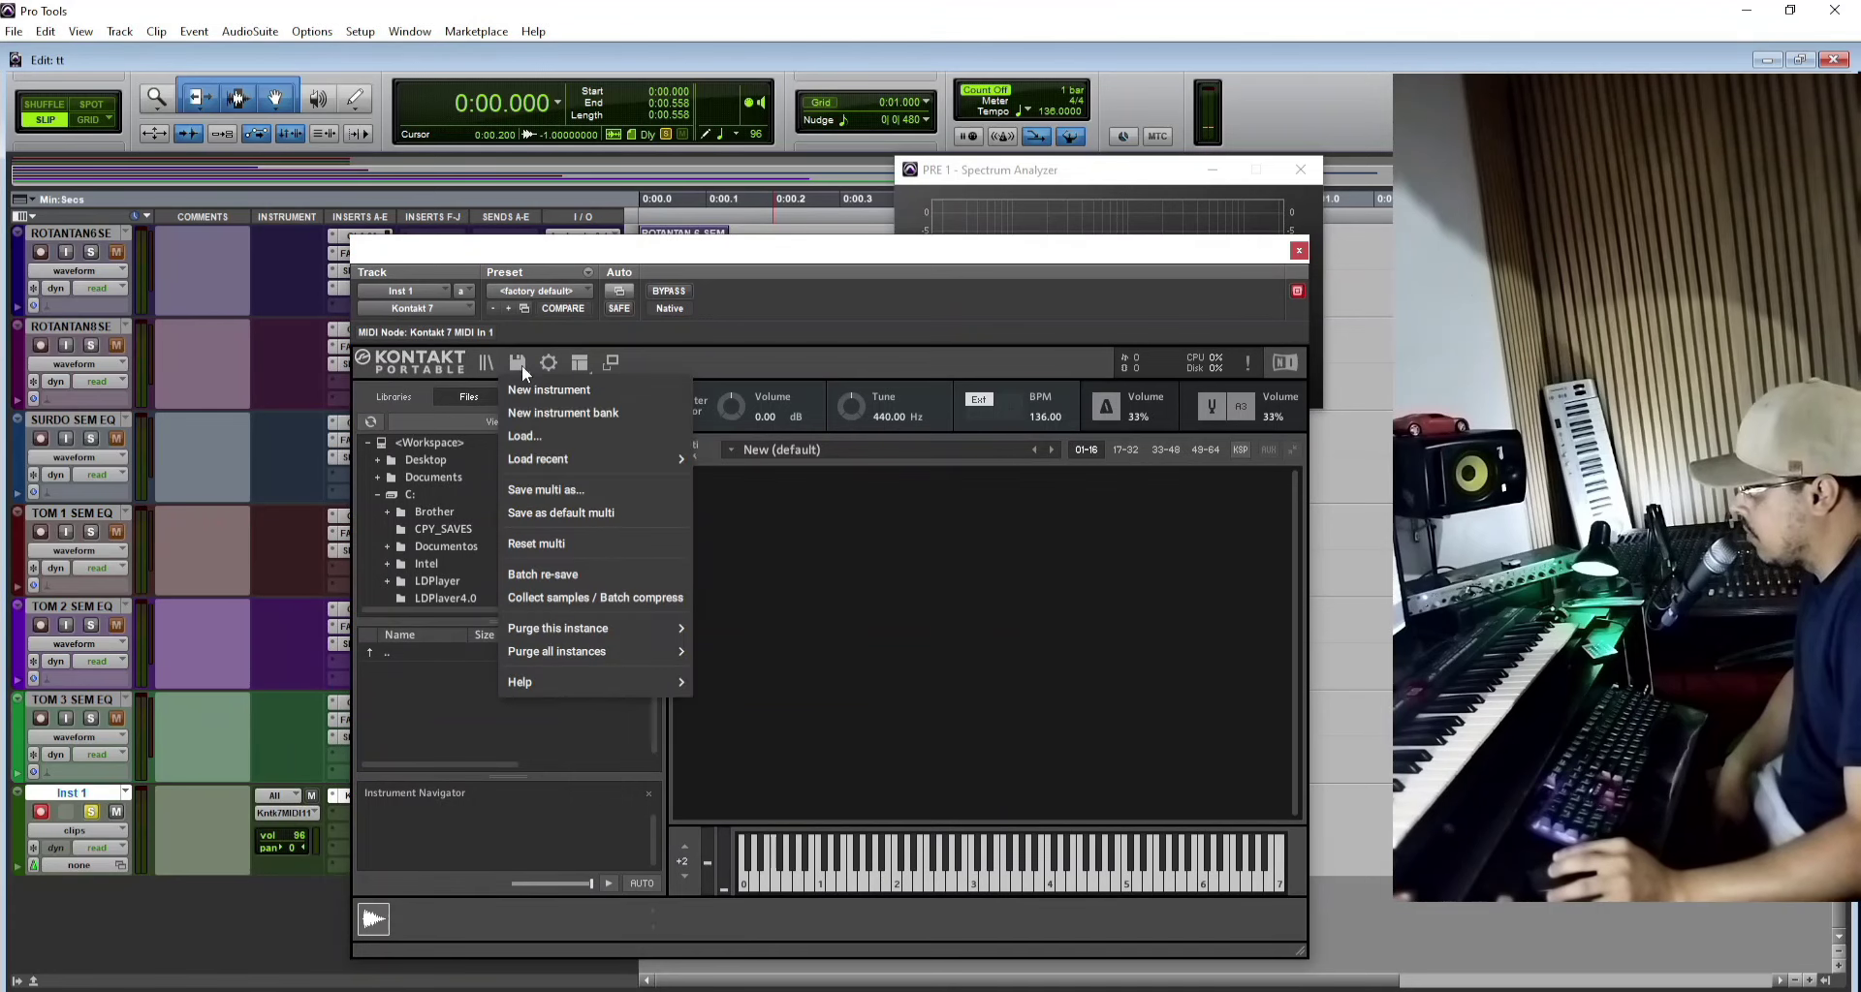
pyautogui.moveTo(575, 472)
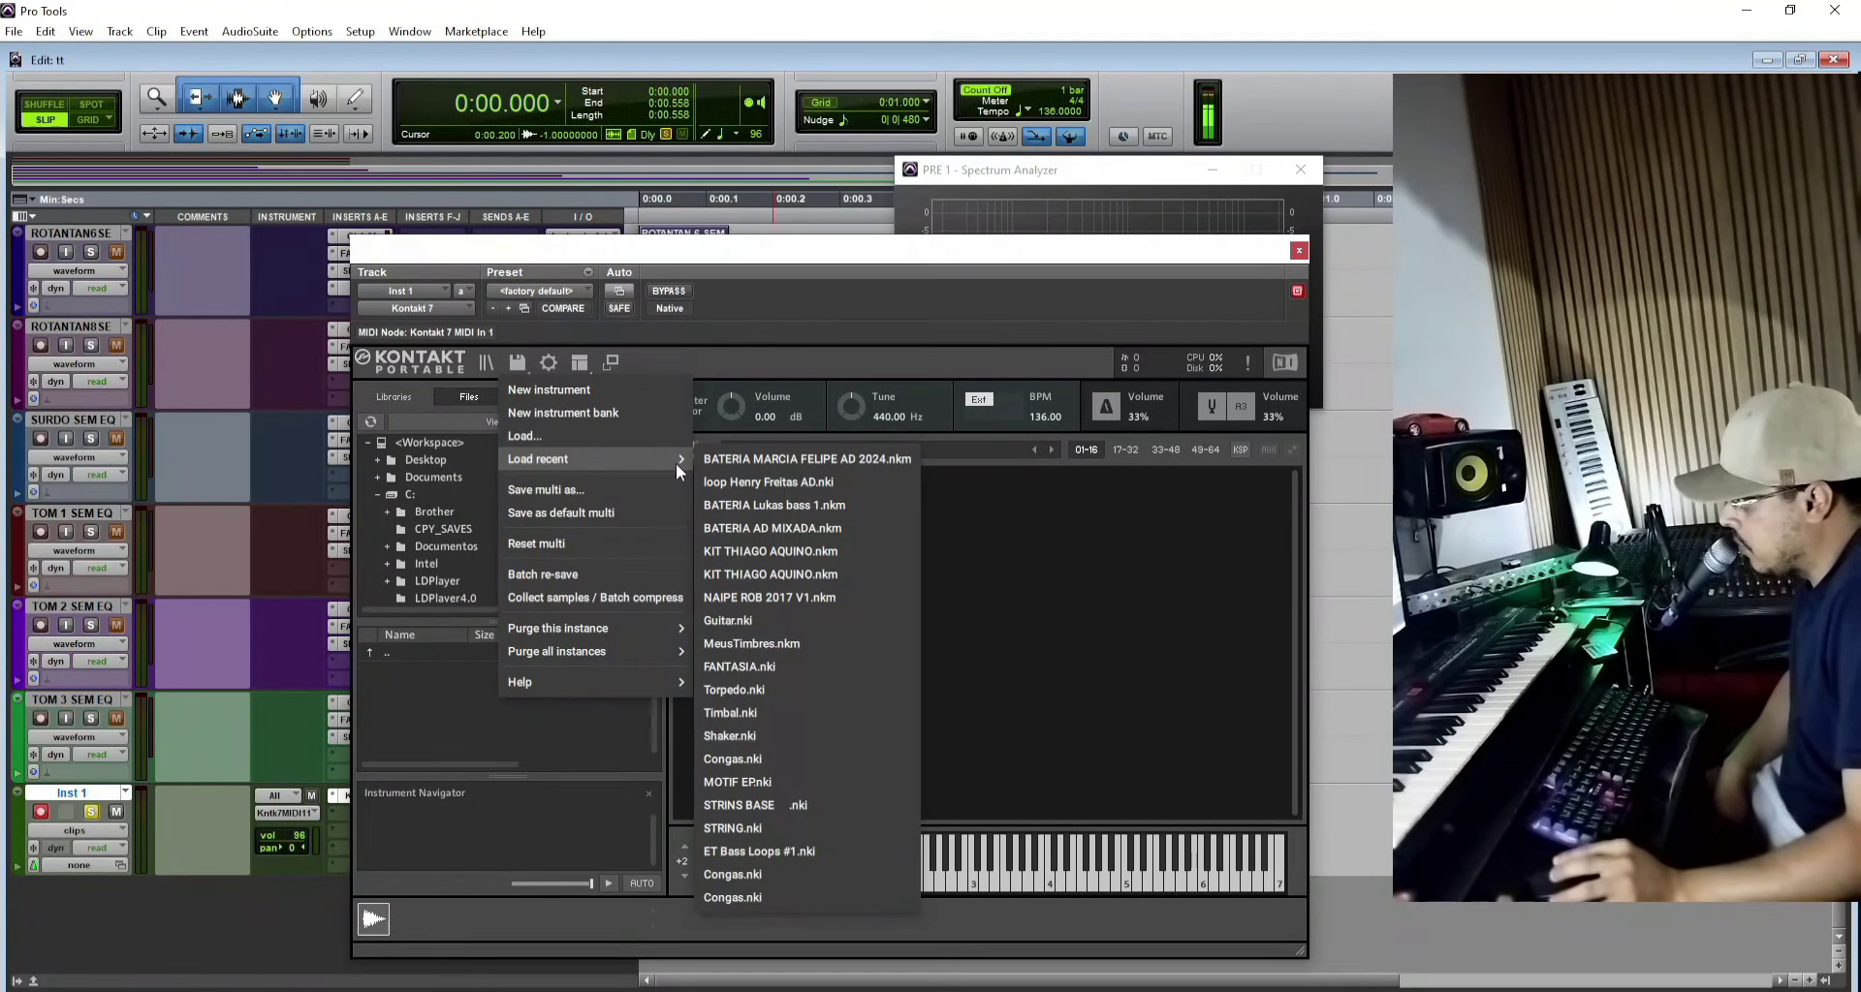
pyautogui.click(737, 459)
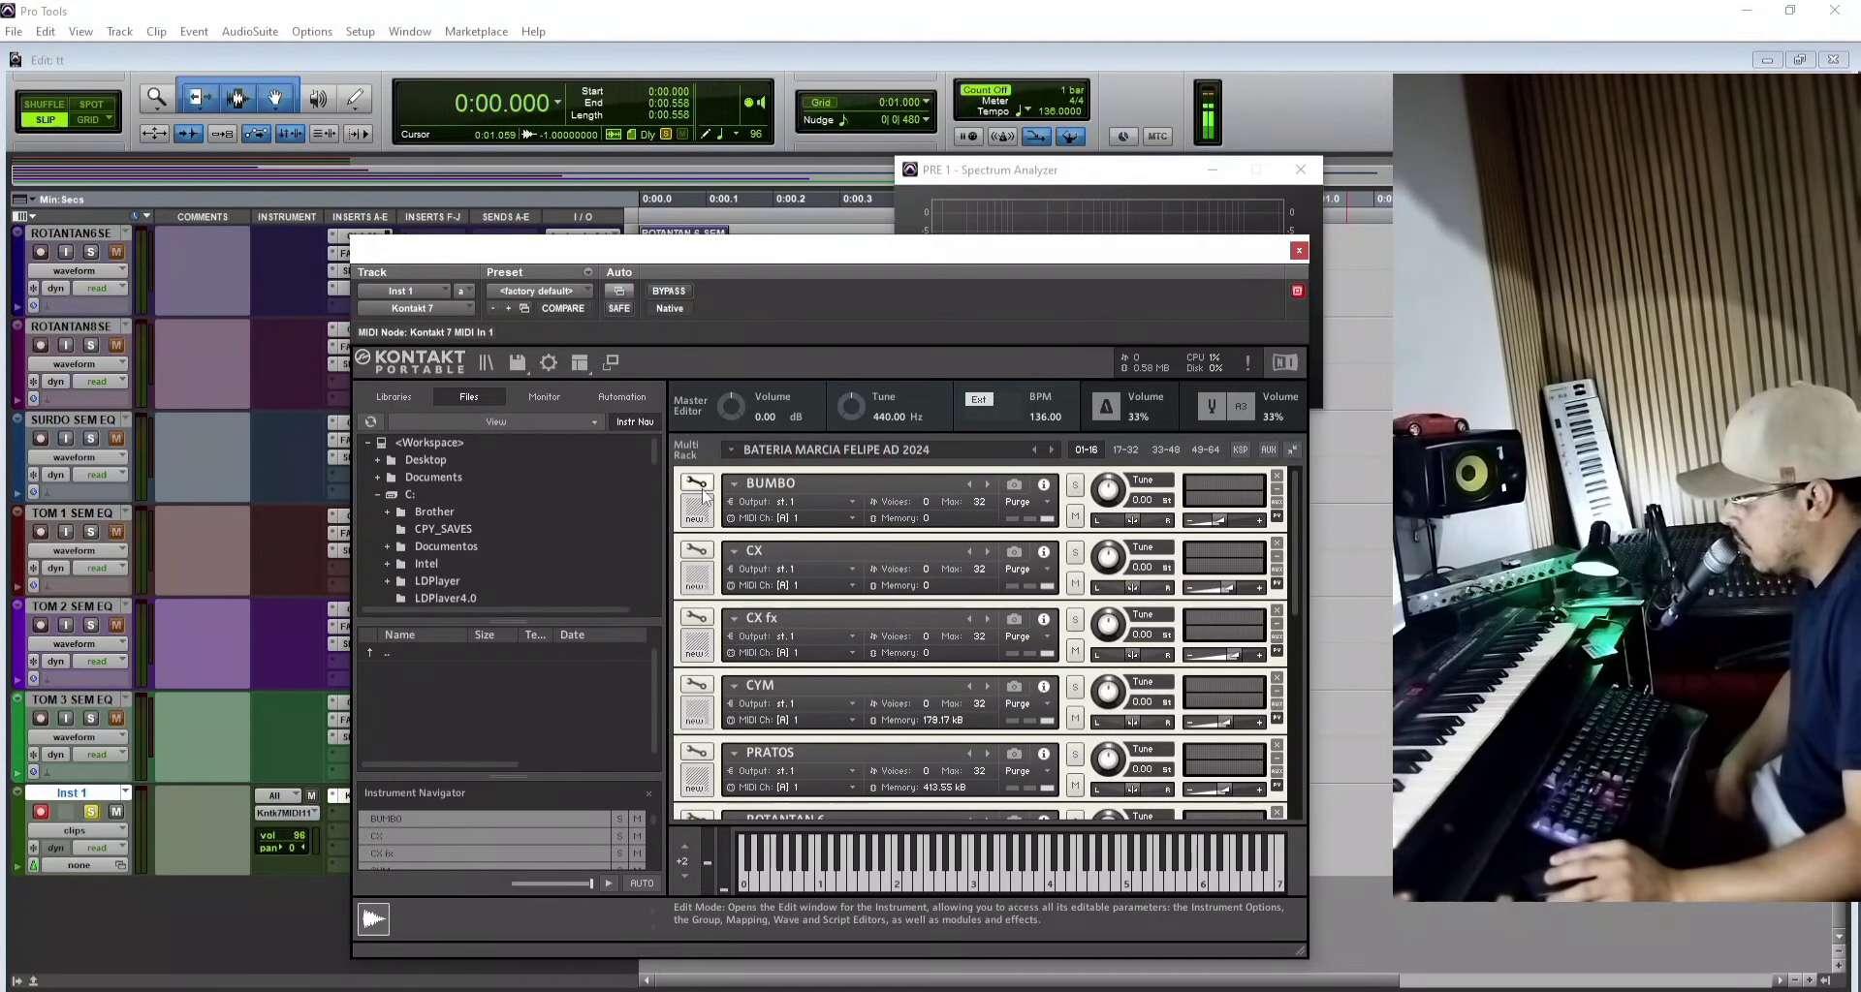
pyautogui.click(704, 495)
pyautogui.click(702, 484)
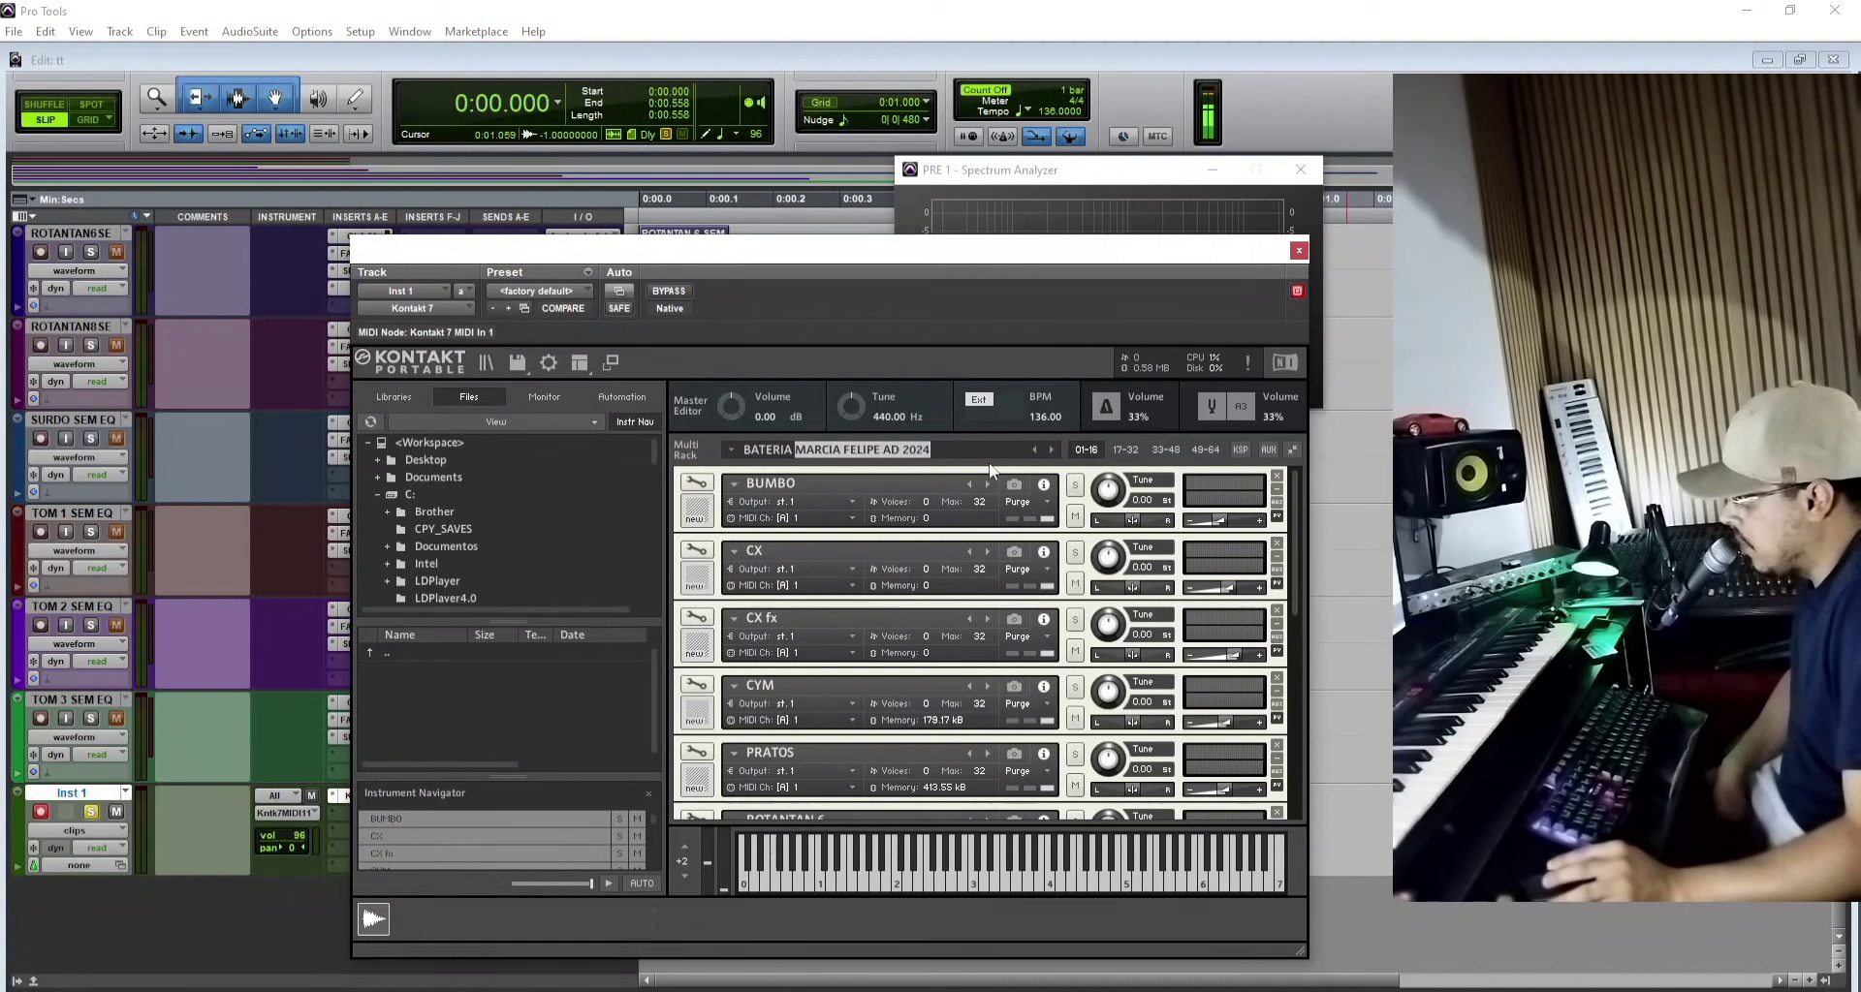
# Step: Rename the multi to 'BATERIA canal ad' and list the Desktop's files in the browser
pyautogui.write('canal ad')
pyautogui.press('Return')
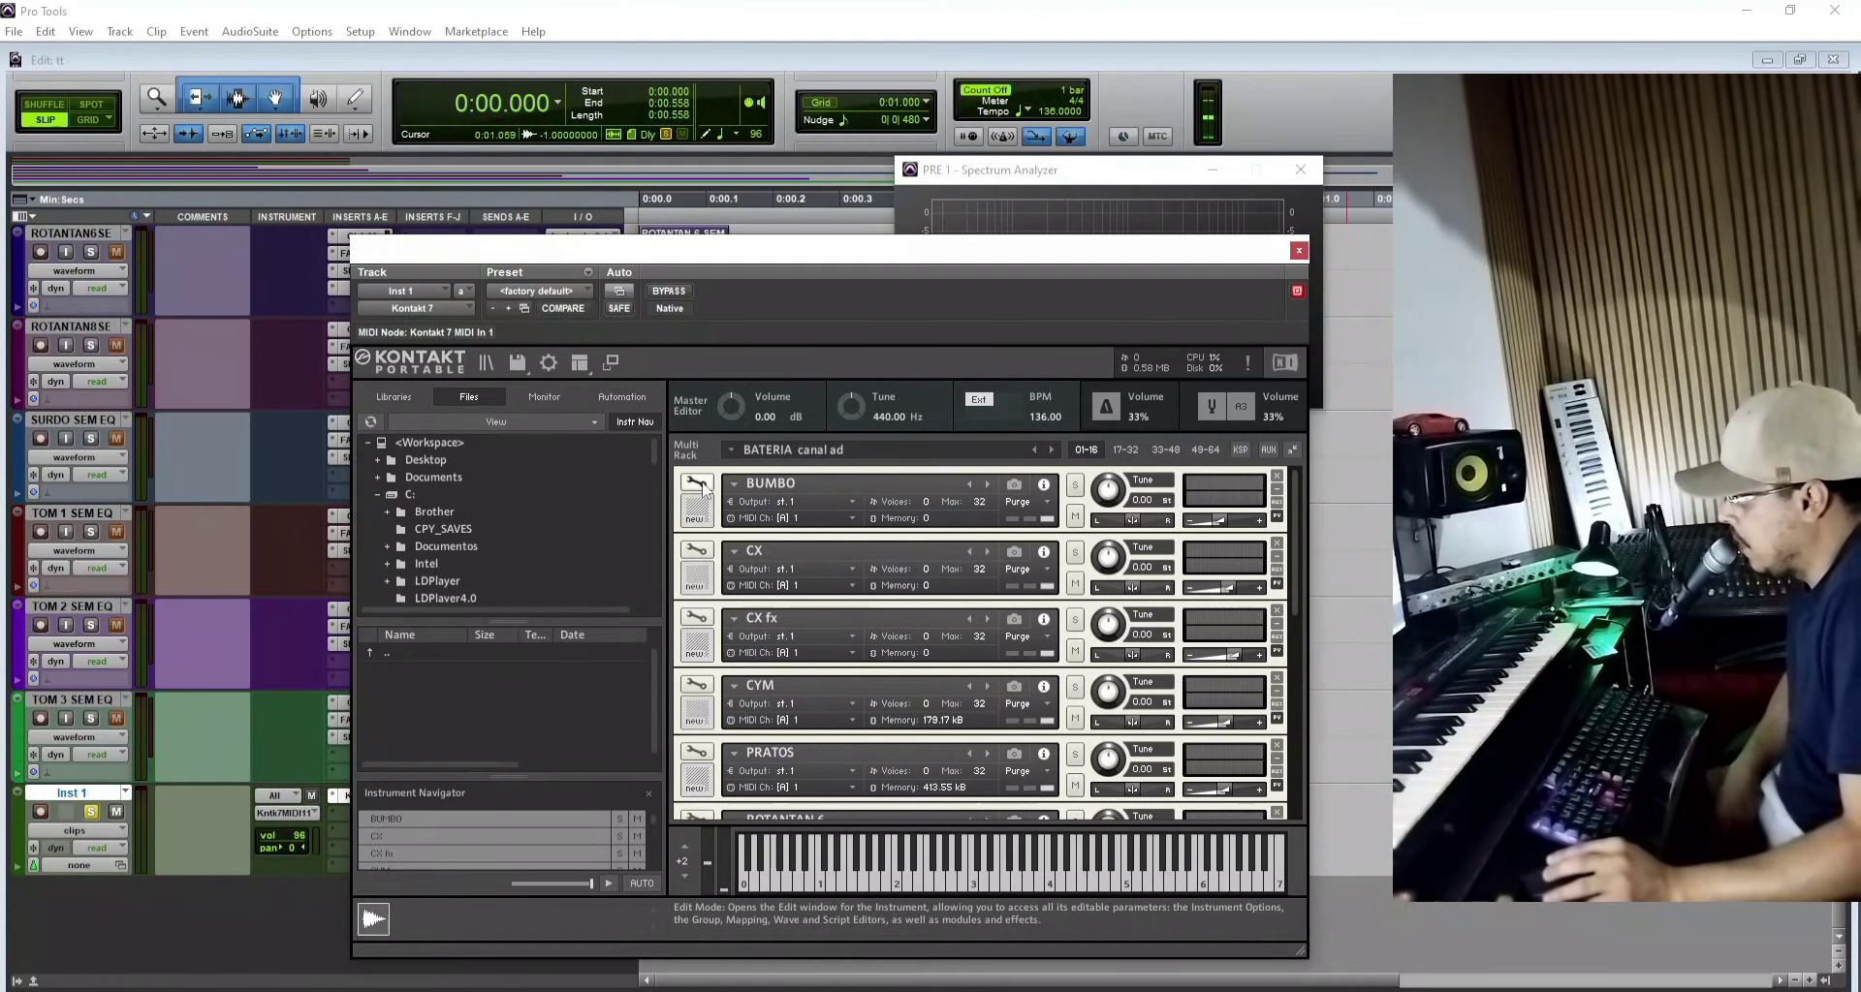
pyautogui.click(426, 464)
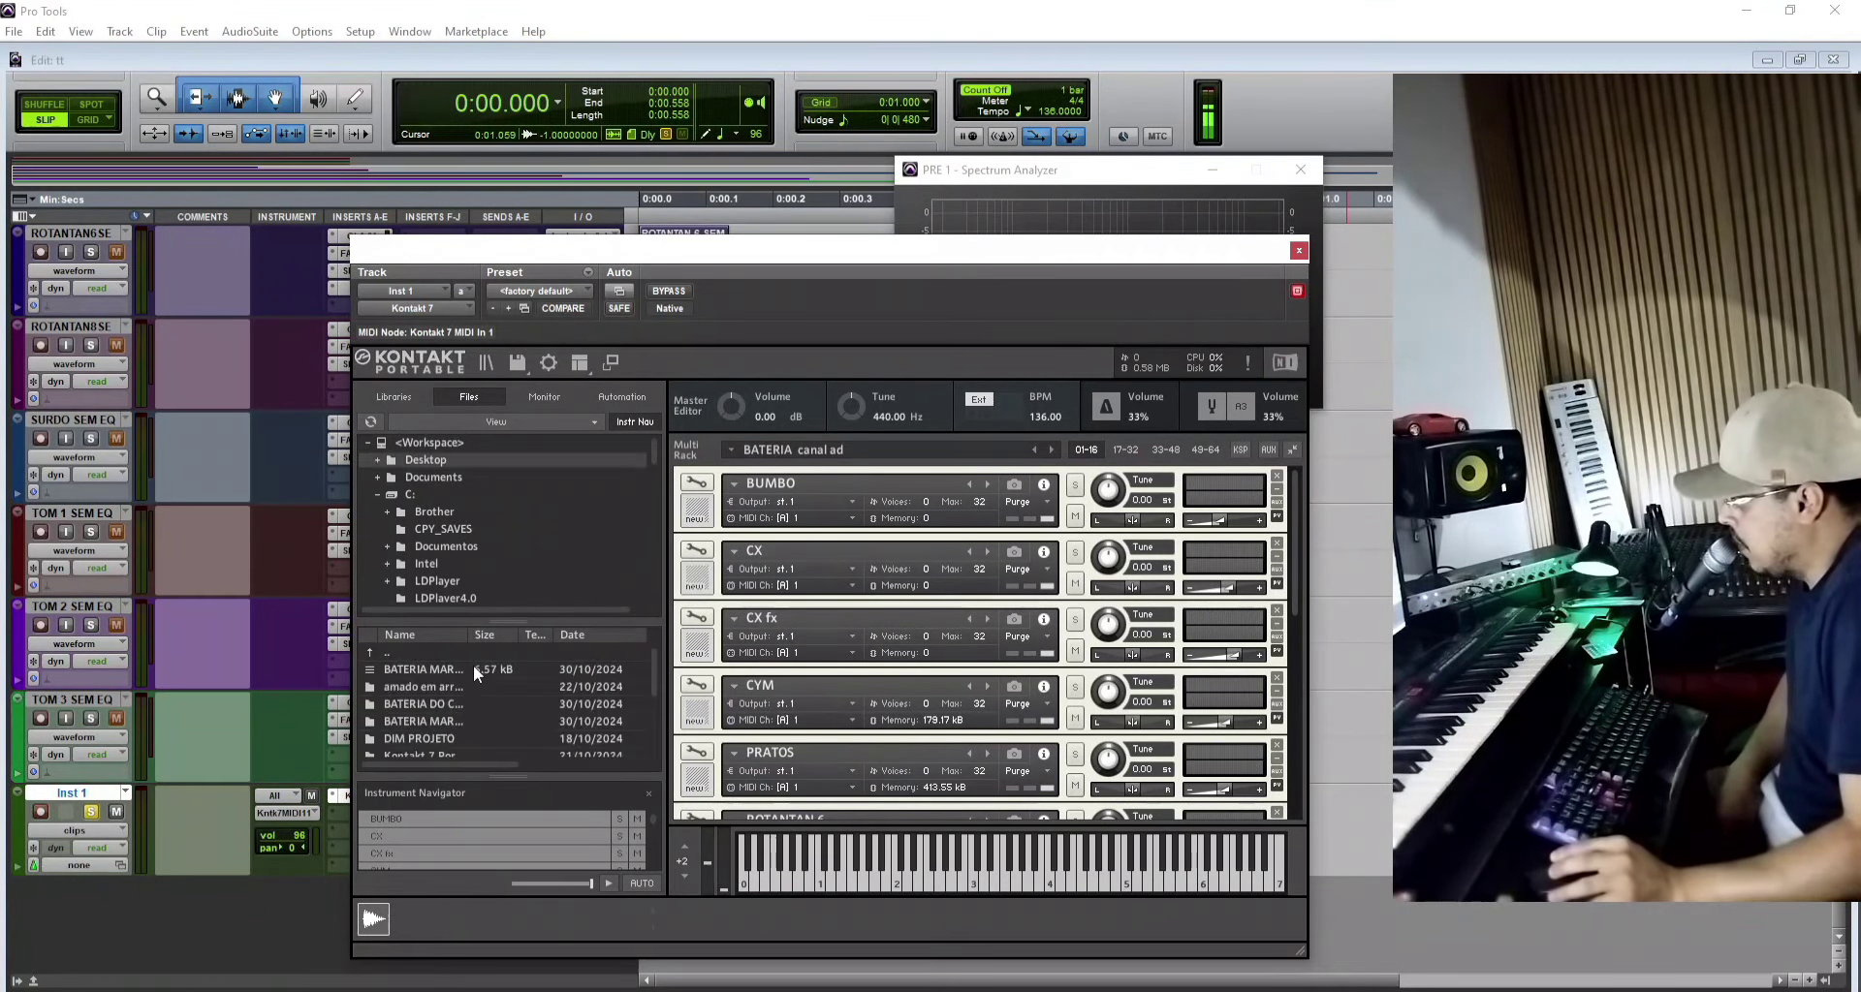
# Step: From the wav kontakt folder, map bumbo 1.wav onto BUMBO as a single C1 zone
pyautogui.scroll(-4, 474, 669)
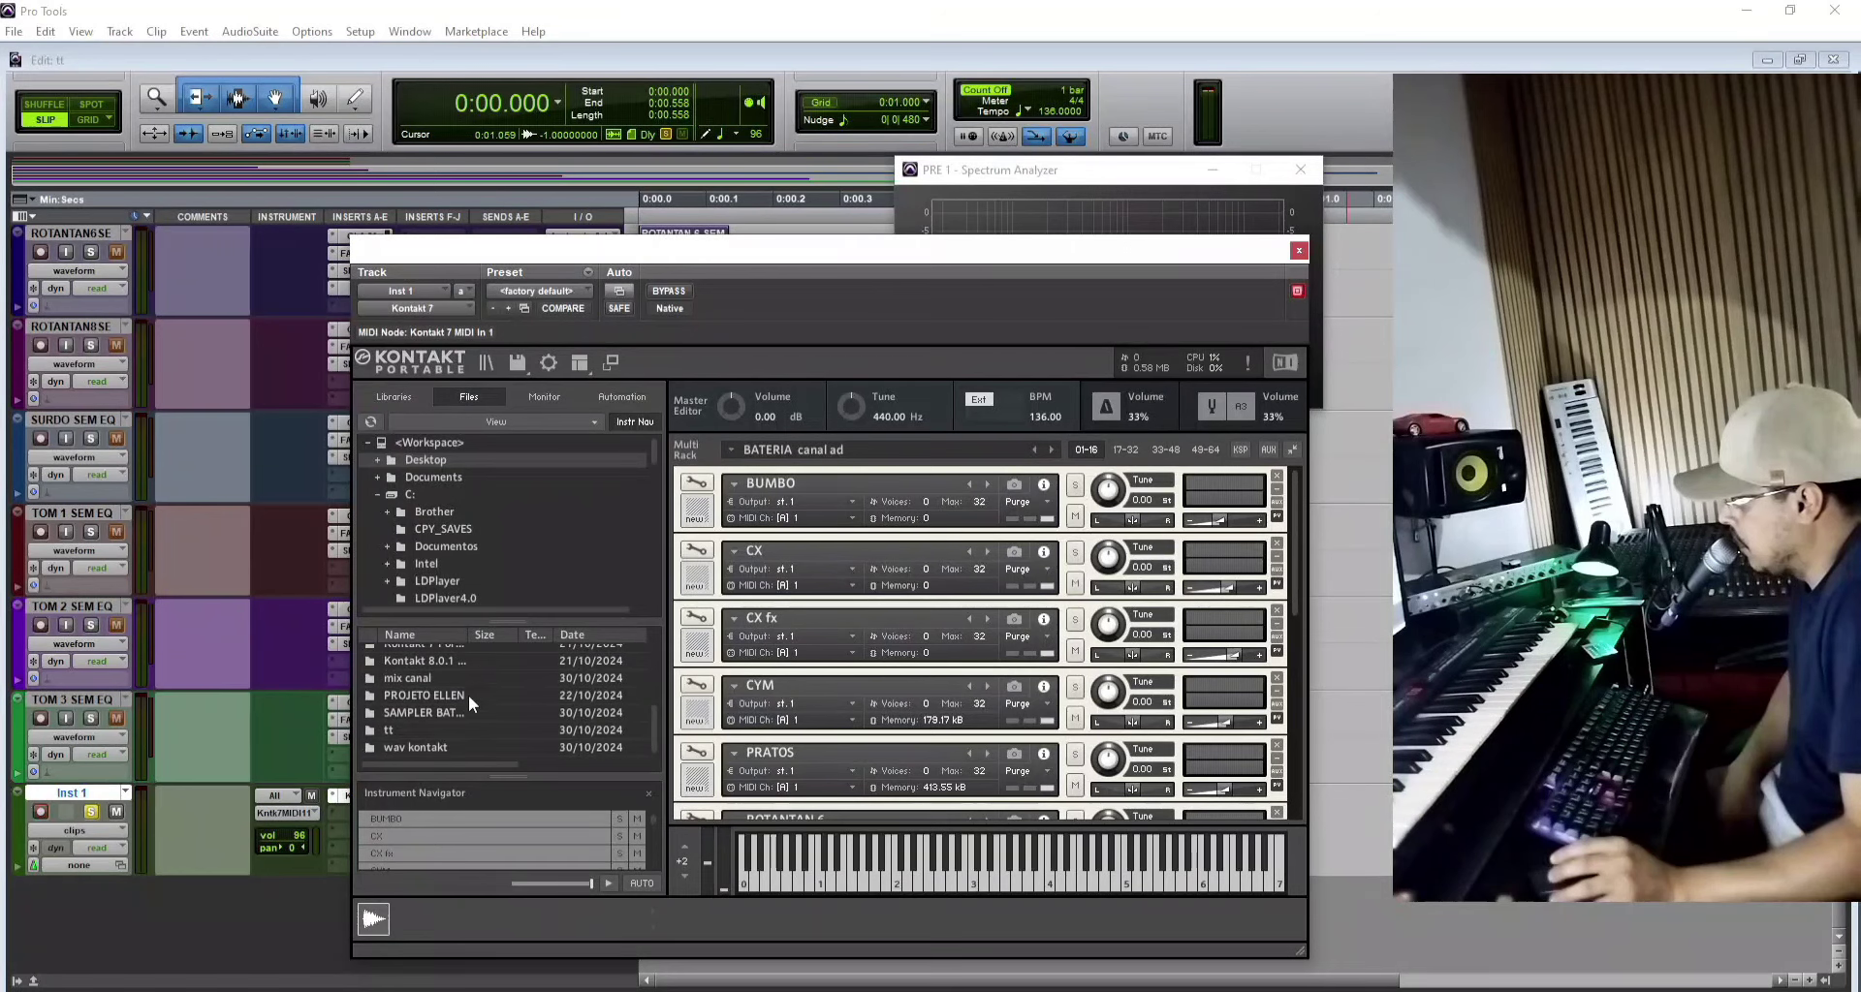
pyautogui.doubleClick(432, 748)
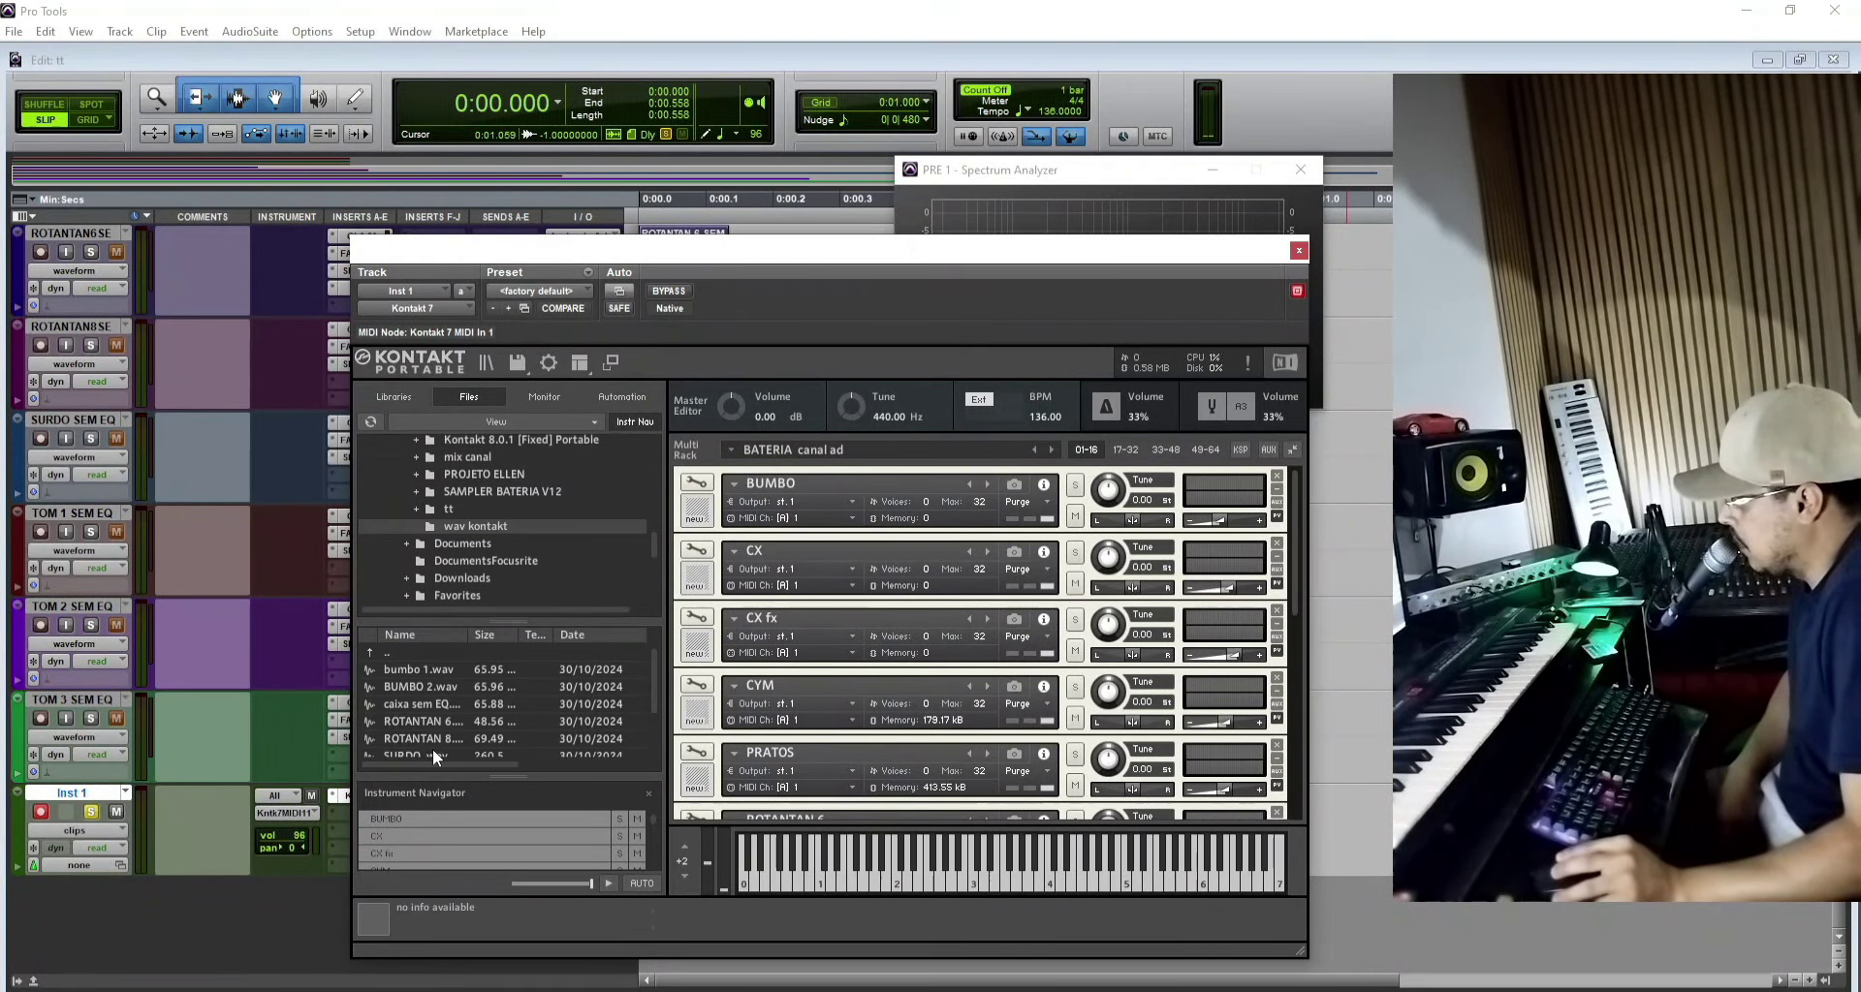
pyautogui.click(708, 490)
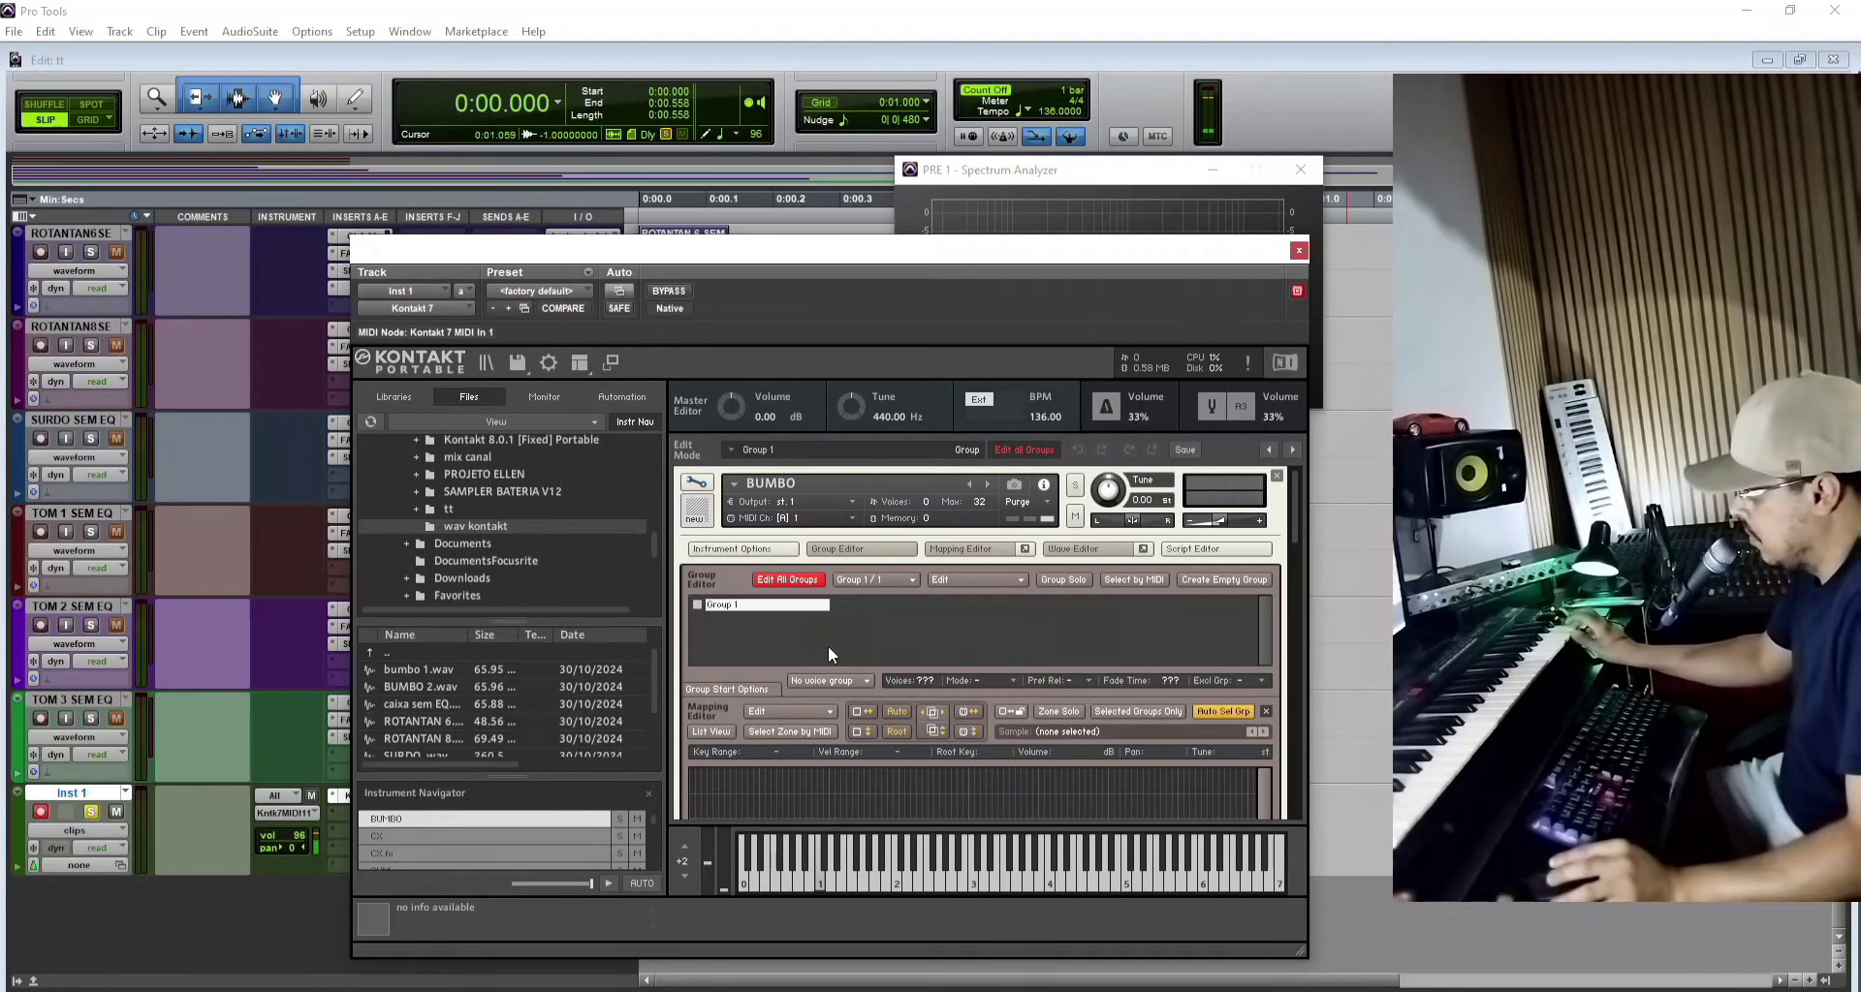
pyautogui.moveTo(1295, 499); pyautogui.dragTo(1295, 526)
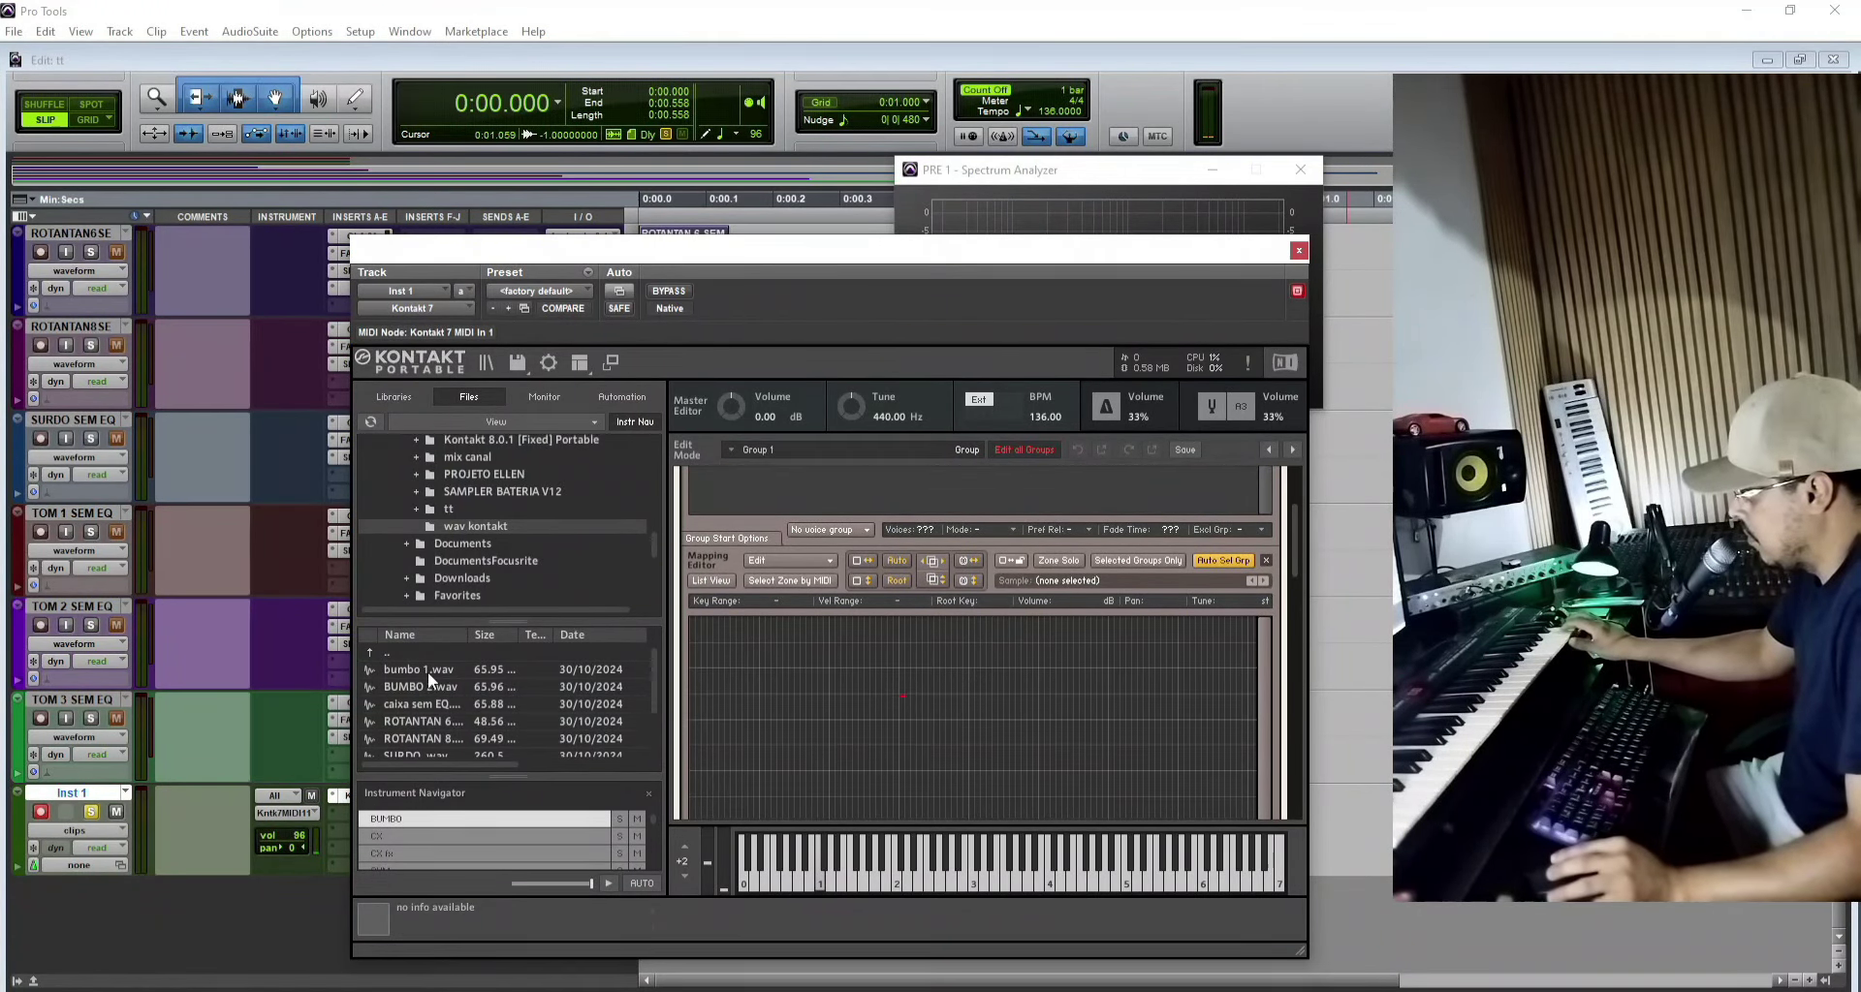
pyautogui.moveTo(428, 671); pyautogui.dragTo(511, 675)
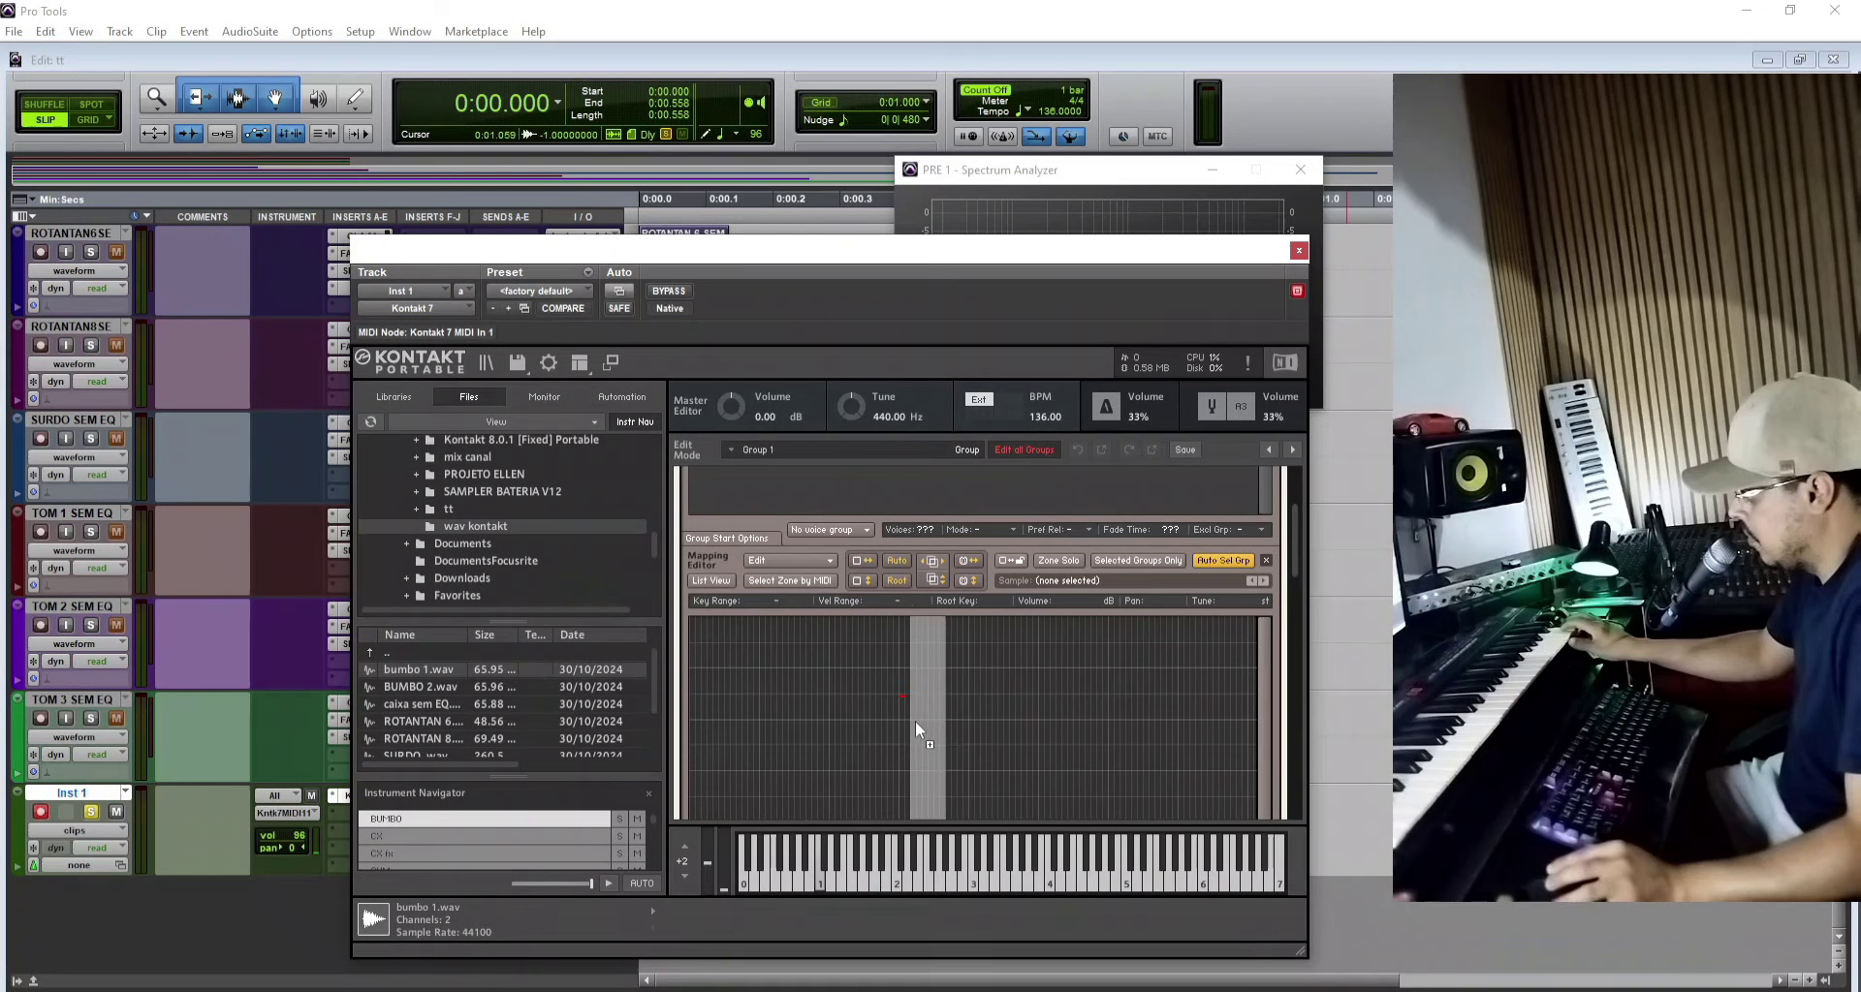
pyautogui.moveTo(915, 721)
pyautogui.mouseDown()
pyautogui.moveTo(903, 734)
pyautogui.moveTo(918, 723)
pyautogui.mouseUp()
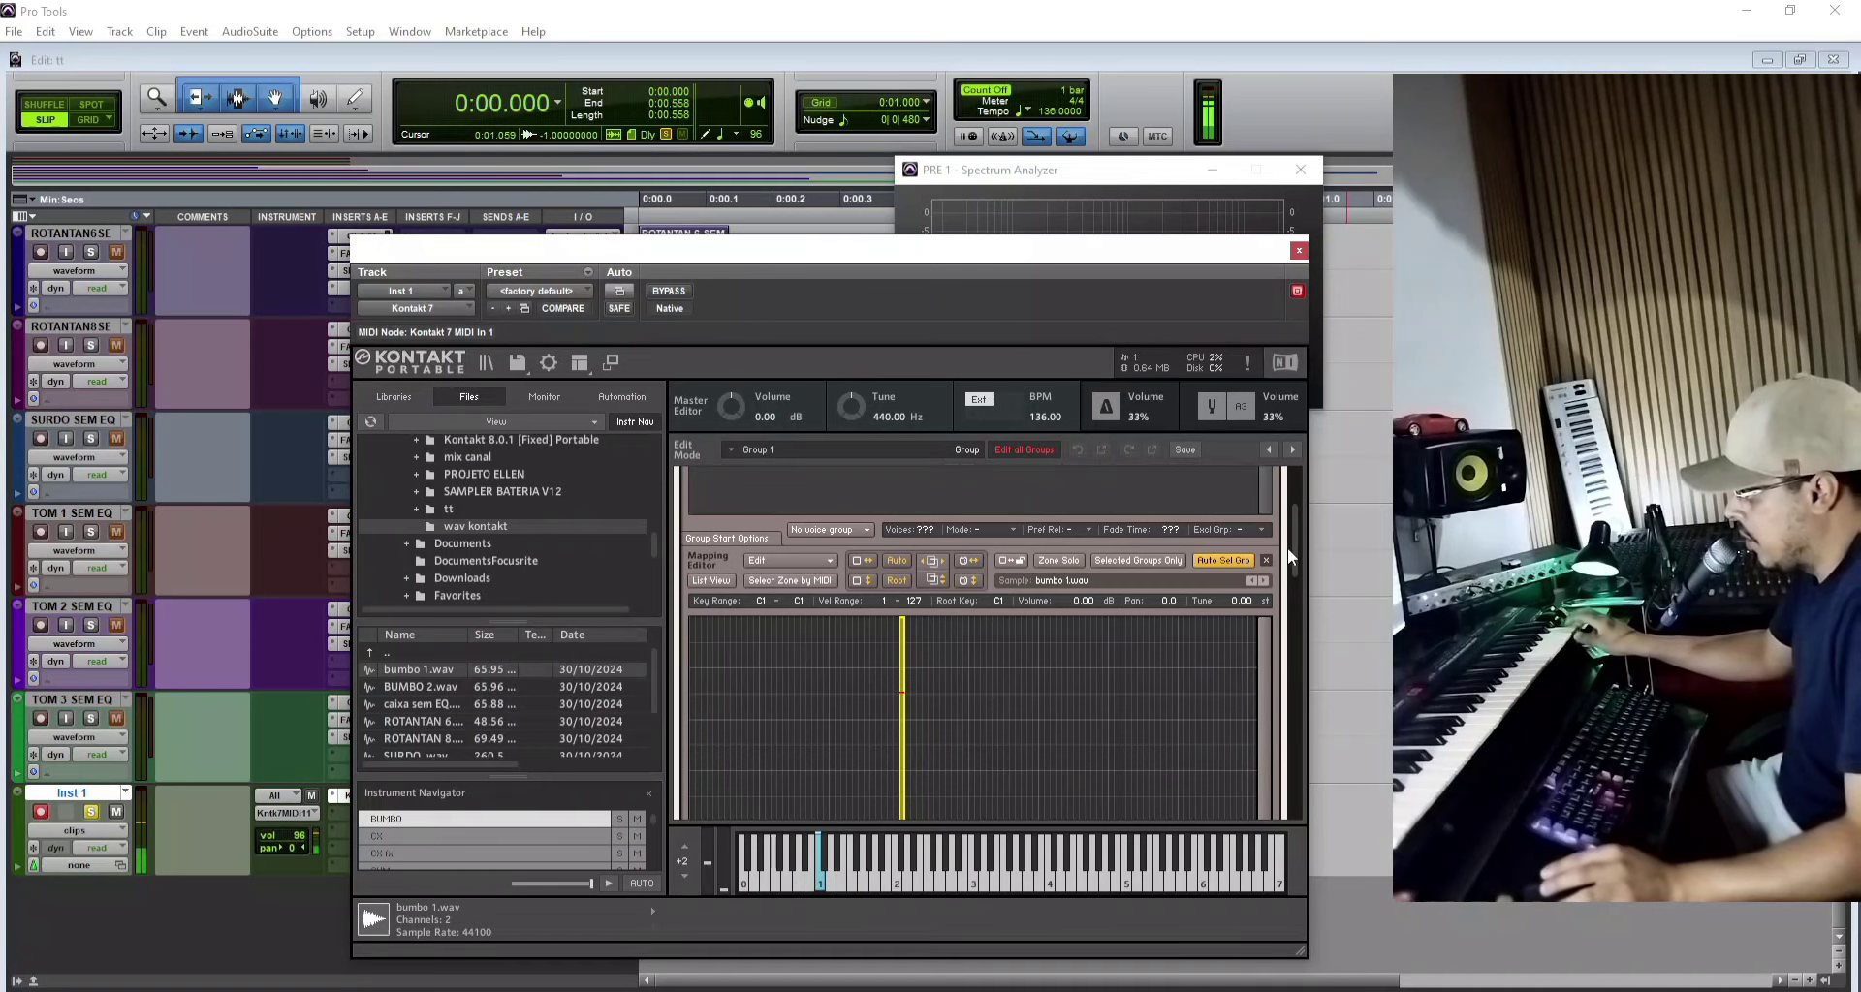
pyautogui.moveTo(1294, 541); pyautogui.dragTo(1292, 491)
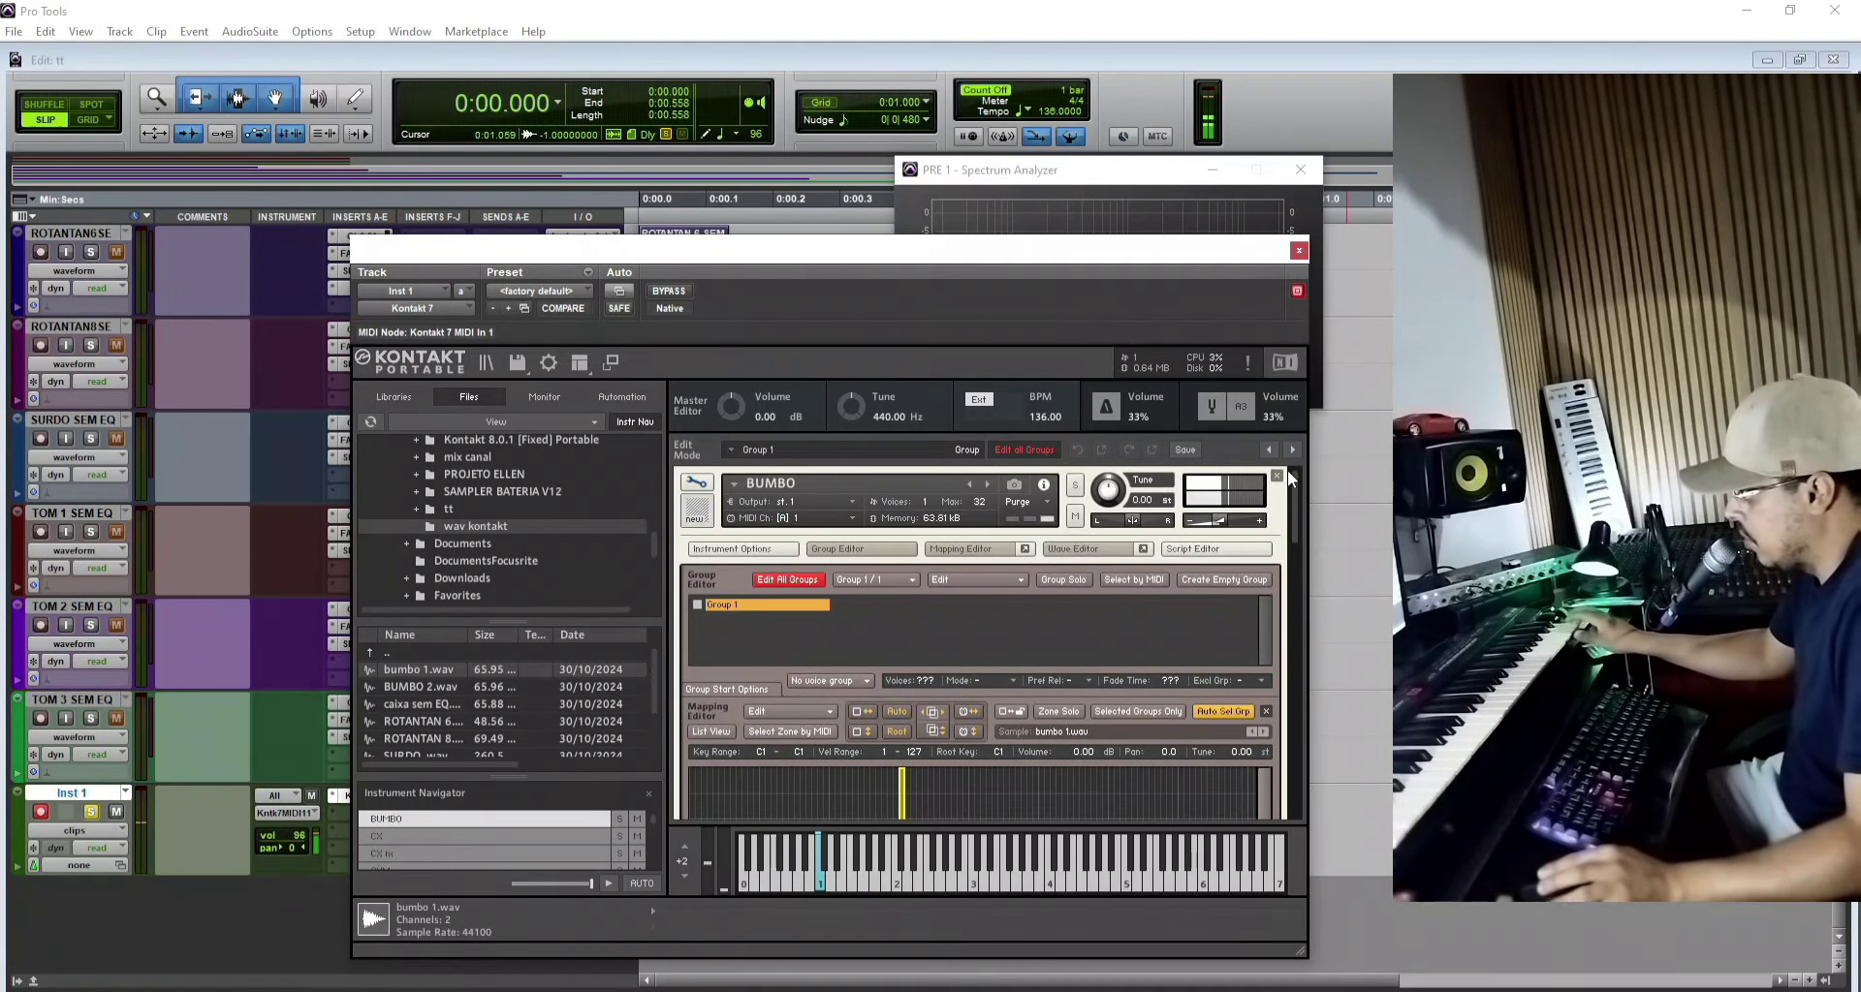
pyautogui.click(695, 483)
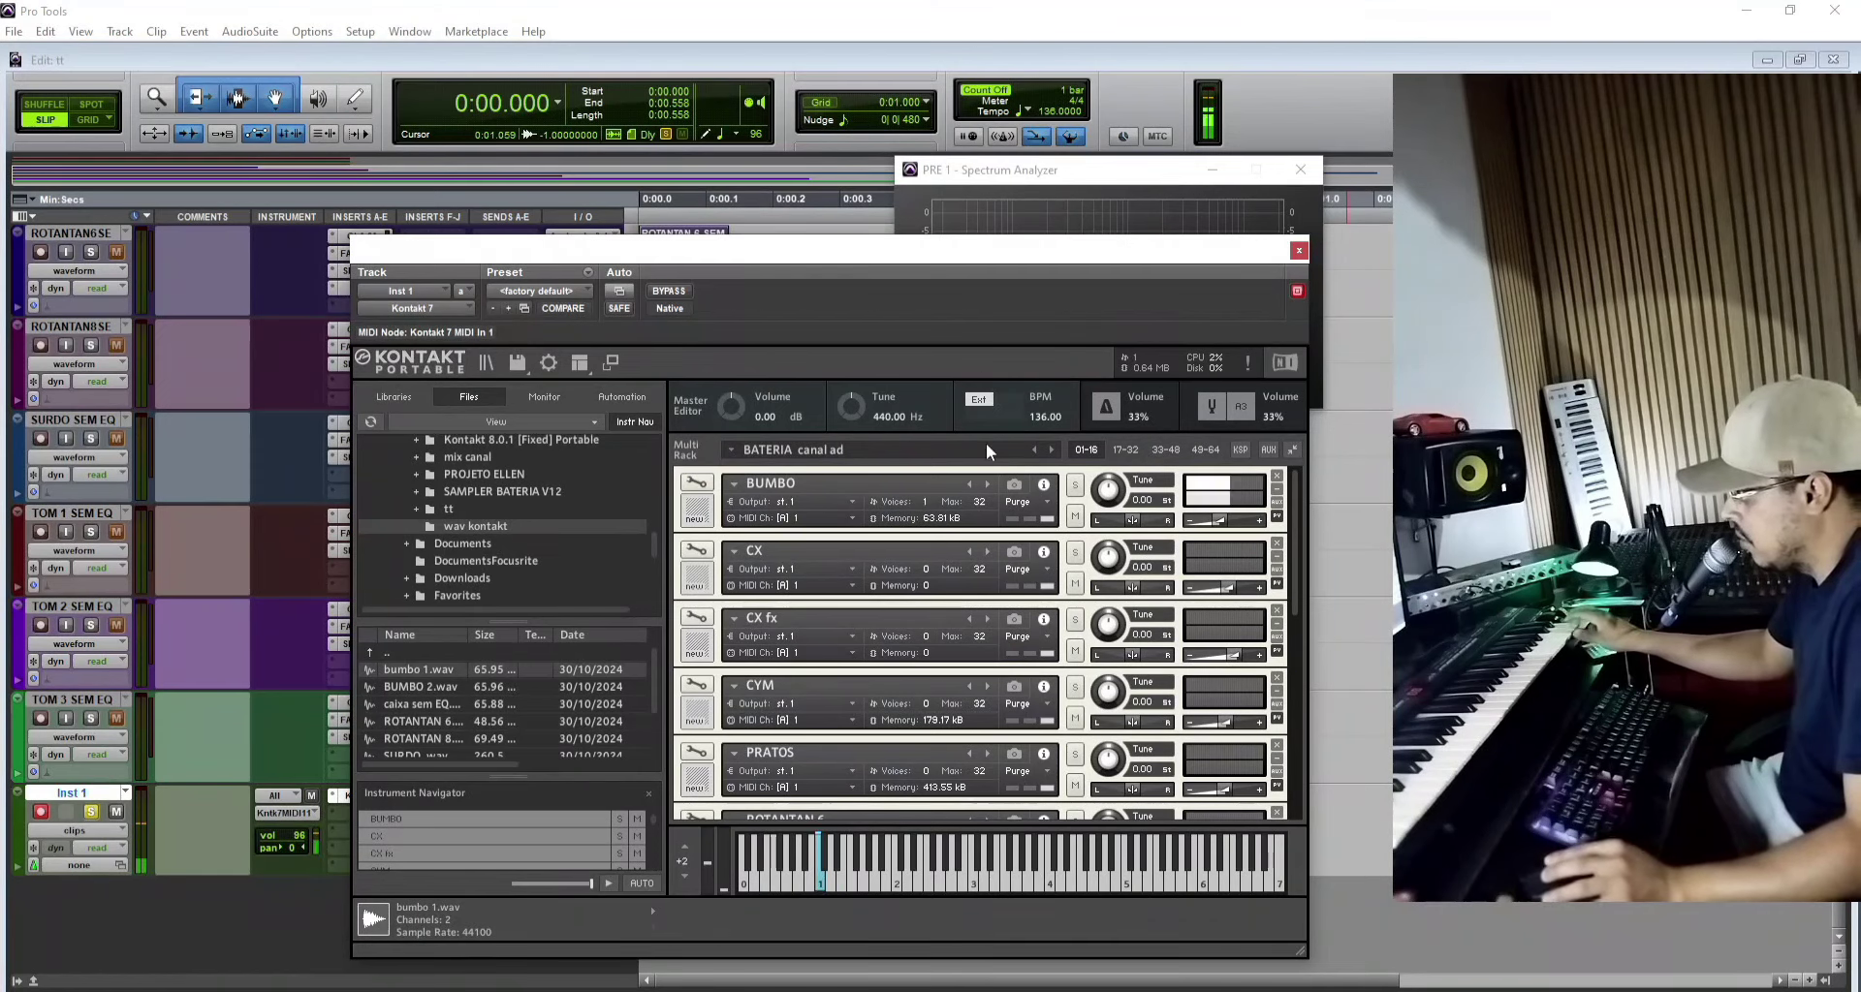
# Step: Add an empty instrument under BUMBO, name it 'bumbo med altas', and open it for editing
pyautogui.click(517, 363)
pyautogui.click(533, 392)
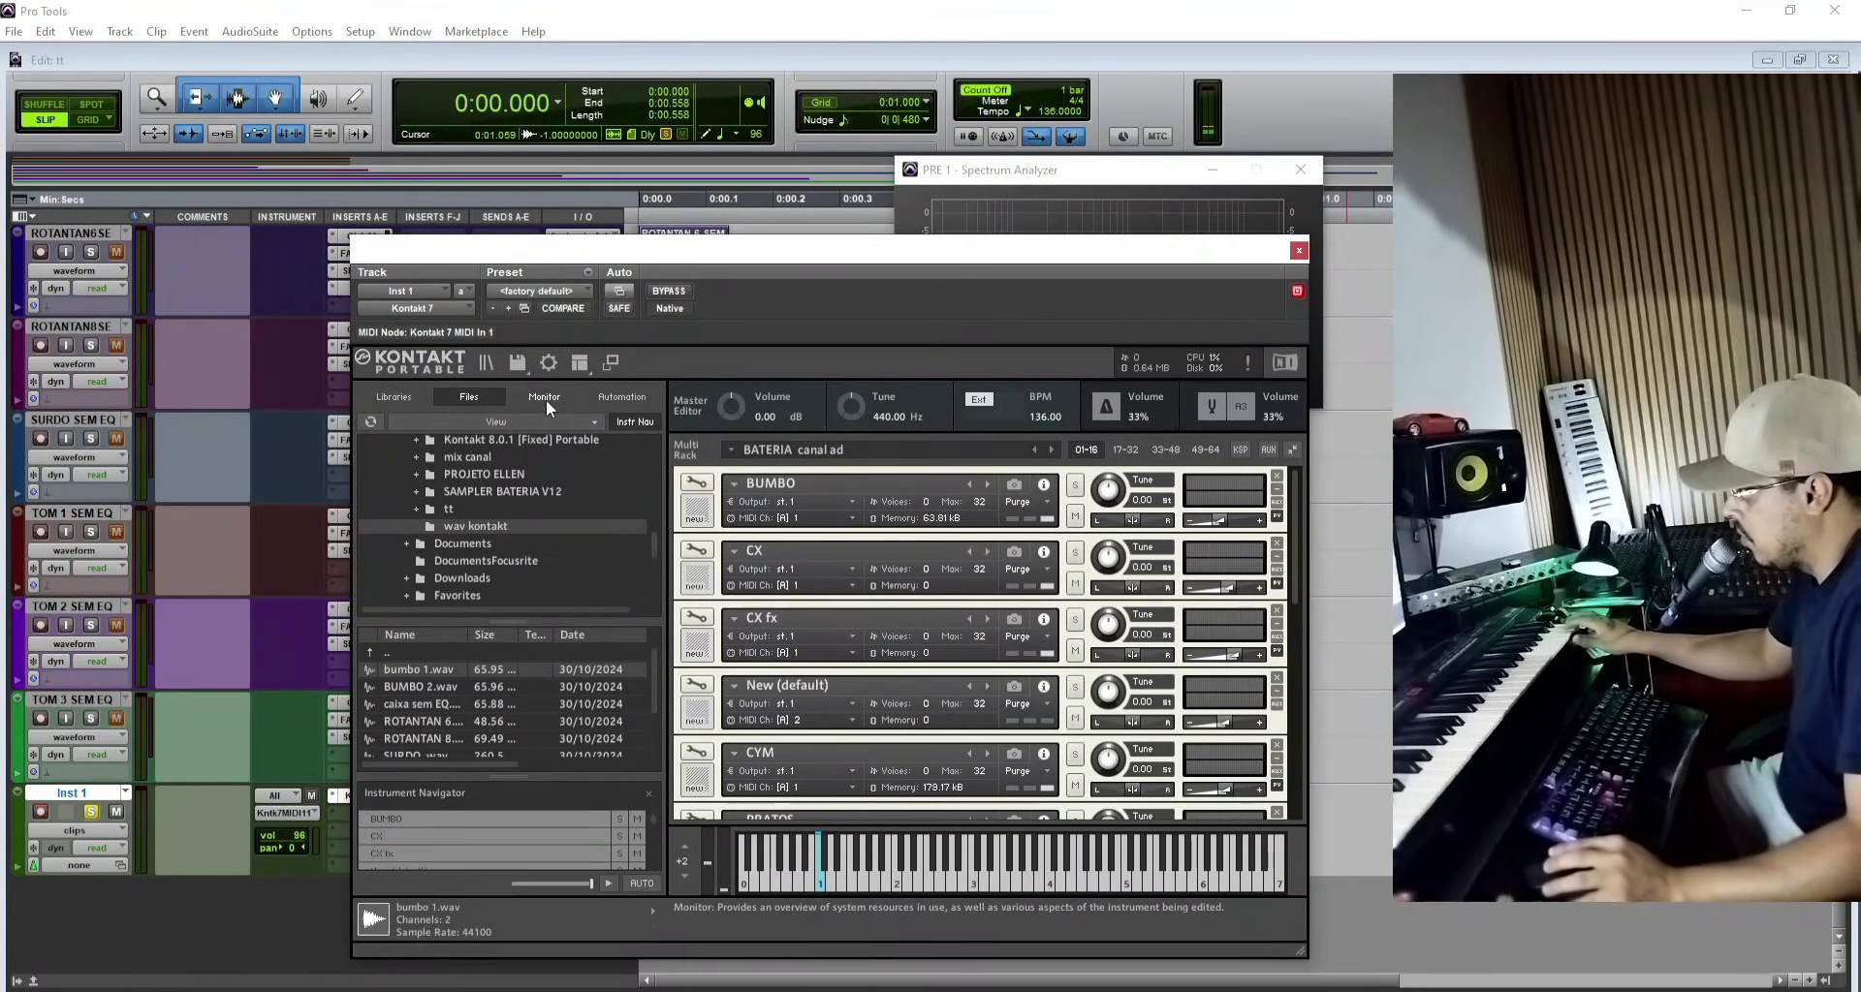
pyautogui.scroll(-2, 817, 609)
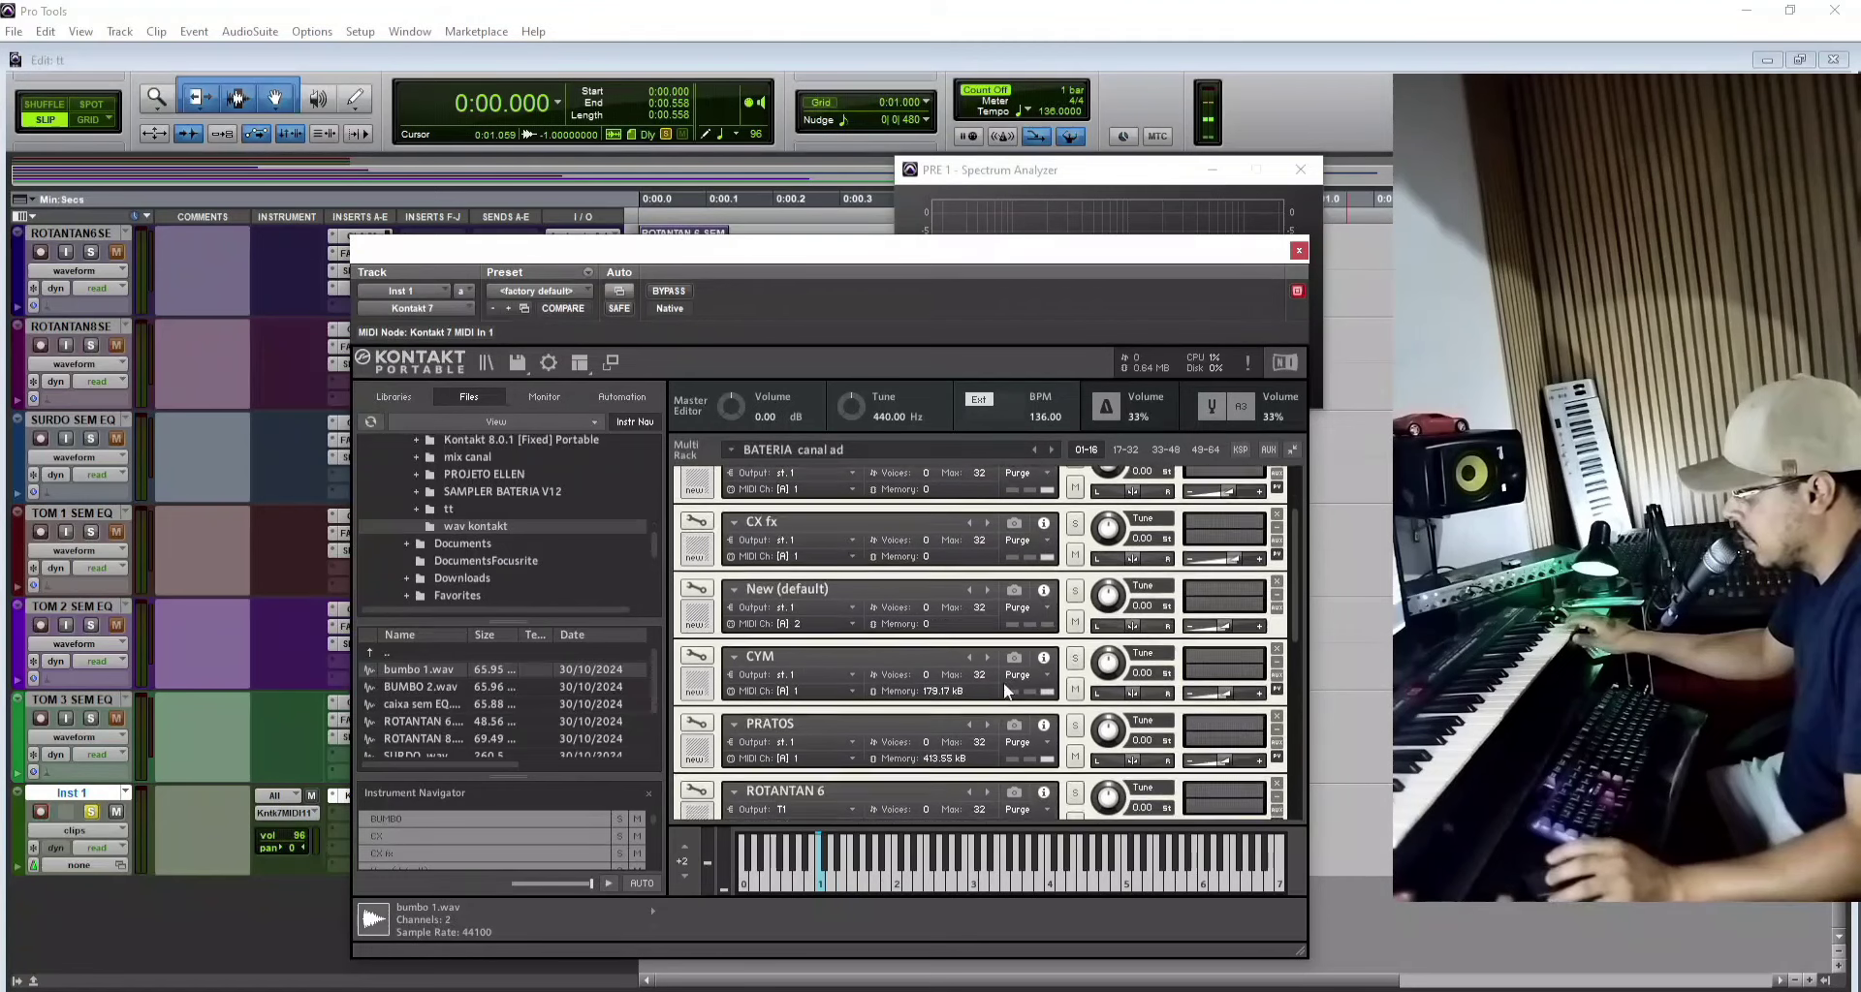
pyautogui.moveTo(1147, 556); pyautogui.dragTo(1041, 540)
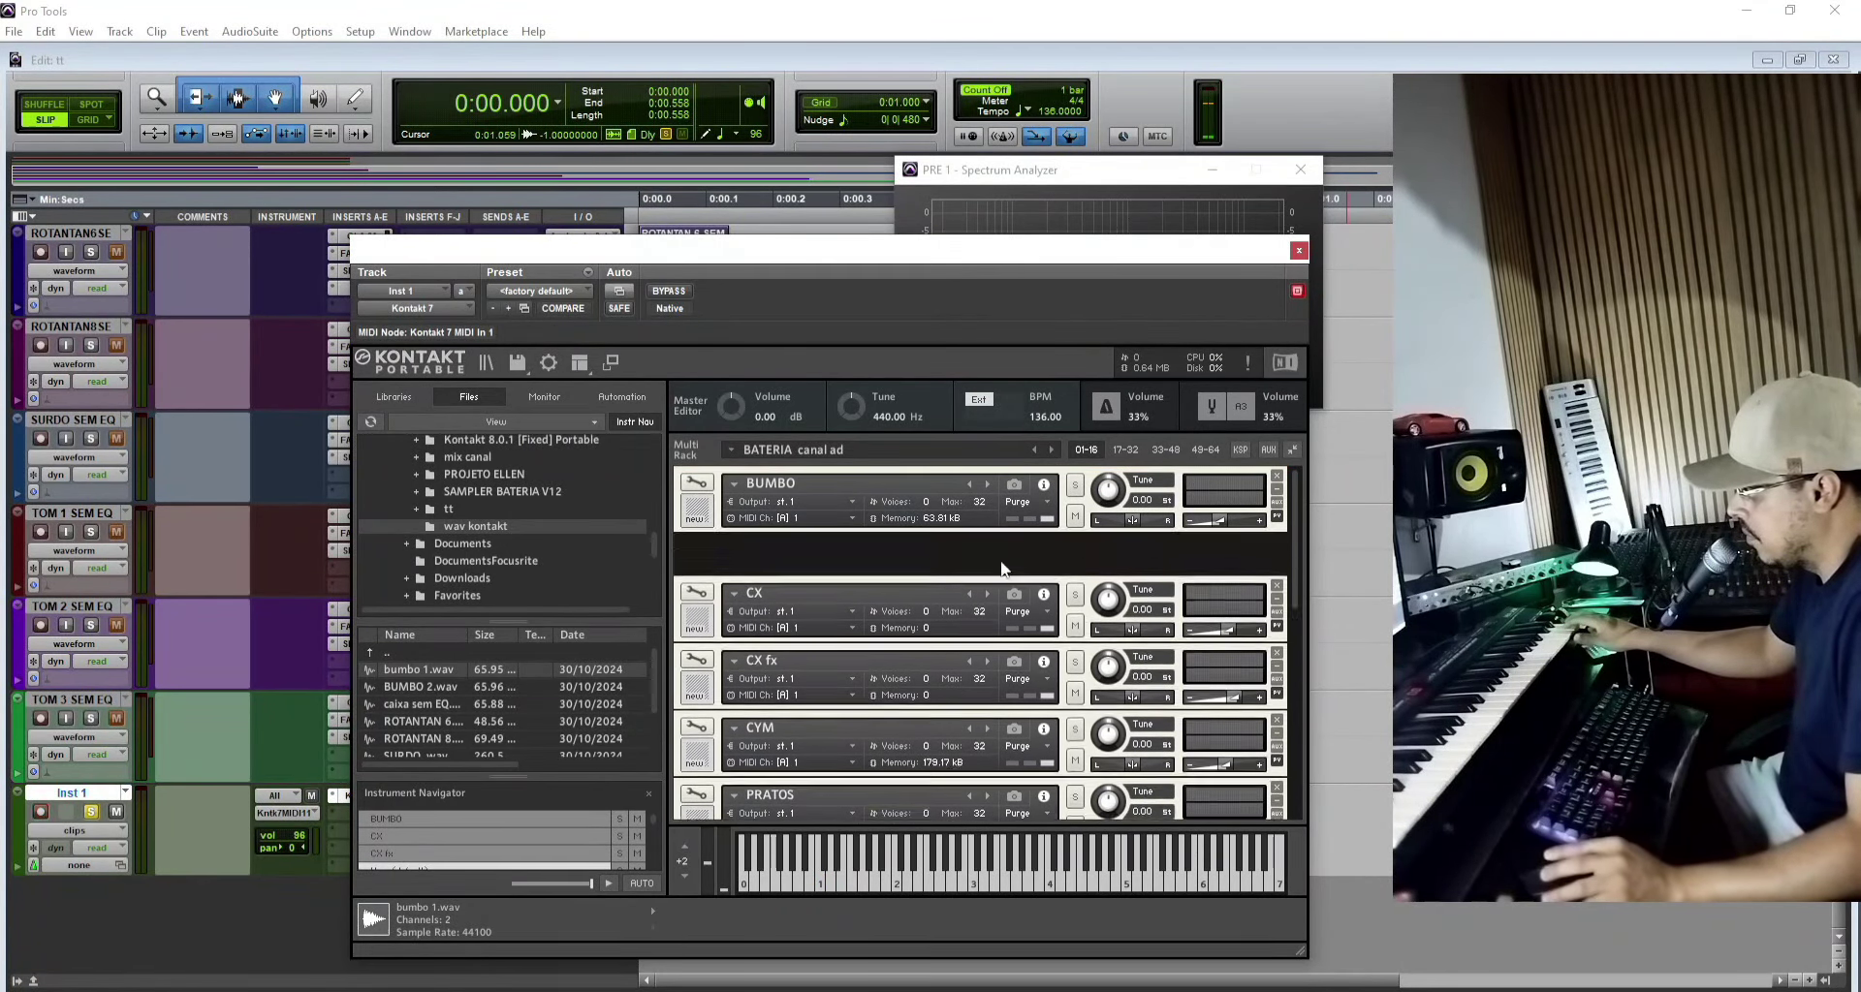
pyautogui.moveTo(832, 554); pyautogui.dragTo(742, 554)
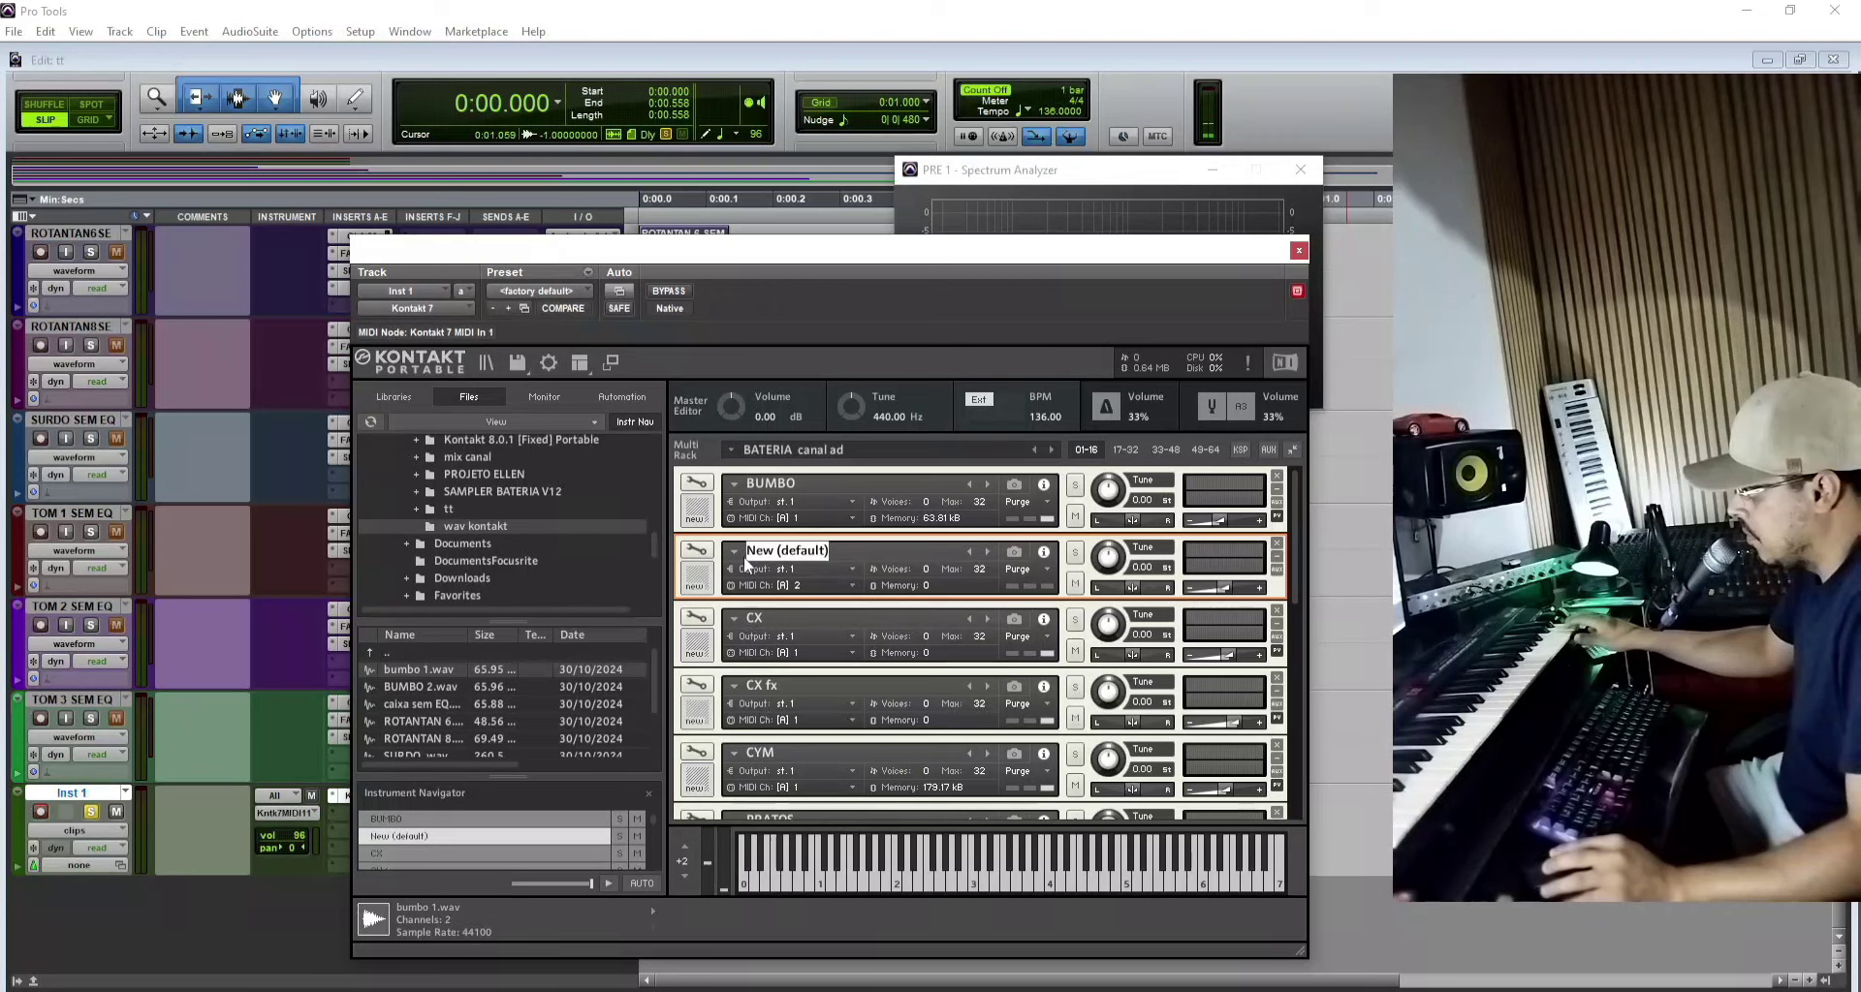
pyautogui.write('bum')
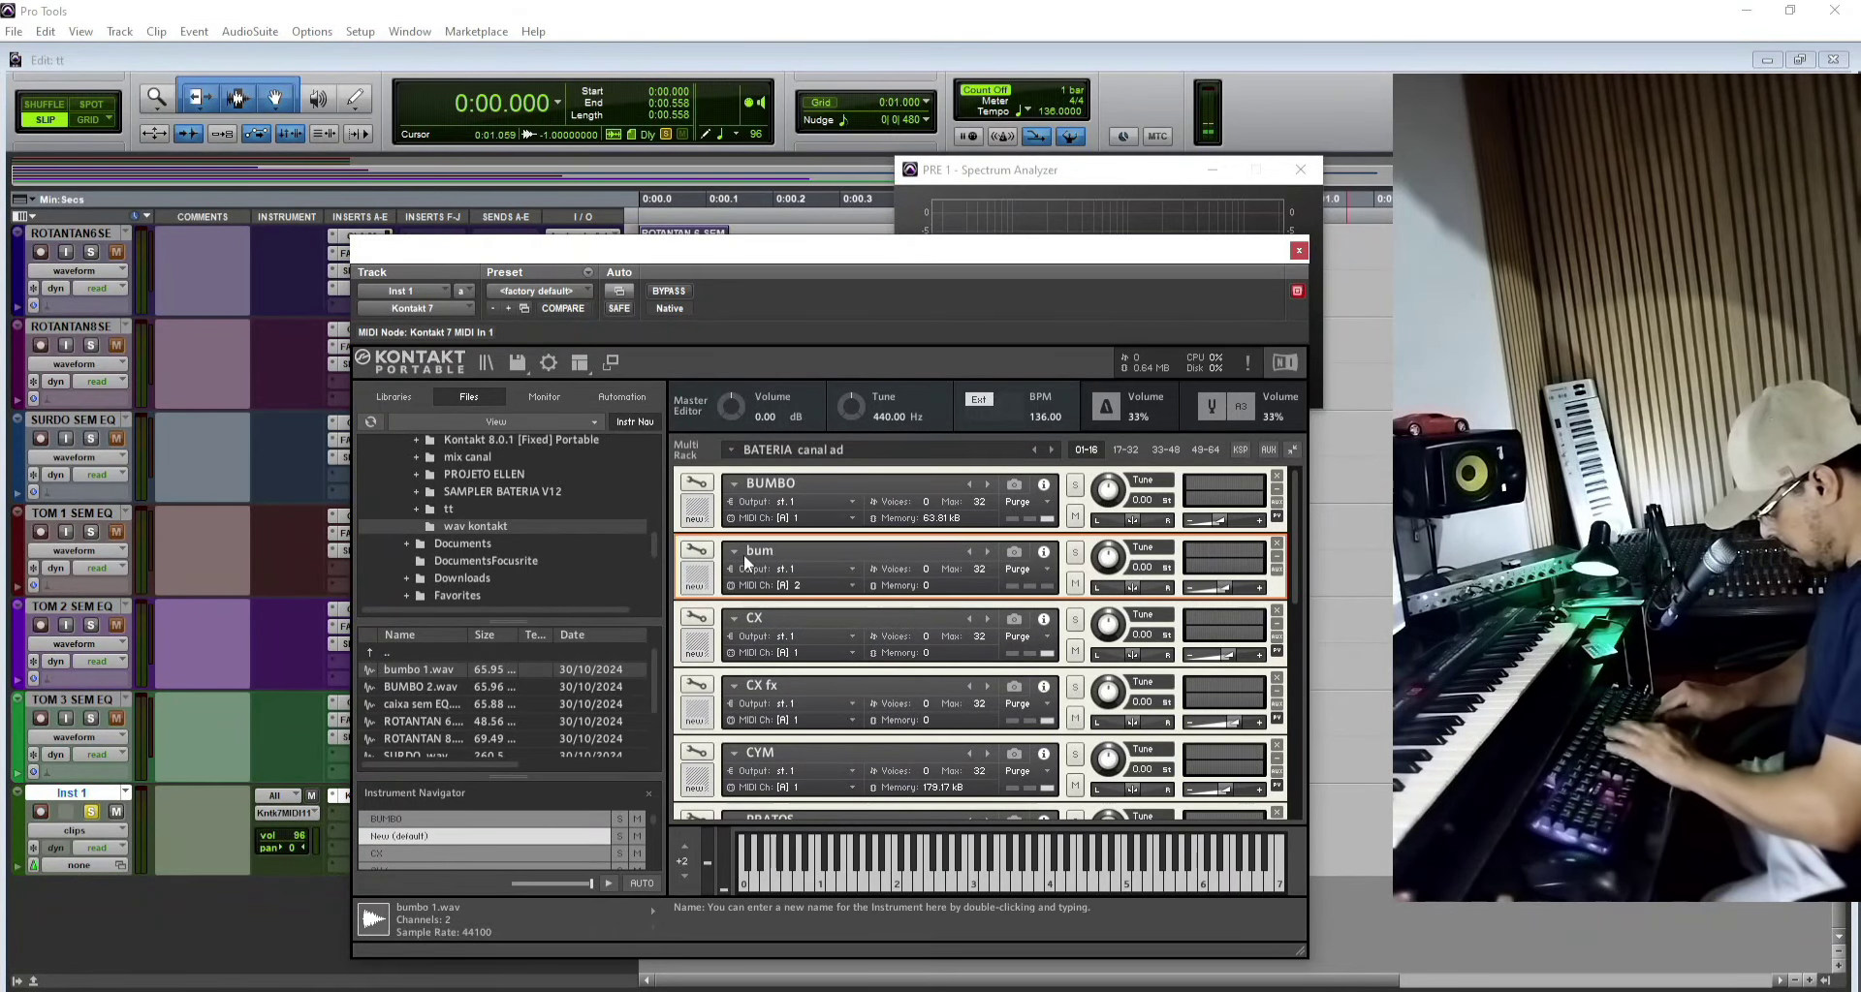
pyautogui.write('bo med altas')
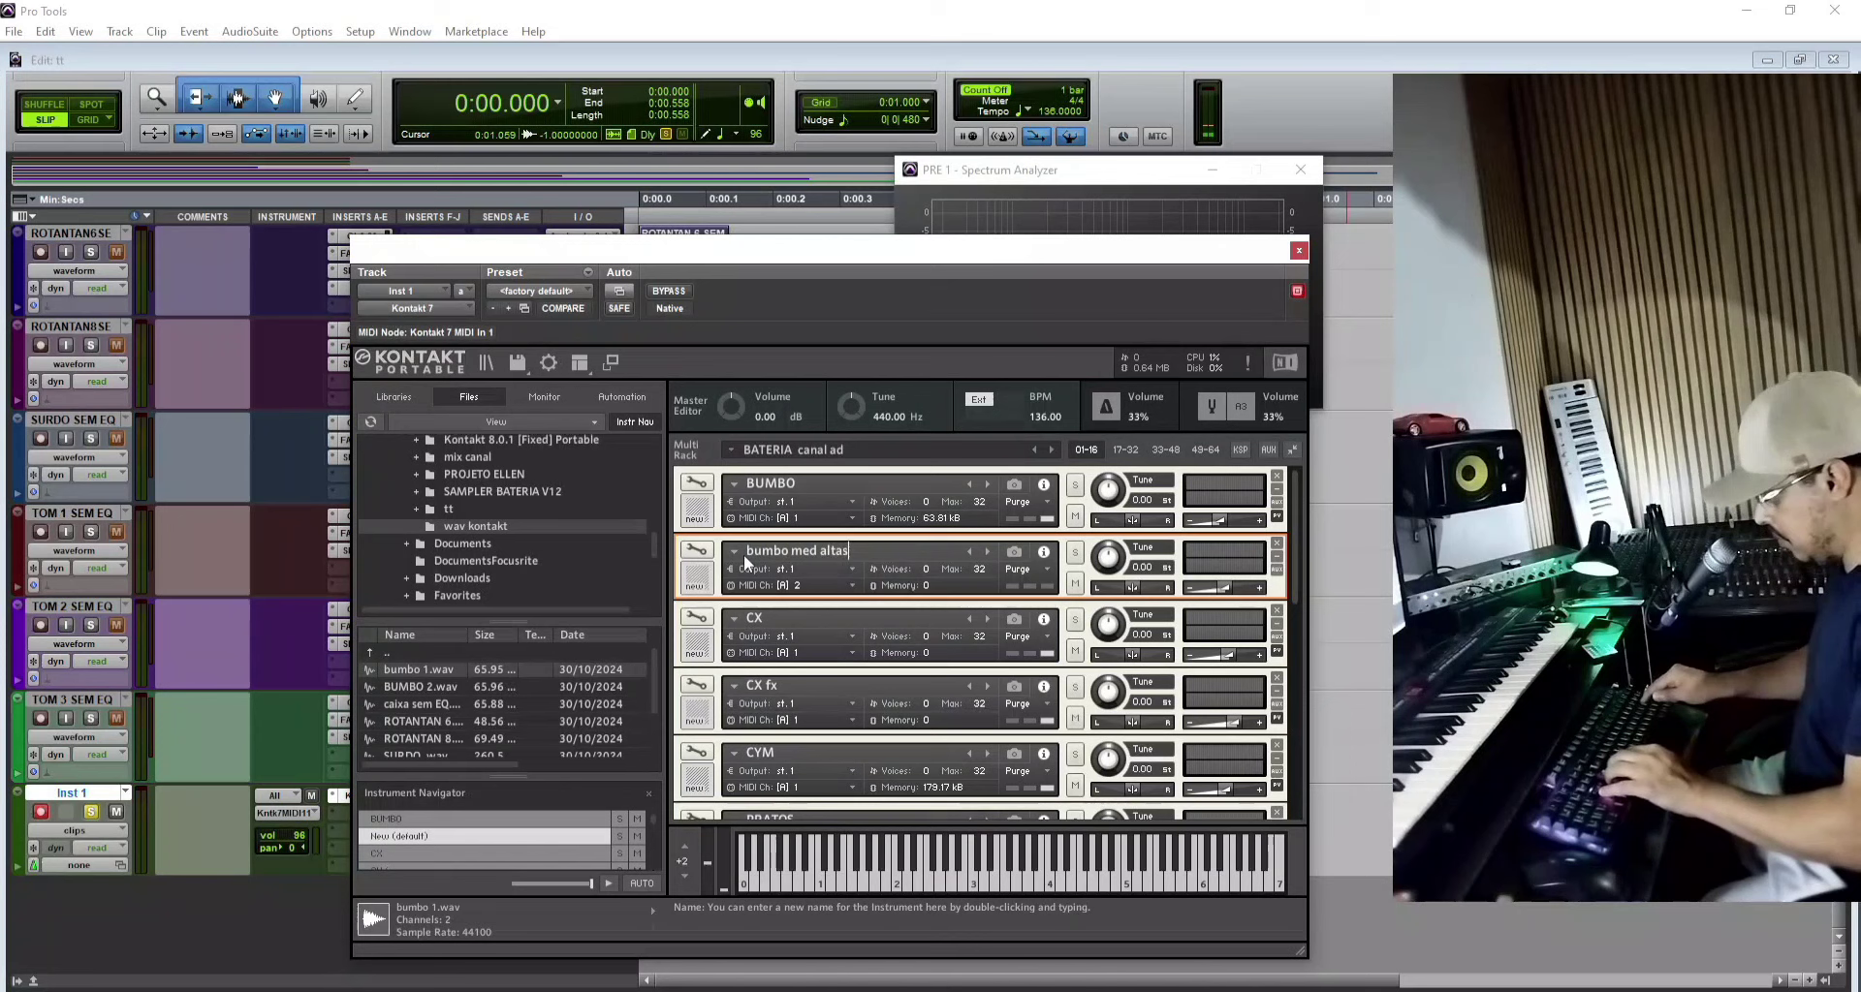
pyautogui.press('Return')
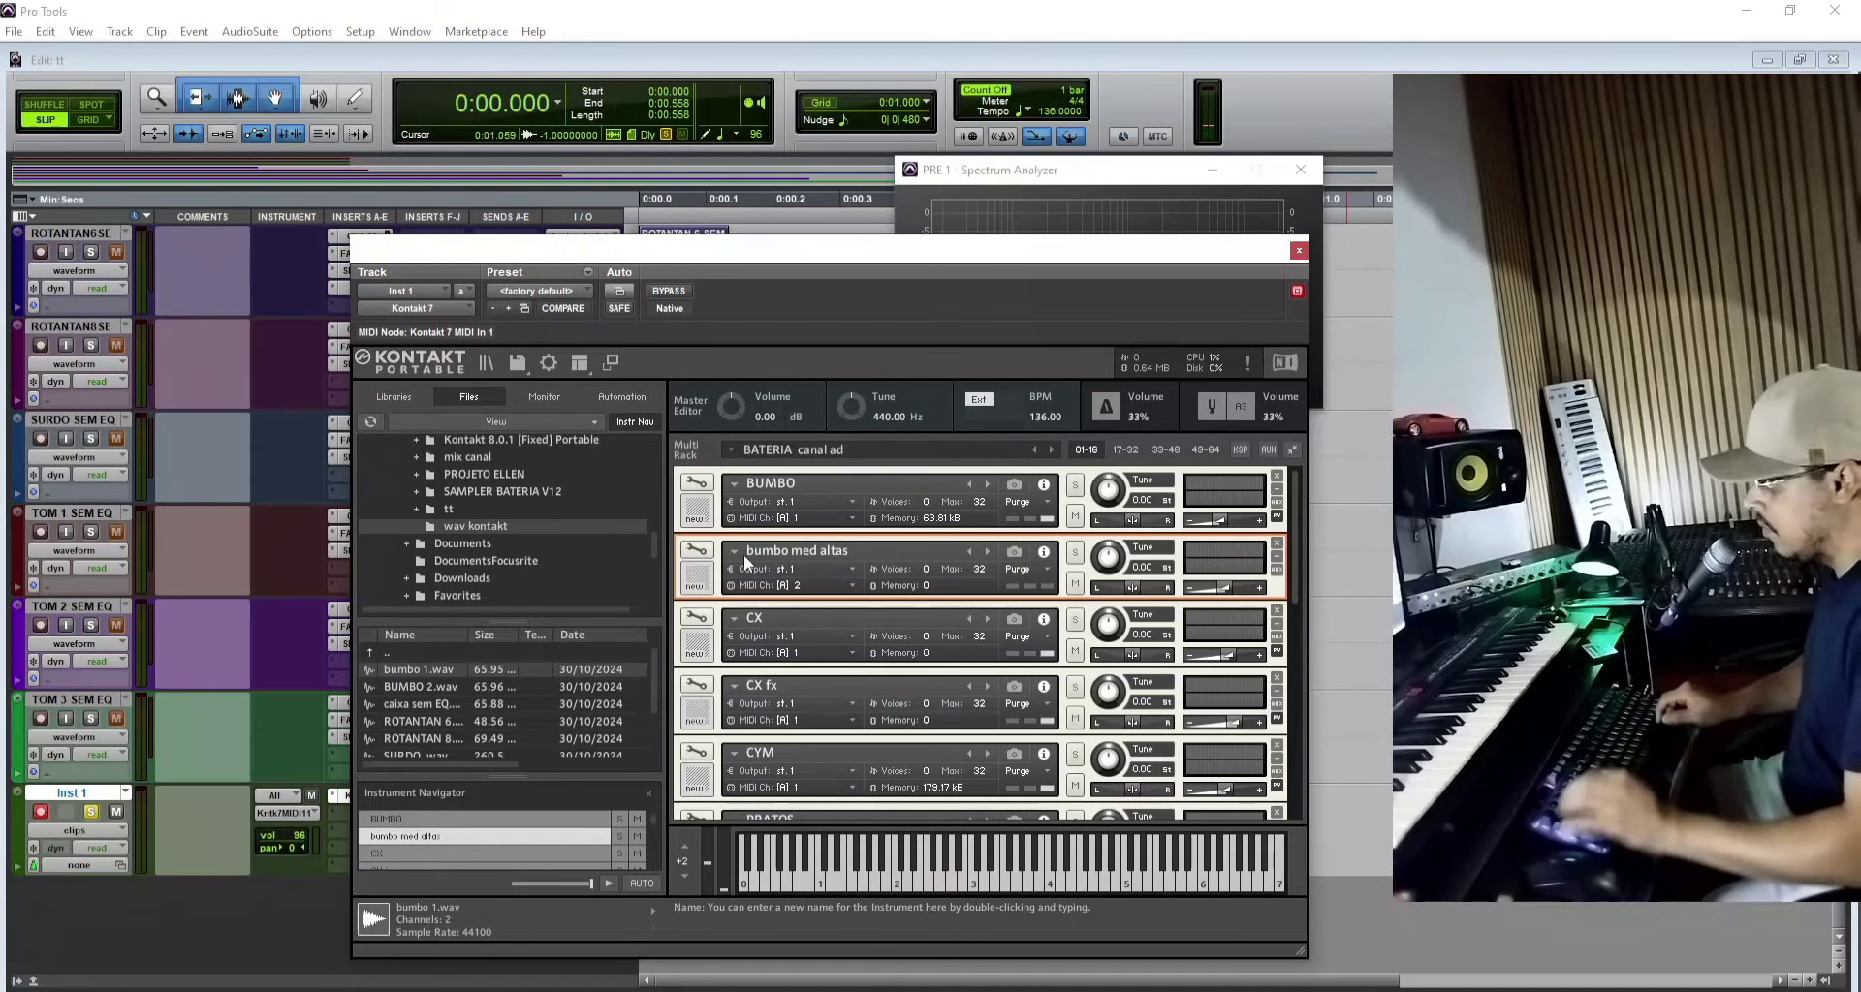
pyautogui.click(695, 550)
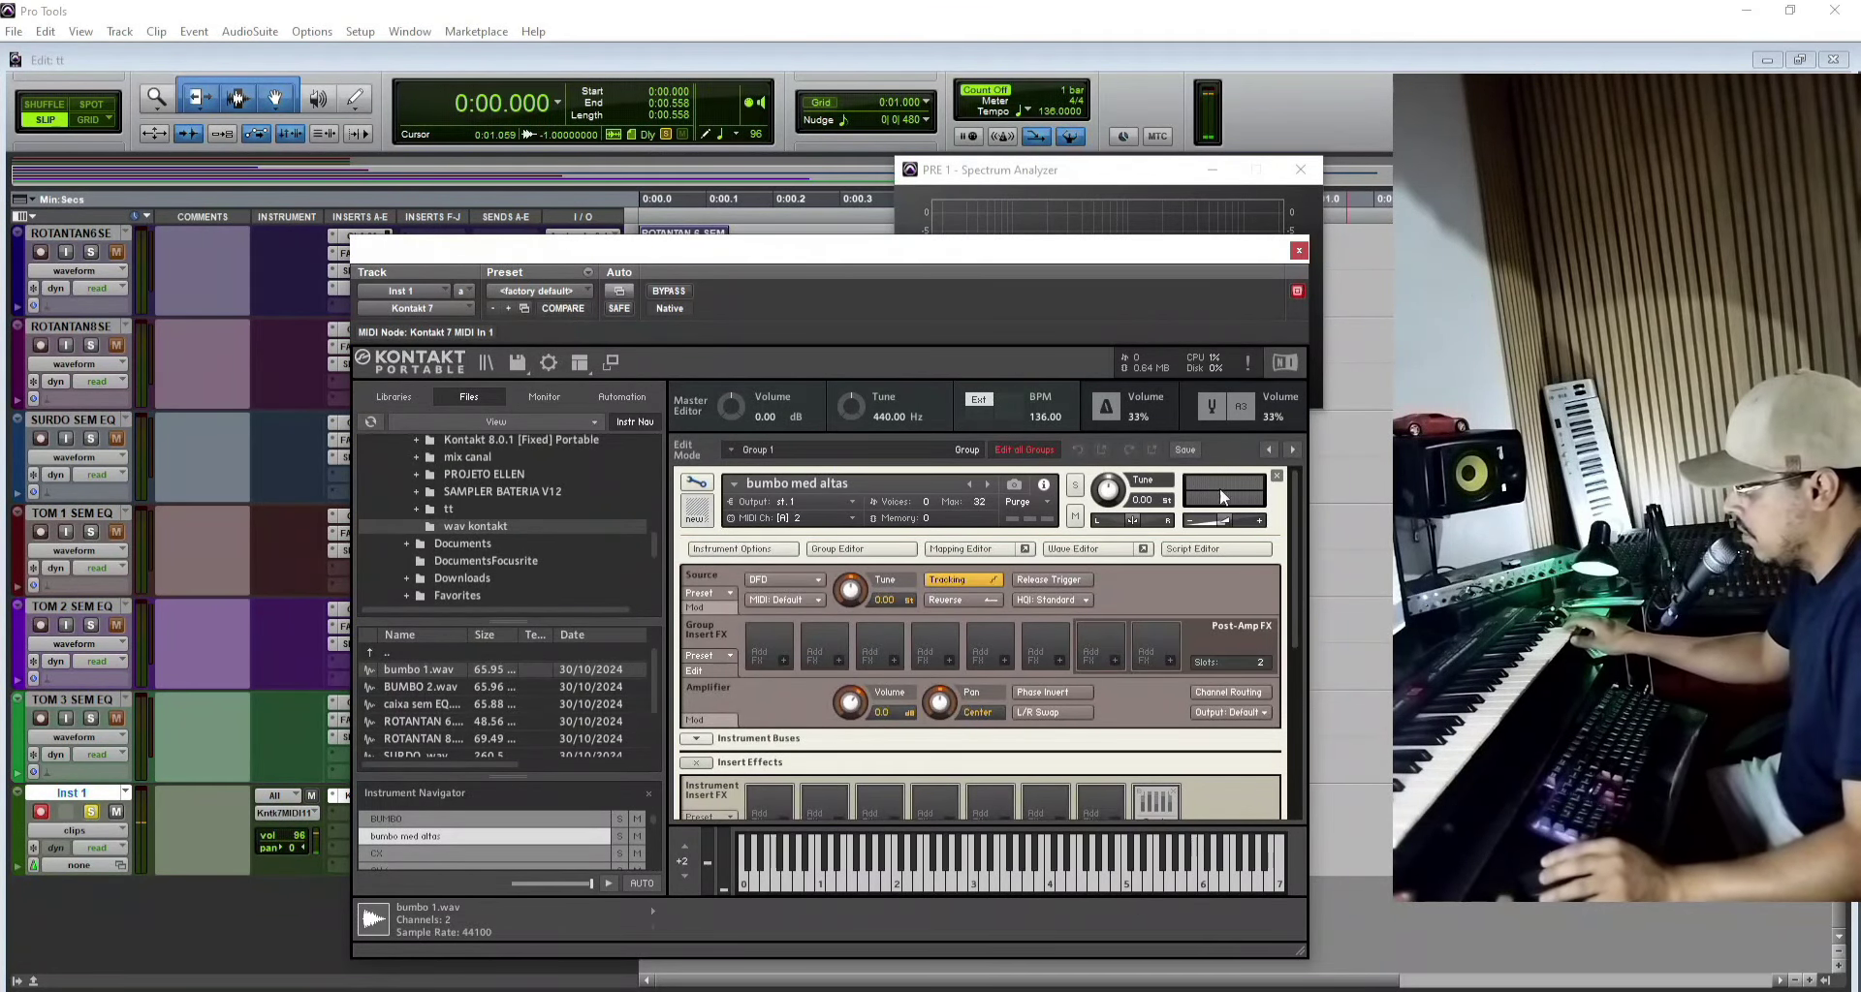
# Step: Show the mapping panel and set bumbo med altas to MIDI channel 1
pyautogui.click(1073, 548)
pyautogui.click(979, 549)
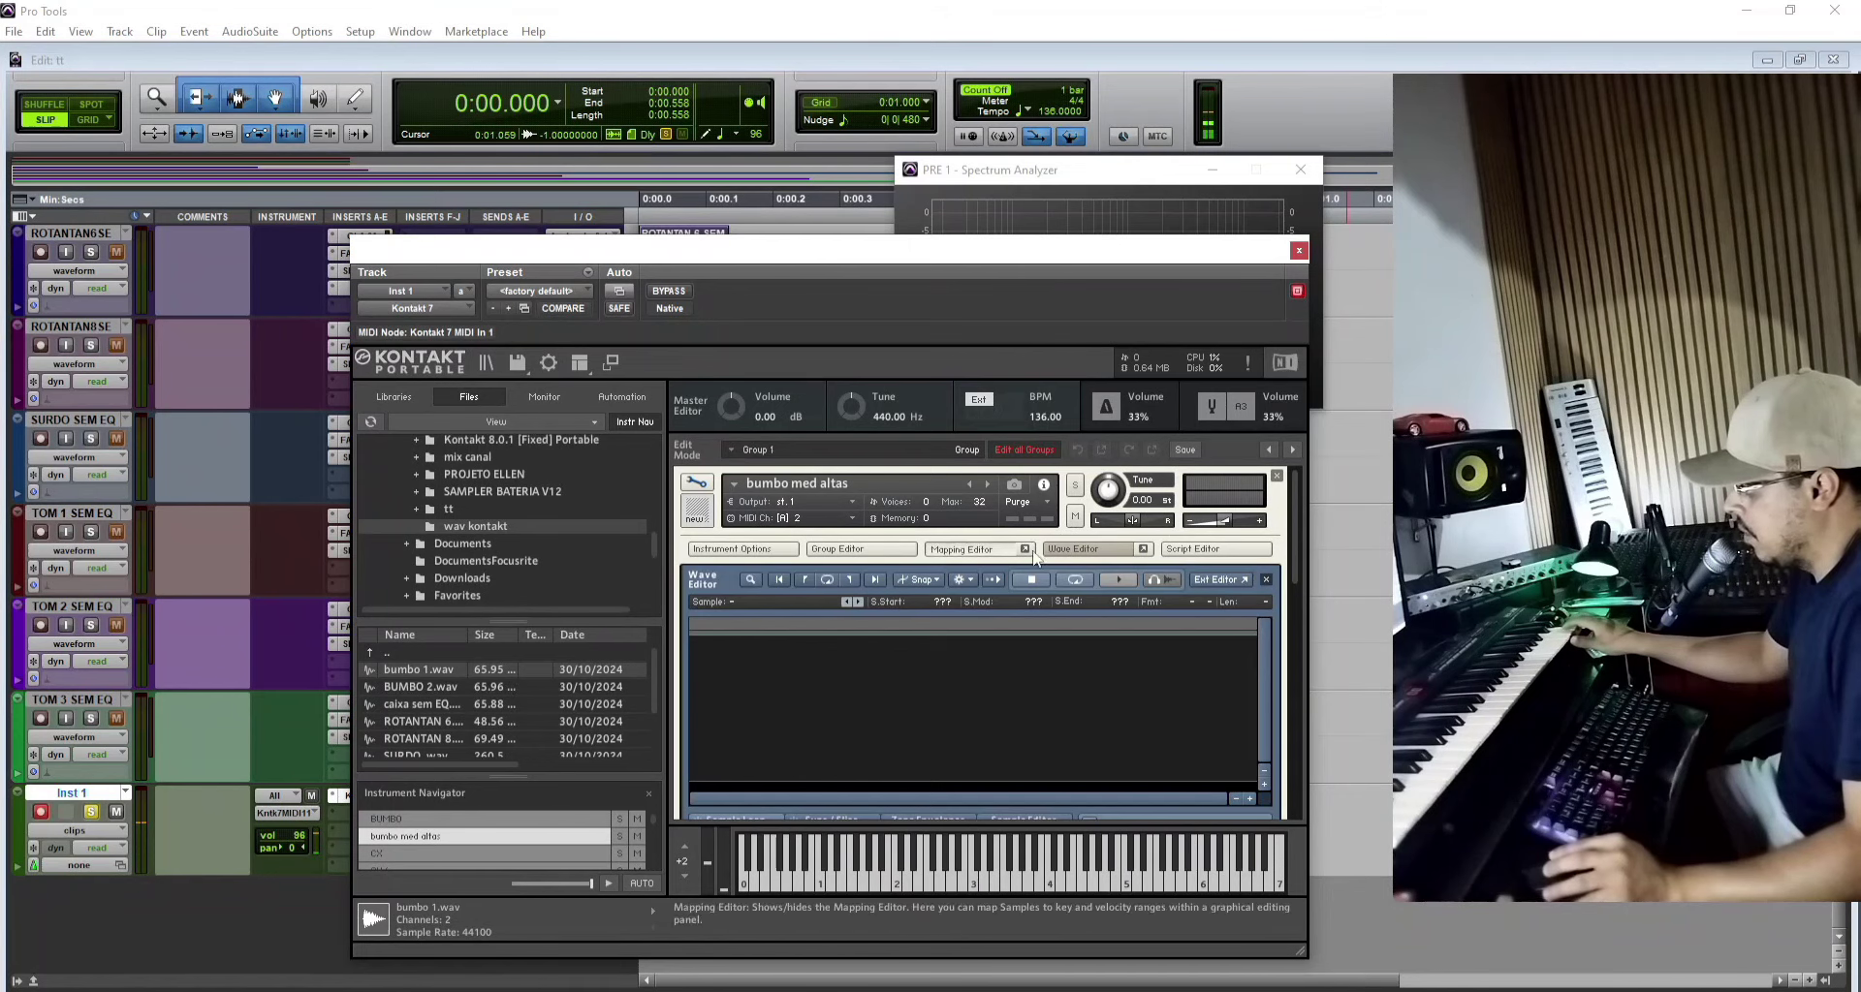
pyautogui.moveTo(1289, 522); pyautogui.dragTo(1293, 555)
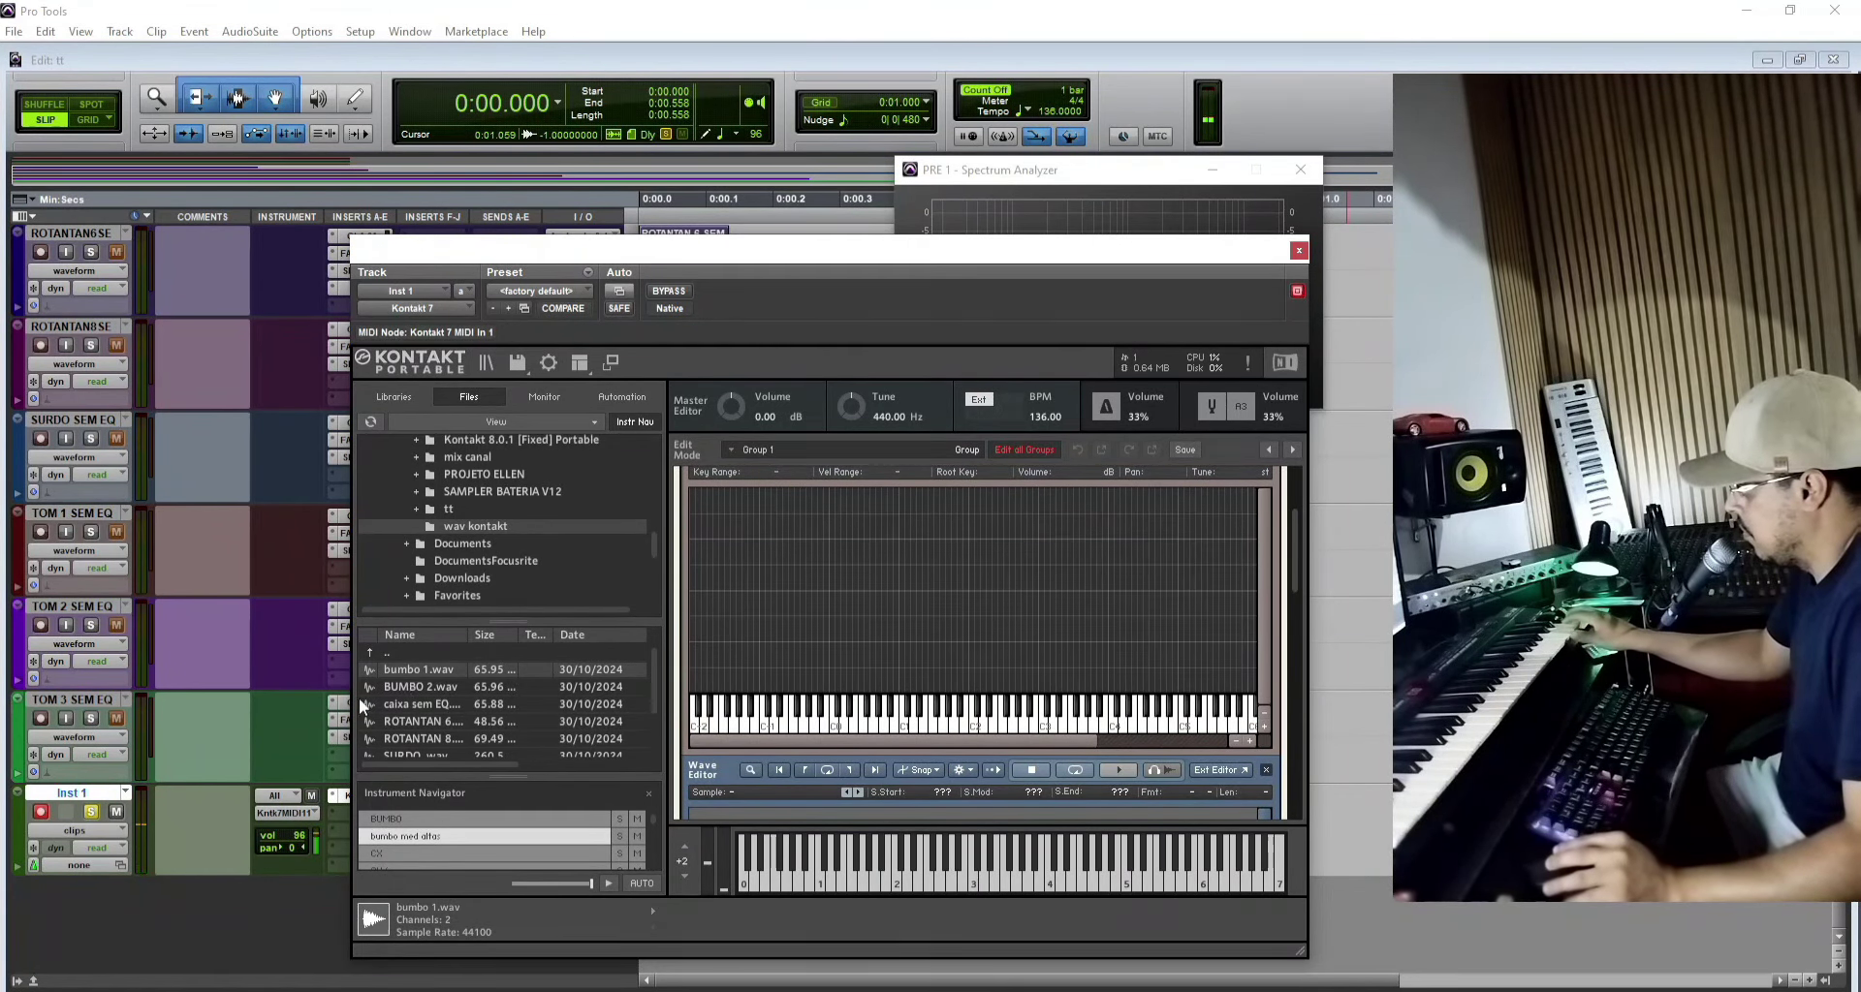
pyautogui.scroll(4, 884, 590)
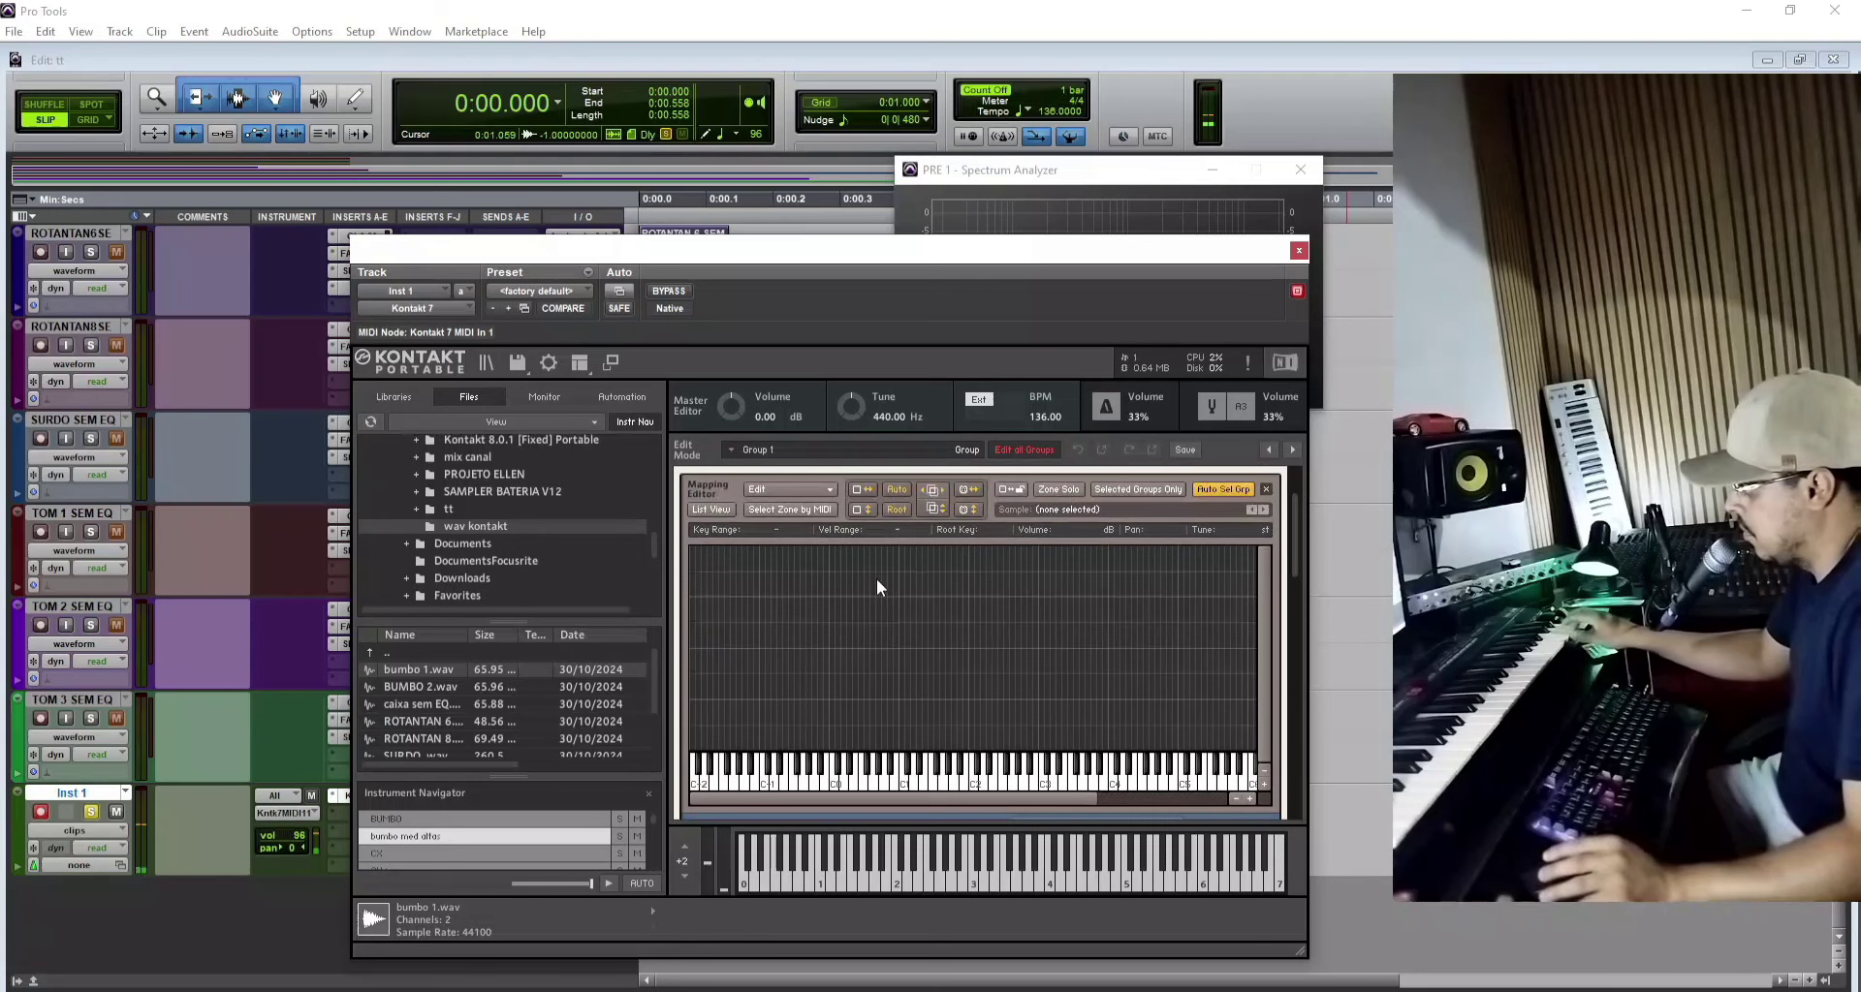
pyautogui.scroll(1, 880, 574)
pyautogui.click(813, 519)
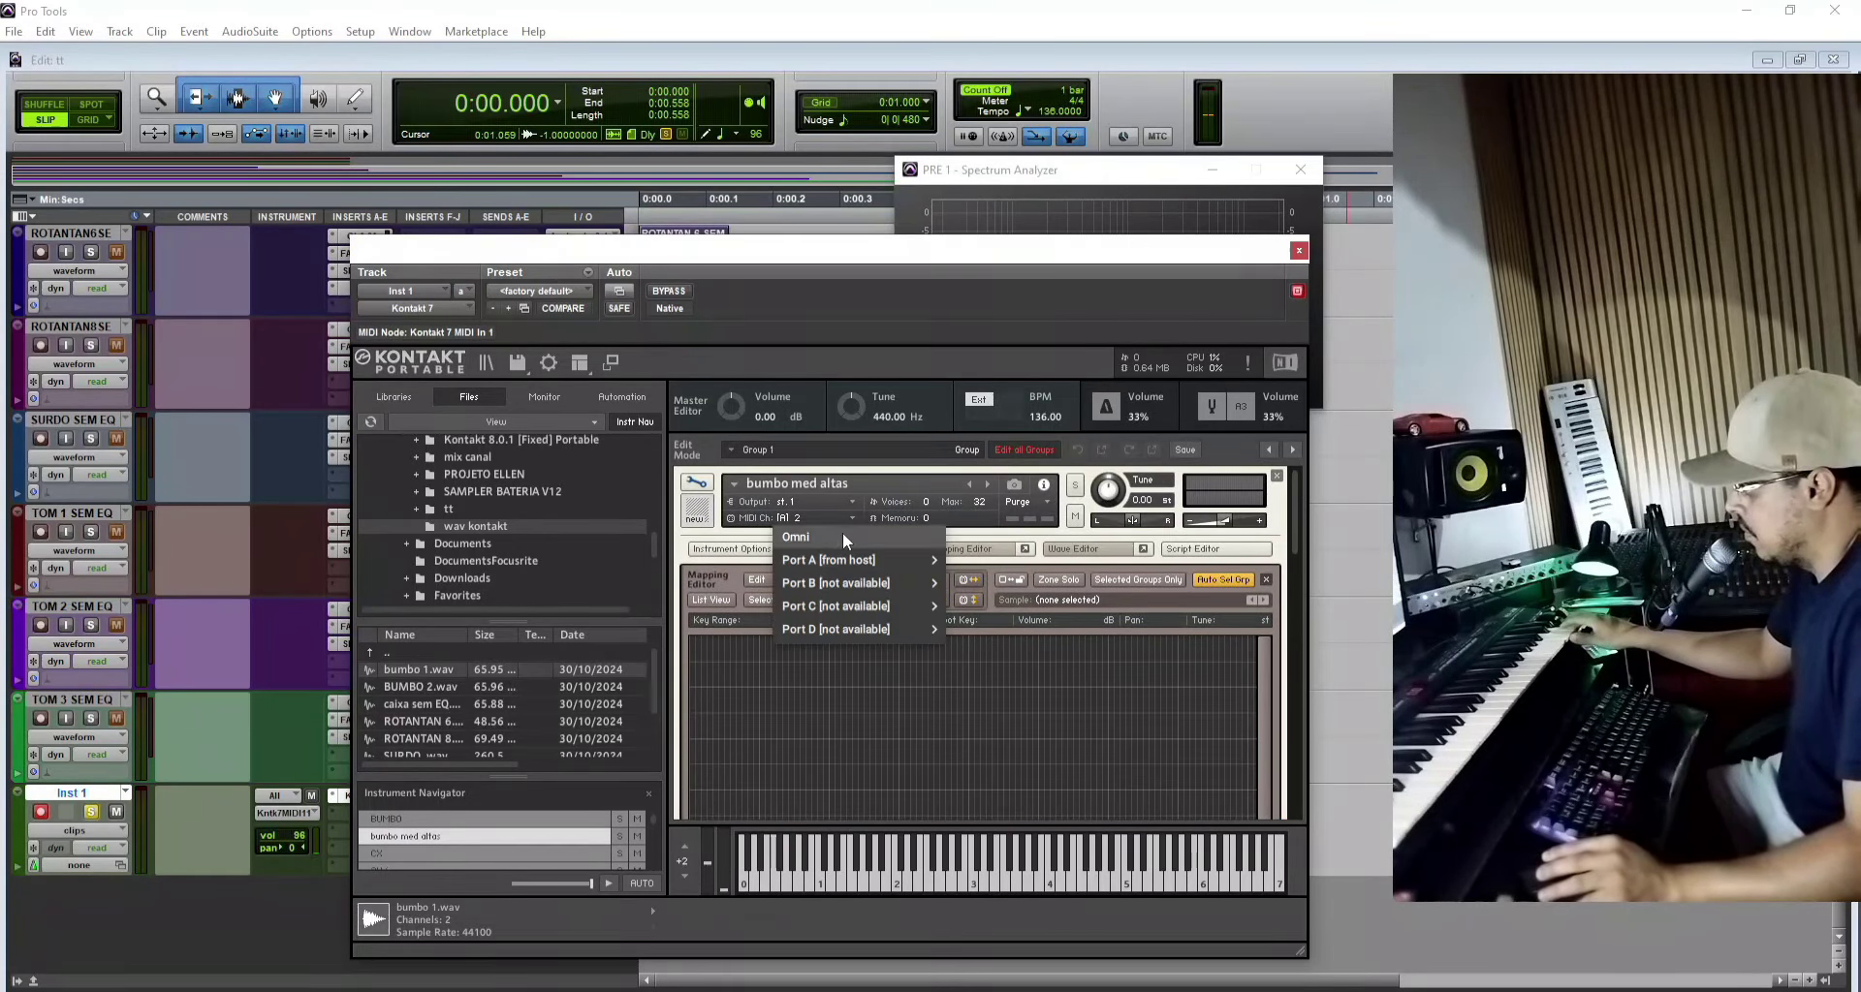
pyautogui.moveTo(909, 564)
pyautogui.click(967, 561)
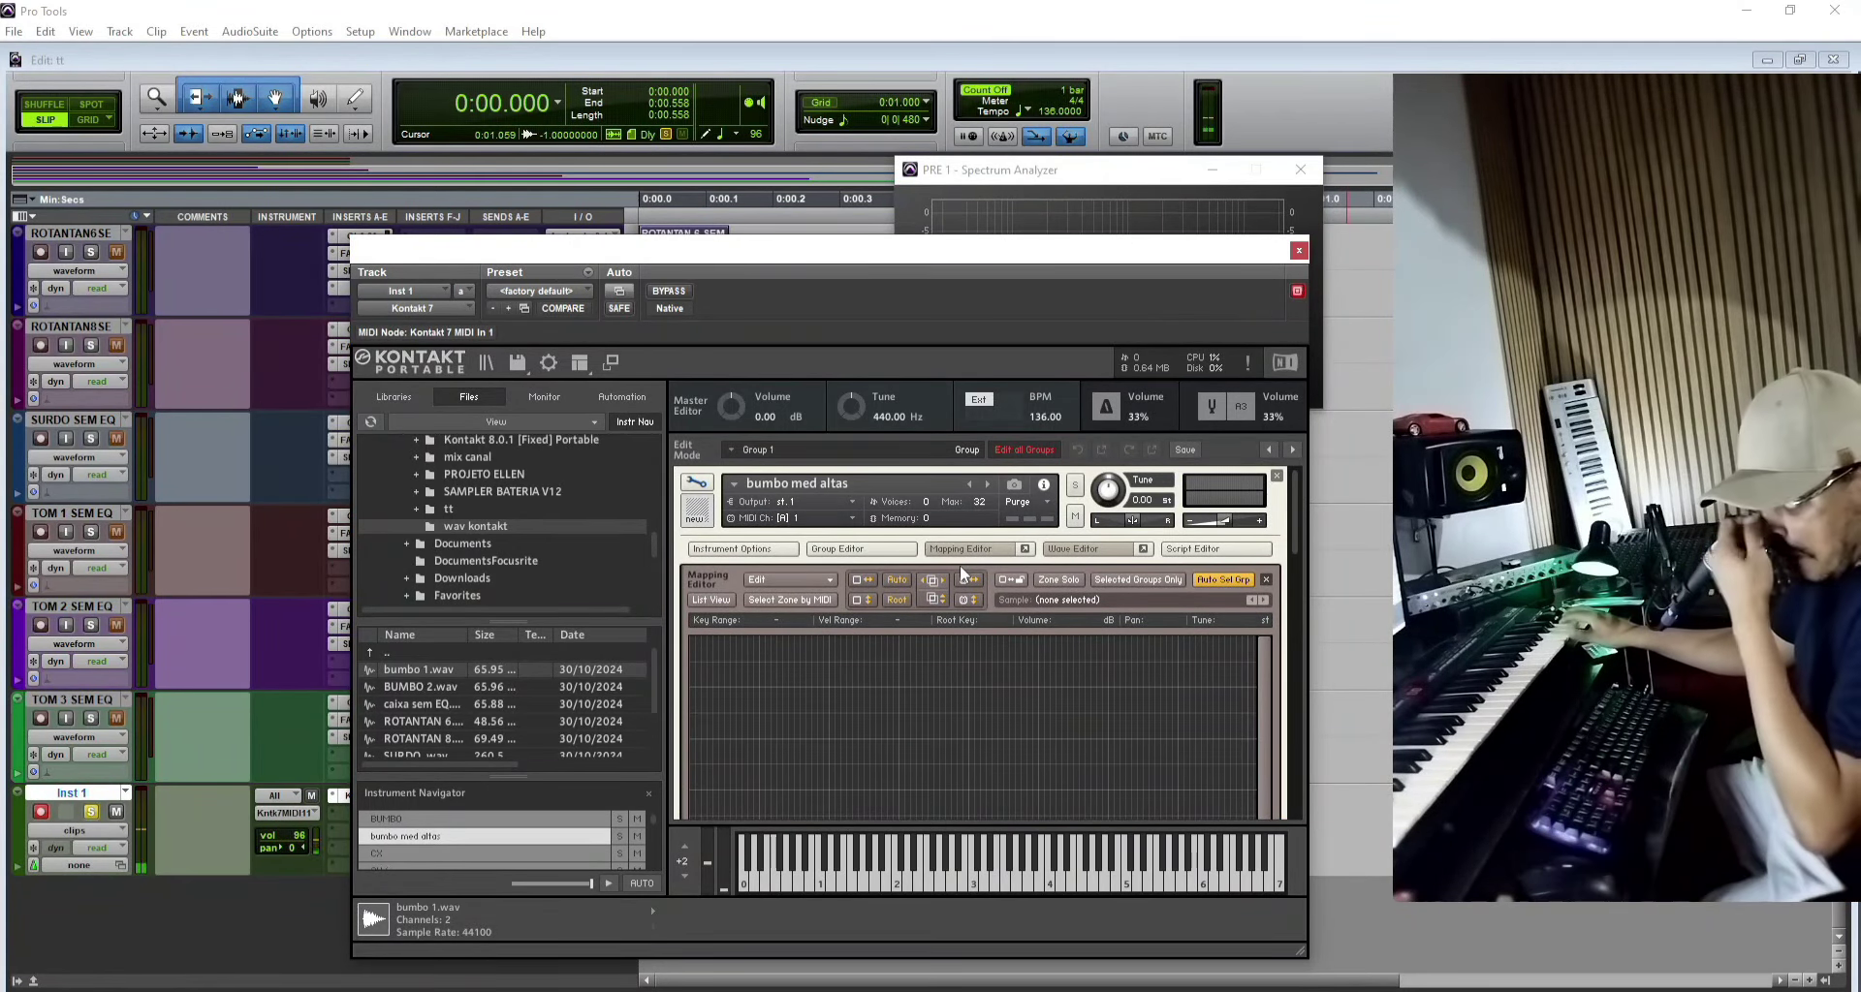
# Step: Map BUMBO 2.wav onto bumbo med altas at key C1
pyautogui.click(439, 688)
pyautogui.moveTo(439, 690); pyautogui.dragTo(903, 748)
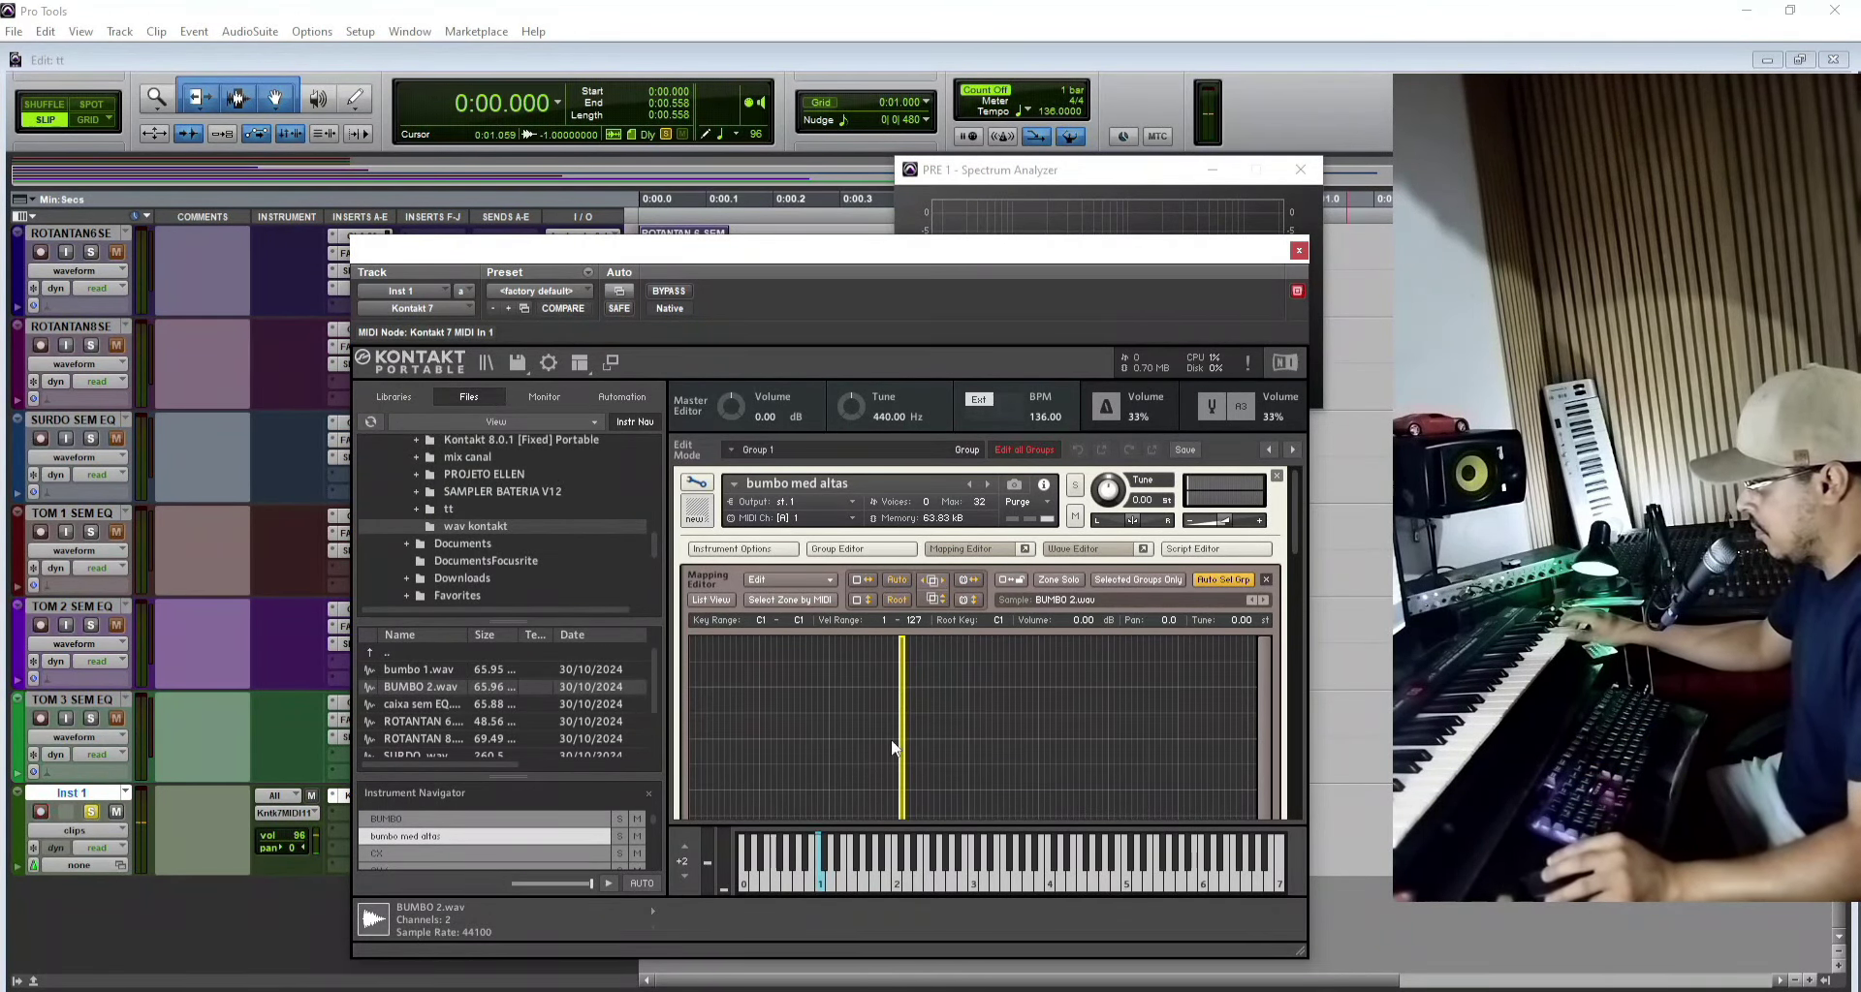
pyautogui.click(696, 482)
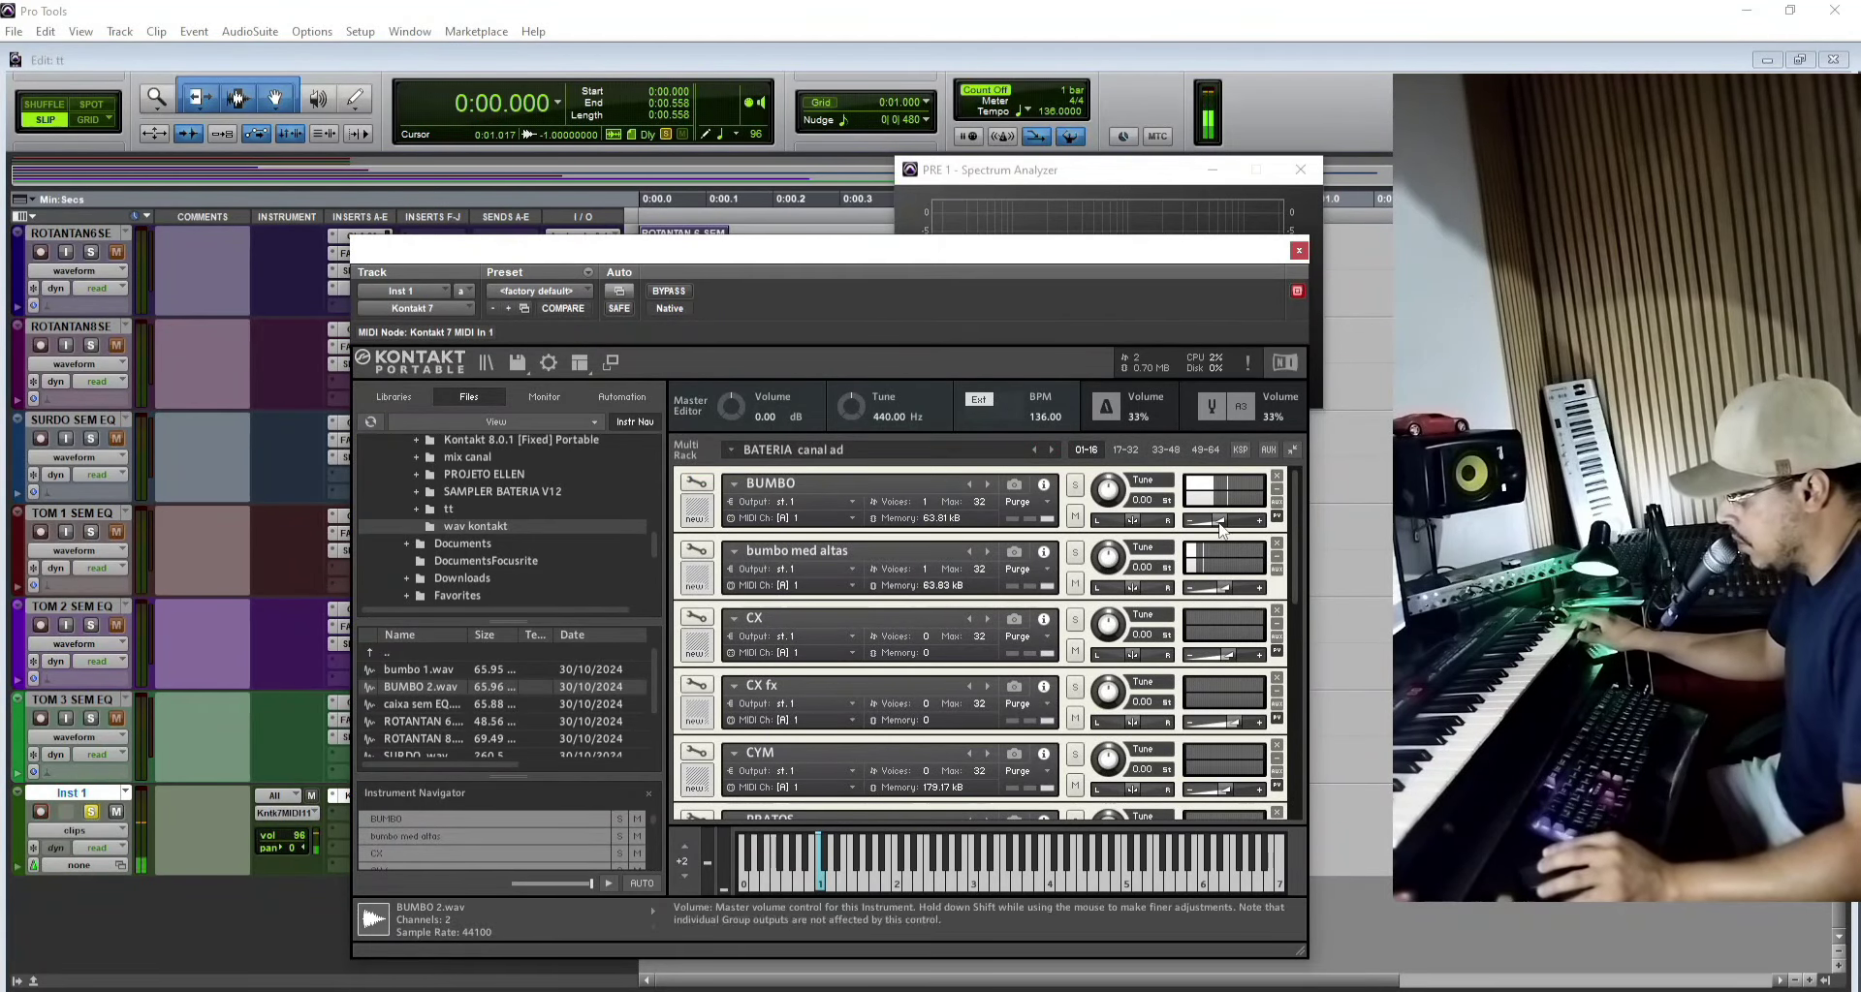
# Step: Set bumbo med altas volume to 2.6 and raise the BUMBO volume to match
pyautogui.moveTo(1219, 521); pyautogui.dragTo(1217, 521)
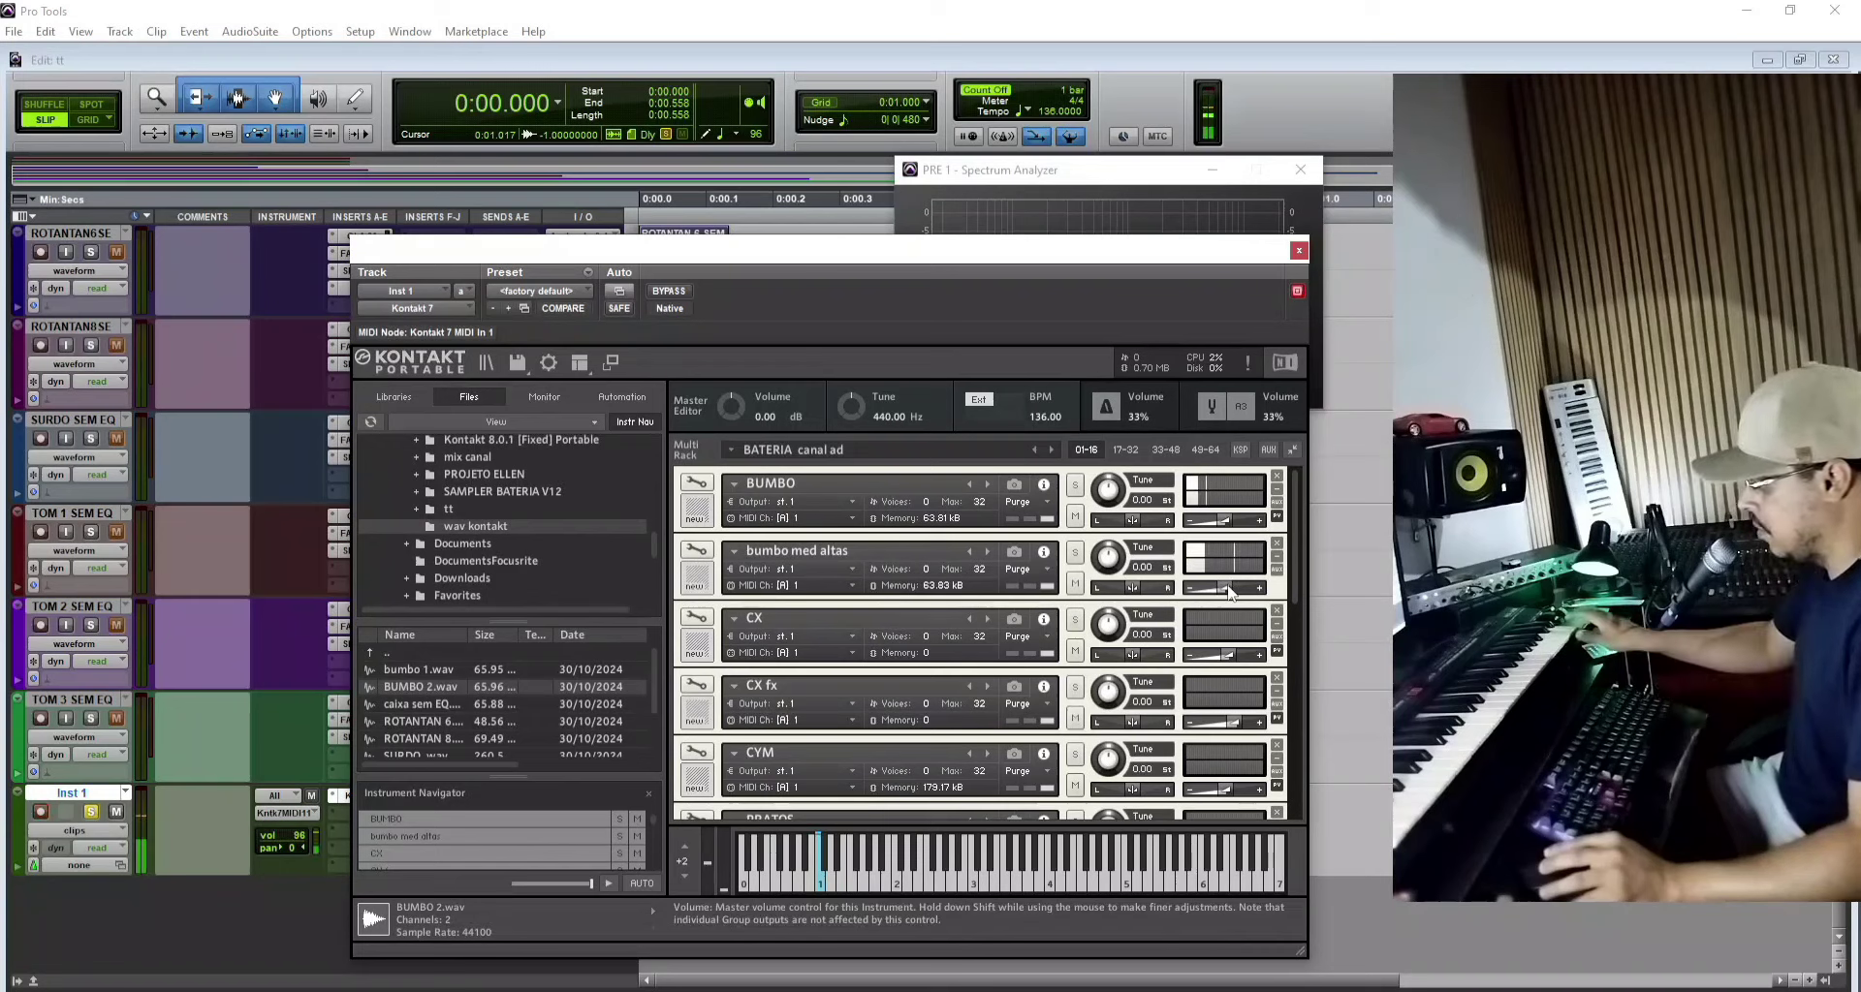
pyautogui.moveTo(1228, 592); pyautogui.dragTo(1247, 595)
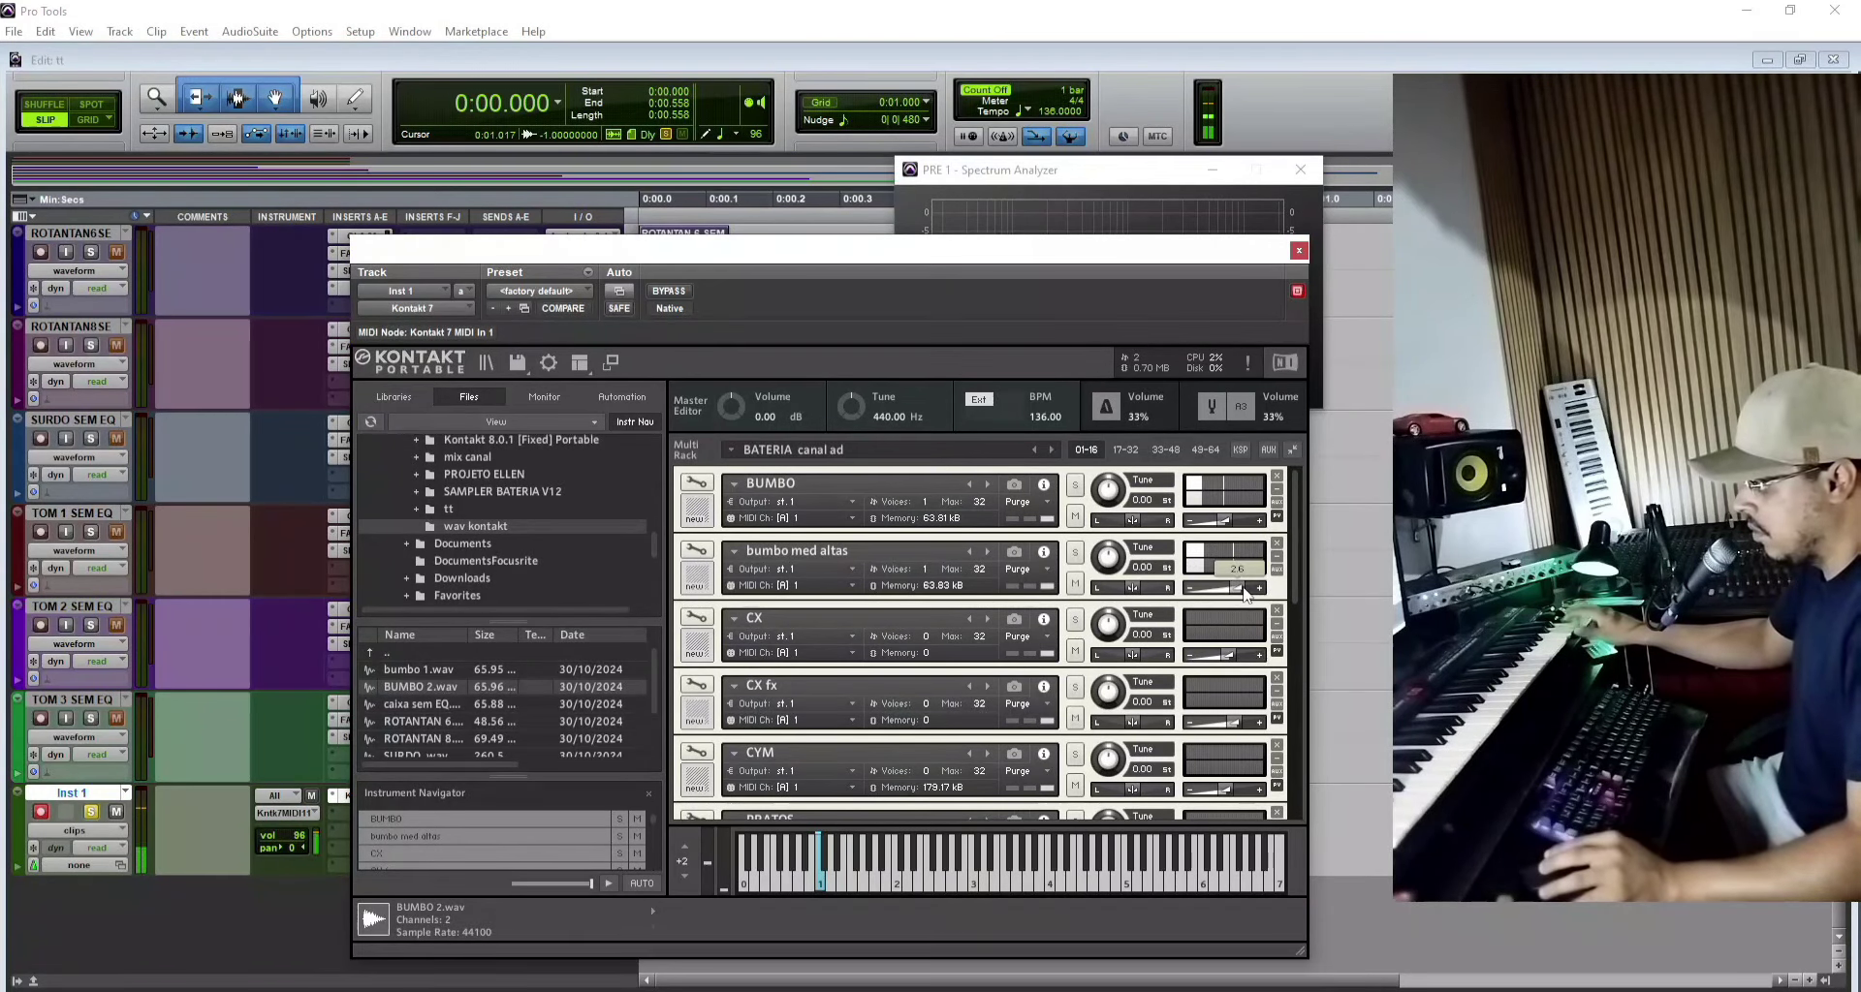
pyautogui.moveTo(1223, 521); pyautogui.dragTo(1254, 521)
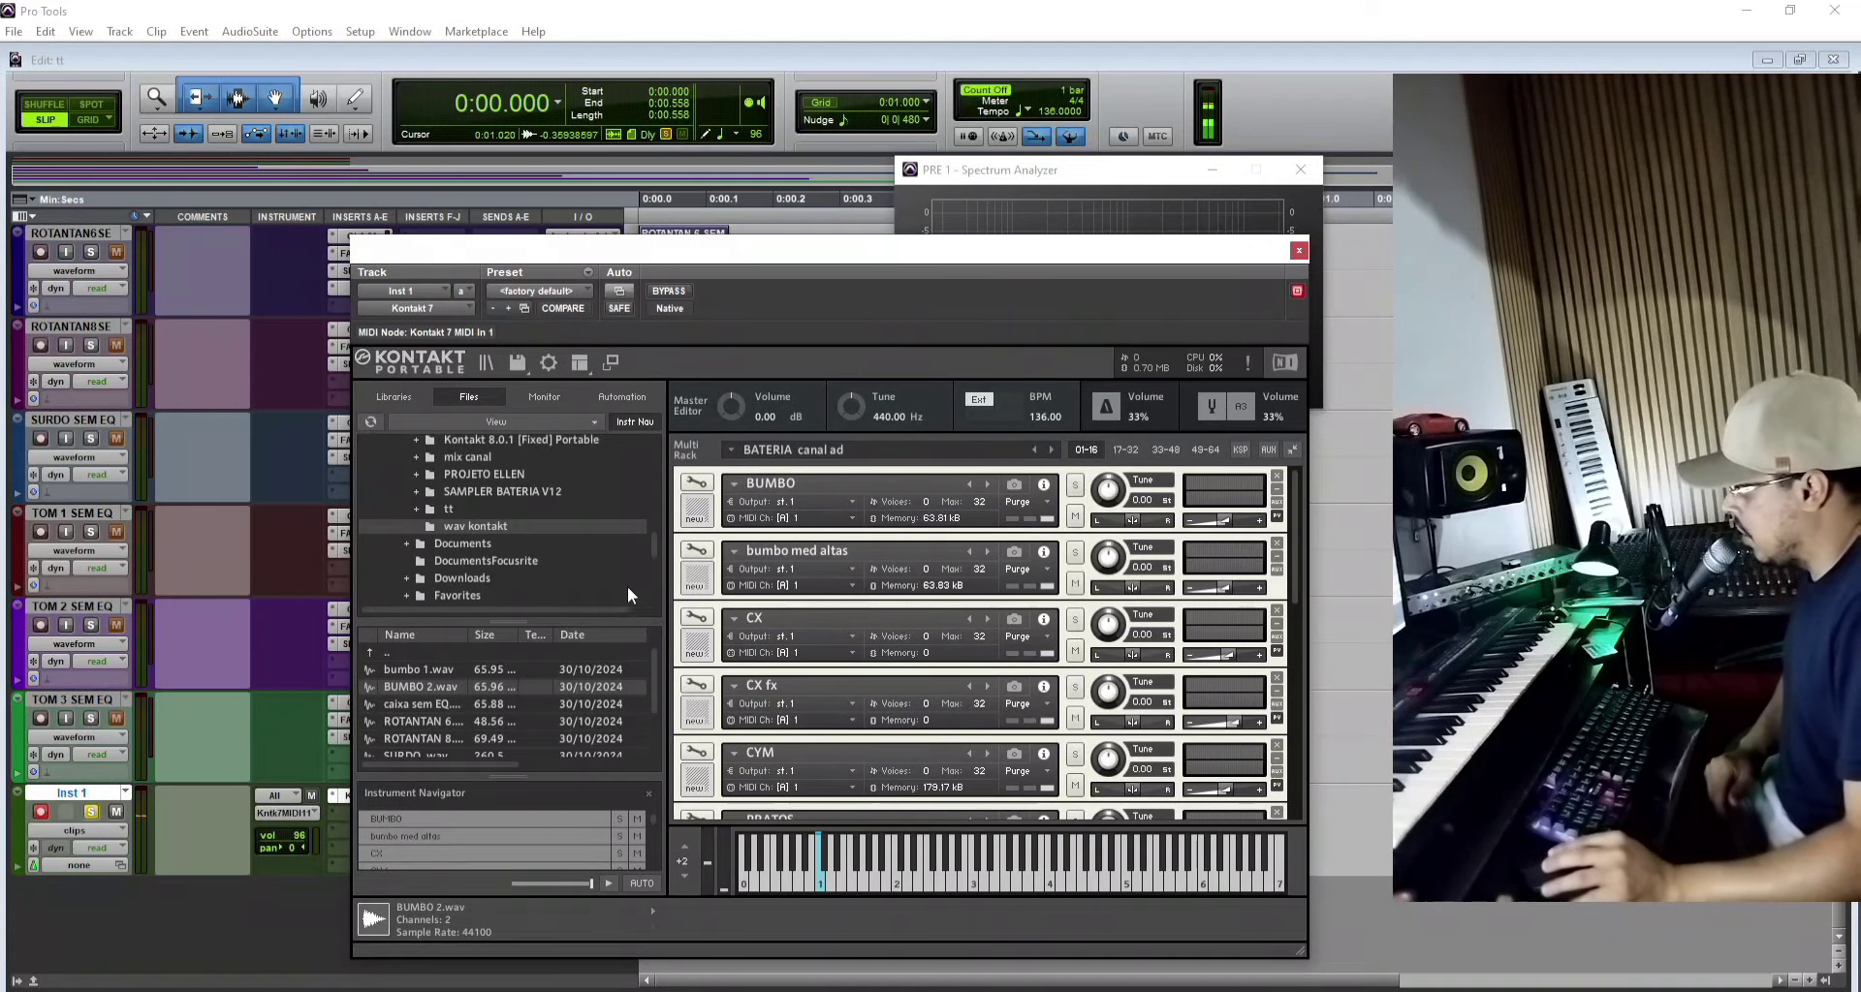
# Step: Map caixa sem EQ.wav into the CX instrument as a single E1 zone
pyautogui.click(695, 618)
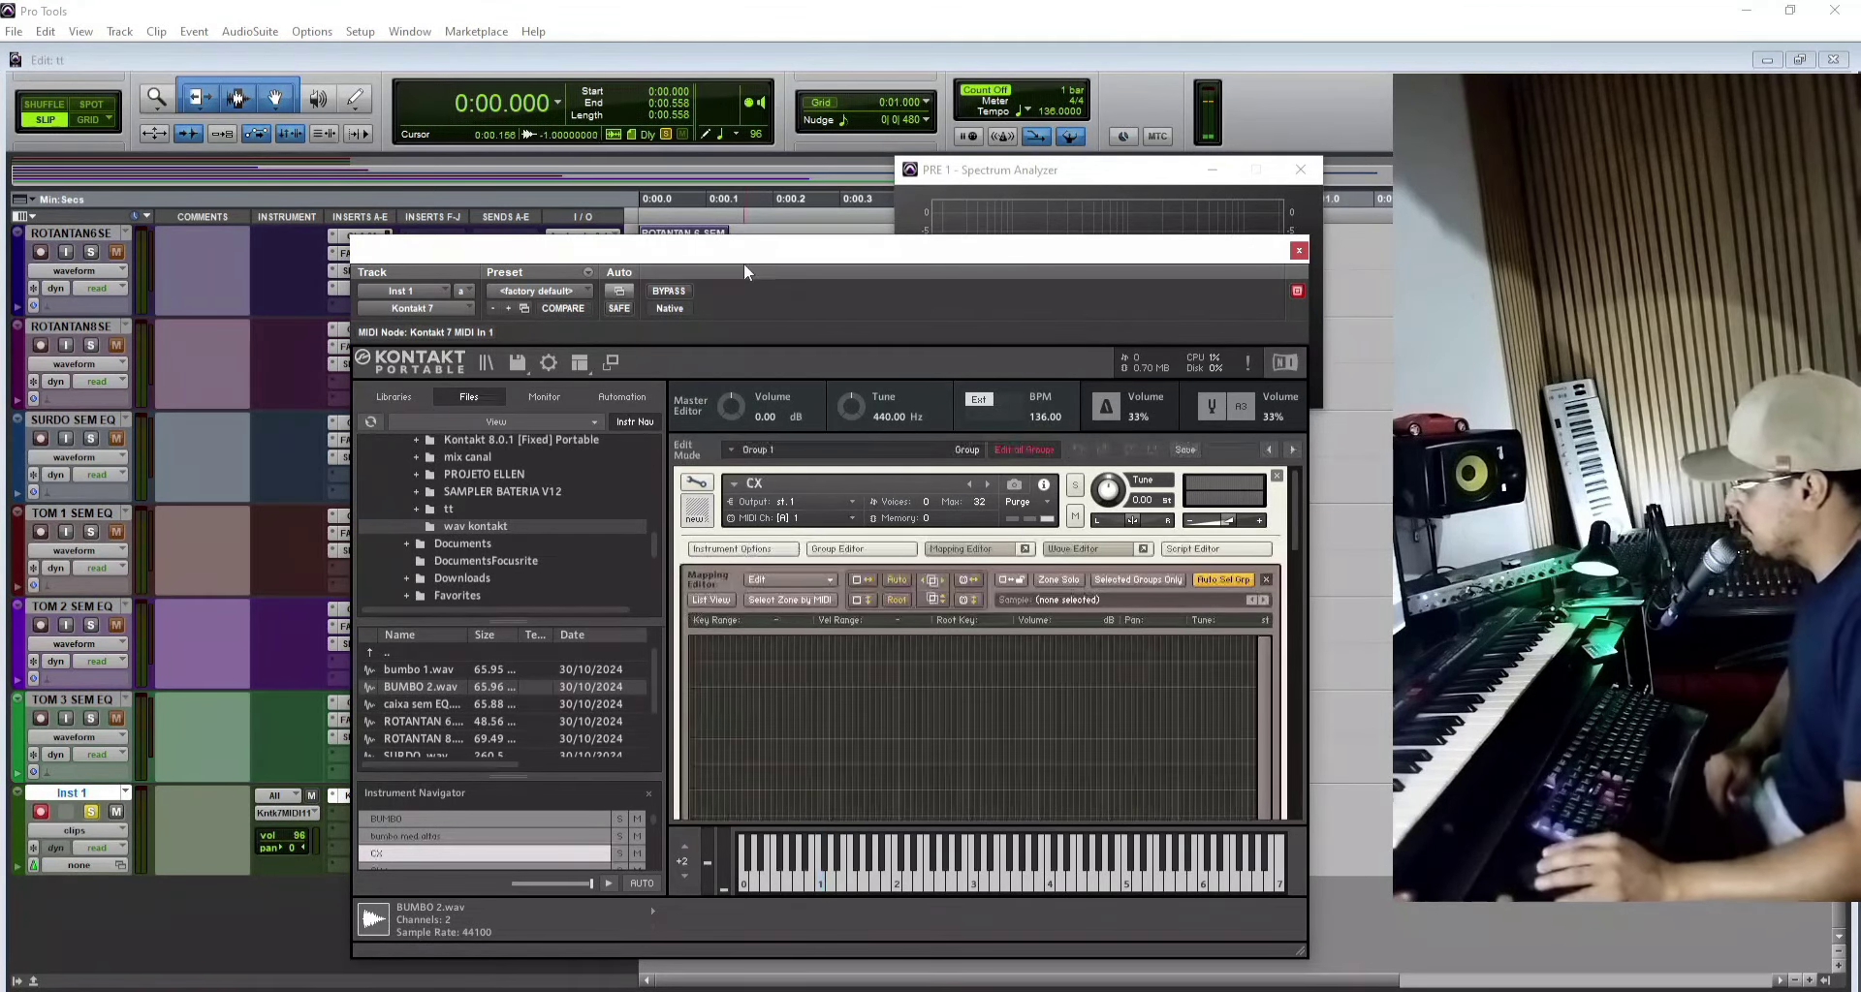
pyautogui.moveTo(749, 264); pyautogui.dragTo(799, 186)
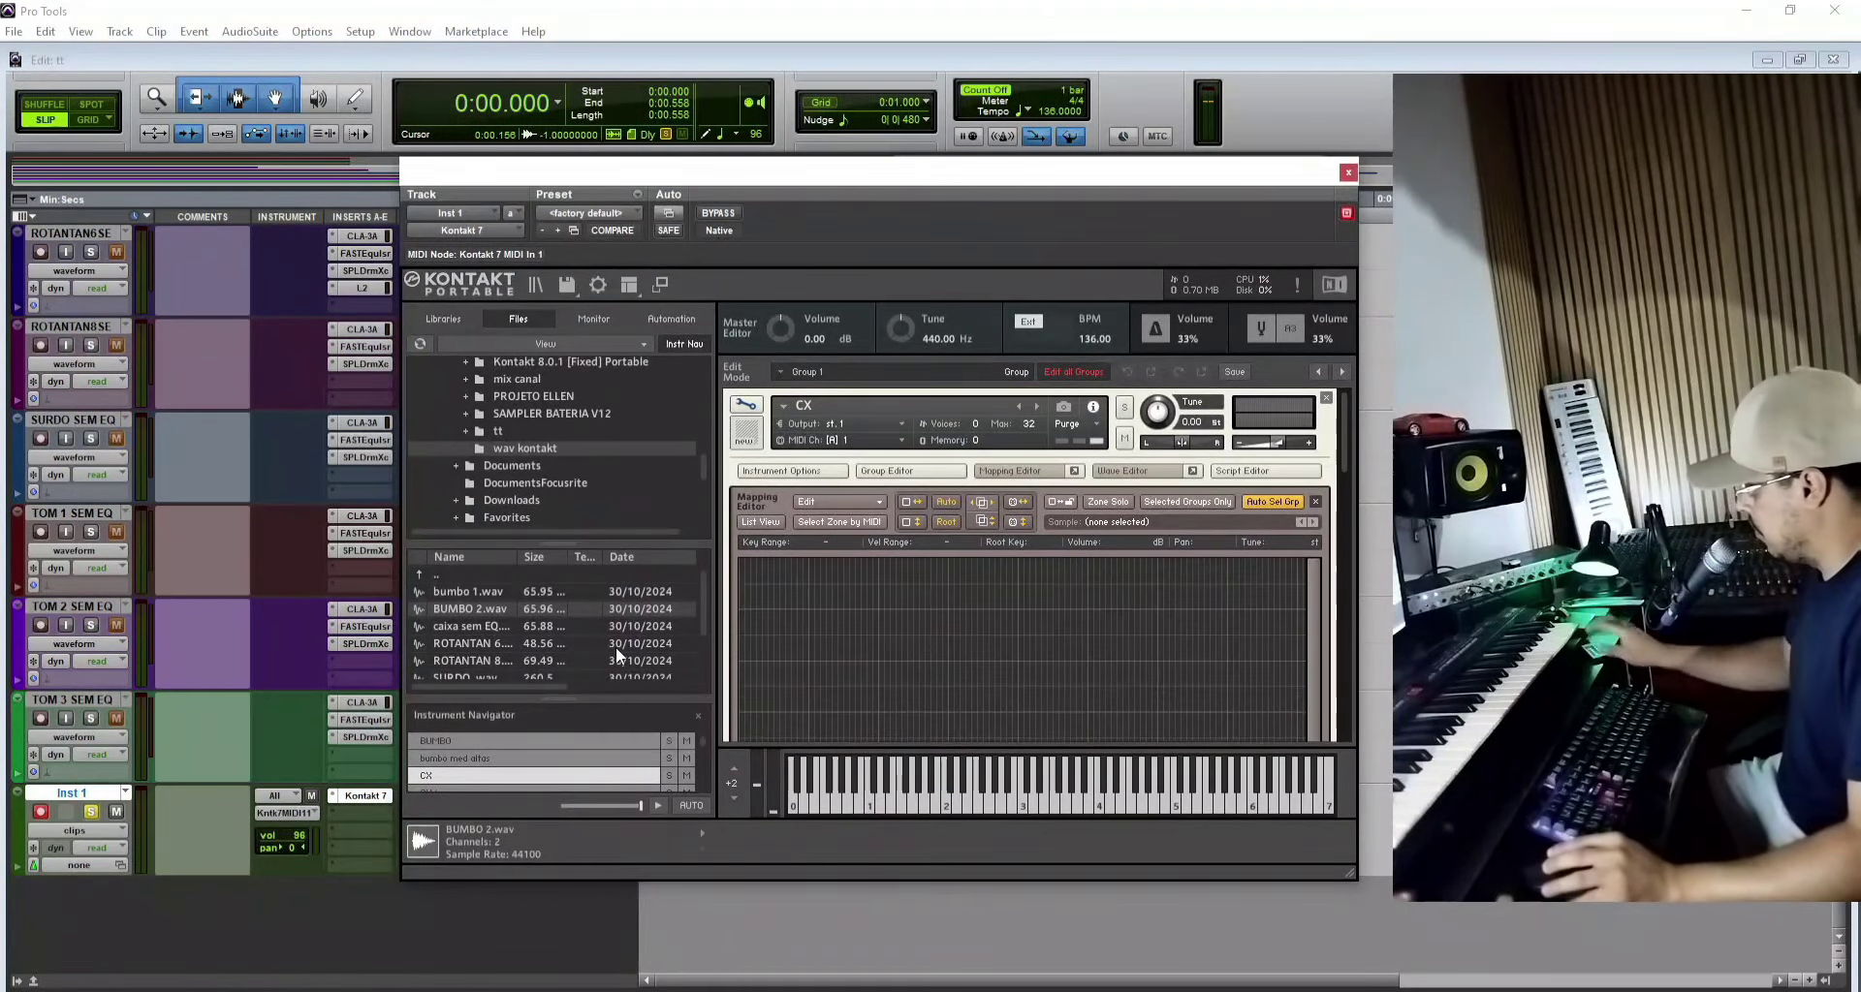
pyautogui.moveTo(473, 625); pyautogui.dragTo(964, 649)
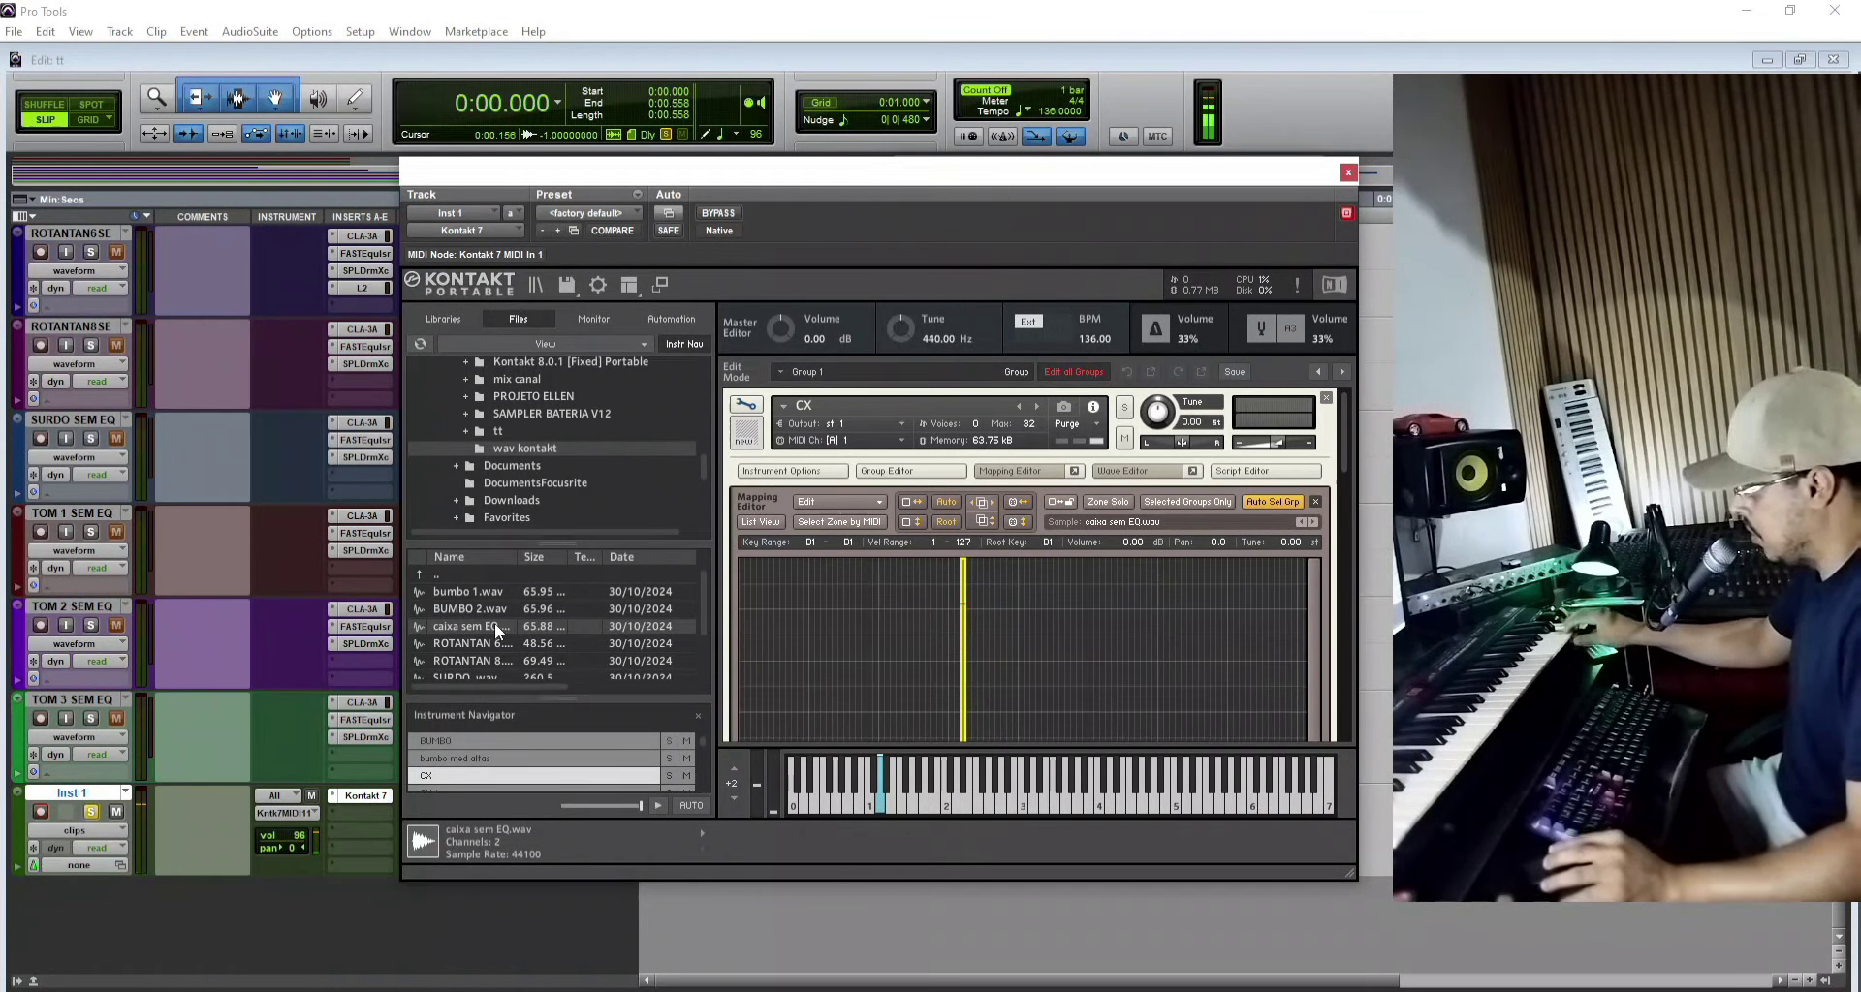
pyautogui.moveTo(494, 628); pyautogui.dragTo(974, 665)
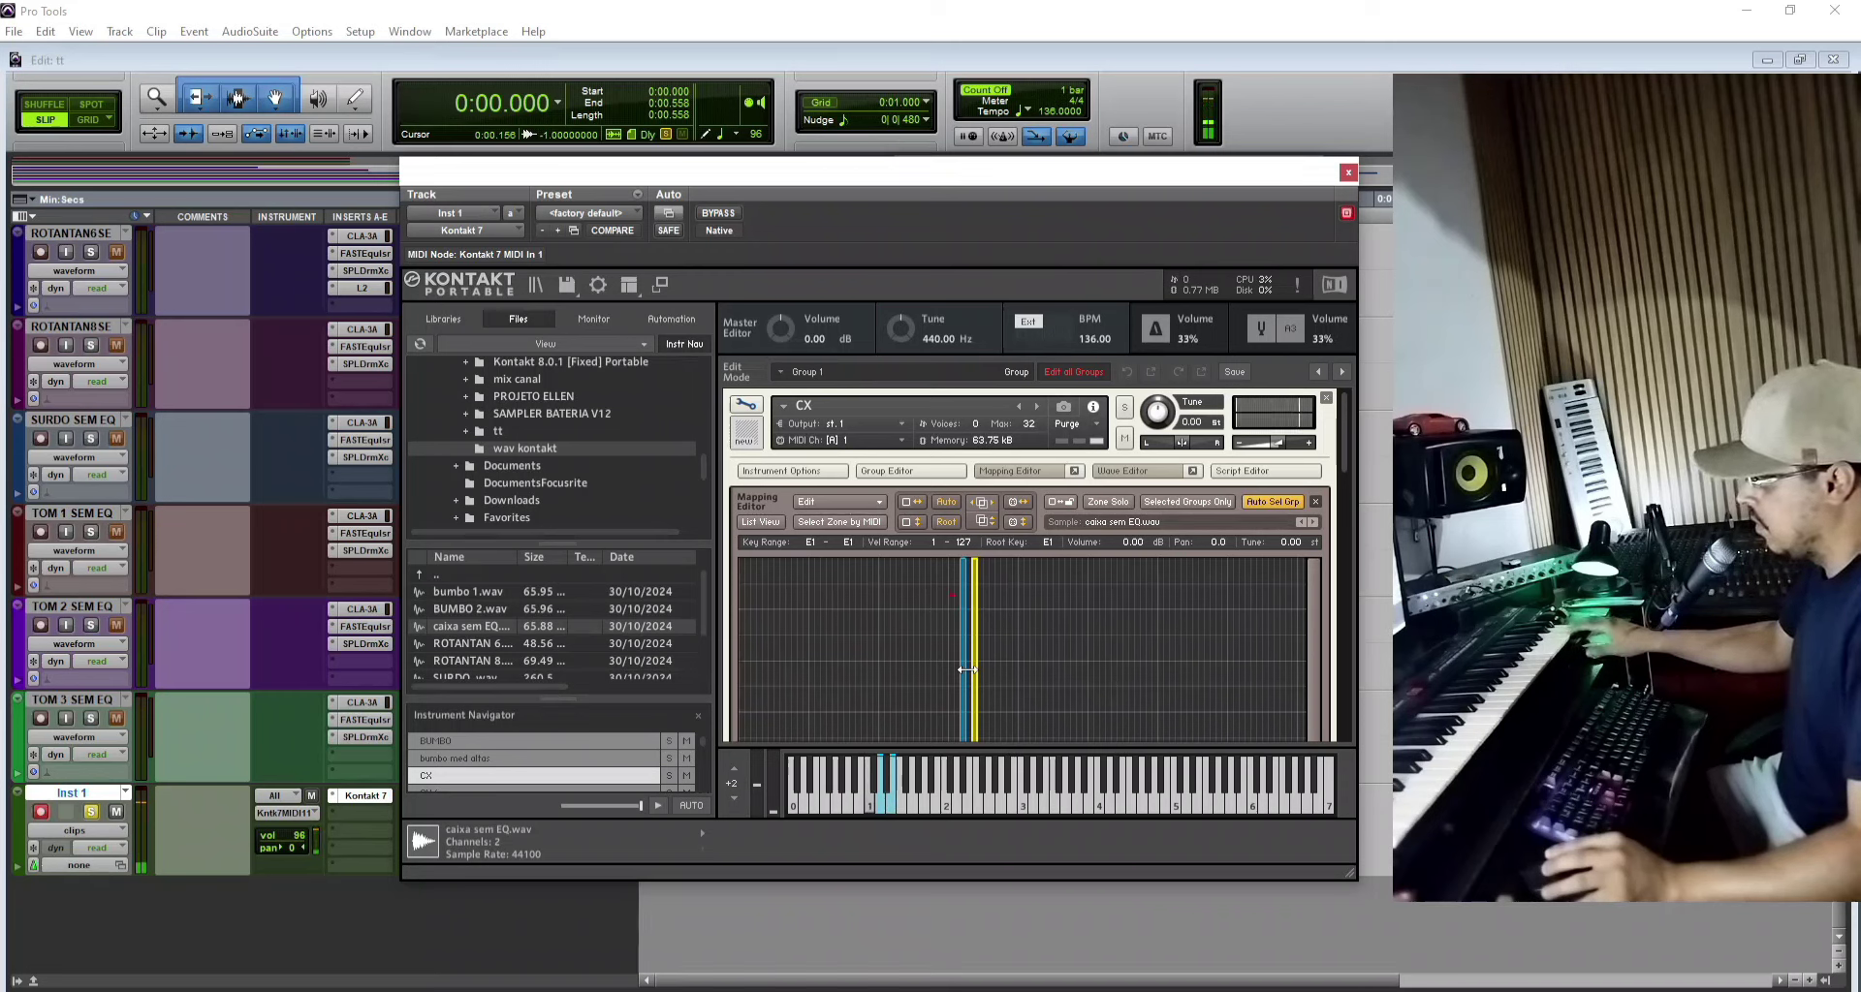
pyautogui.click(746, 405)
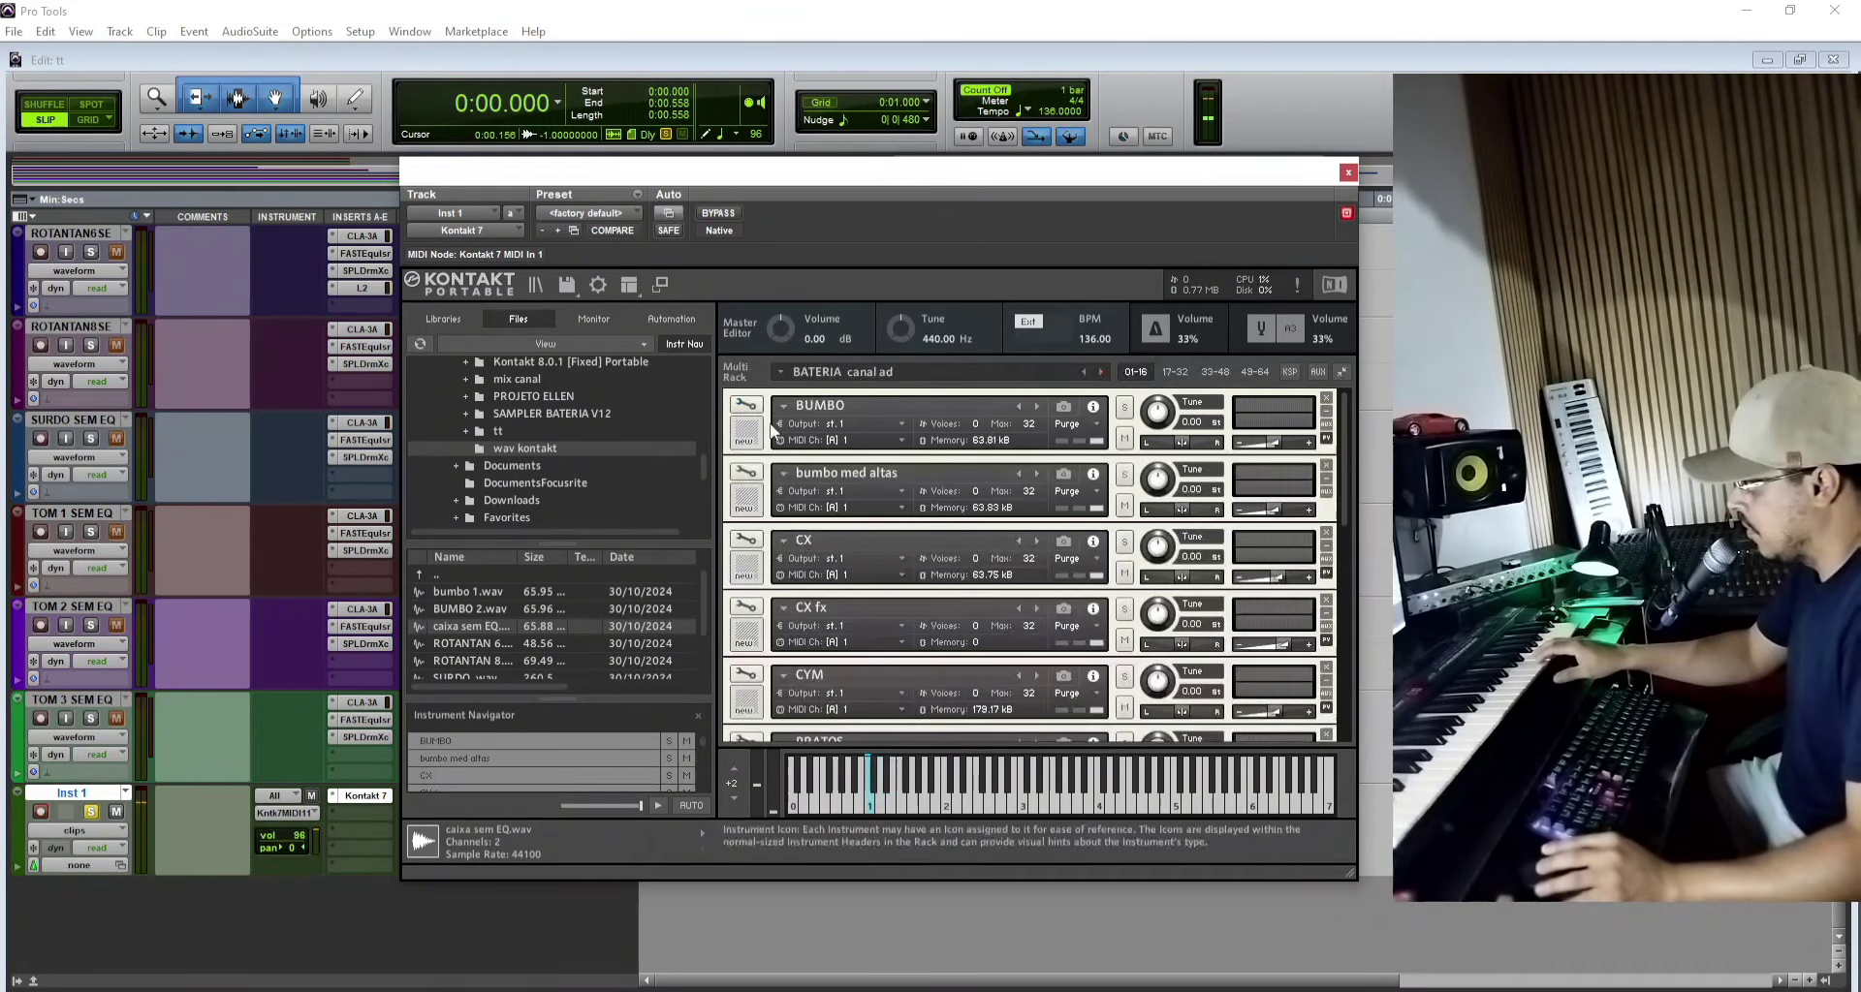
# Step: Map caixa sem EQ.wav into the CX fx instrument as a D#1 zone
pyautogui.click(747, 608)
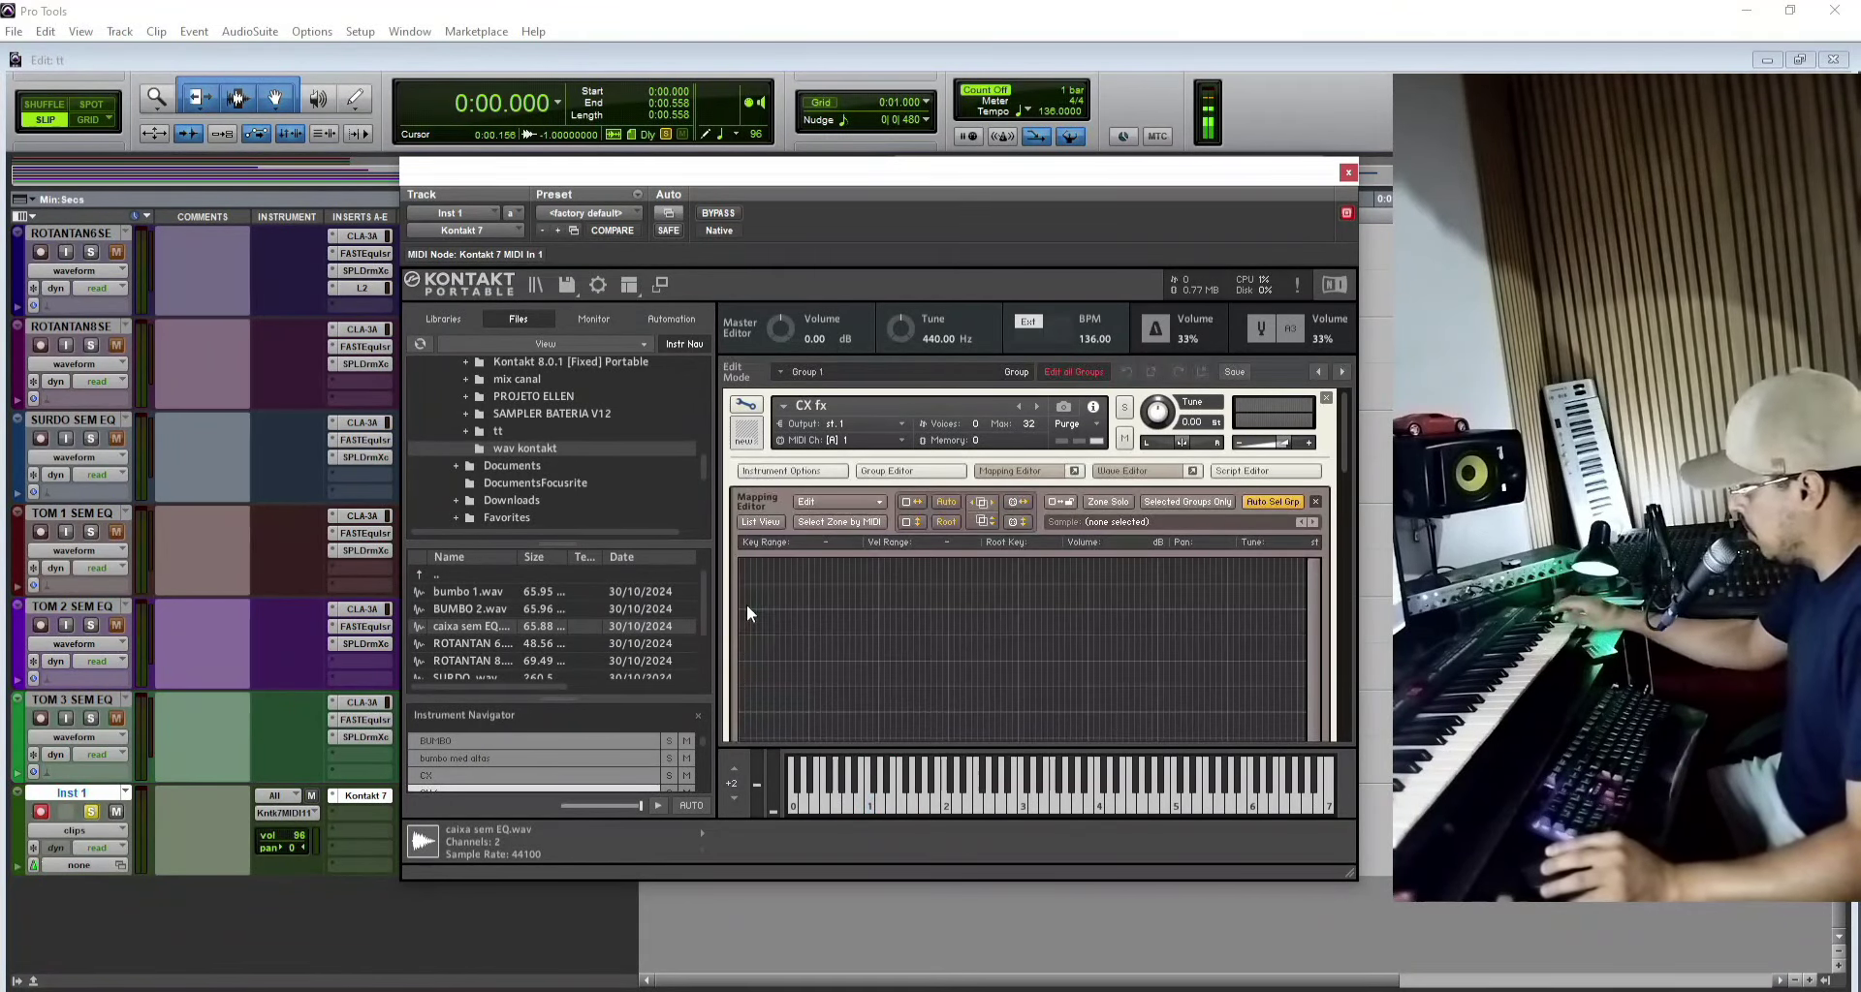
pyautogui.moveTo(472, 625); pyautogui.dragTo(967, 648)
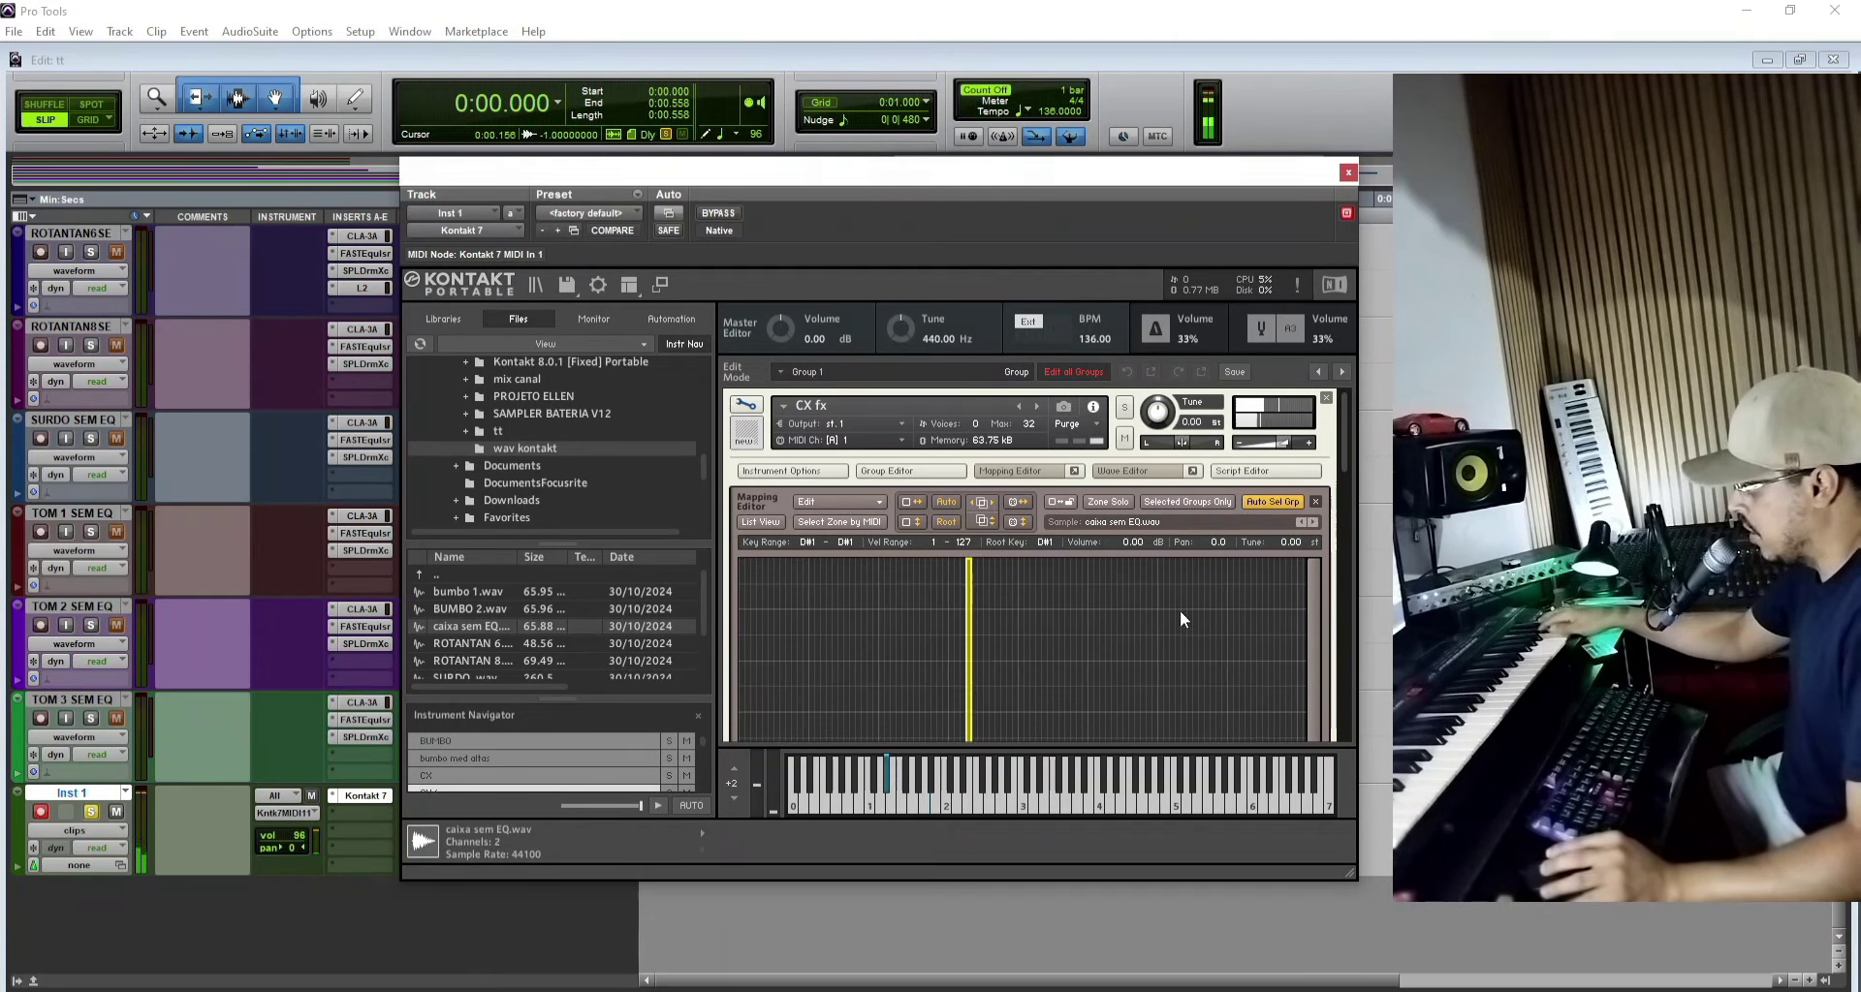
pyautogui.moveTo(1347, 446)
pyautogui.mouseDown()
pyautogui.moveTo(1314, 715)
pyautogui.moveTo(1315, 456)
pyautogui.mouseUp()
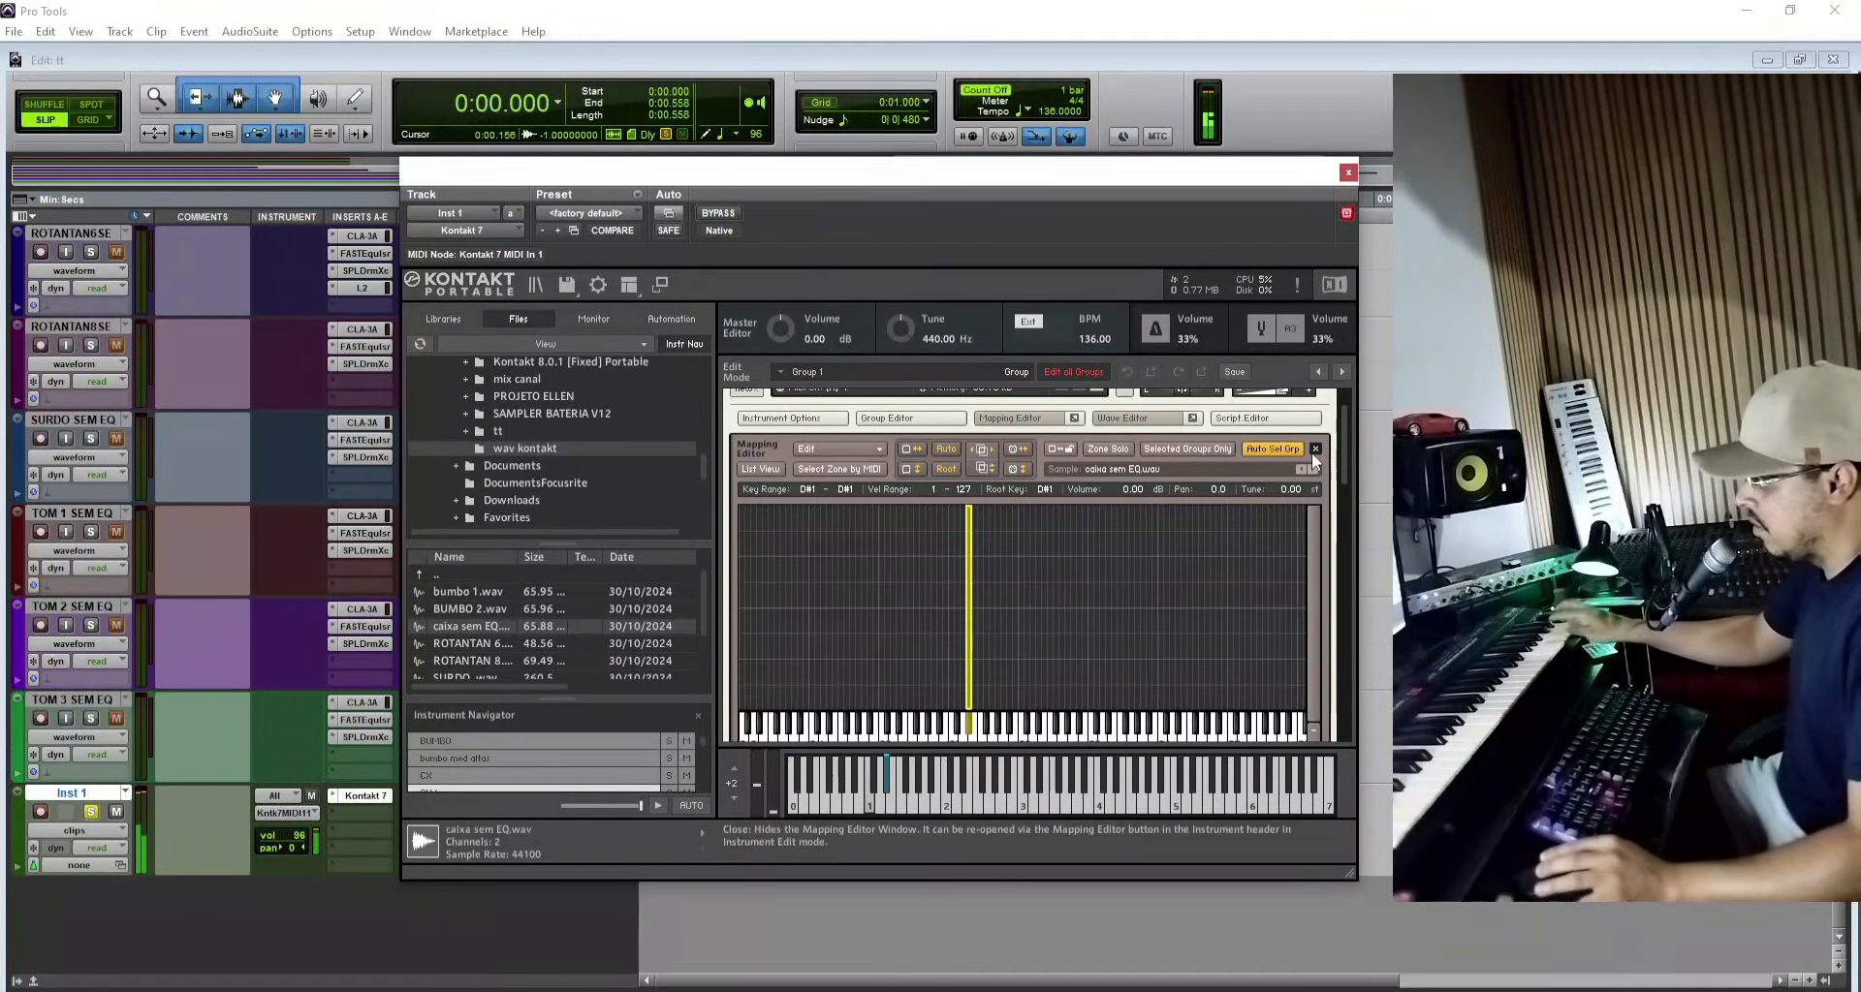
pyautogui.scroll(1, 1345, 455)
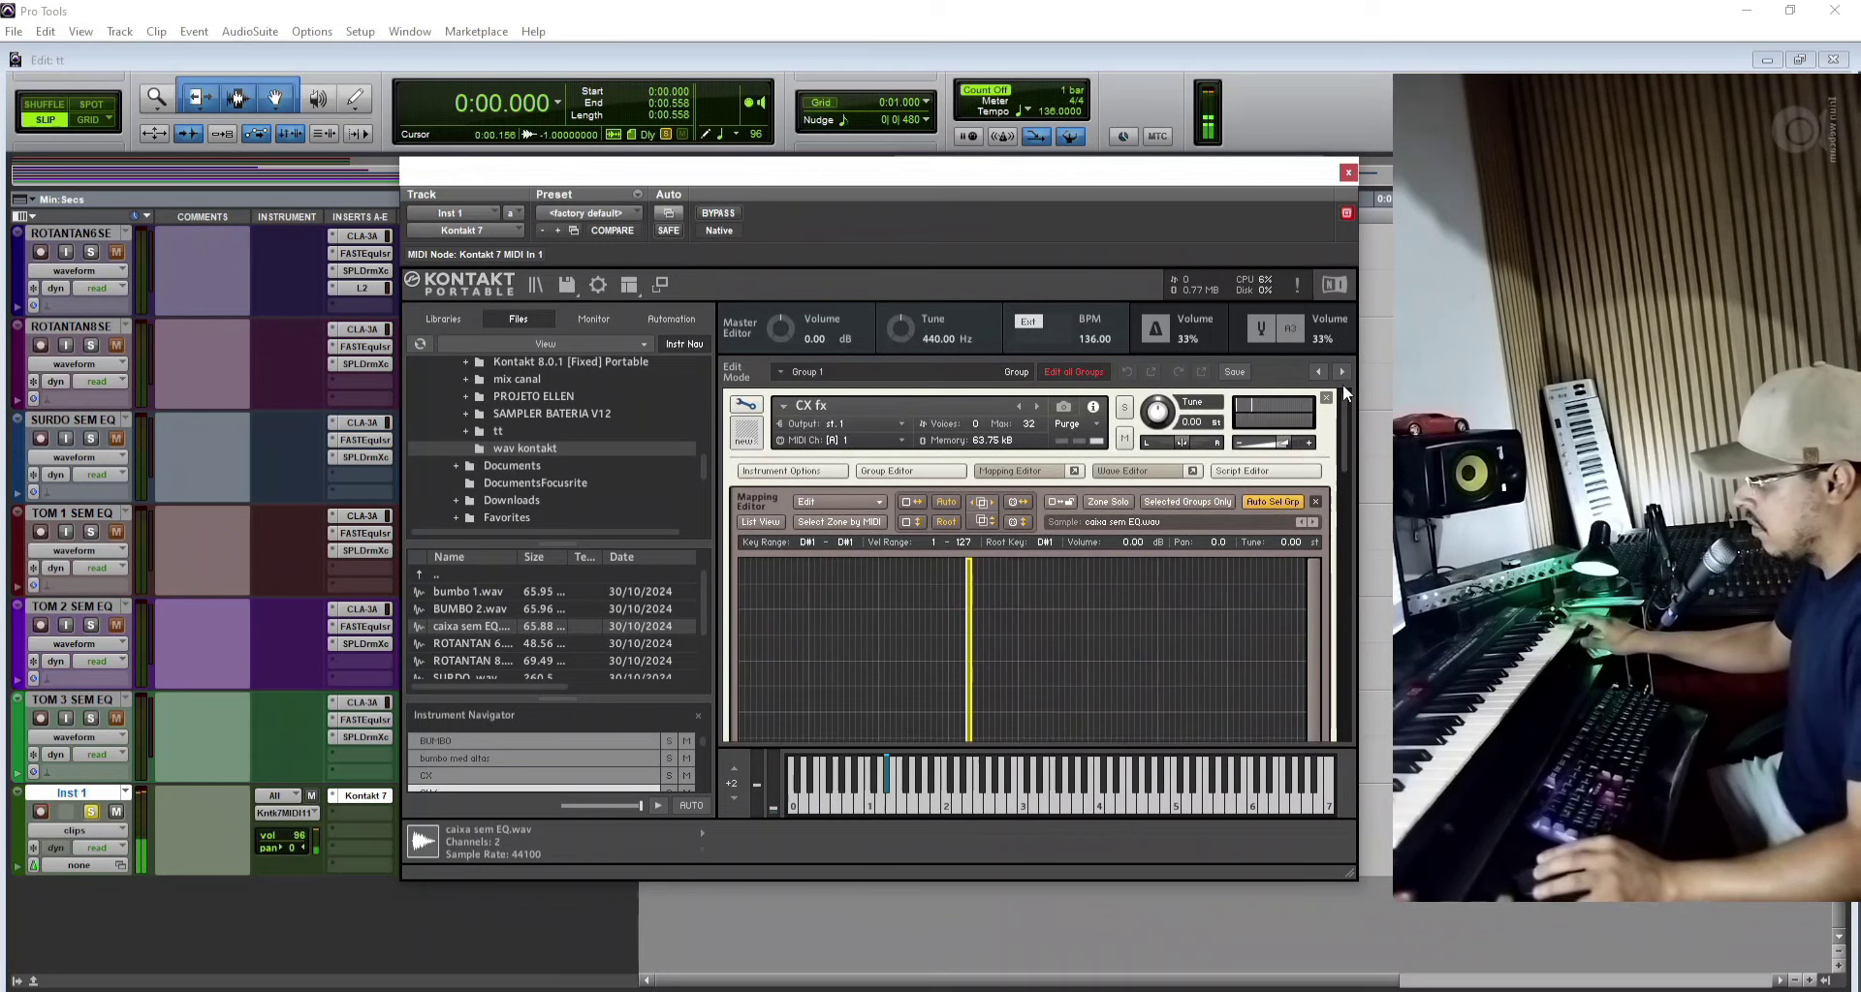
pyautogui.click(746, 407)
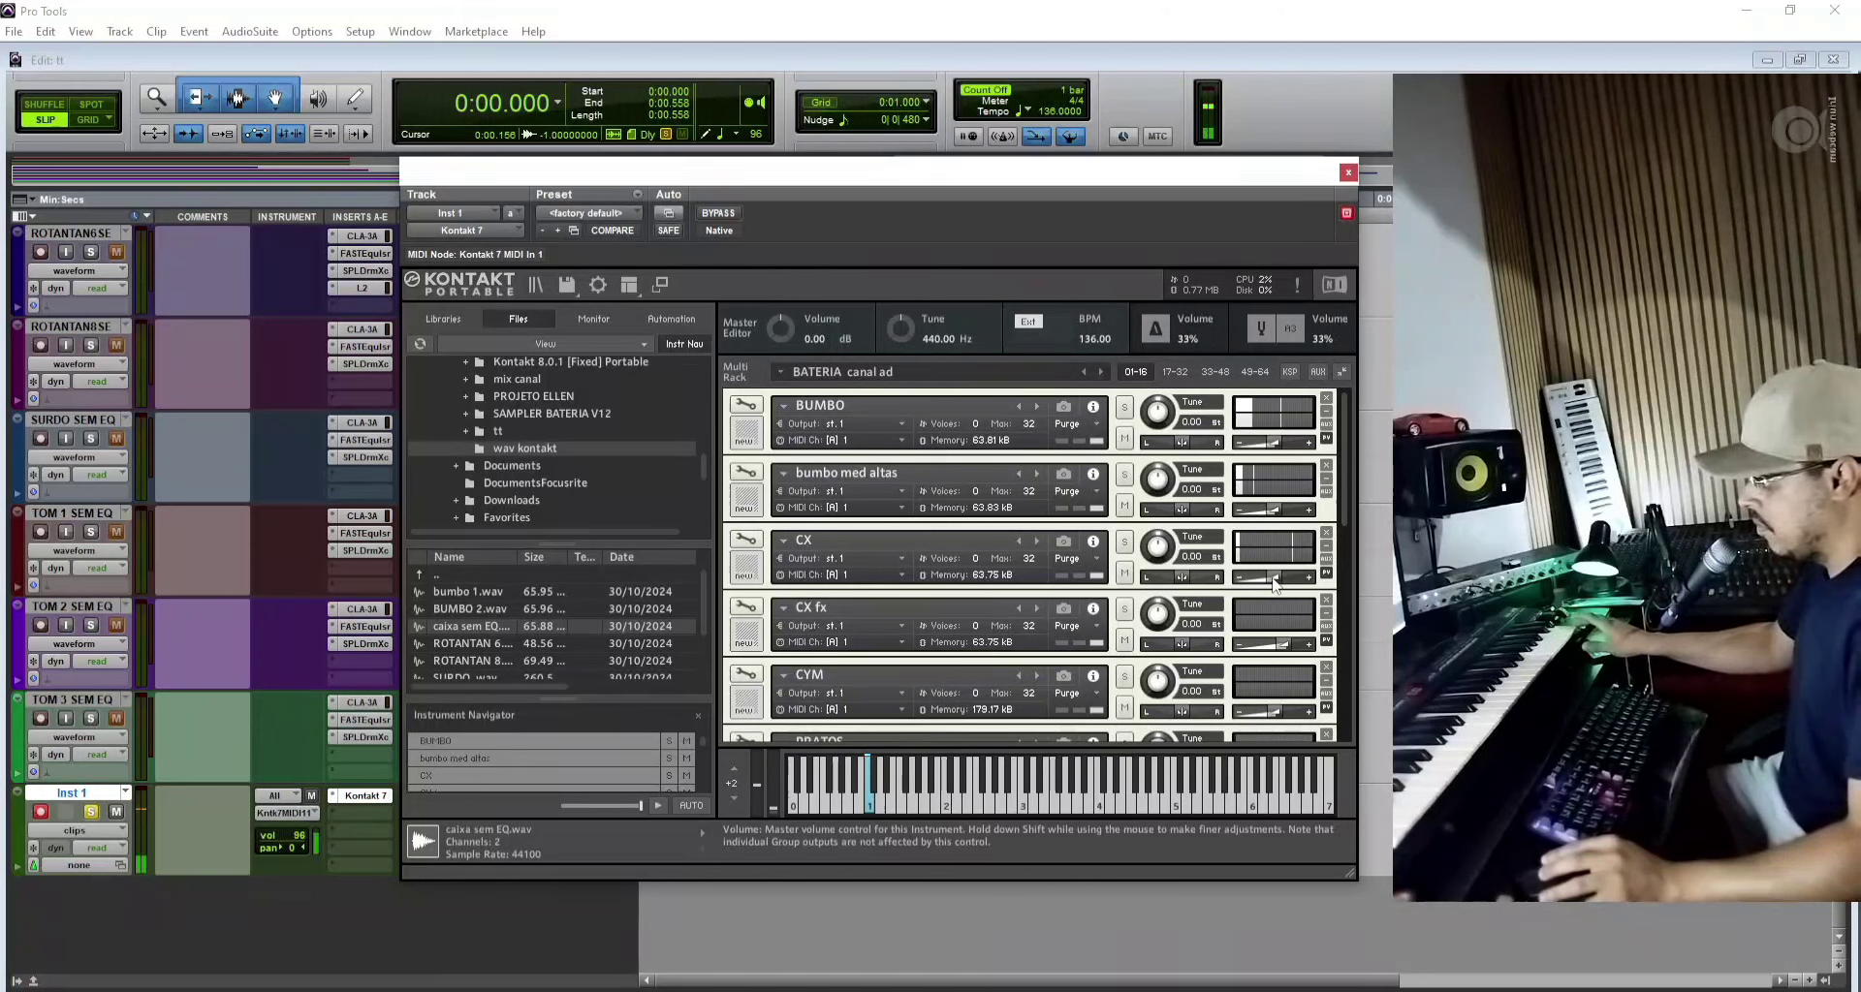
# Step: Slightly lower the CX snare volume and fine-tune the BUMBO kick volume
pyautogui.moveTo(1275, 584); pyautogui.dragTo(1285, 583)
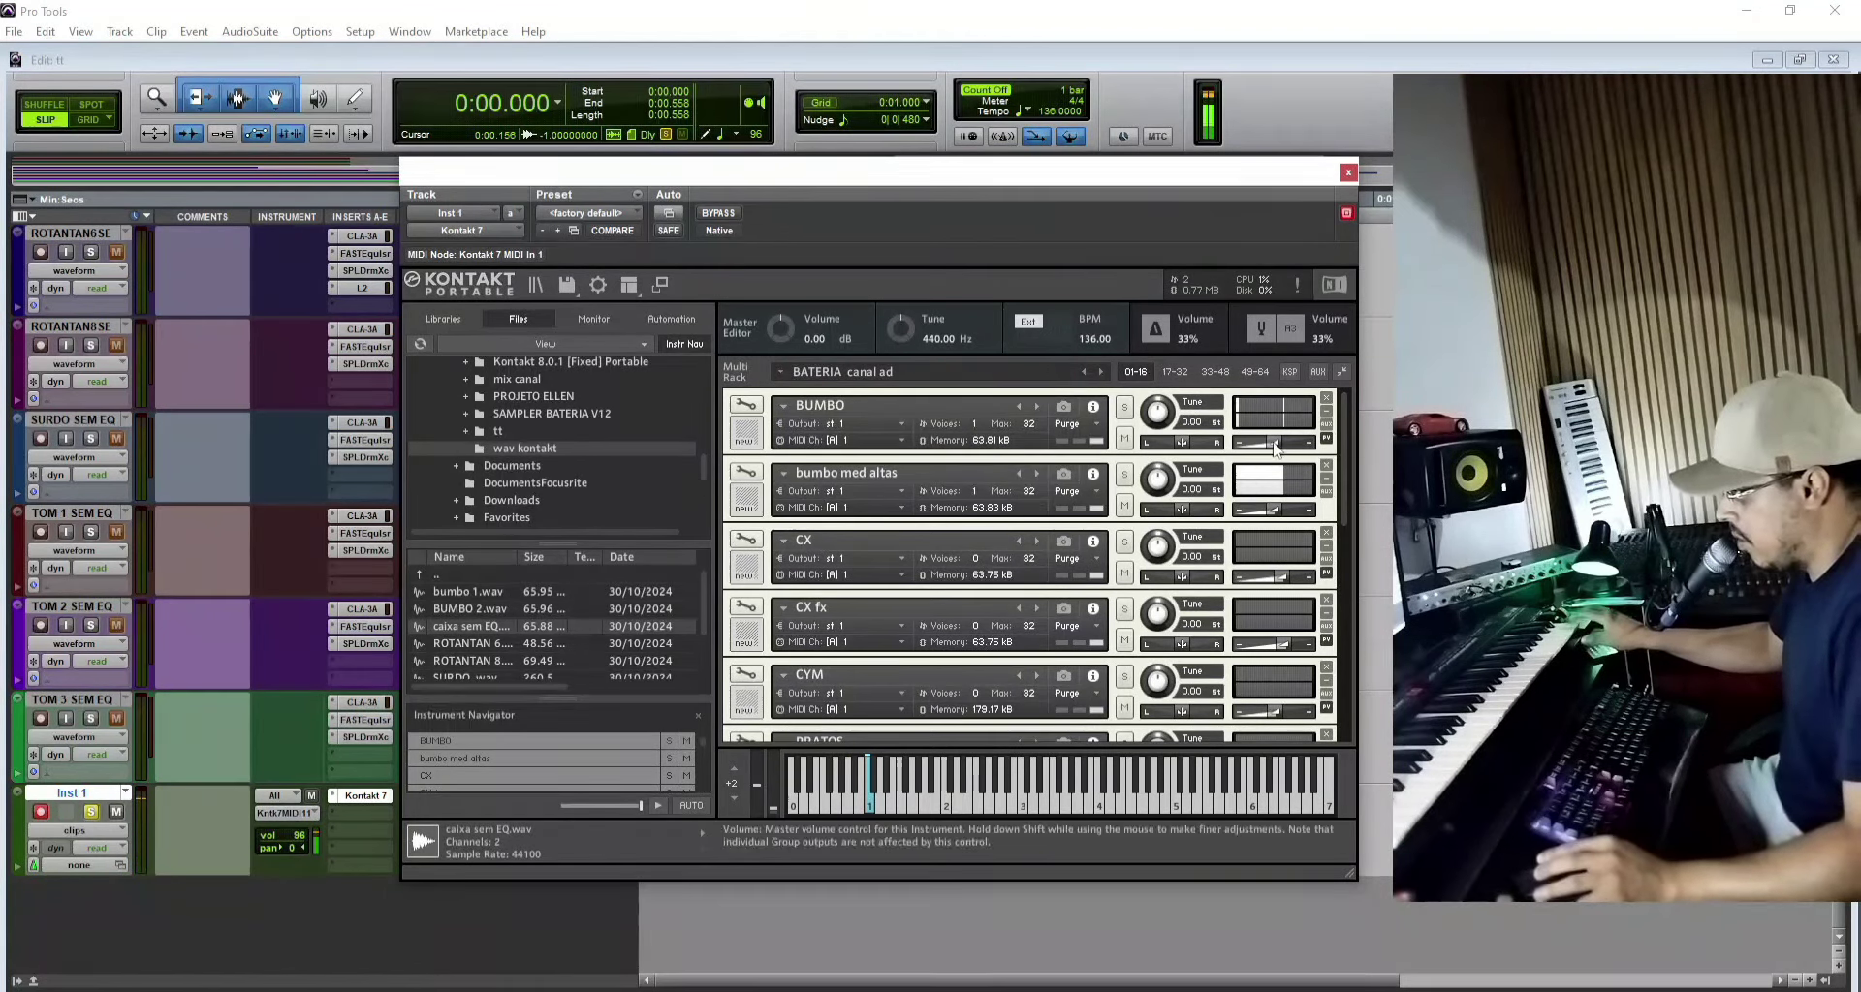
pyautogui.moveTo(1275, 445); pyautogui.dragTo(1292, 445)
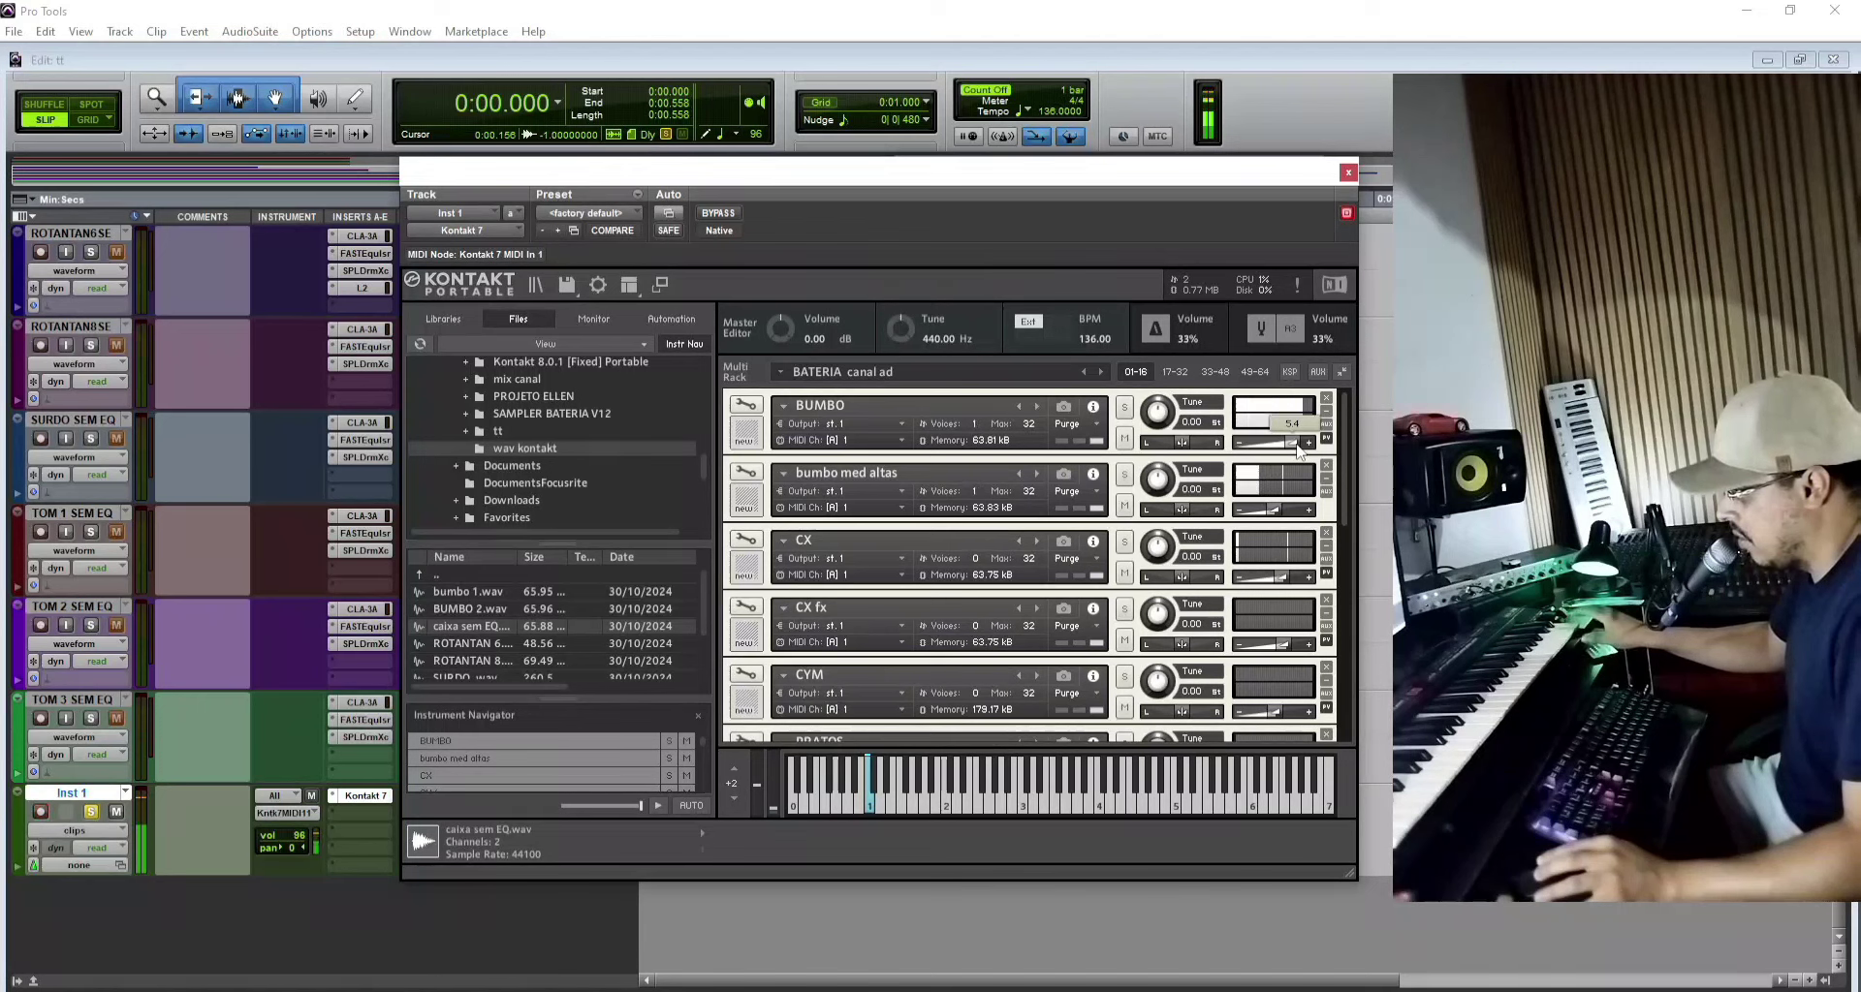
pyautogui.moveTo(1297, 442); pyautogui.dragTo(1283, 520)
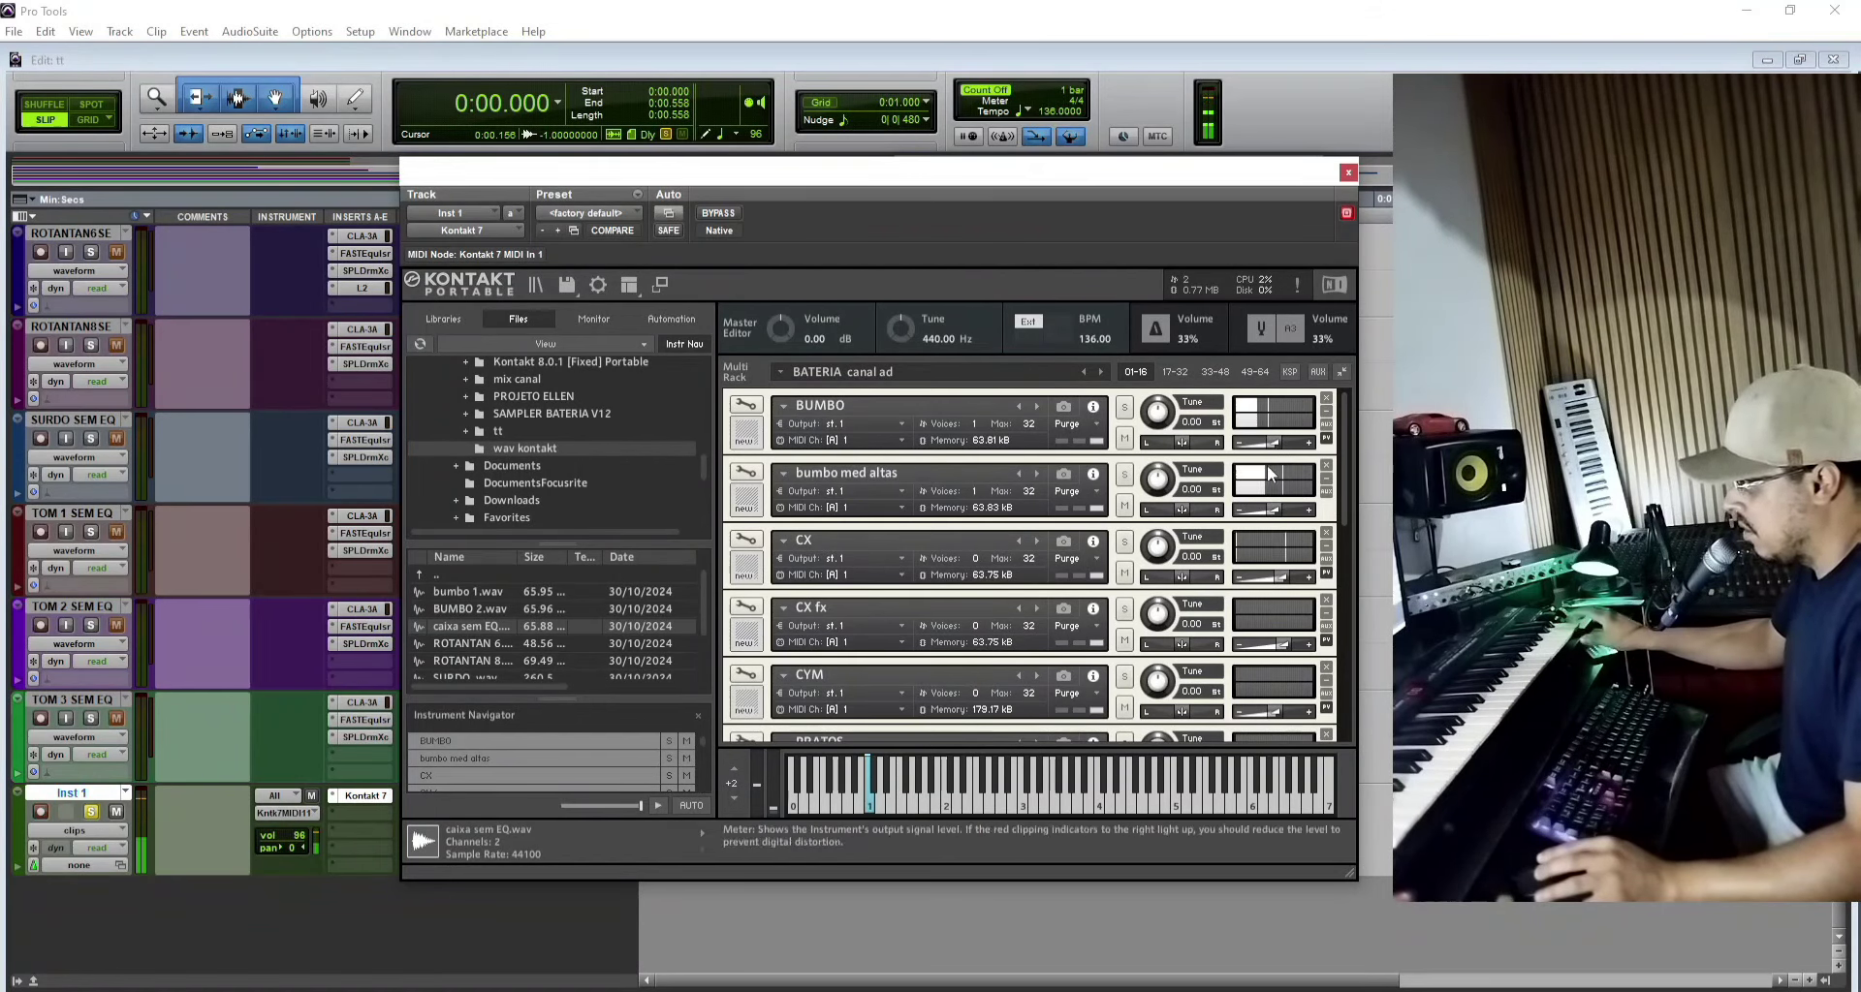
pyautogui.moveTo(1275, 449); pyautogui.dragTo(1283, 455)
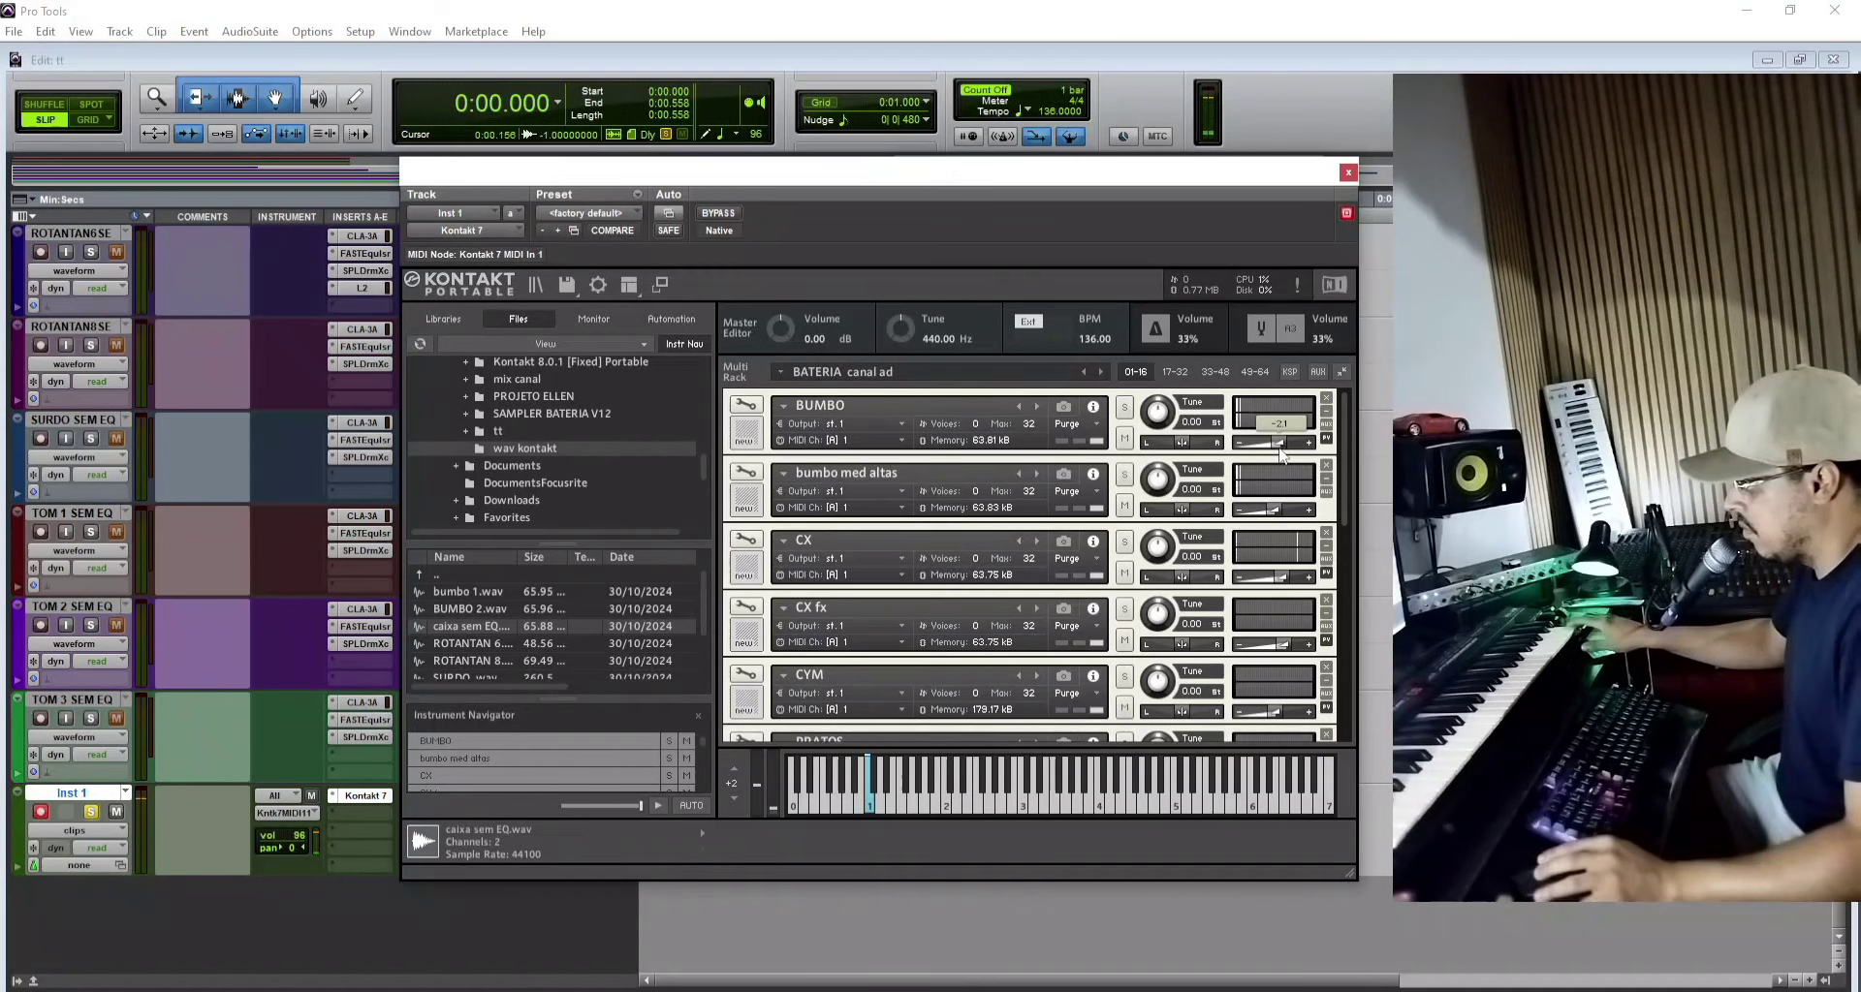
pyautogui.scroll(-1, 887, 582)
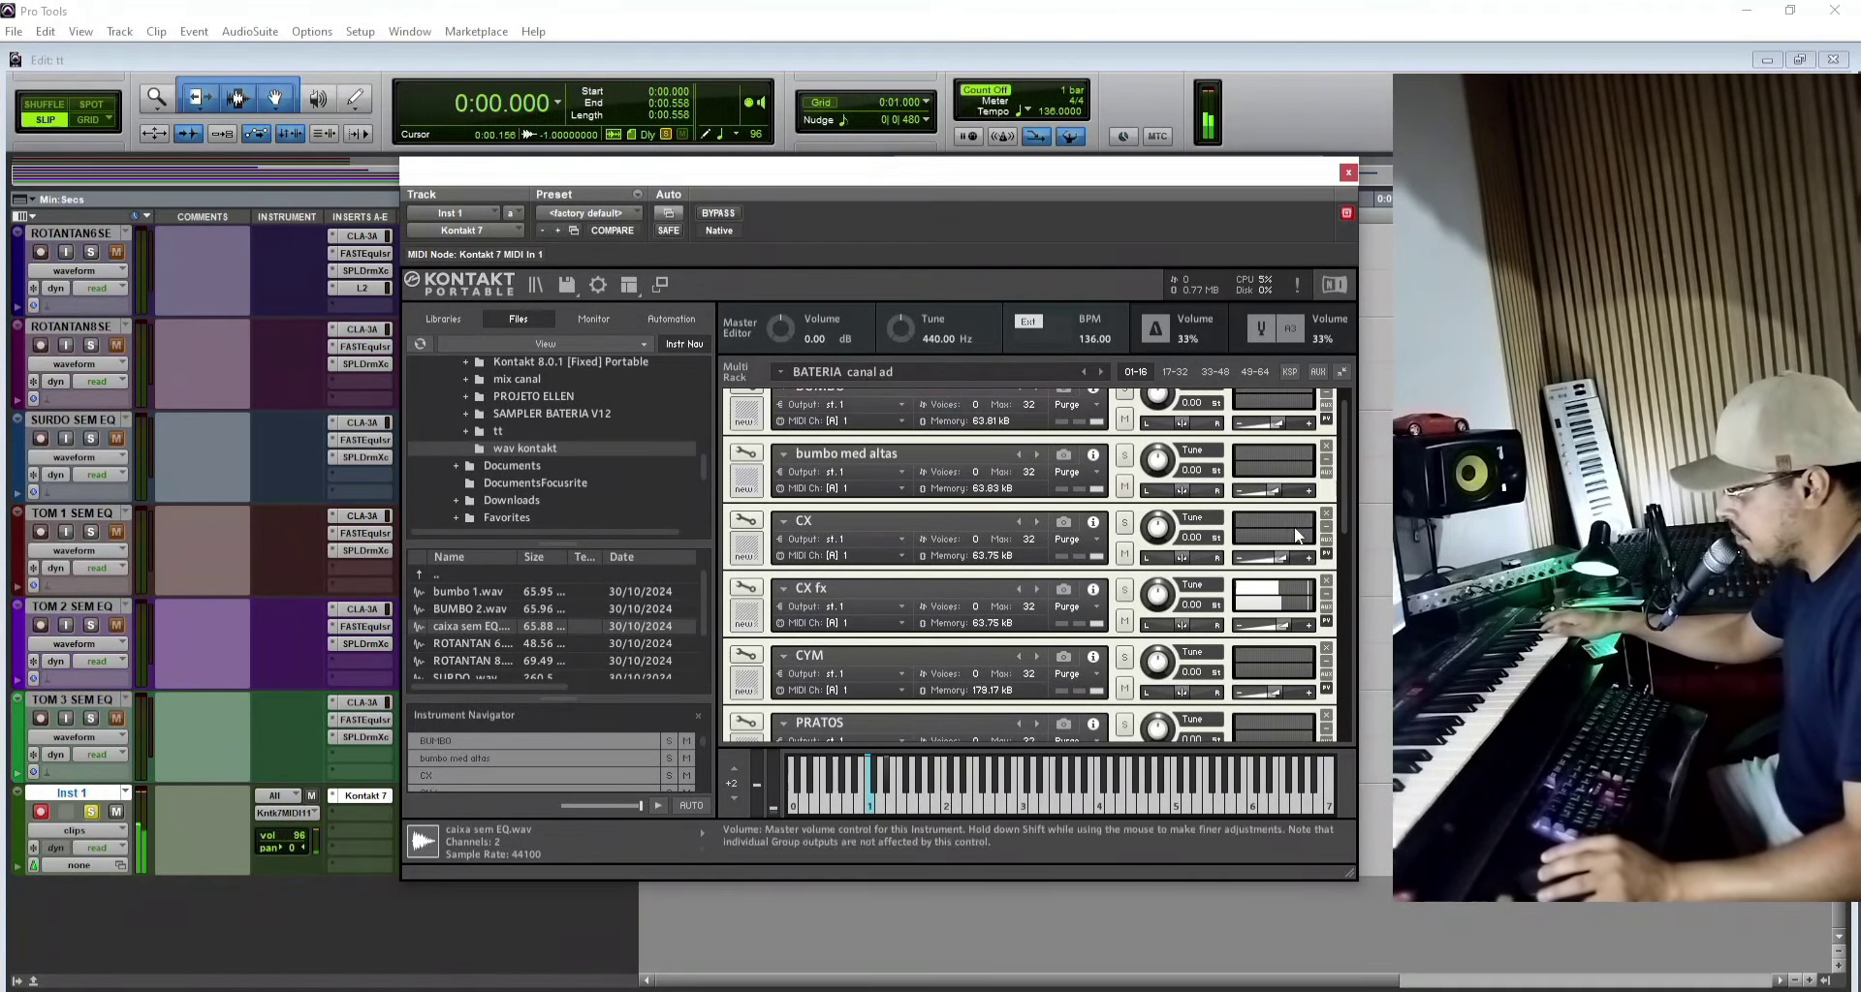
pyautogui.moveTo(1345, 469); pyautogui.dragTo(1337, 509)
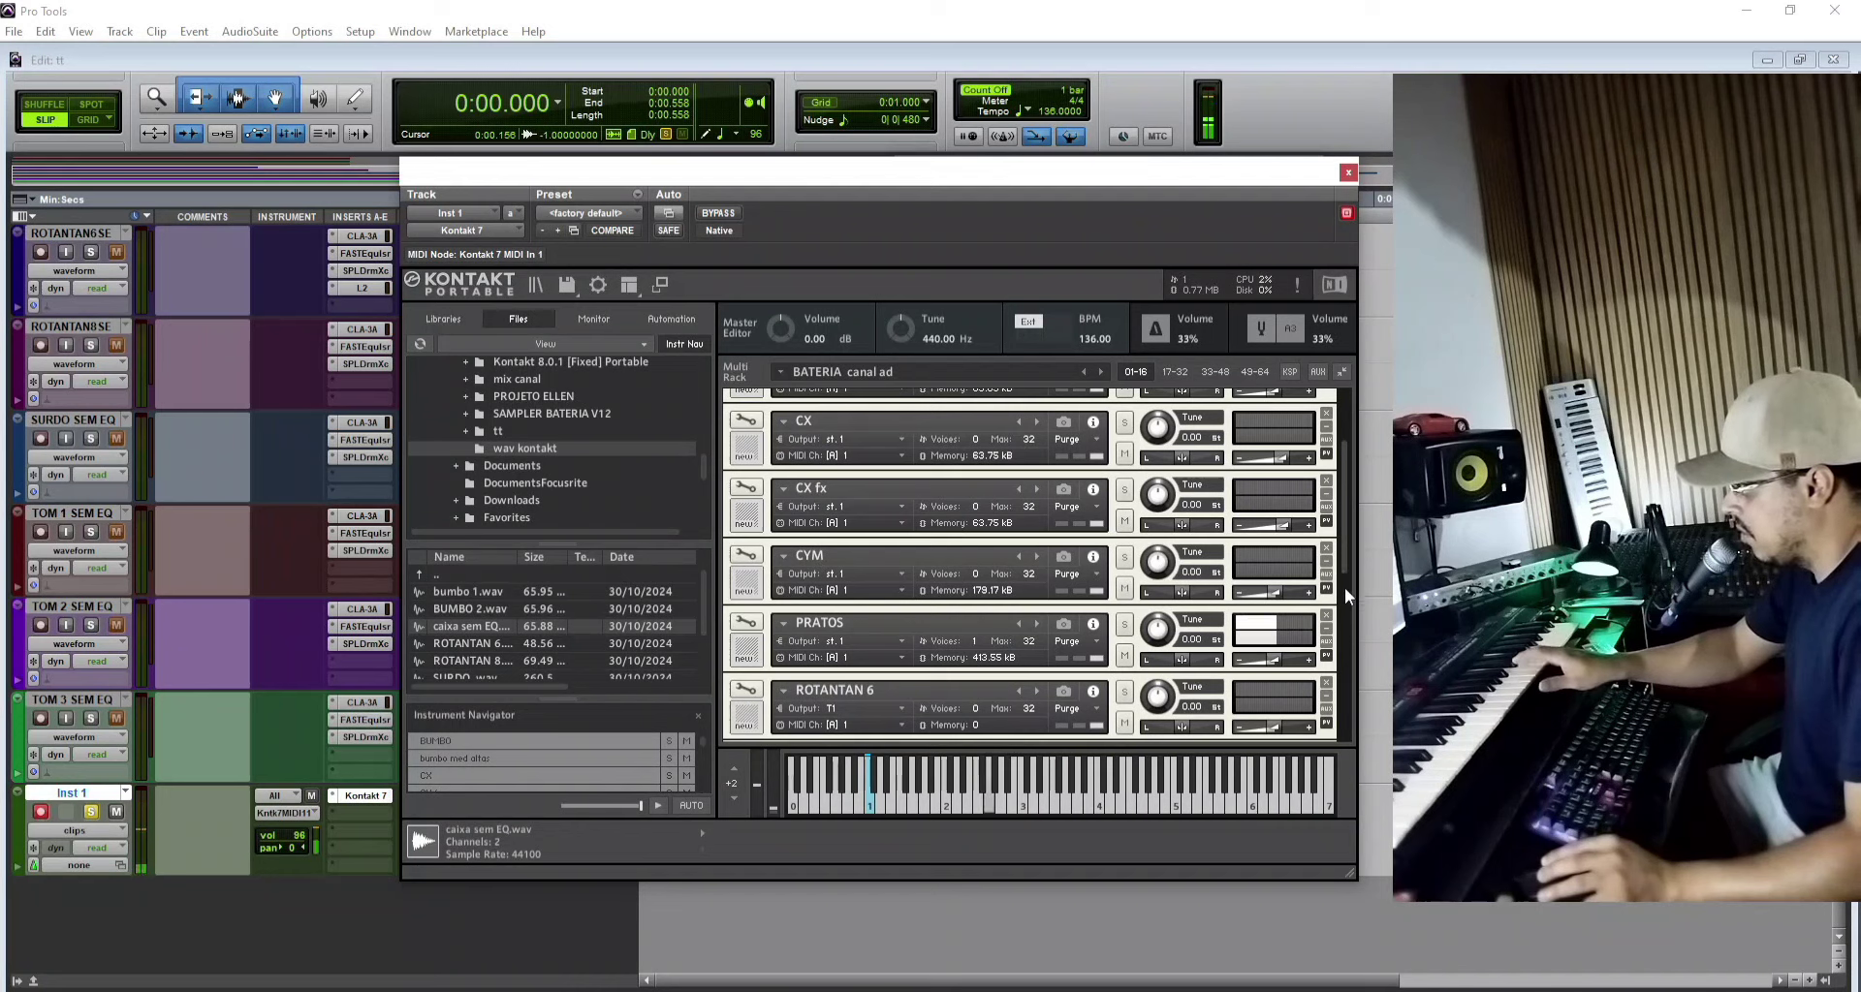
pyautogui.moveTo(1339, 536); pyautogui.dragTo(1341, 587)
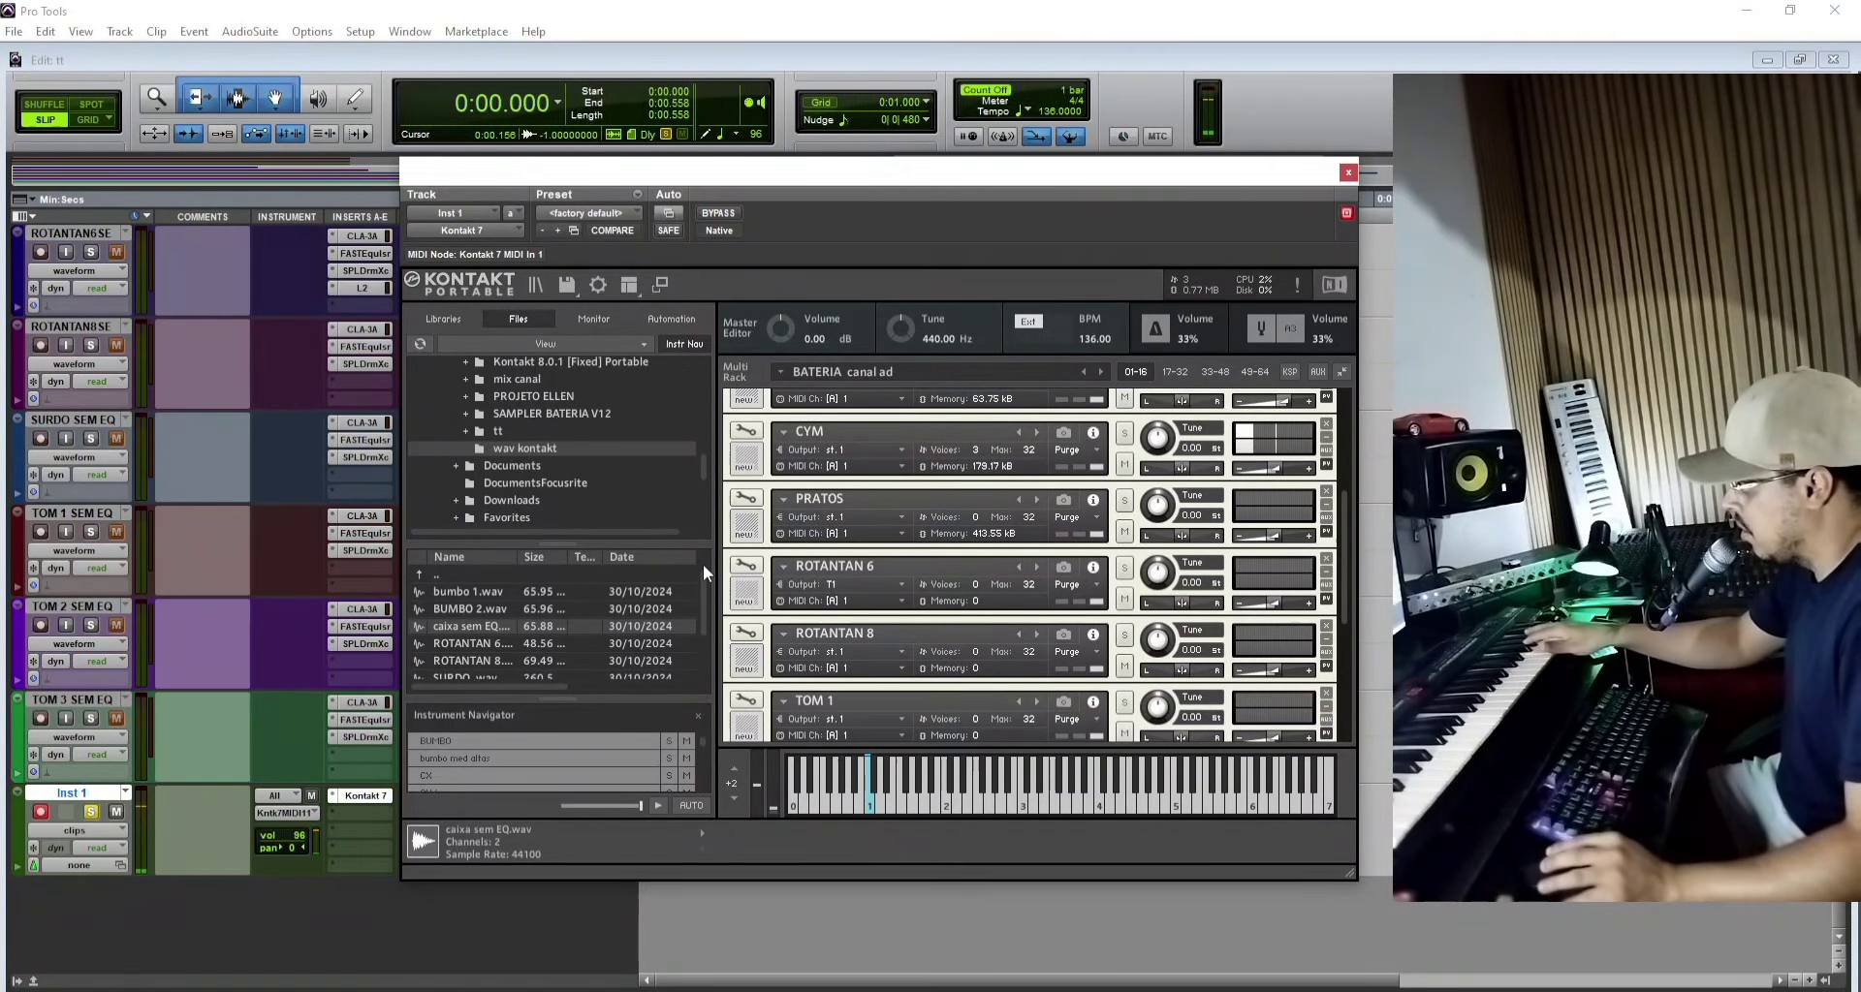
# Step: Map ROTANTAN 6.wav into ROTANTAN 6 and narrow its zone to key D2
pyautogui.click(753, 567)
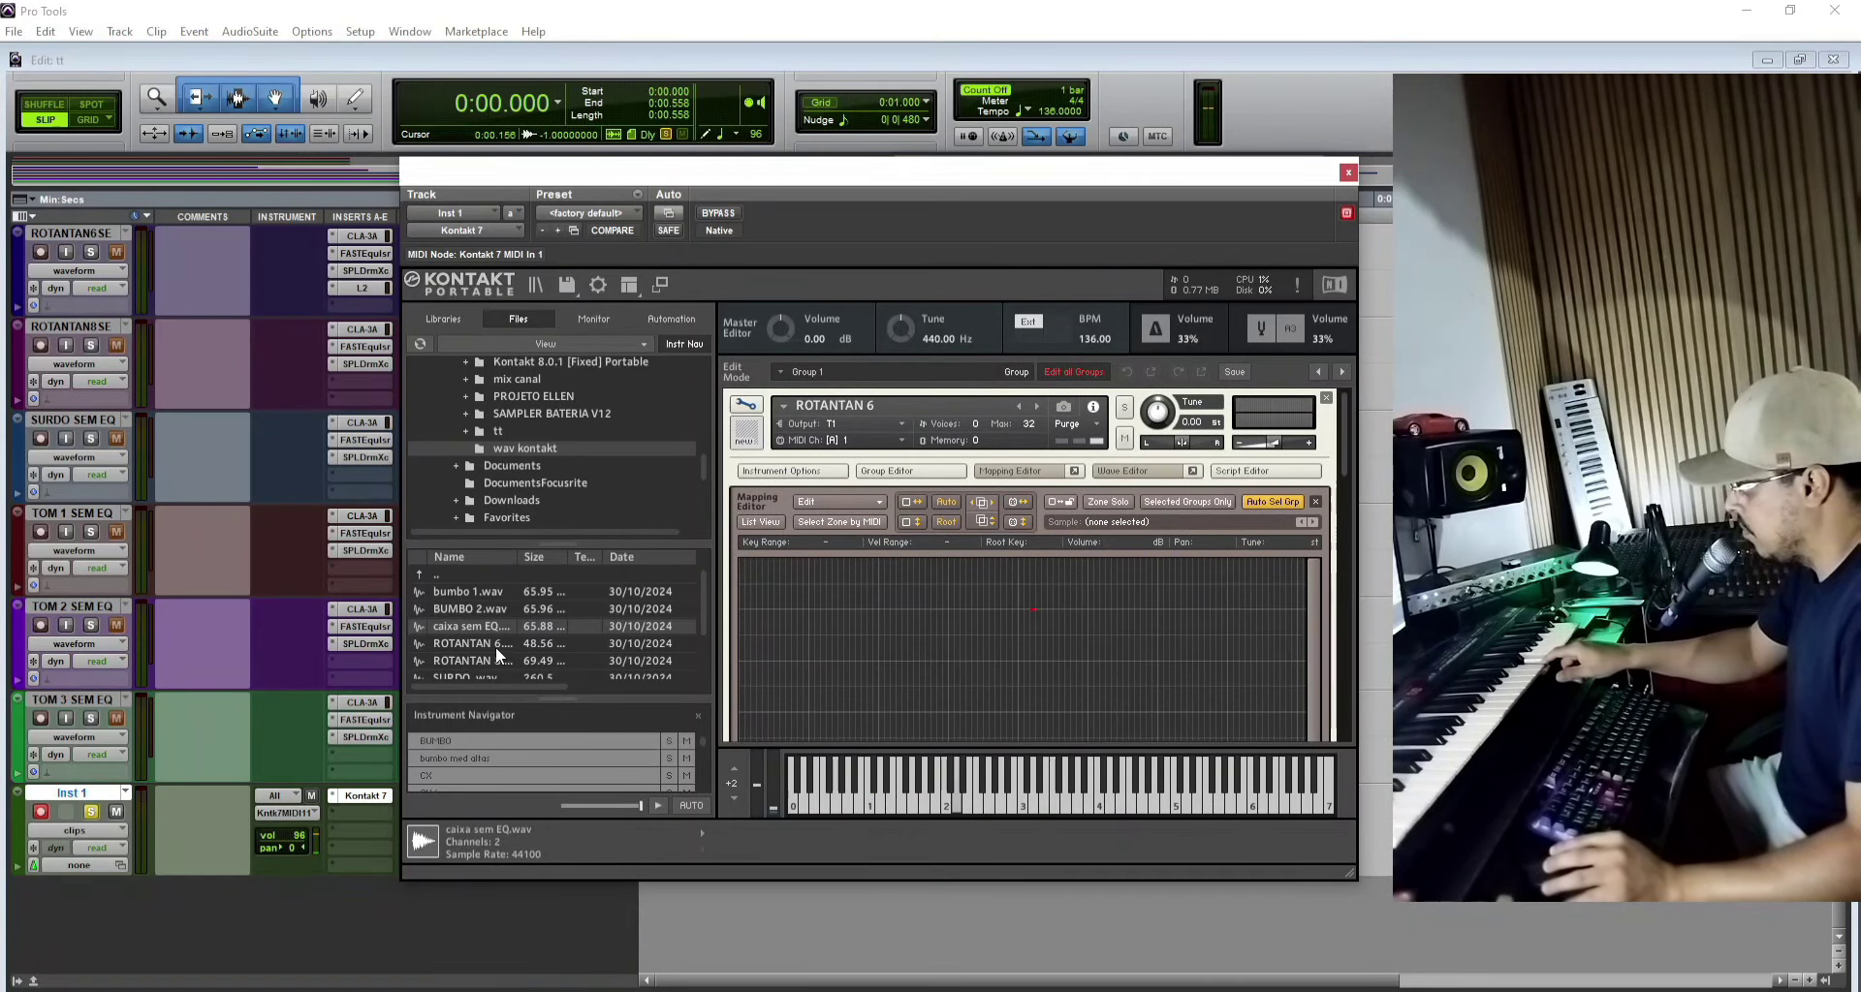
pyautogui.moveTo(497, 647); pyautogui.dragTo(1037, 633)
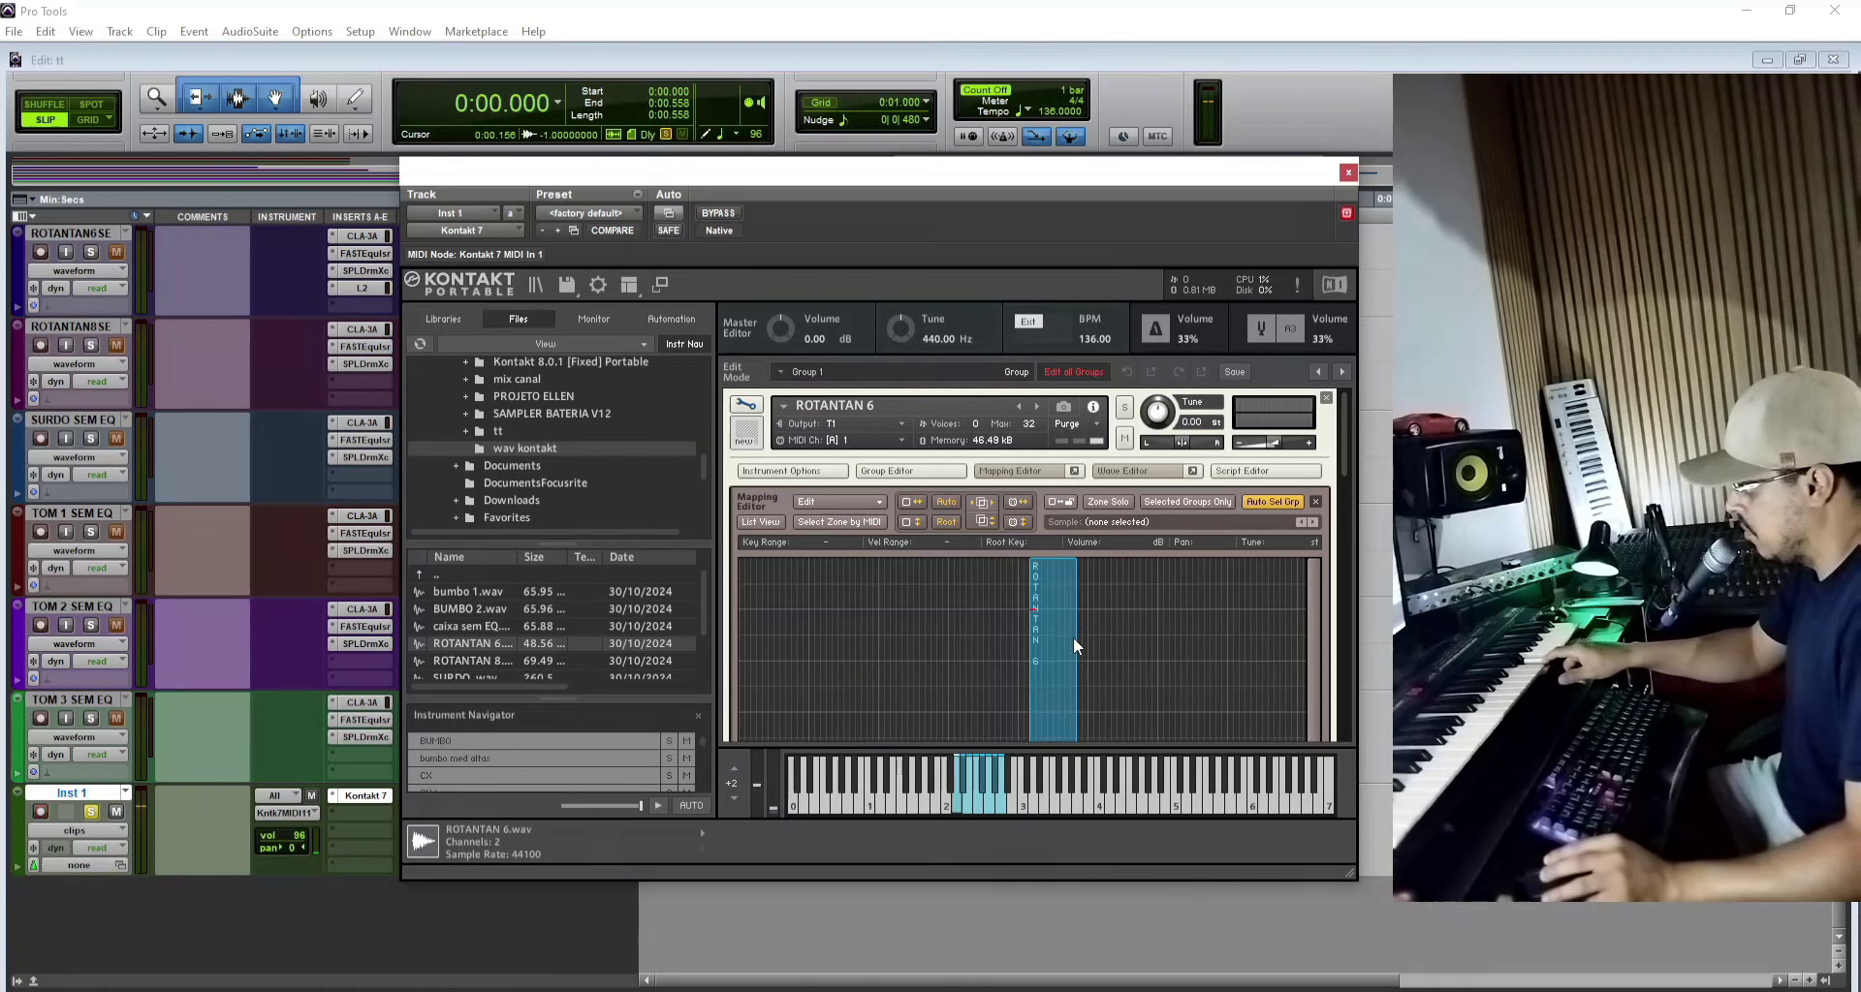
pyautogui.click(1070, 639)
pyautogui.moveTo(1076, 641); pyautogui.dragTo(1028, 656)
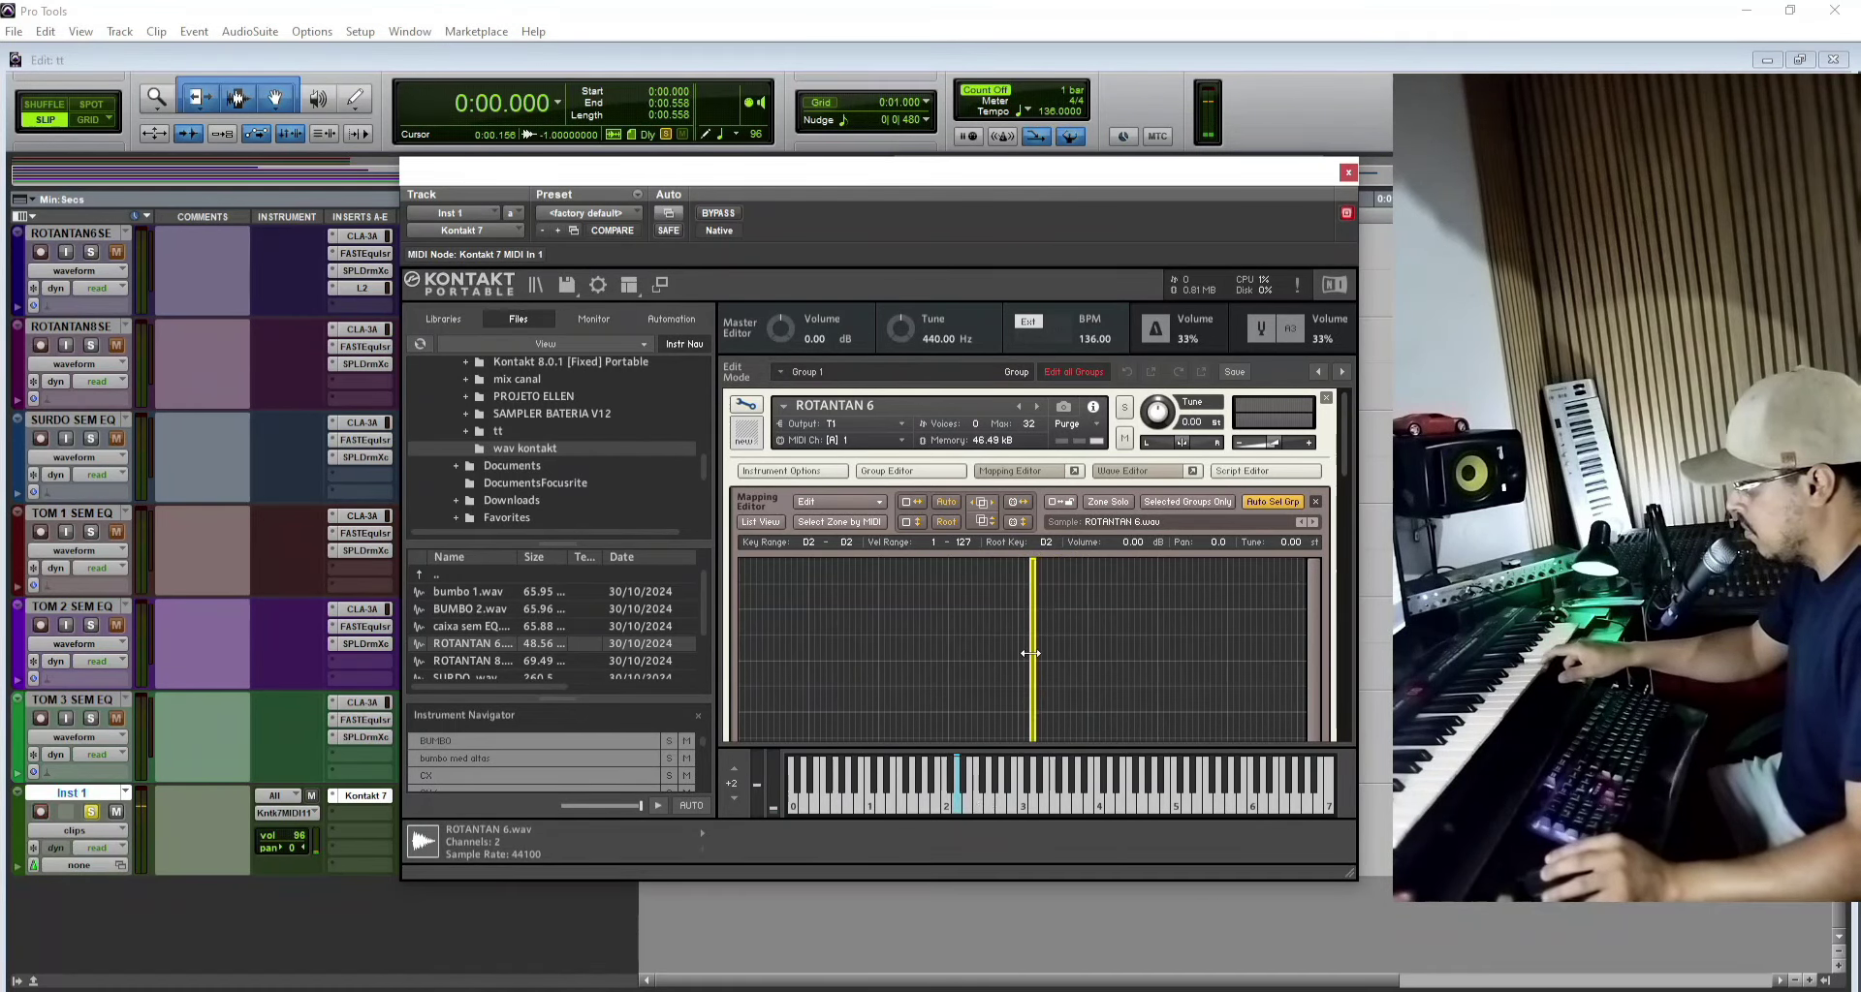
pyautogui.scroll(-3, 1336, 560)
pyautogui.moveTo(1334, 559); pyautogui.dragTo(1299, 389)
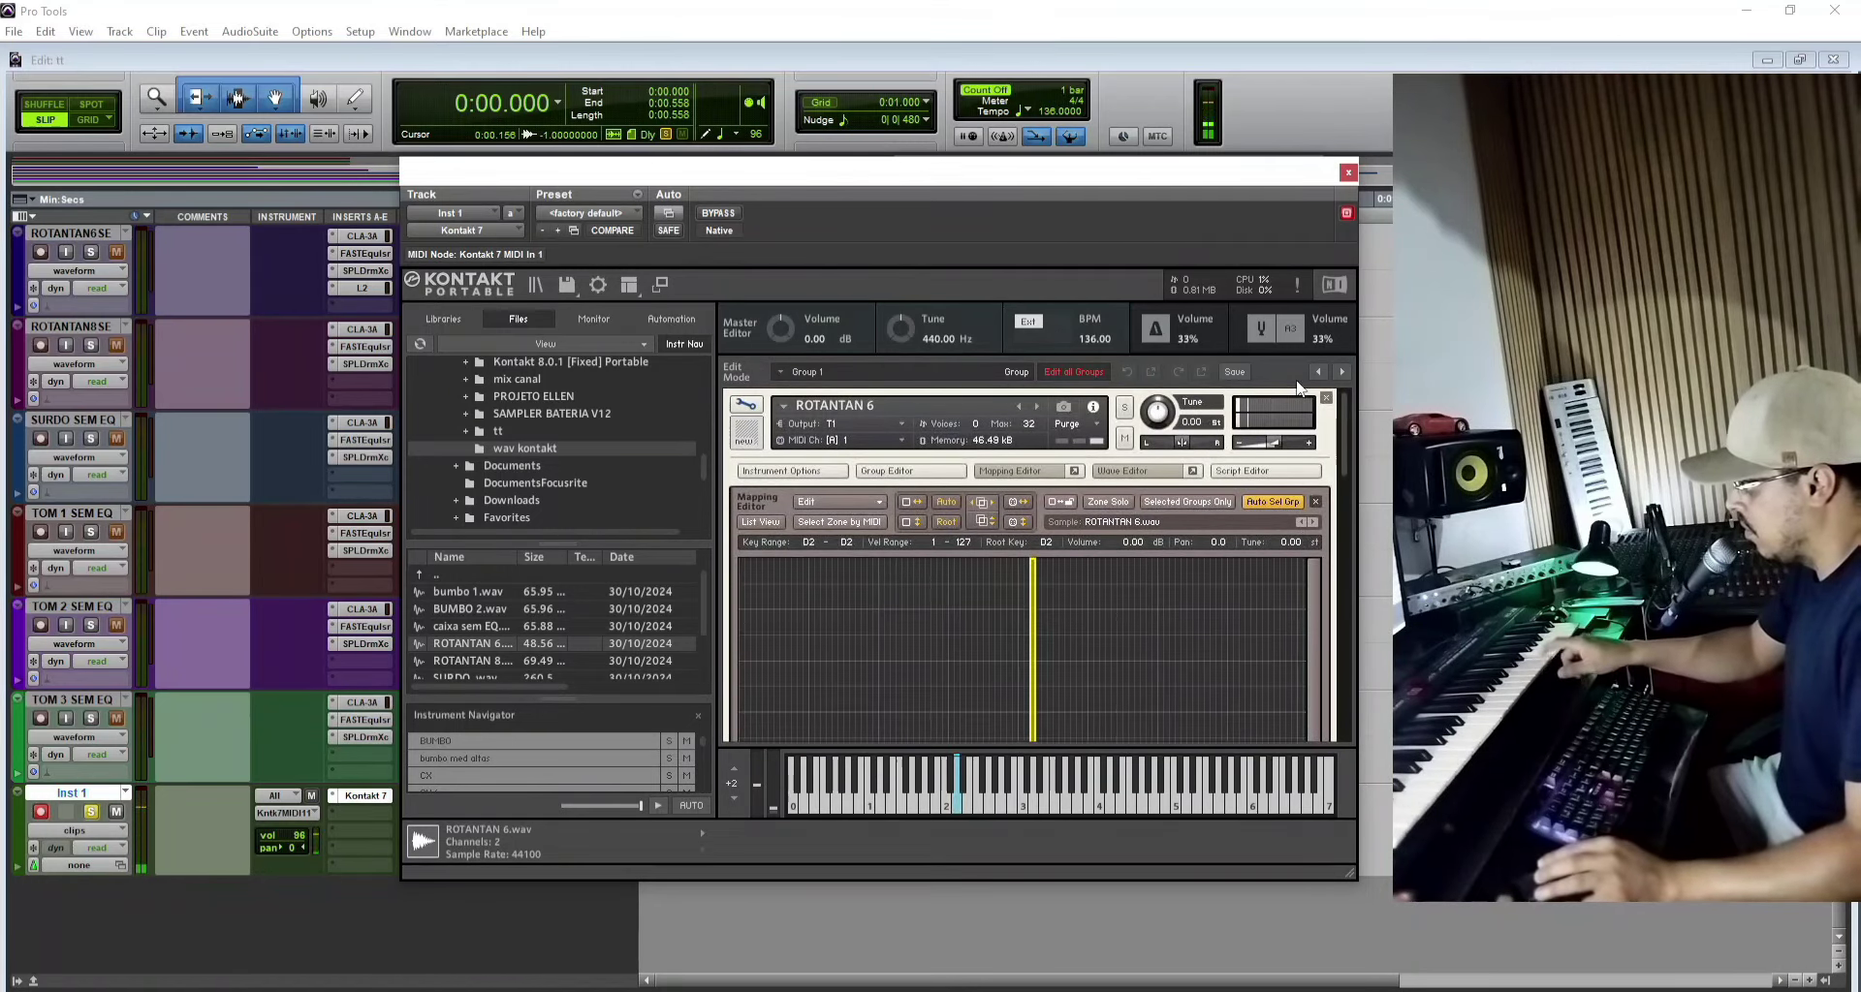
pyautogui.click(745, 405)
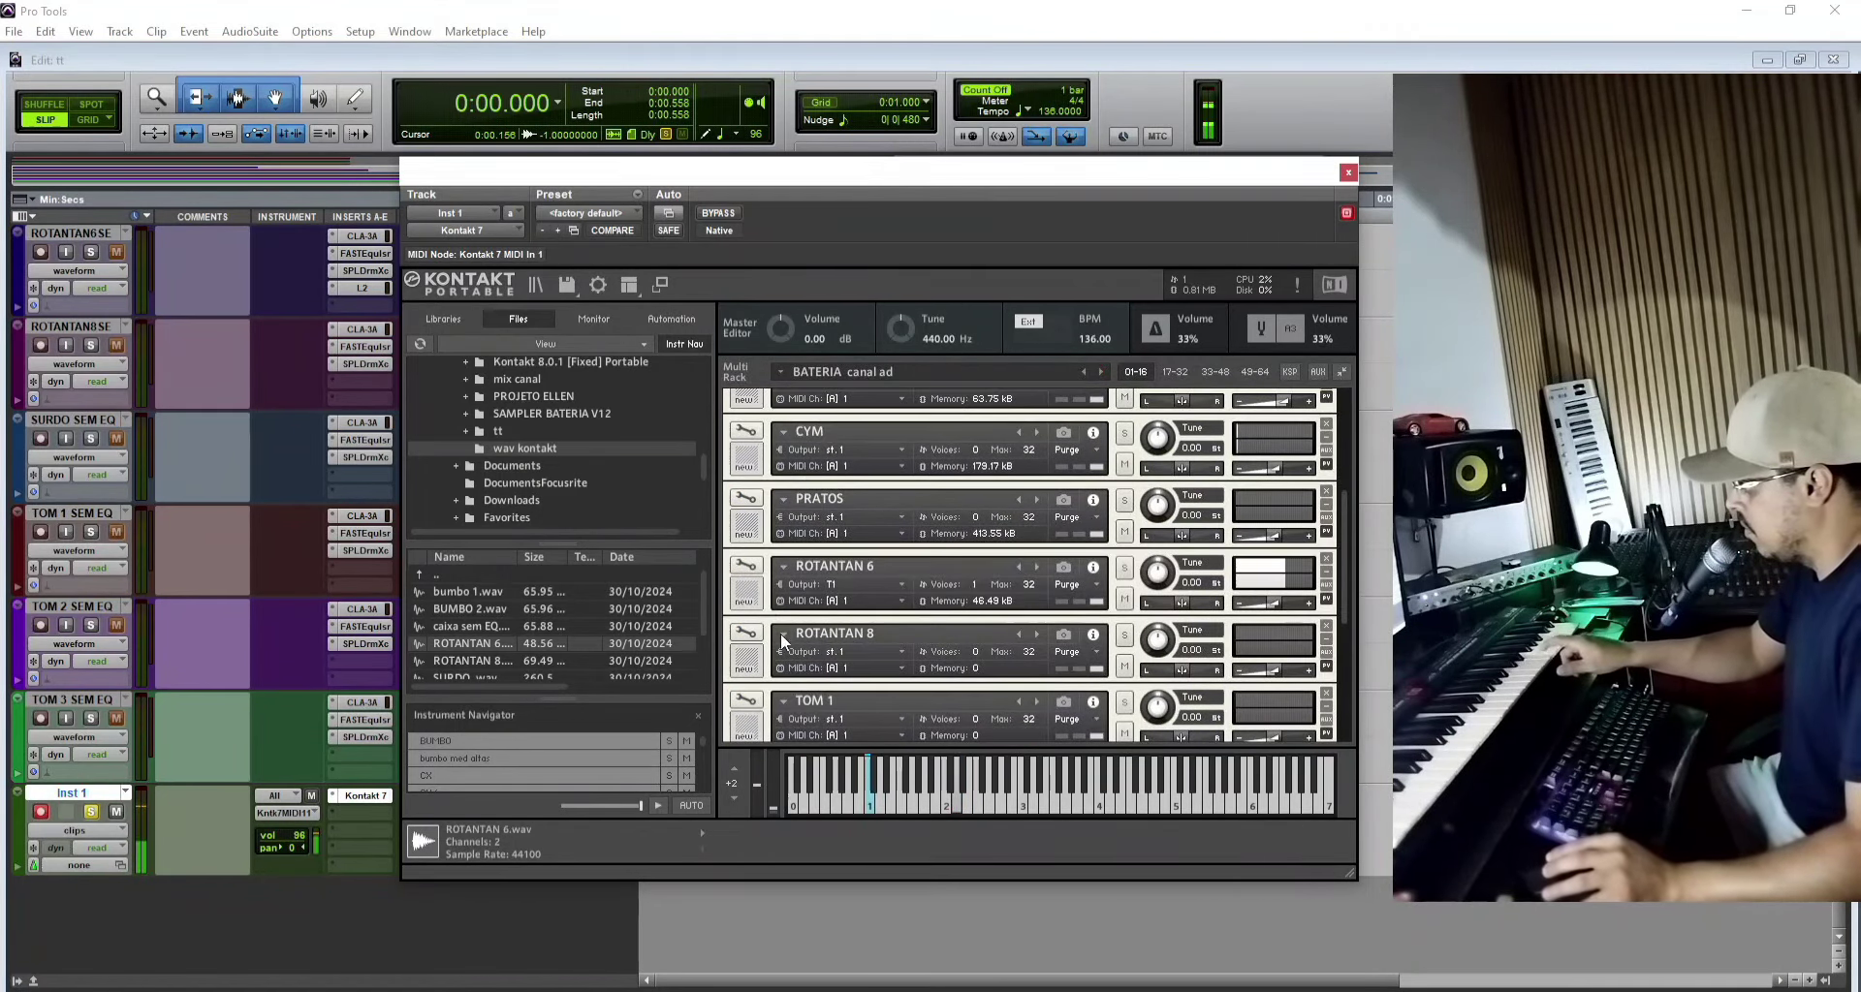
# Step: Map ROTANTAN 8.wav into ROTANTAN 8 as a C2 zone
pyautogui.scroll(-2, 822, 553)
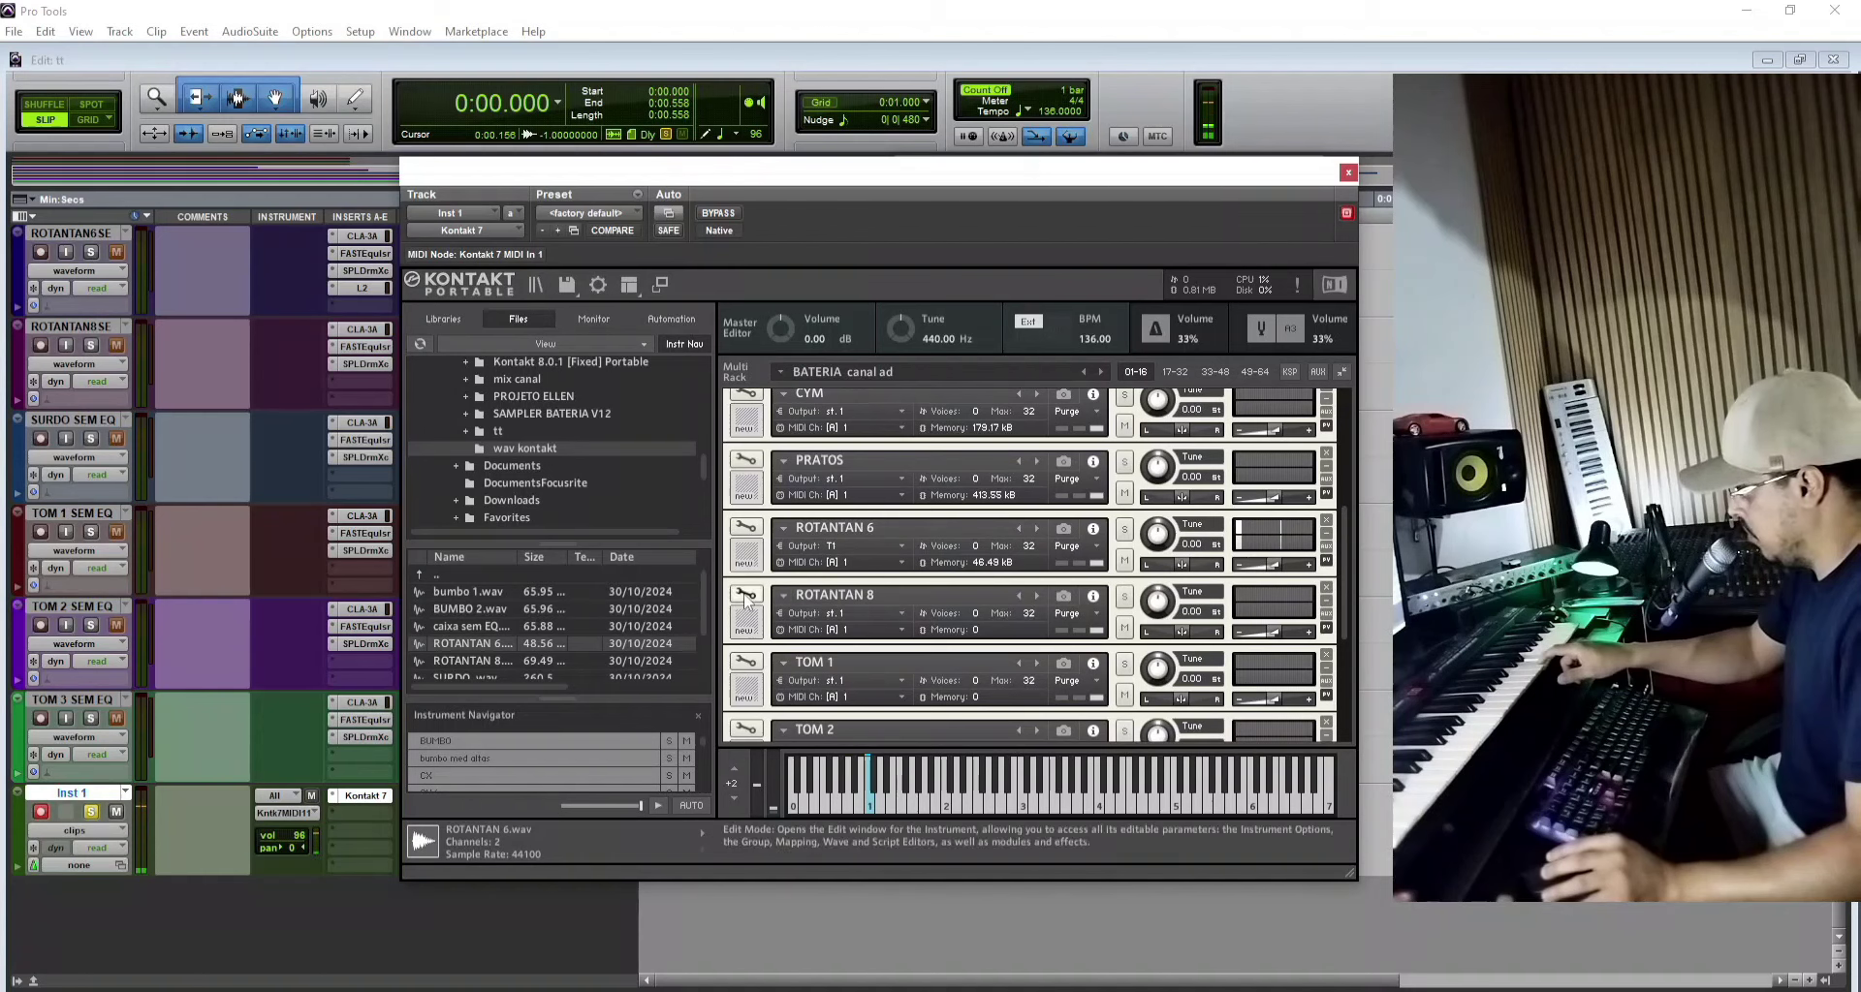
pyautogui.click(746, 596)
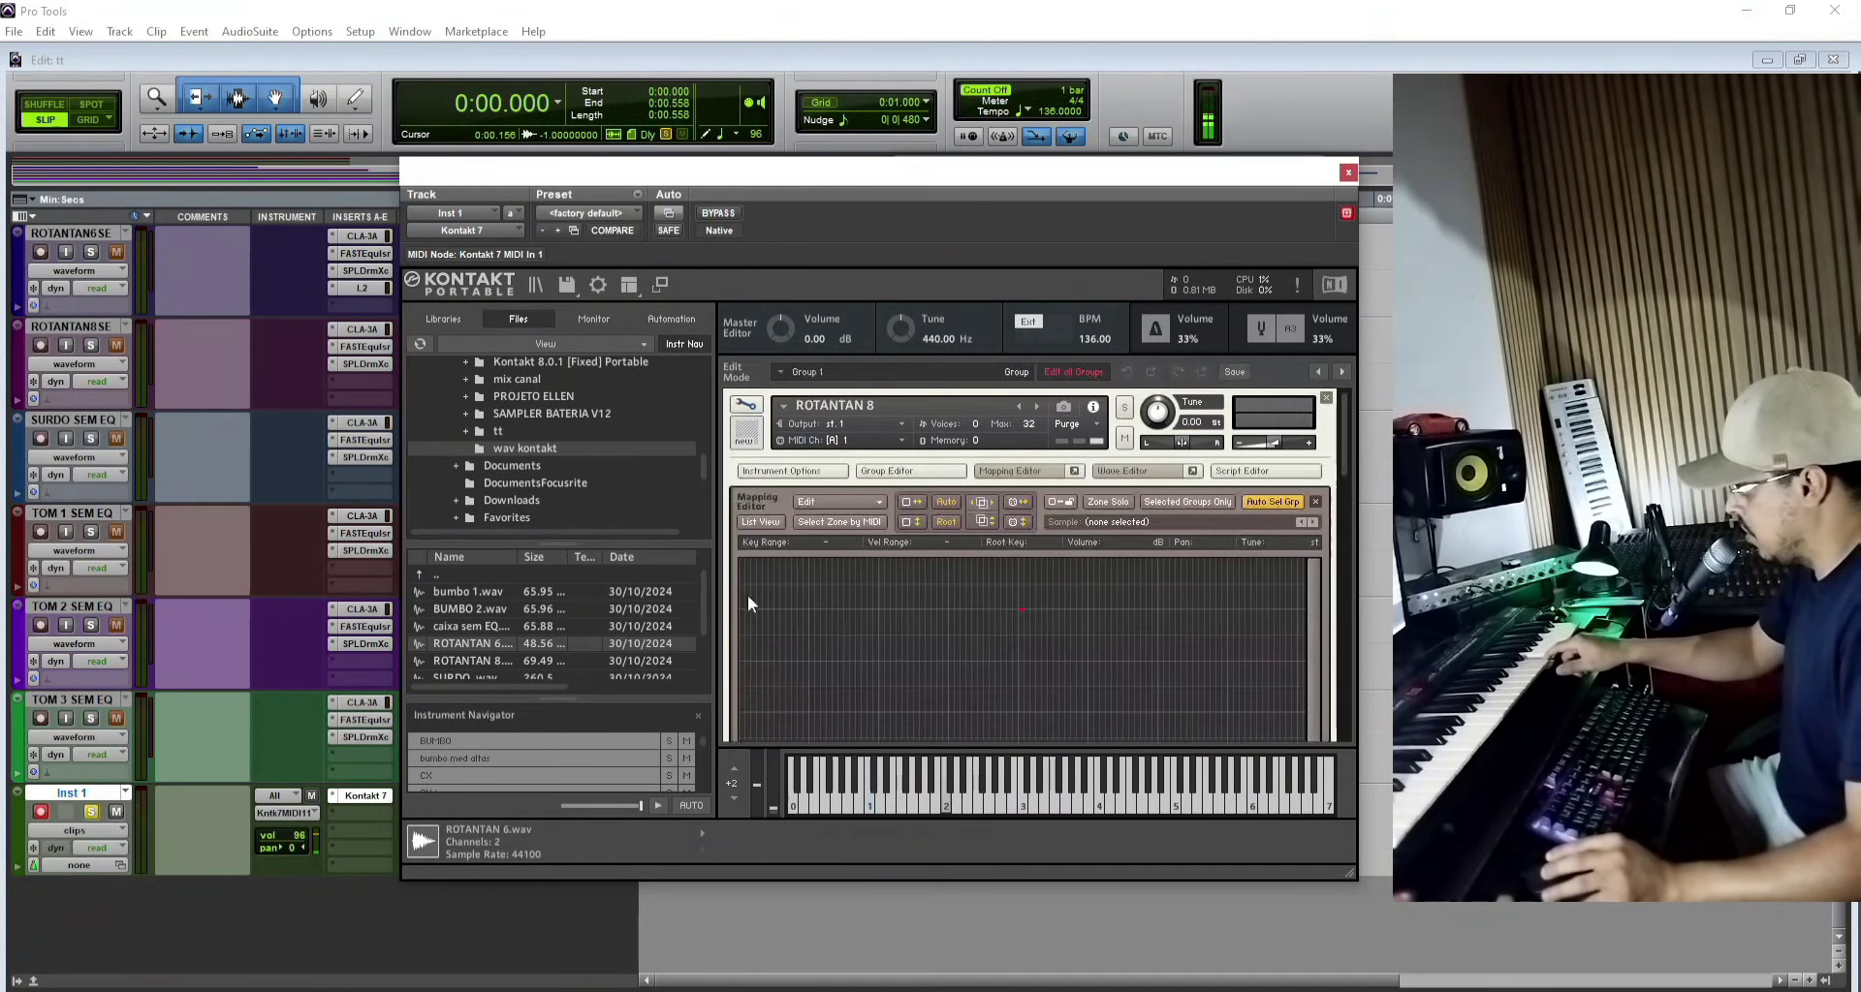
pyautogui.moveTo(492, 663); pyautogui.dragTo(1014, 650)
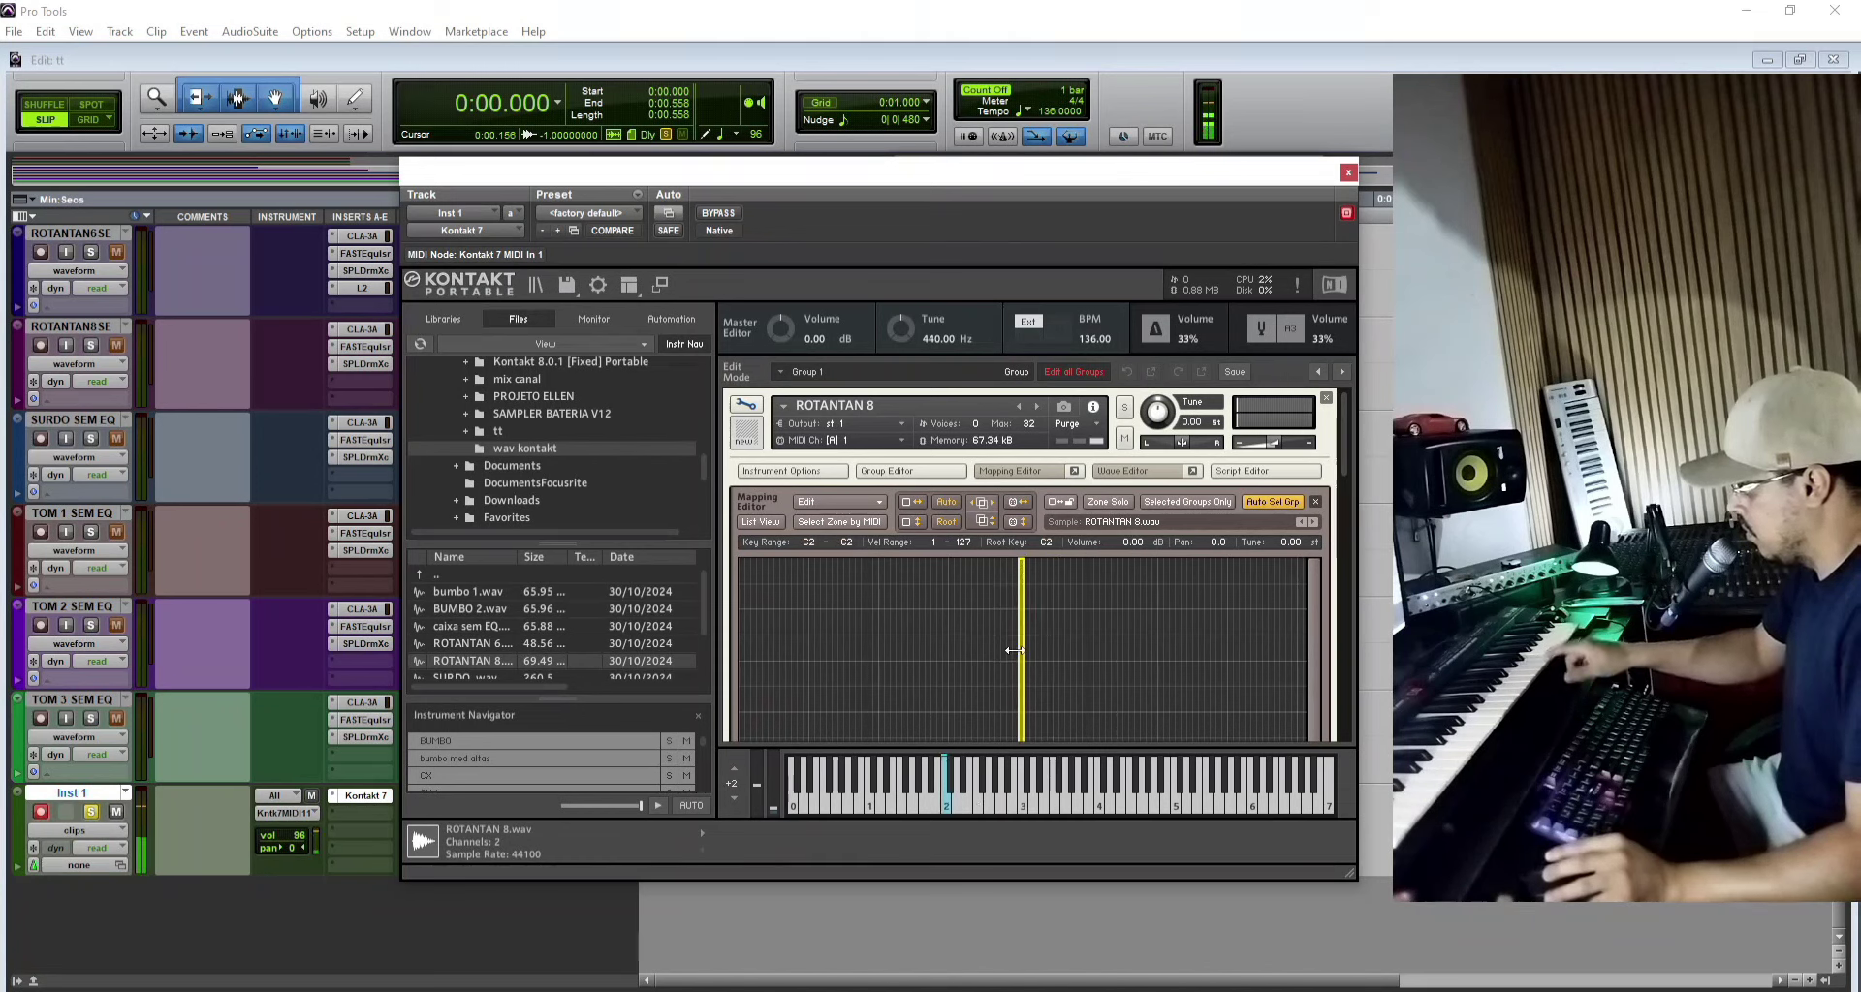
pyautogui.moveTo(1343, 457); pyautogui.dragTo(1344, 419)
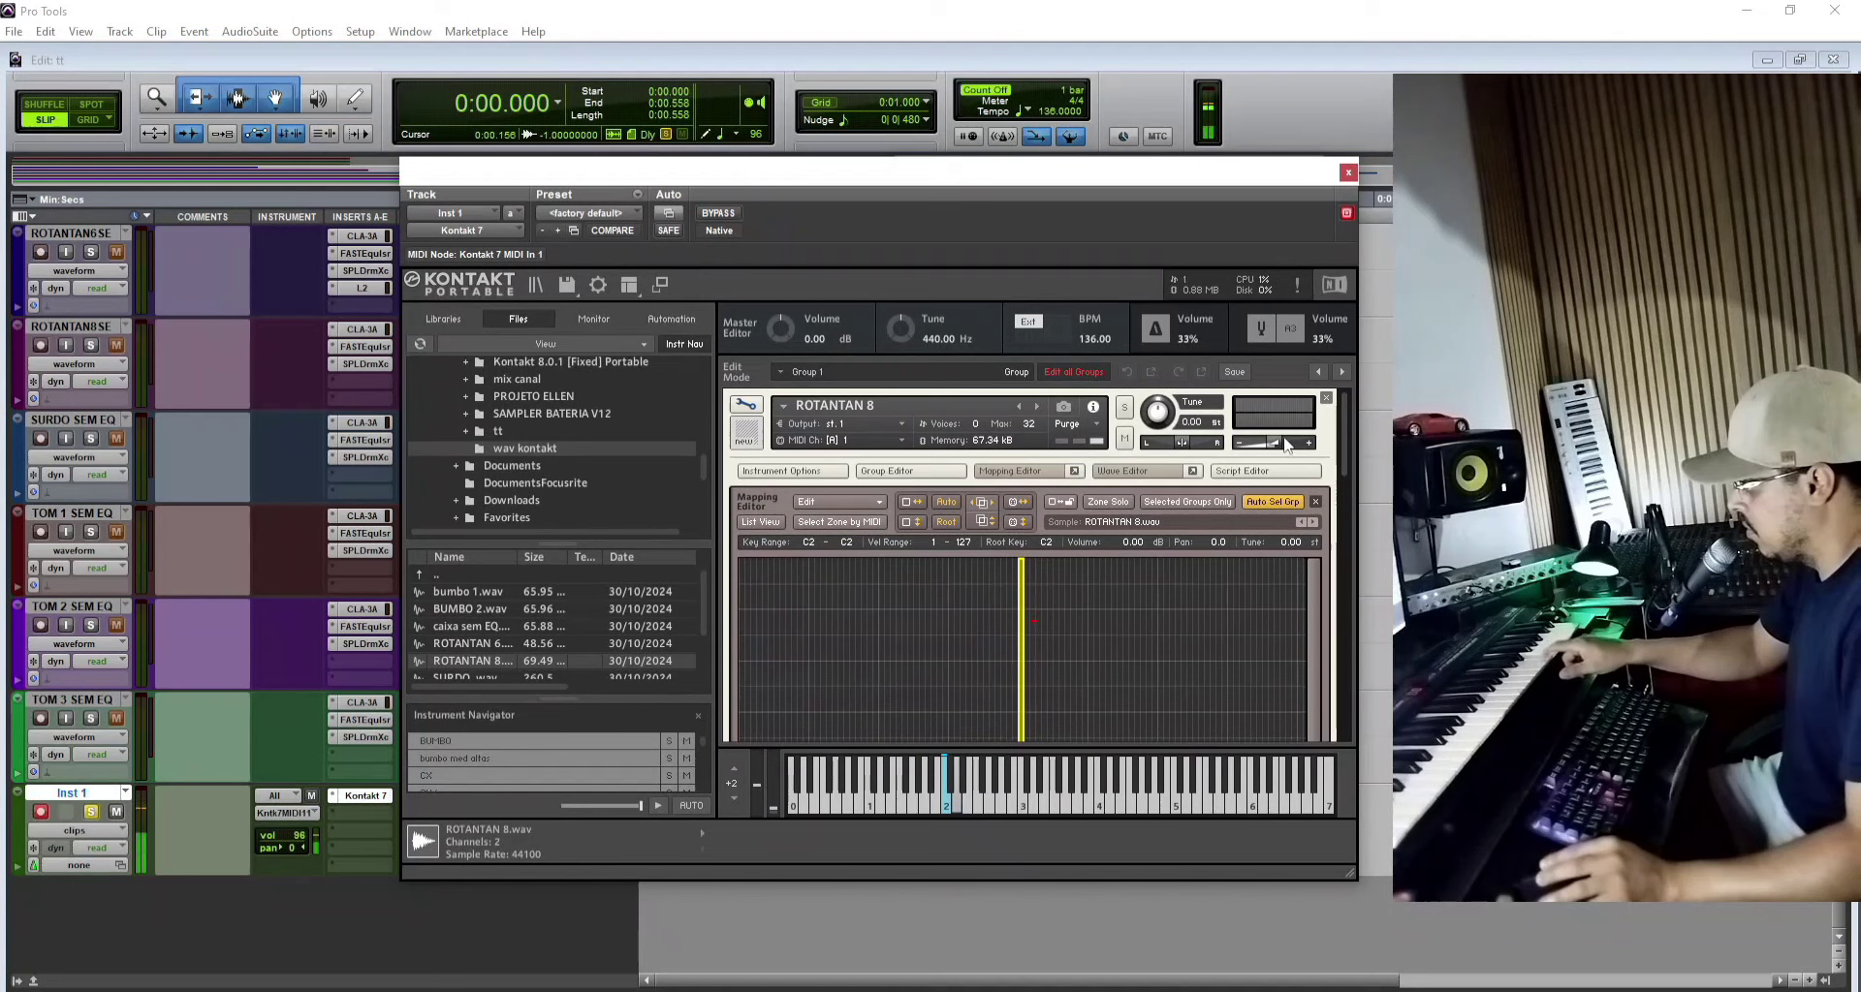
pyautogui.click(746, 405)
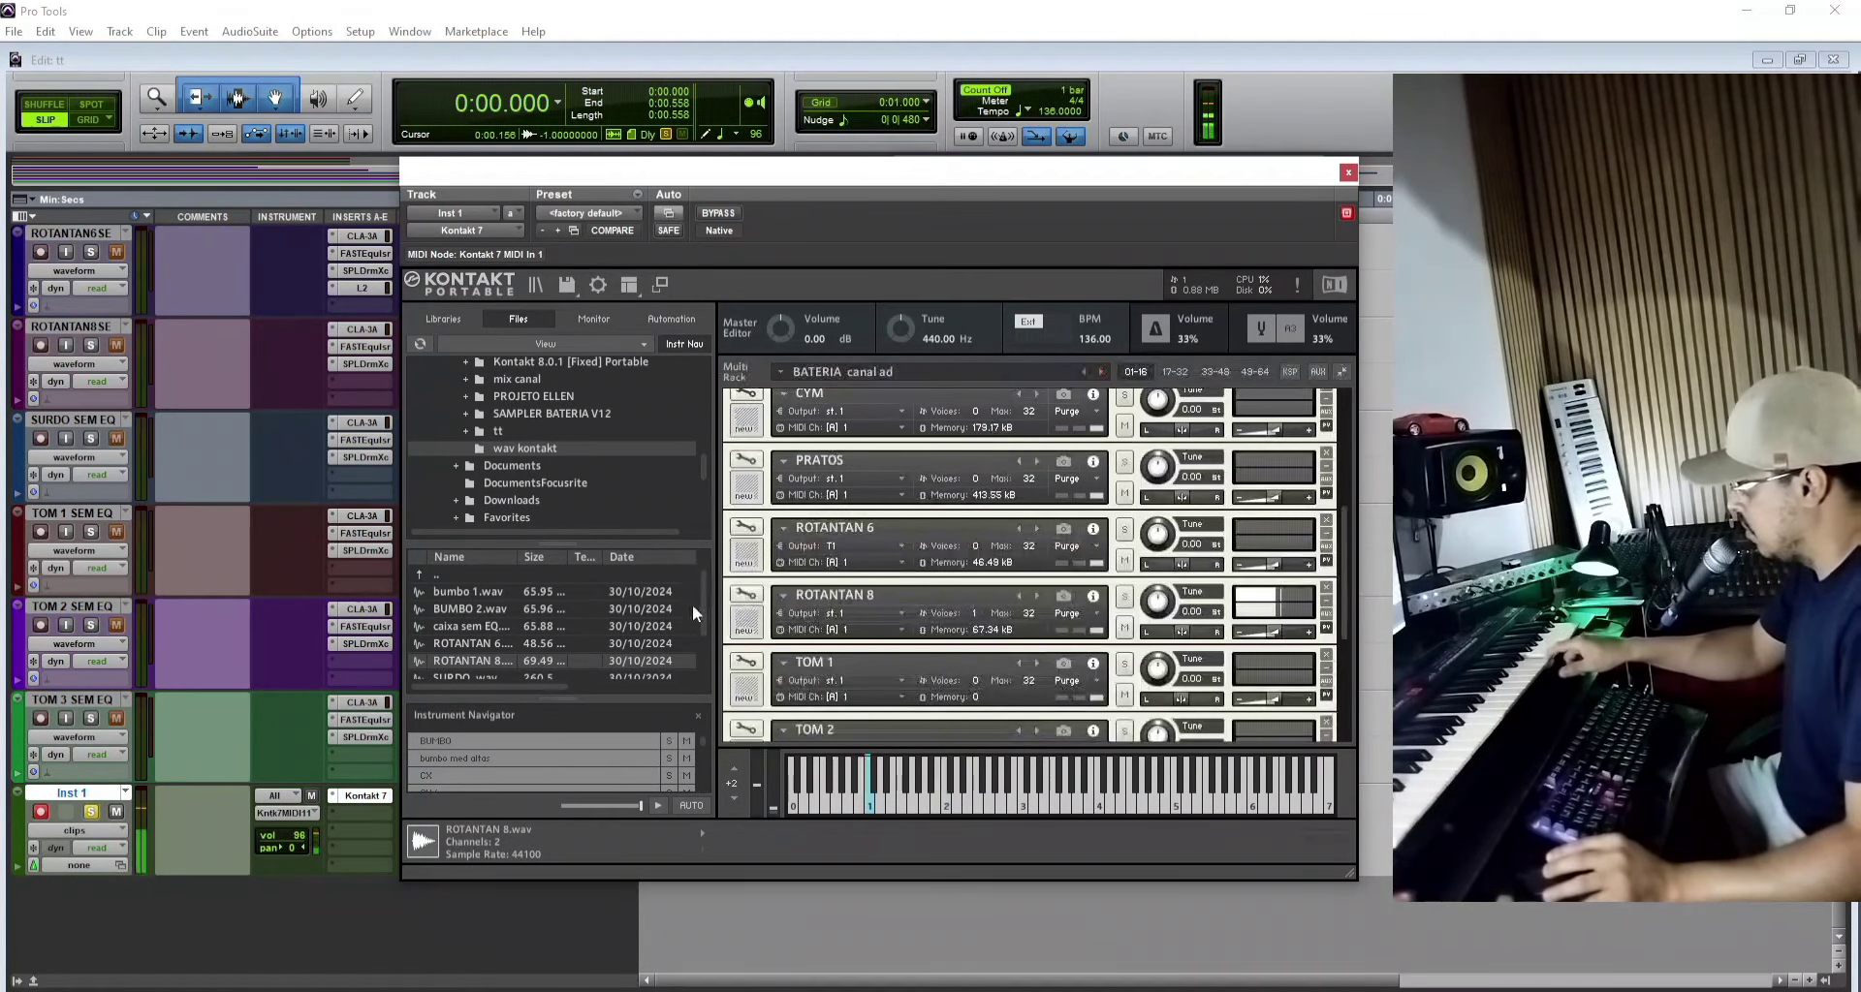
# Step: Map TOM 1 .wav into the TOM 1 instrument
pyautogui.moveTo(1341, 543); pyautogui.dragTo(1344, 579)
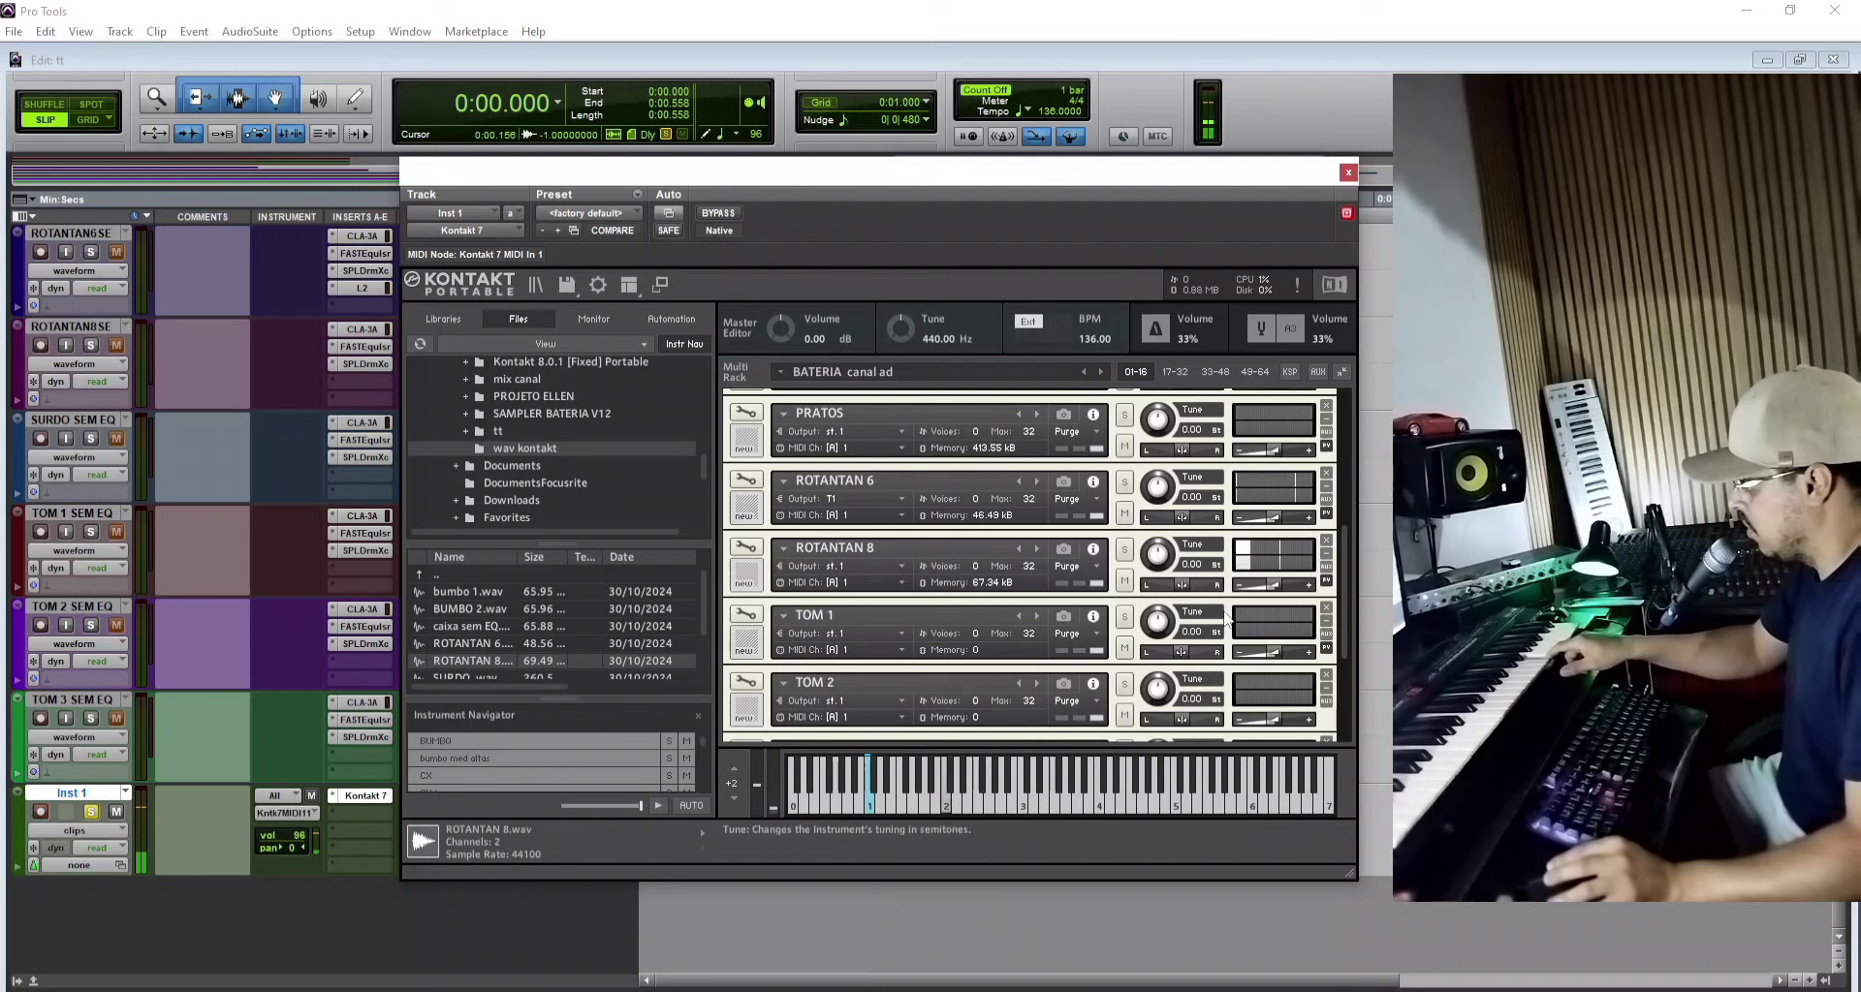
pyautogui.scroll(-1, 636, 591)
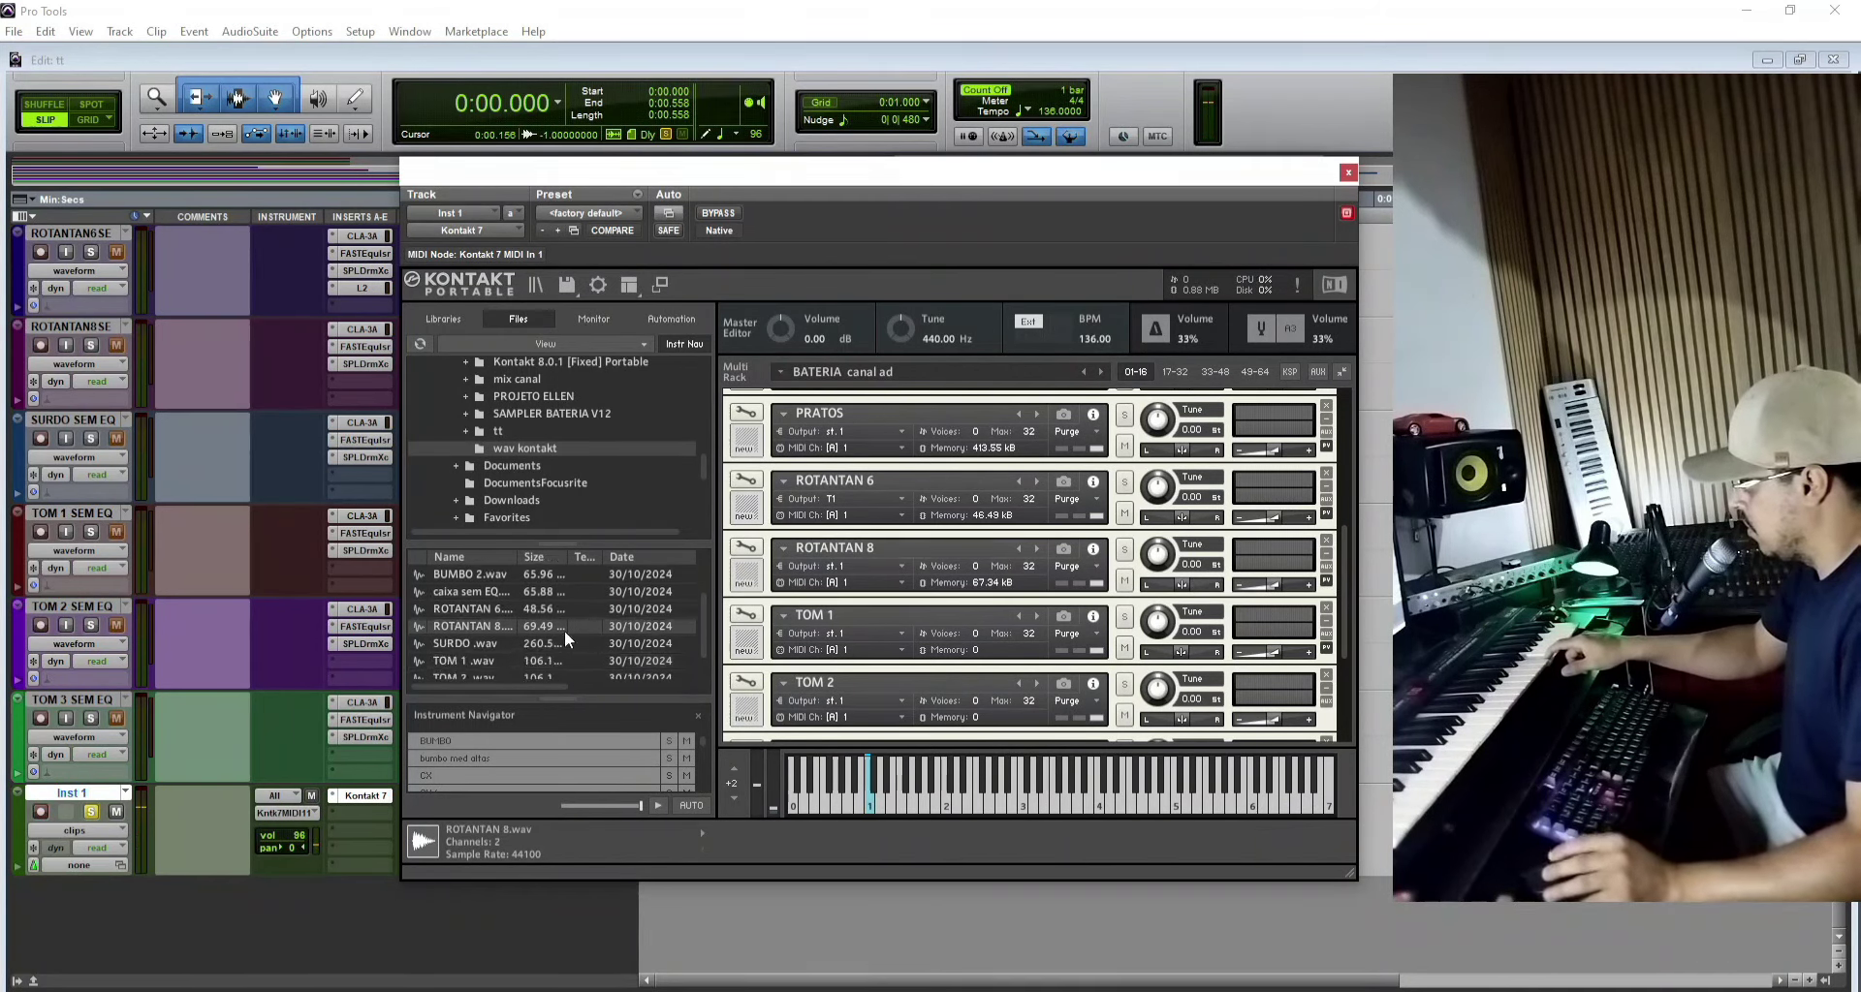
pyautogui.click(747, 615)
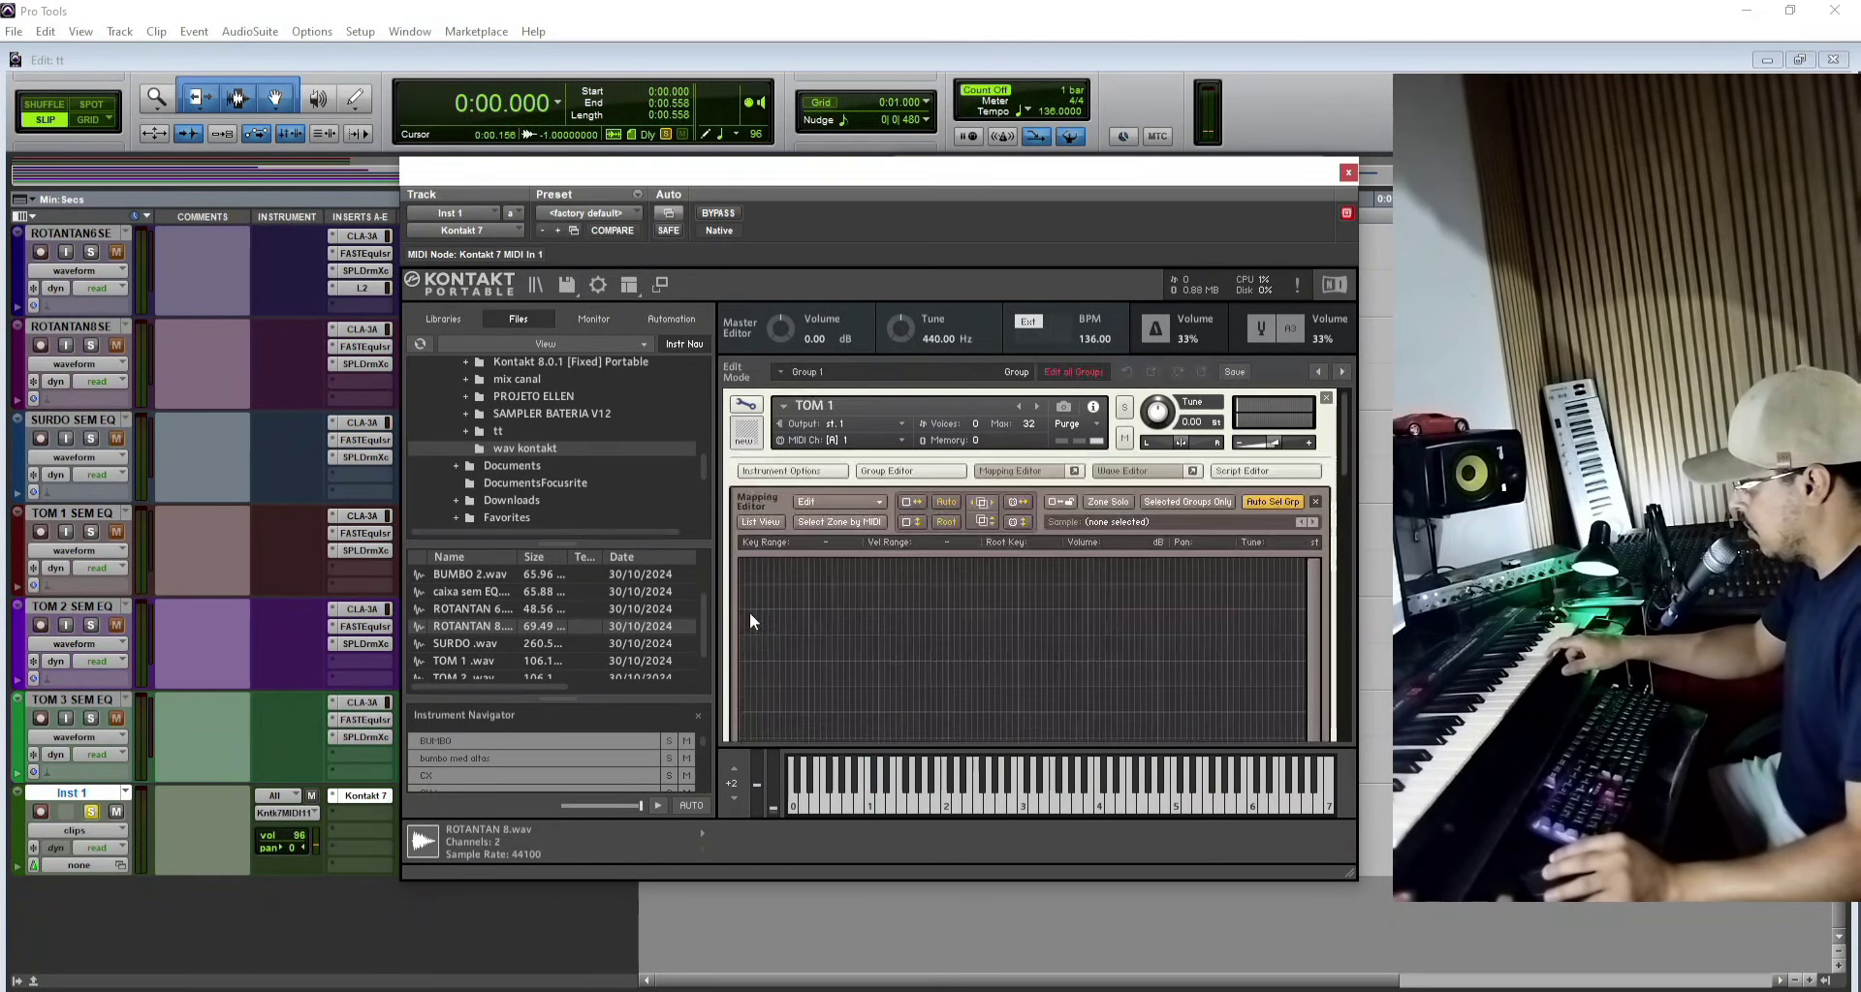
pyautogui.moveTo(456, 659); pyautogui.dragTo(1013, 625)
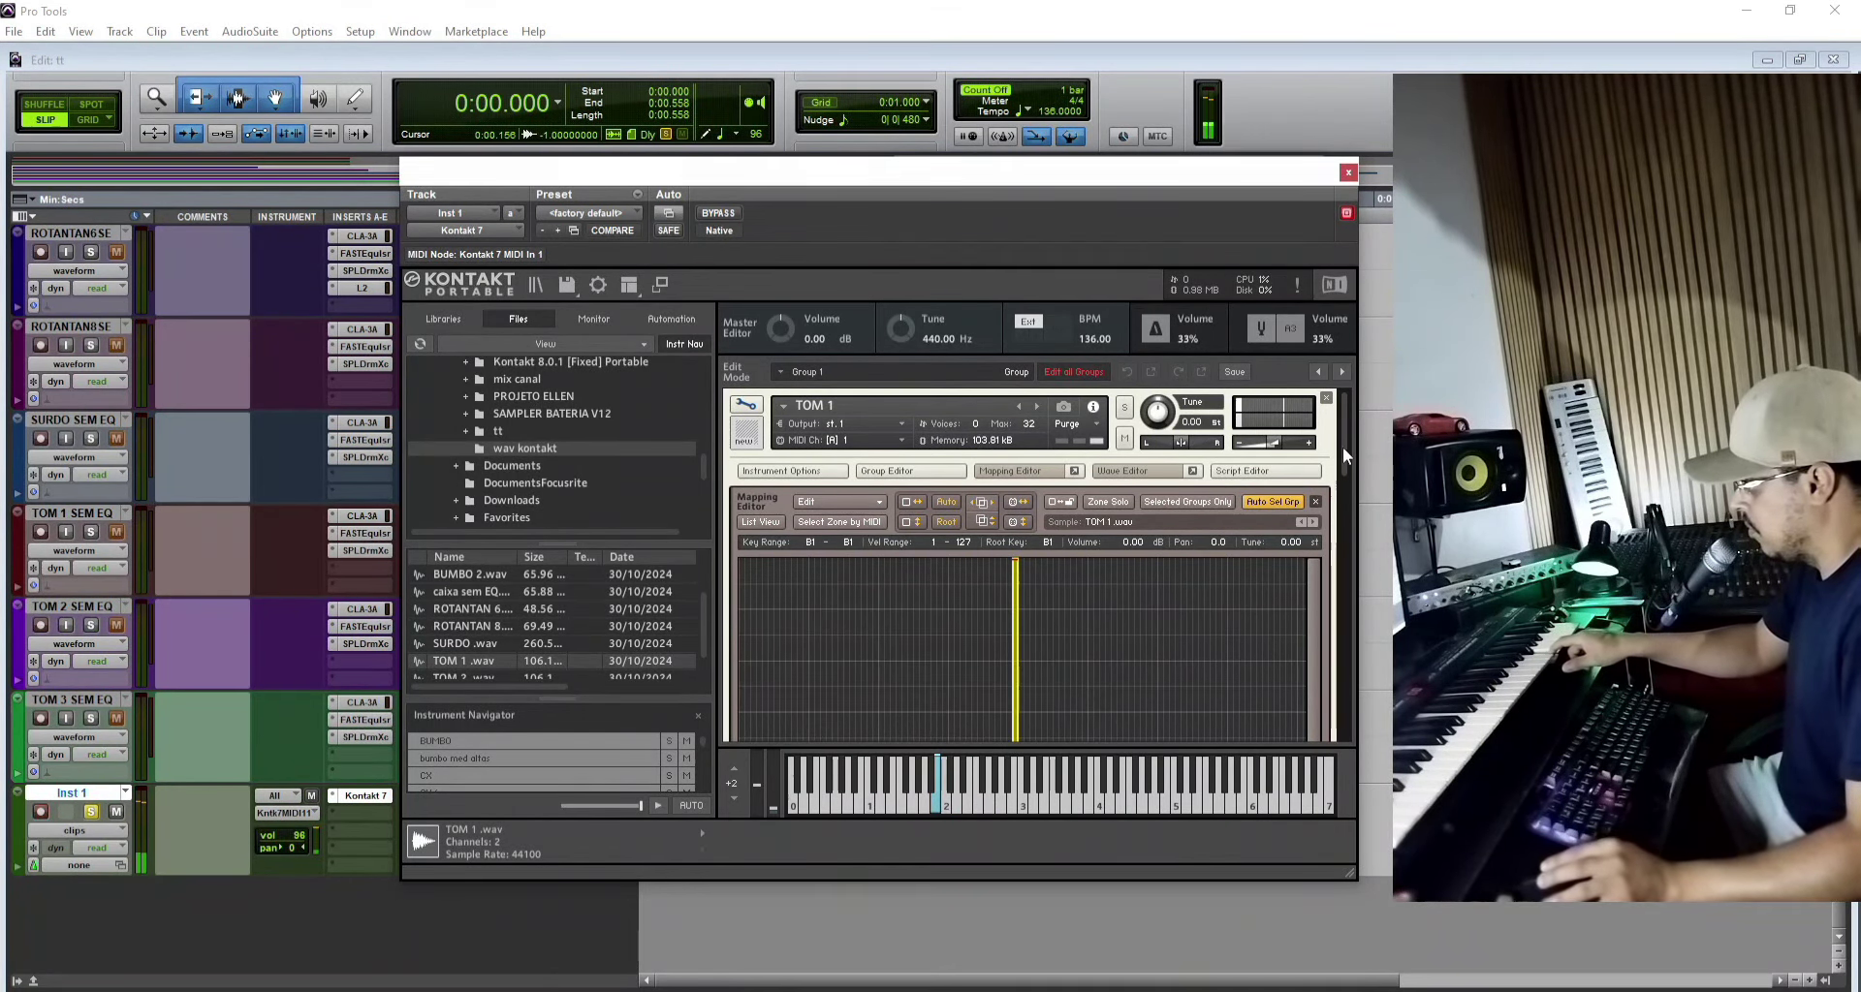
pyautogui.scroll(-10, 1341, 445)
pyautogui.scroll(10, 1323, 605)
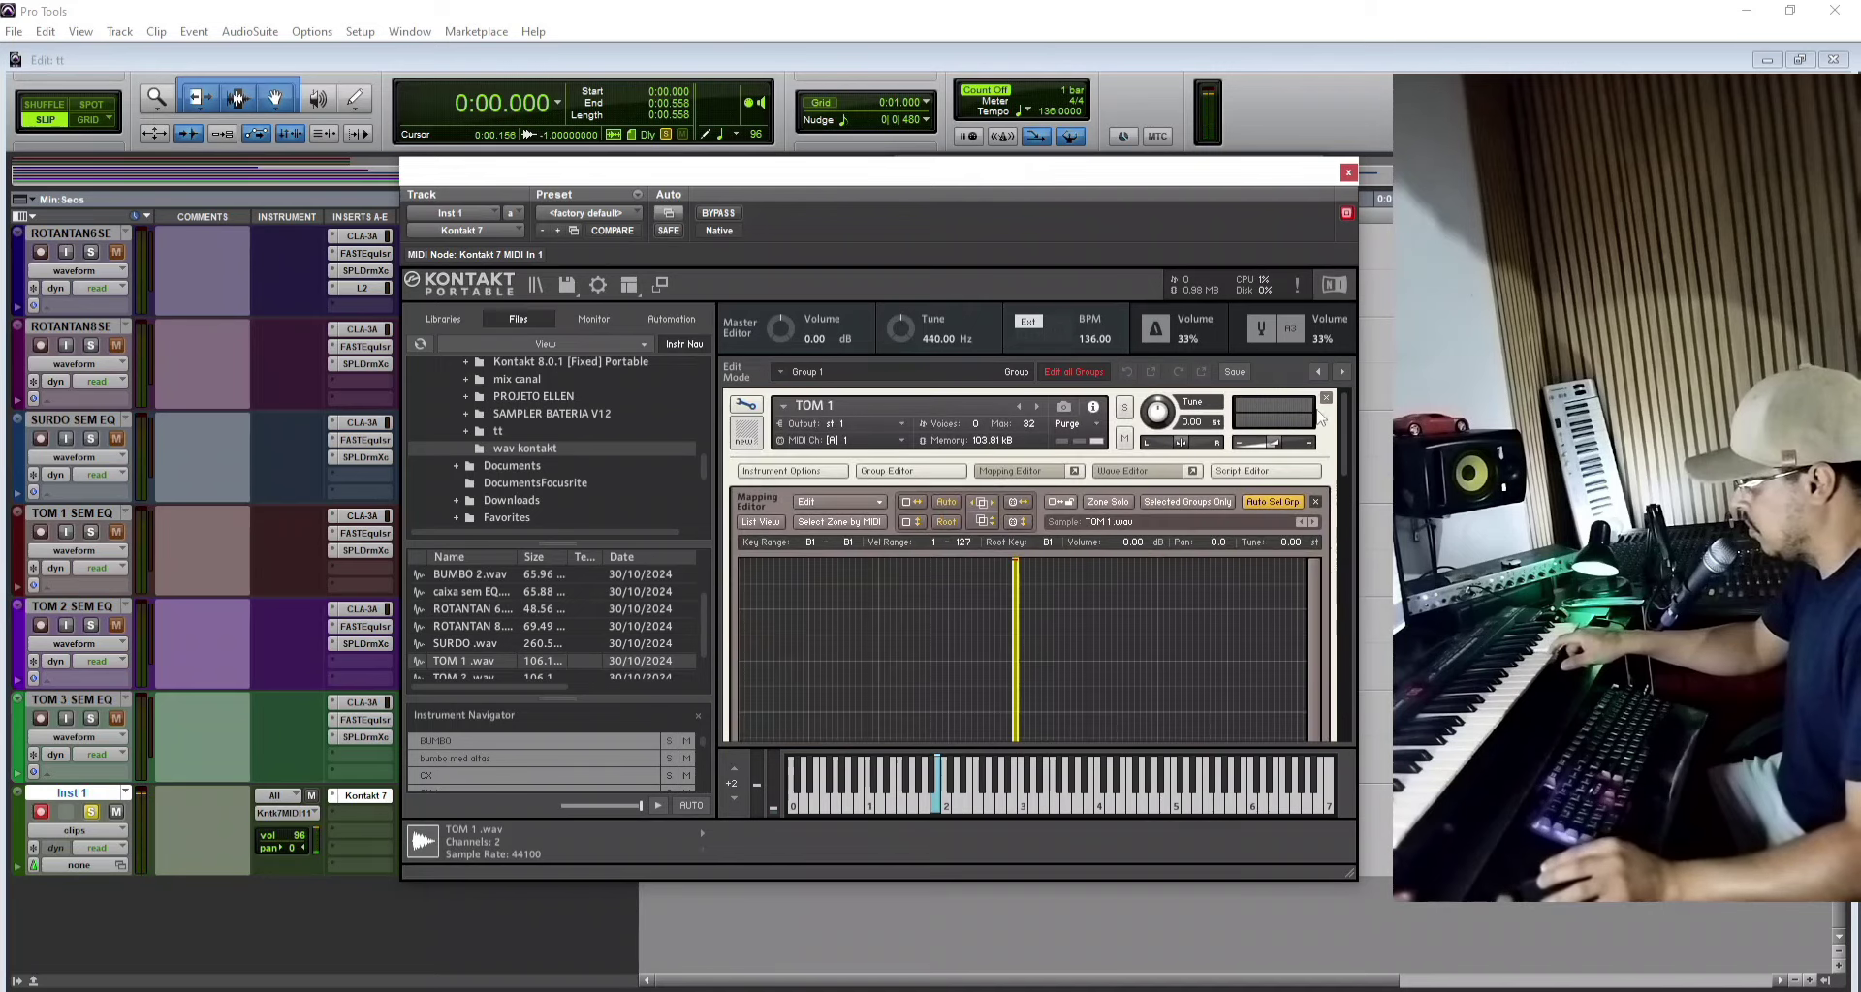
pyautogui.click(760, 412)
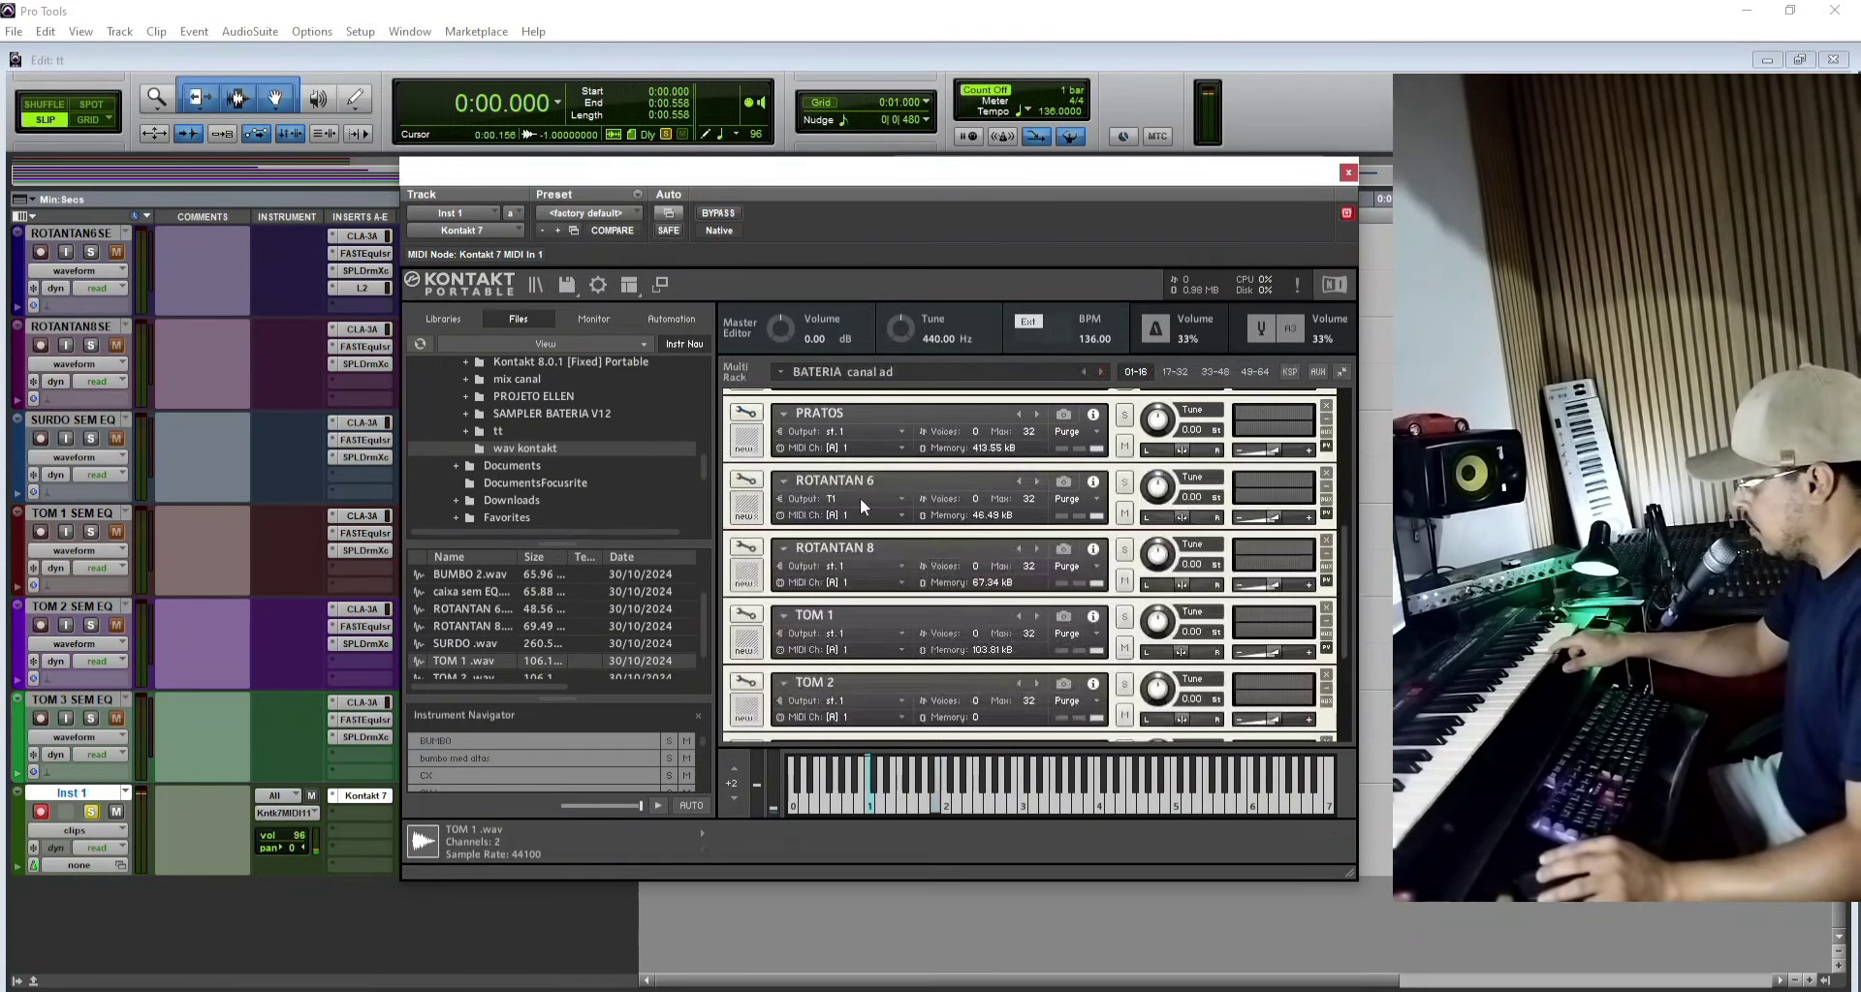
# Step: Map TOM 2 .wav into the TOM 2 instrument
pyautogui.moveTo(1342, 558); pyautogui.dragTo(1344, 609)
pyautogui.click(743, 572)
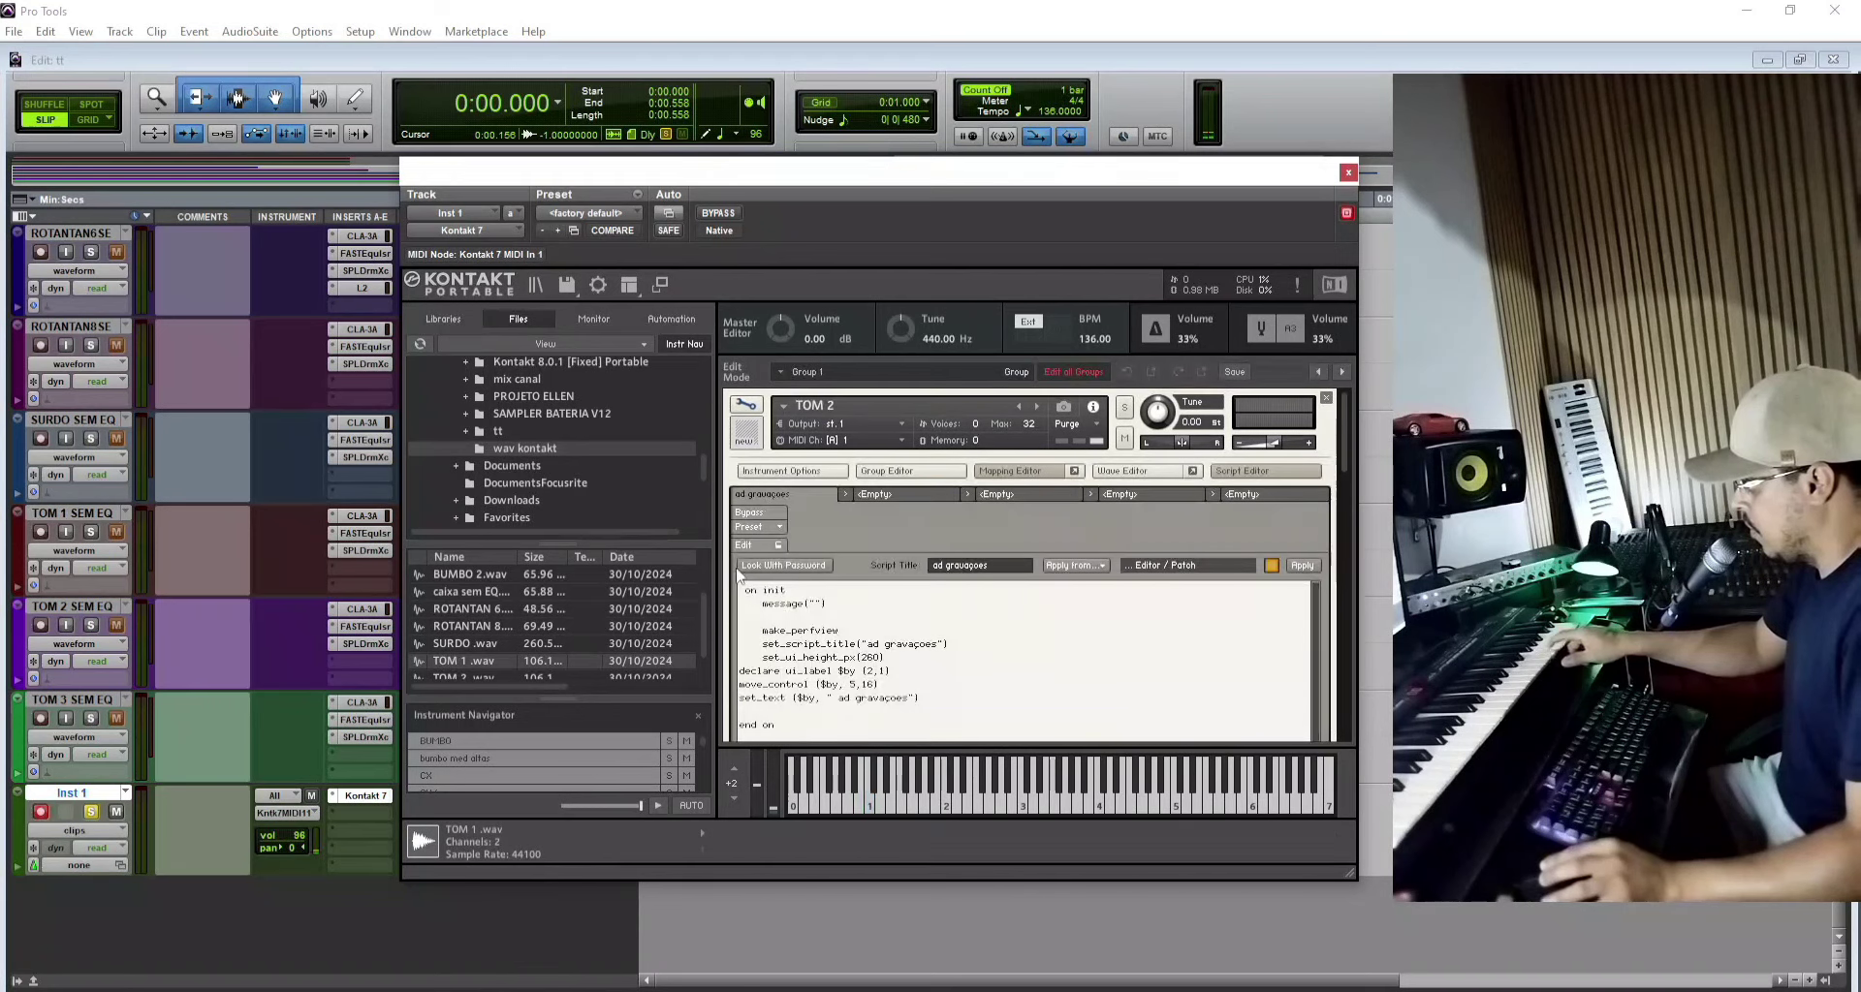
pyautogui.moveTo(1349, 440); pyautogui.dragTo(1345, 556)
pyautogui.scroll(-1, 457, 649)
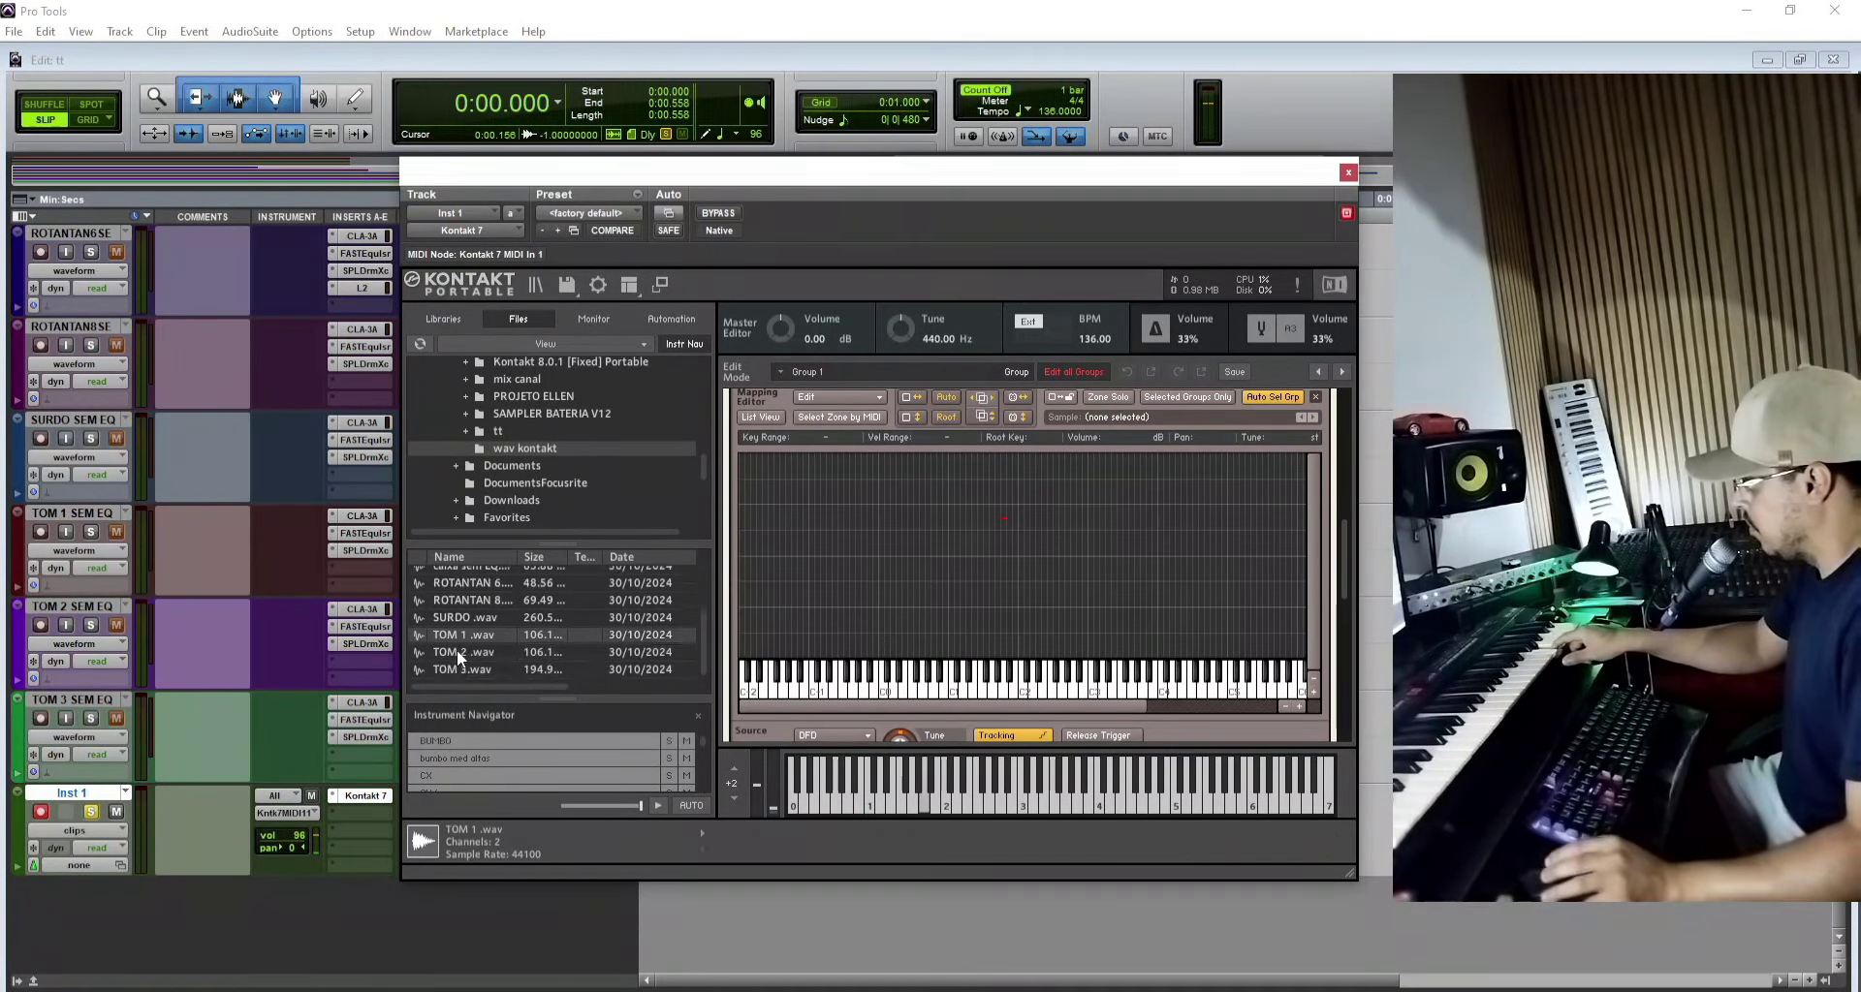
pyautogui.moveTo(456, 653); pyautogui.dragTo(985, 538)
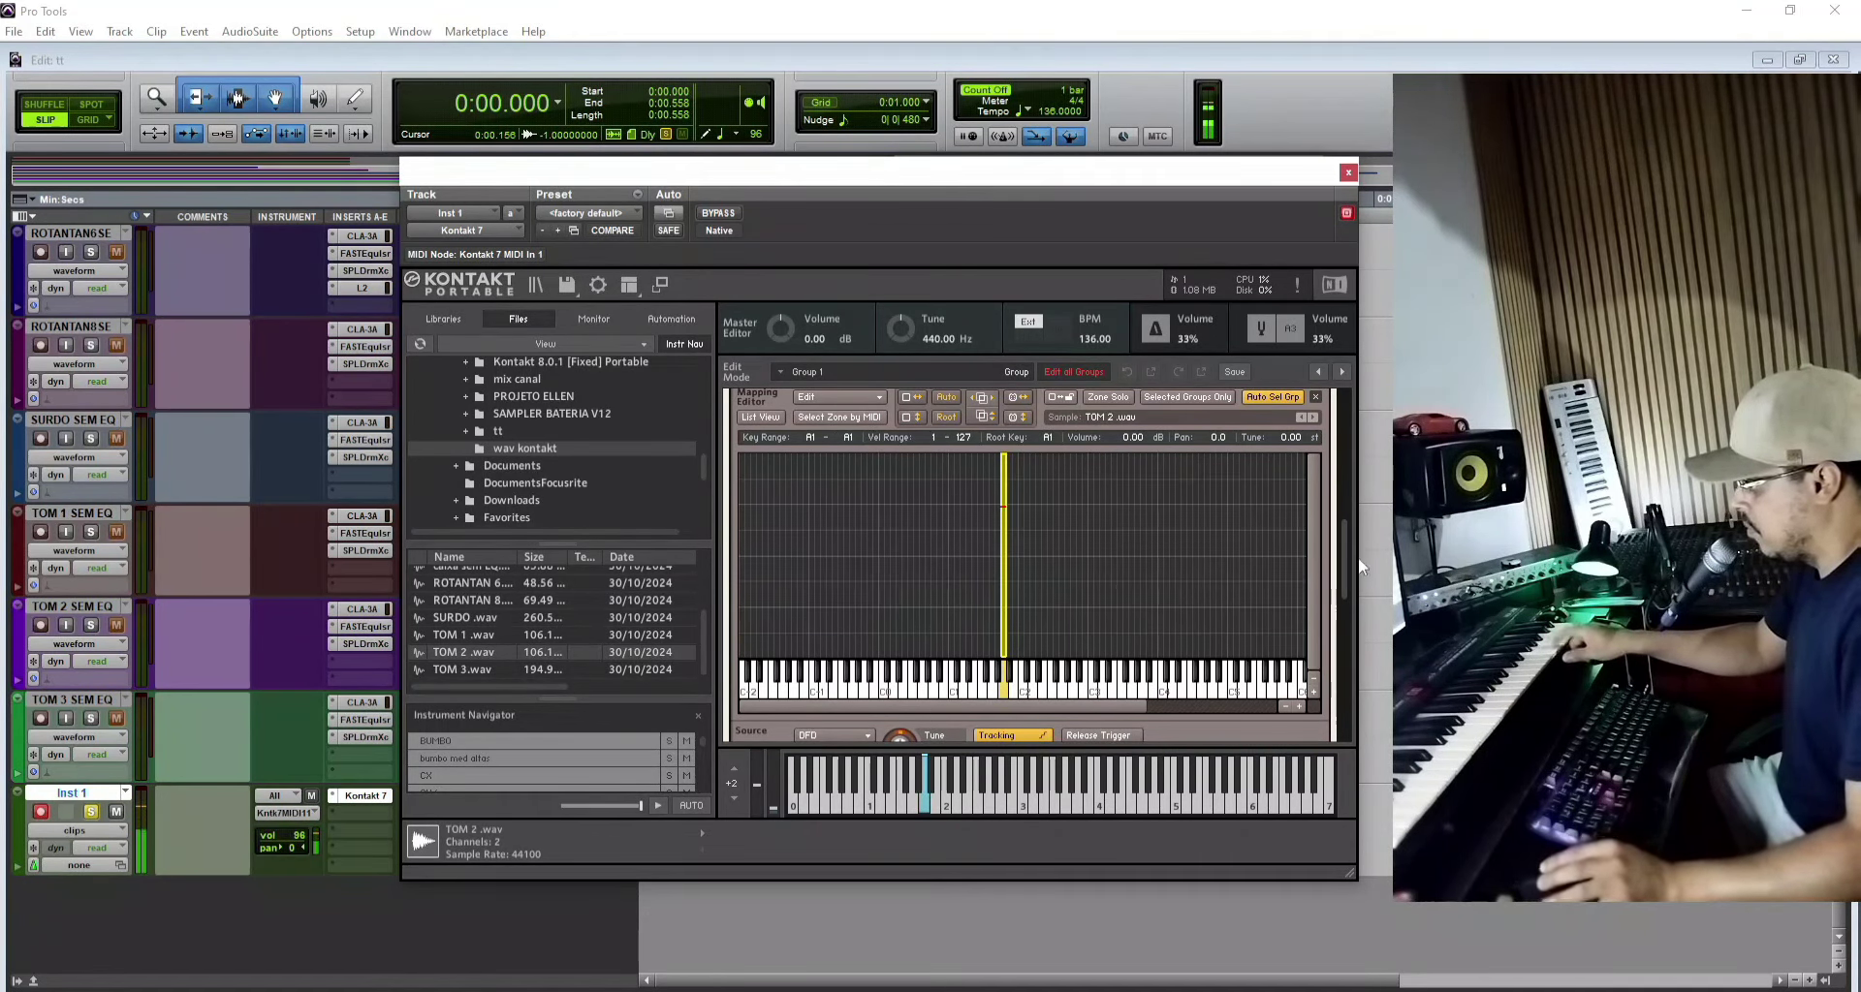
pyautogui.moveTo(1345, 562); pyautogui.dragTo(1339, 428)
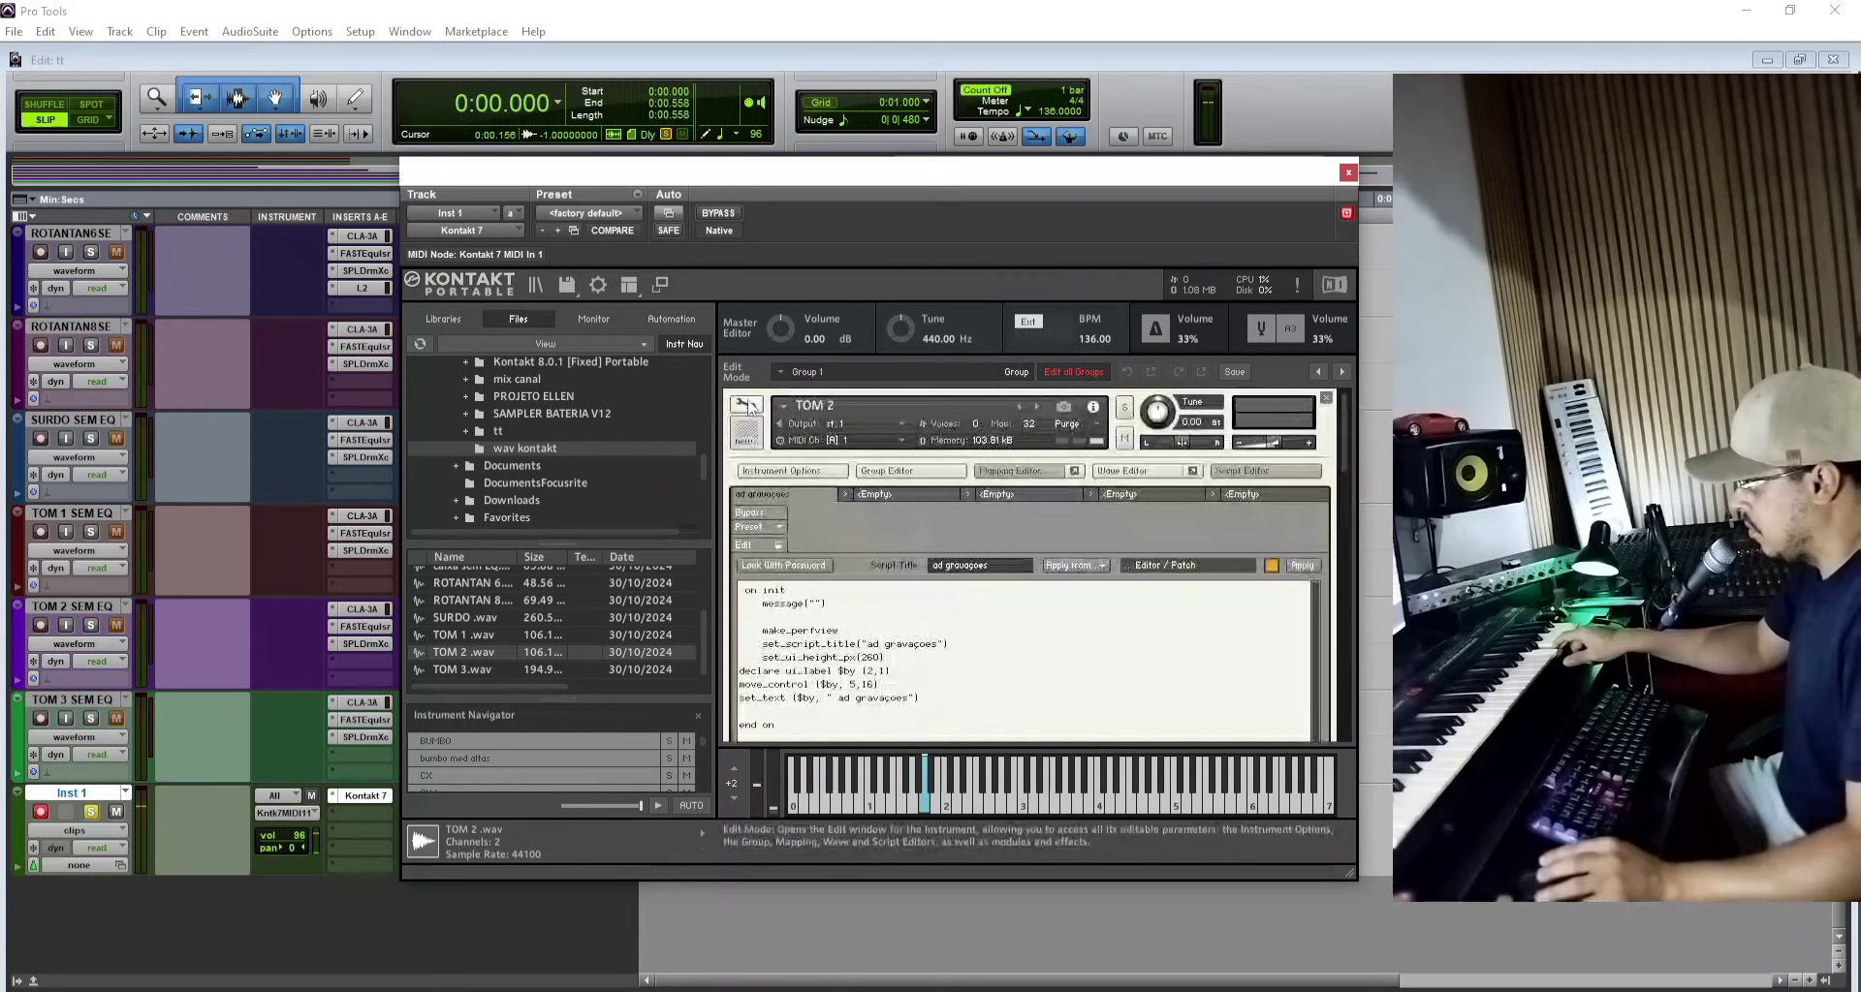
pyautogui.click(745, 404)
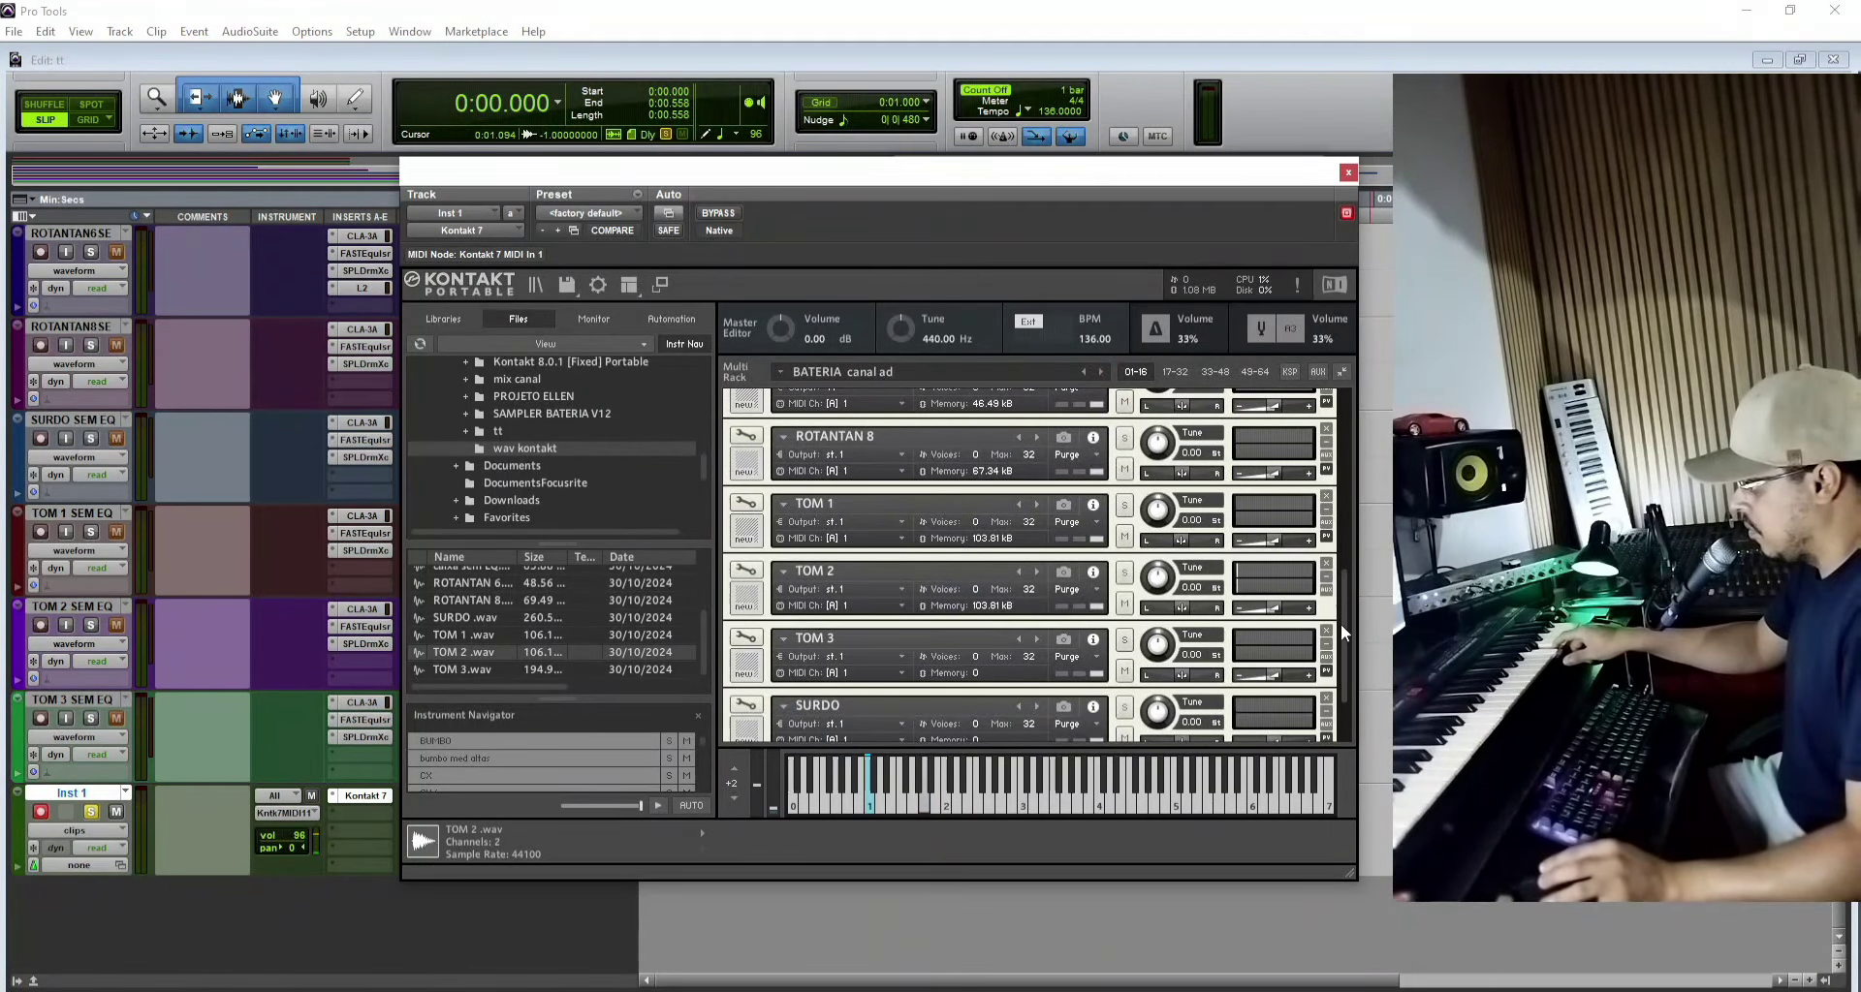
# Step: Map TOM 3.wav into the TOM 3 instrument's Mapping Editor
pyautogui.moveTo(1340, 624); pyautogui.dragTo(1341, 677)
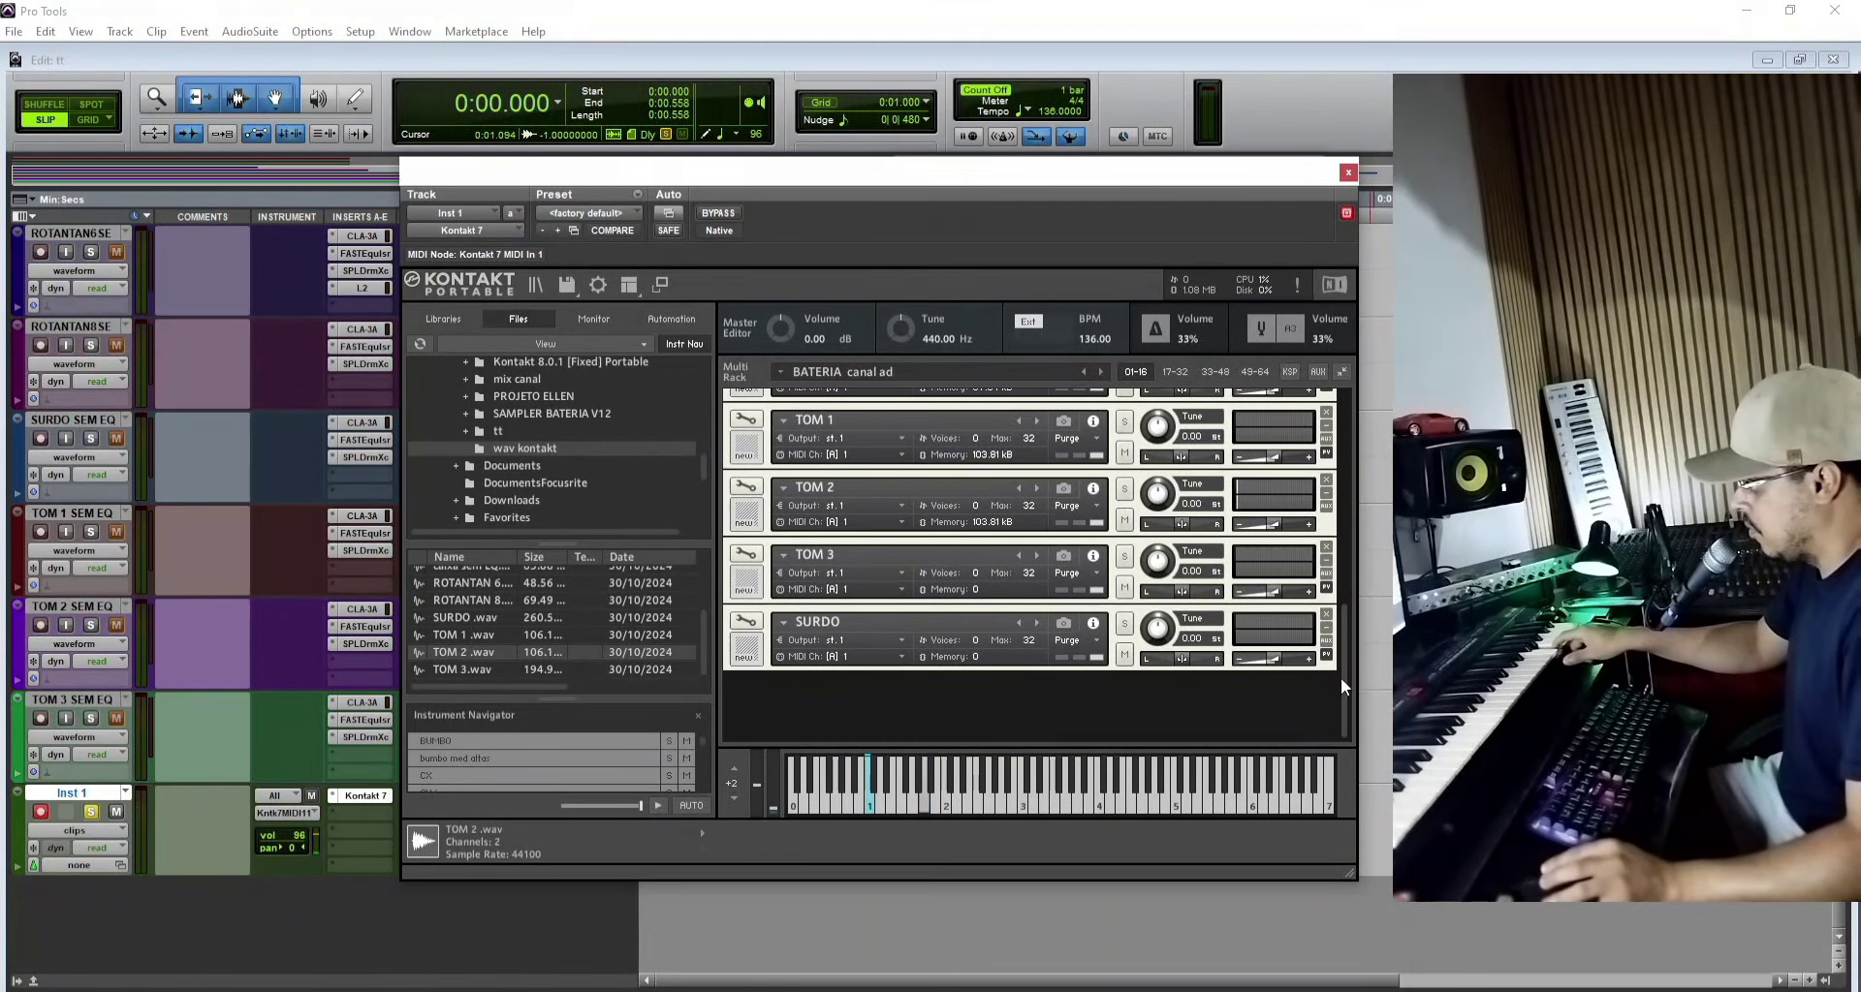
pyautogui.click(745, 553)
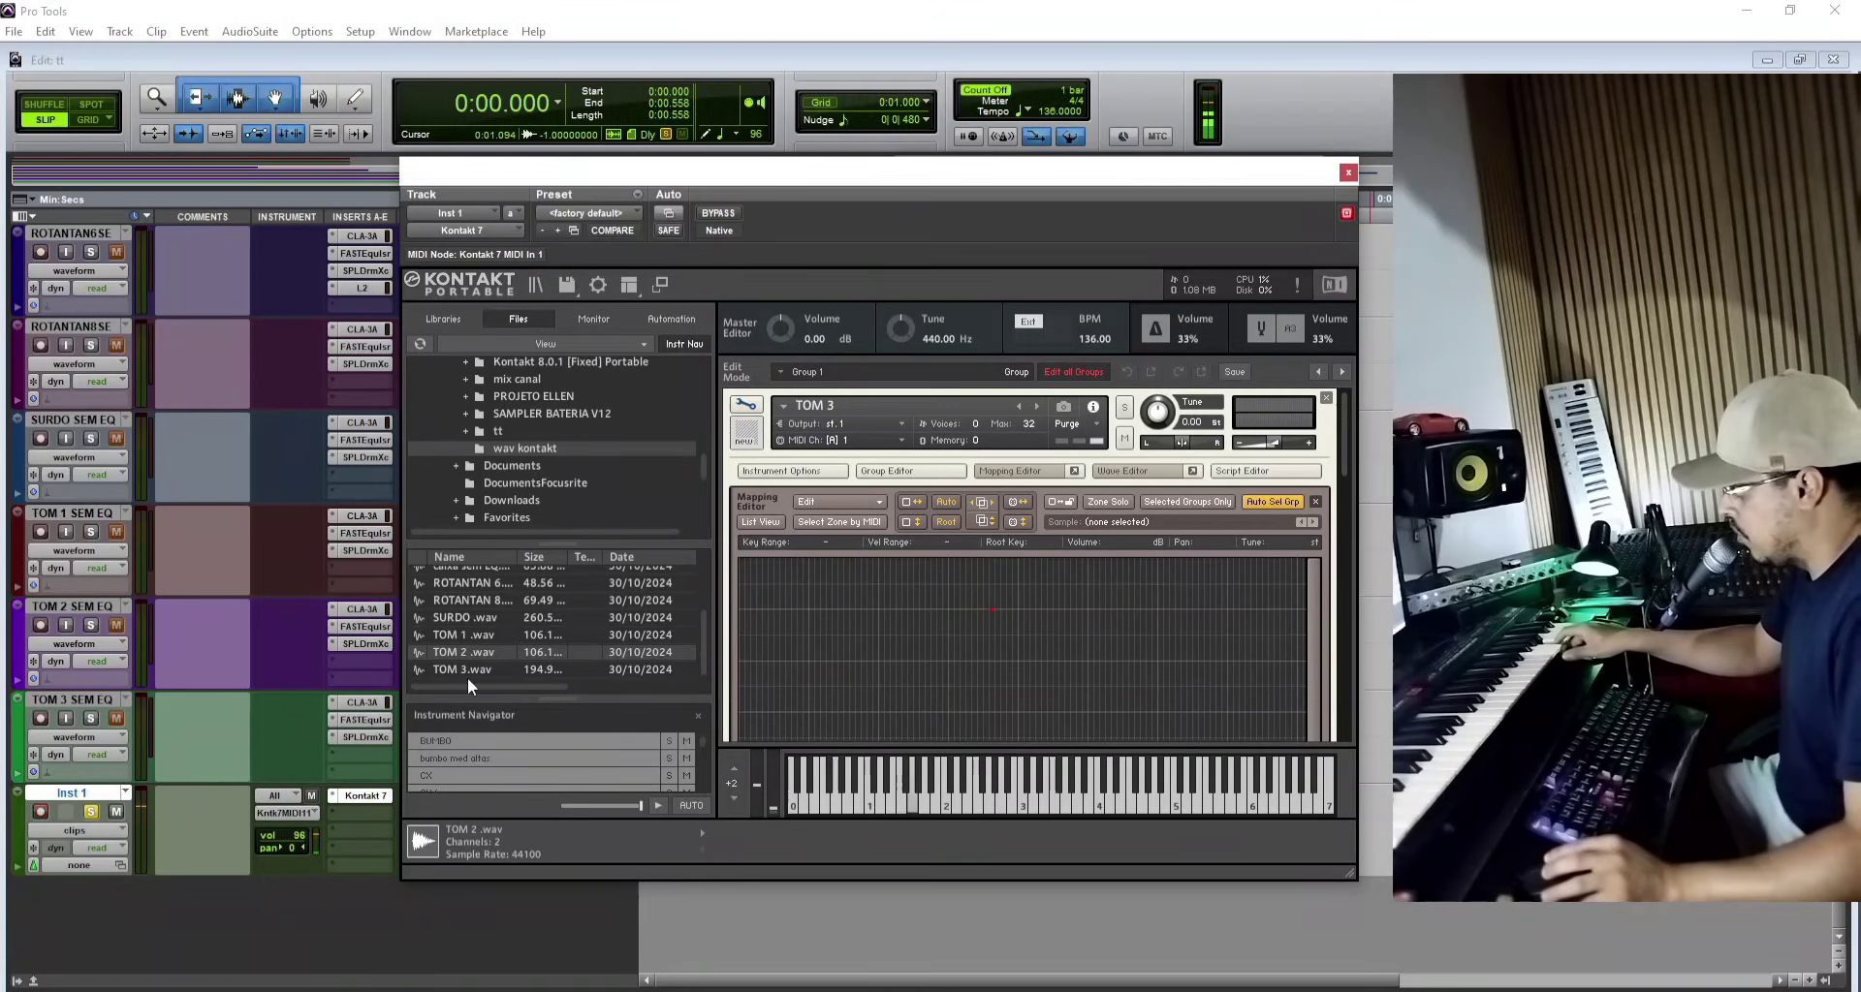
pyautogui.moveTo(467, 670); pyautogui.dragTo(991, 647)
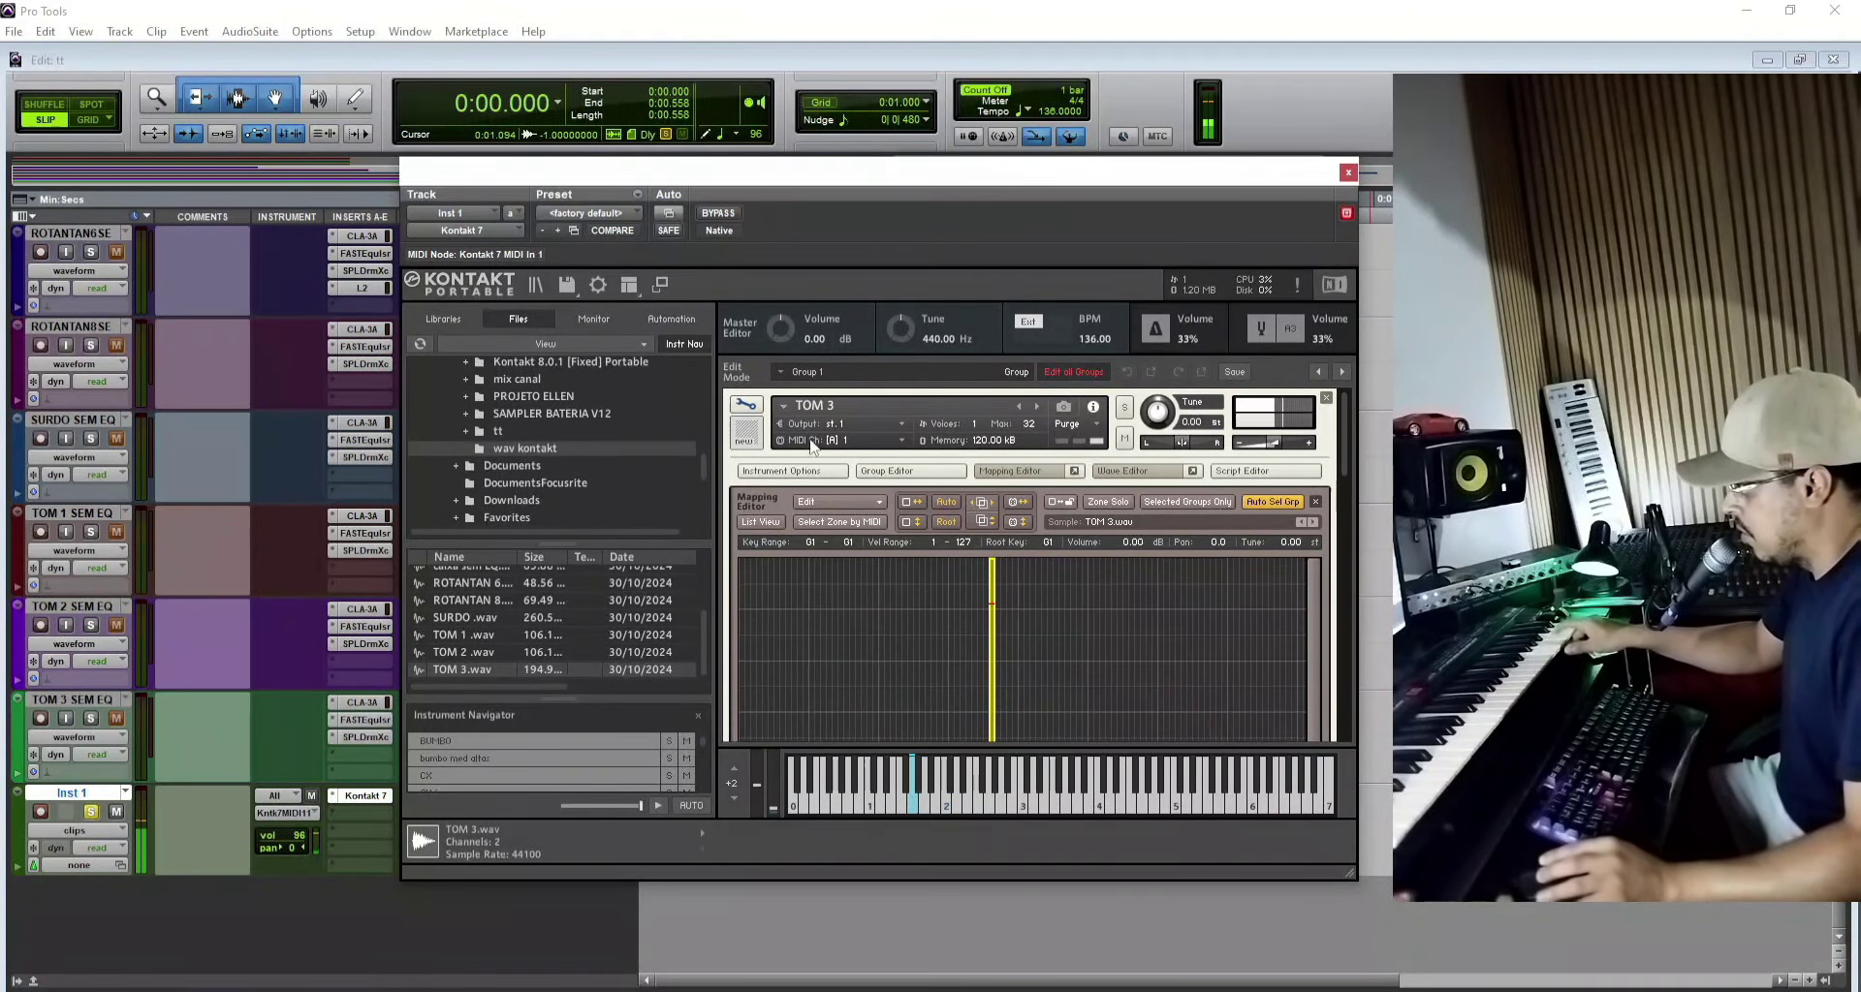
pyautogui.click(745, 404)
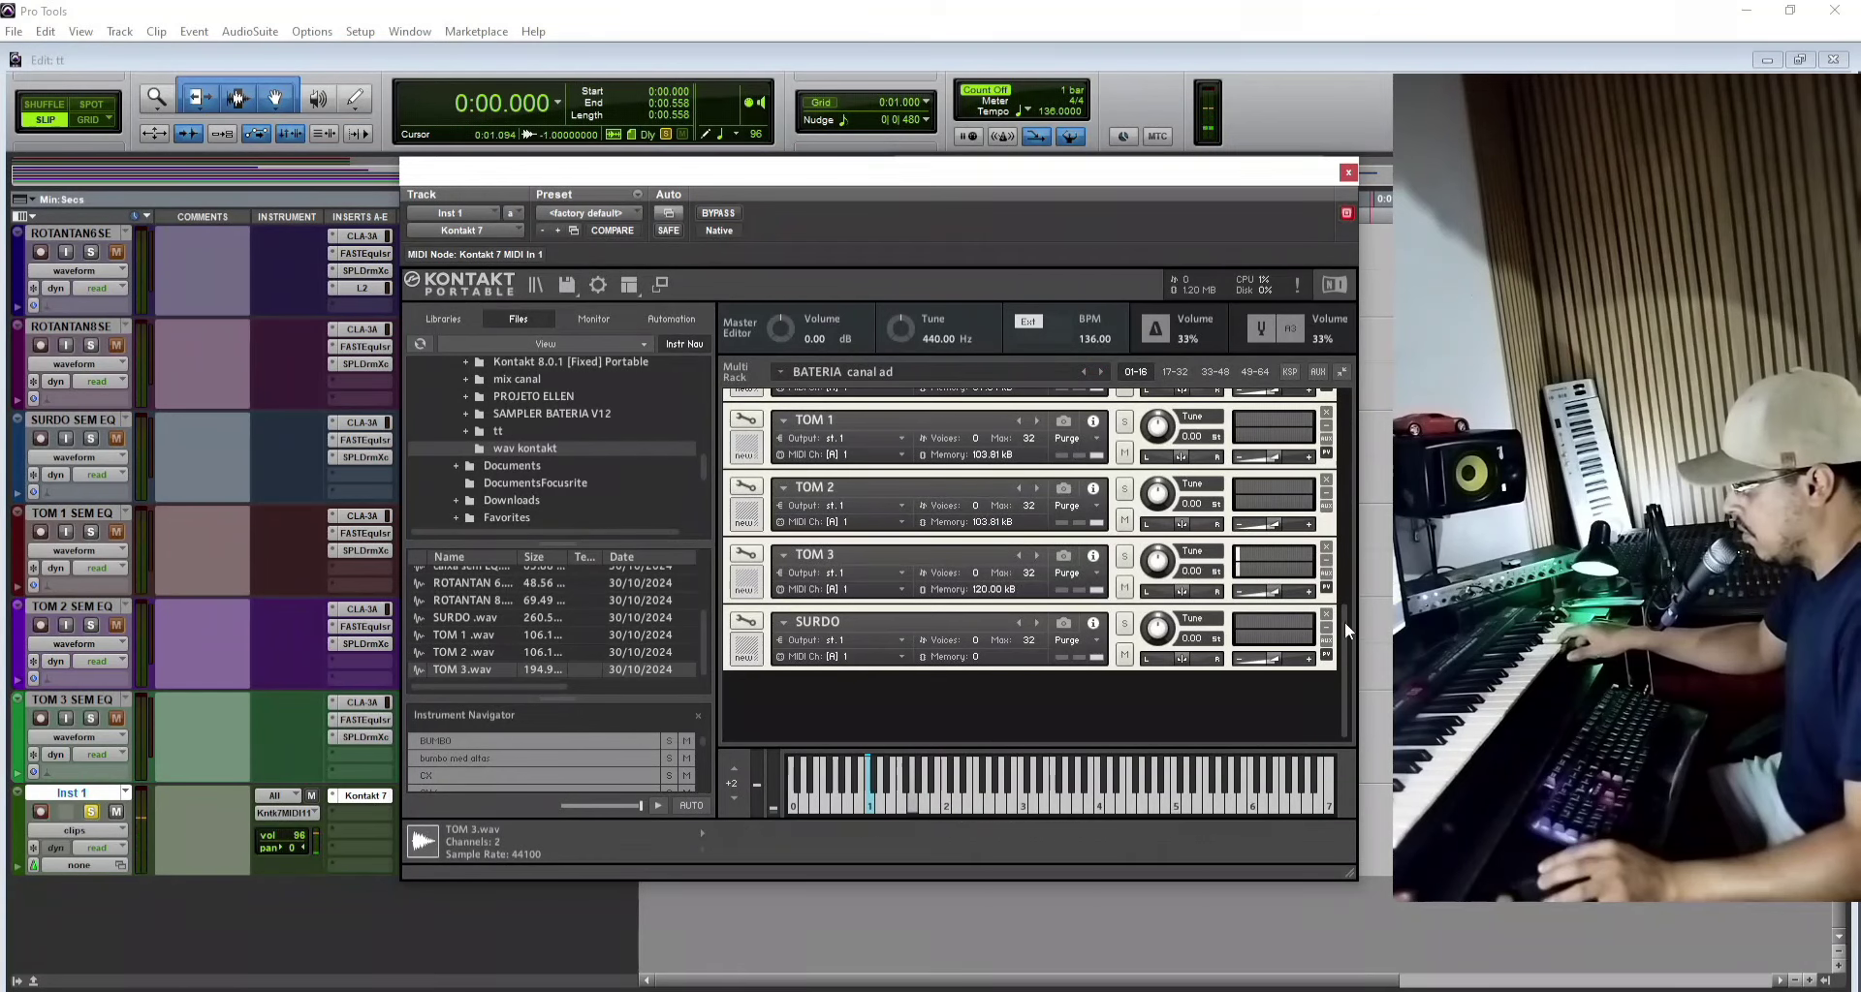
# Step: Map SURDO .wav into the SURDO instrument as an F1 zone
pyautogui.click(747, 626)
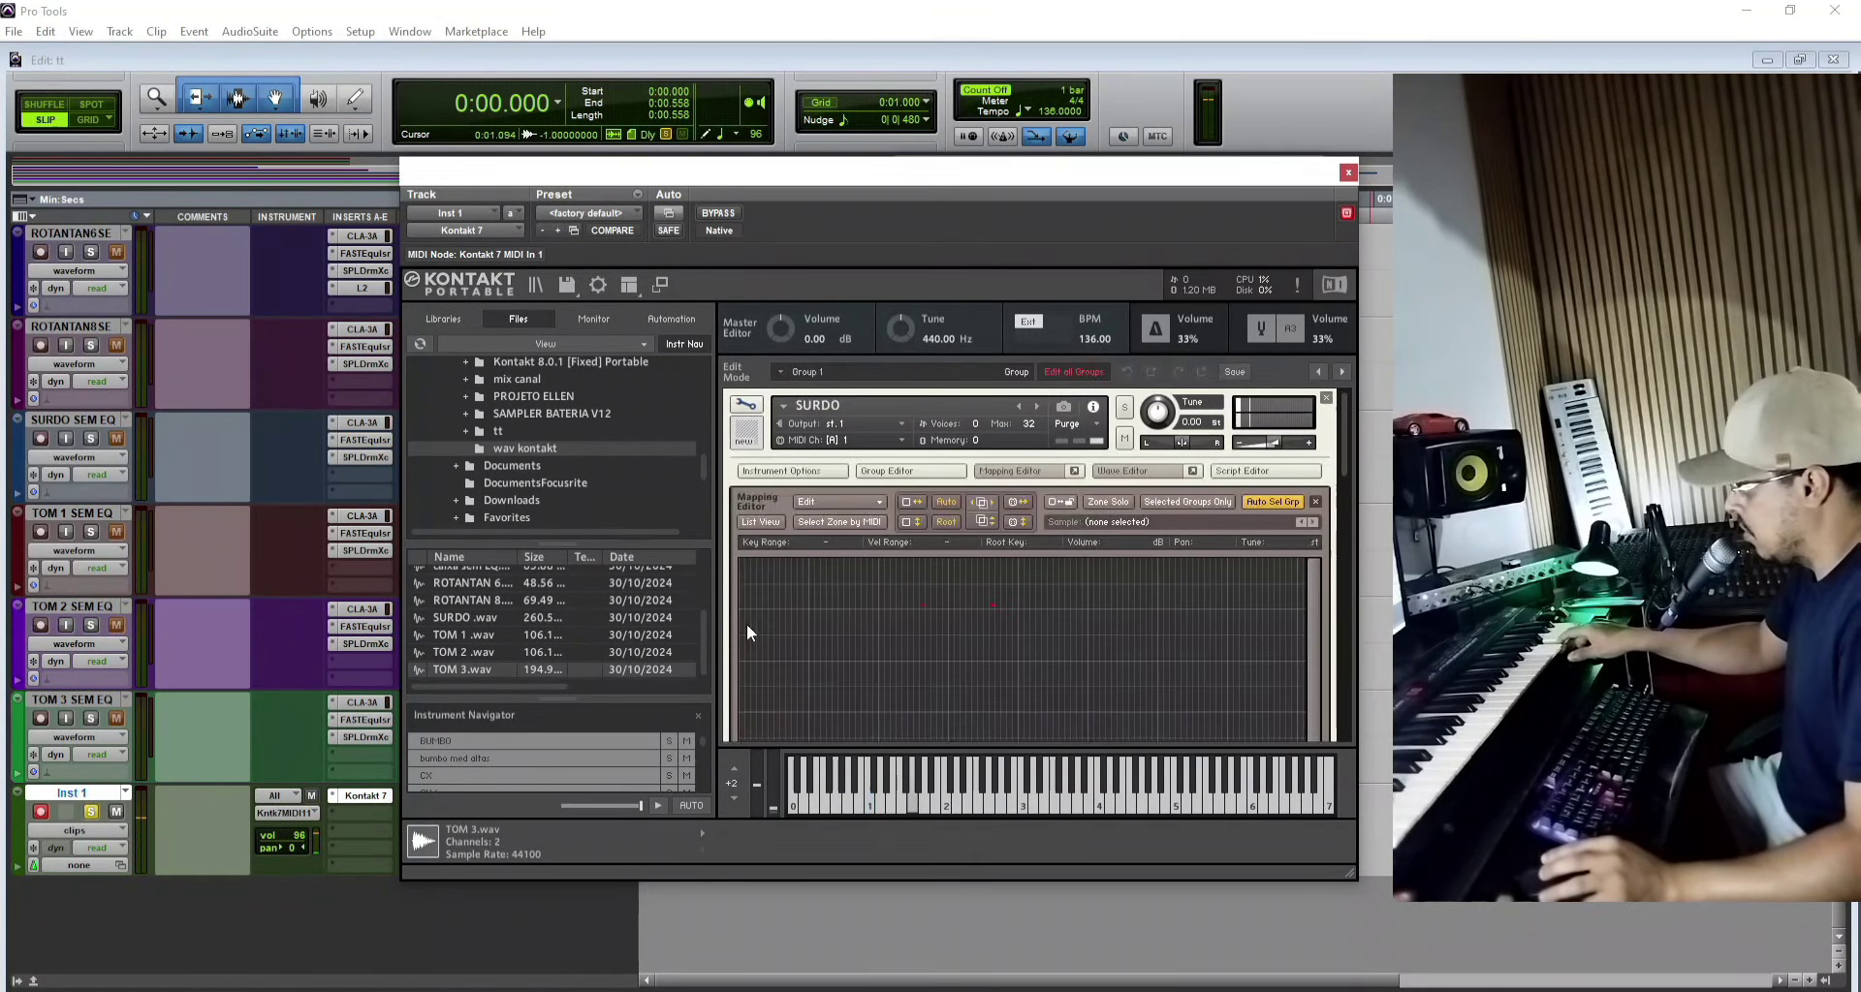
pyautogui.click(473, 622)
pyautogui.moveTo(473, 620); pyautogui.dragTo(947, 628)
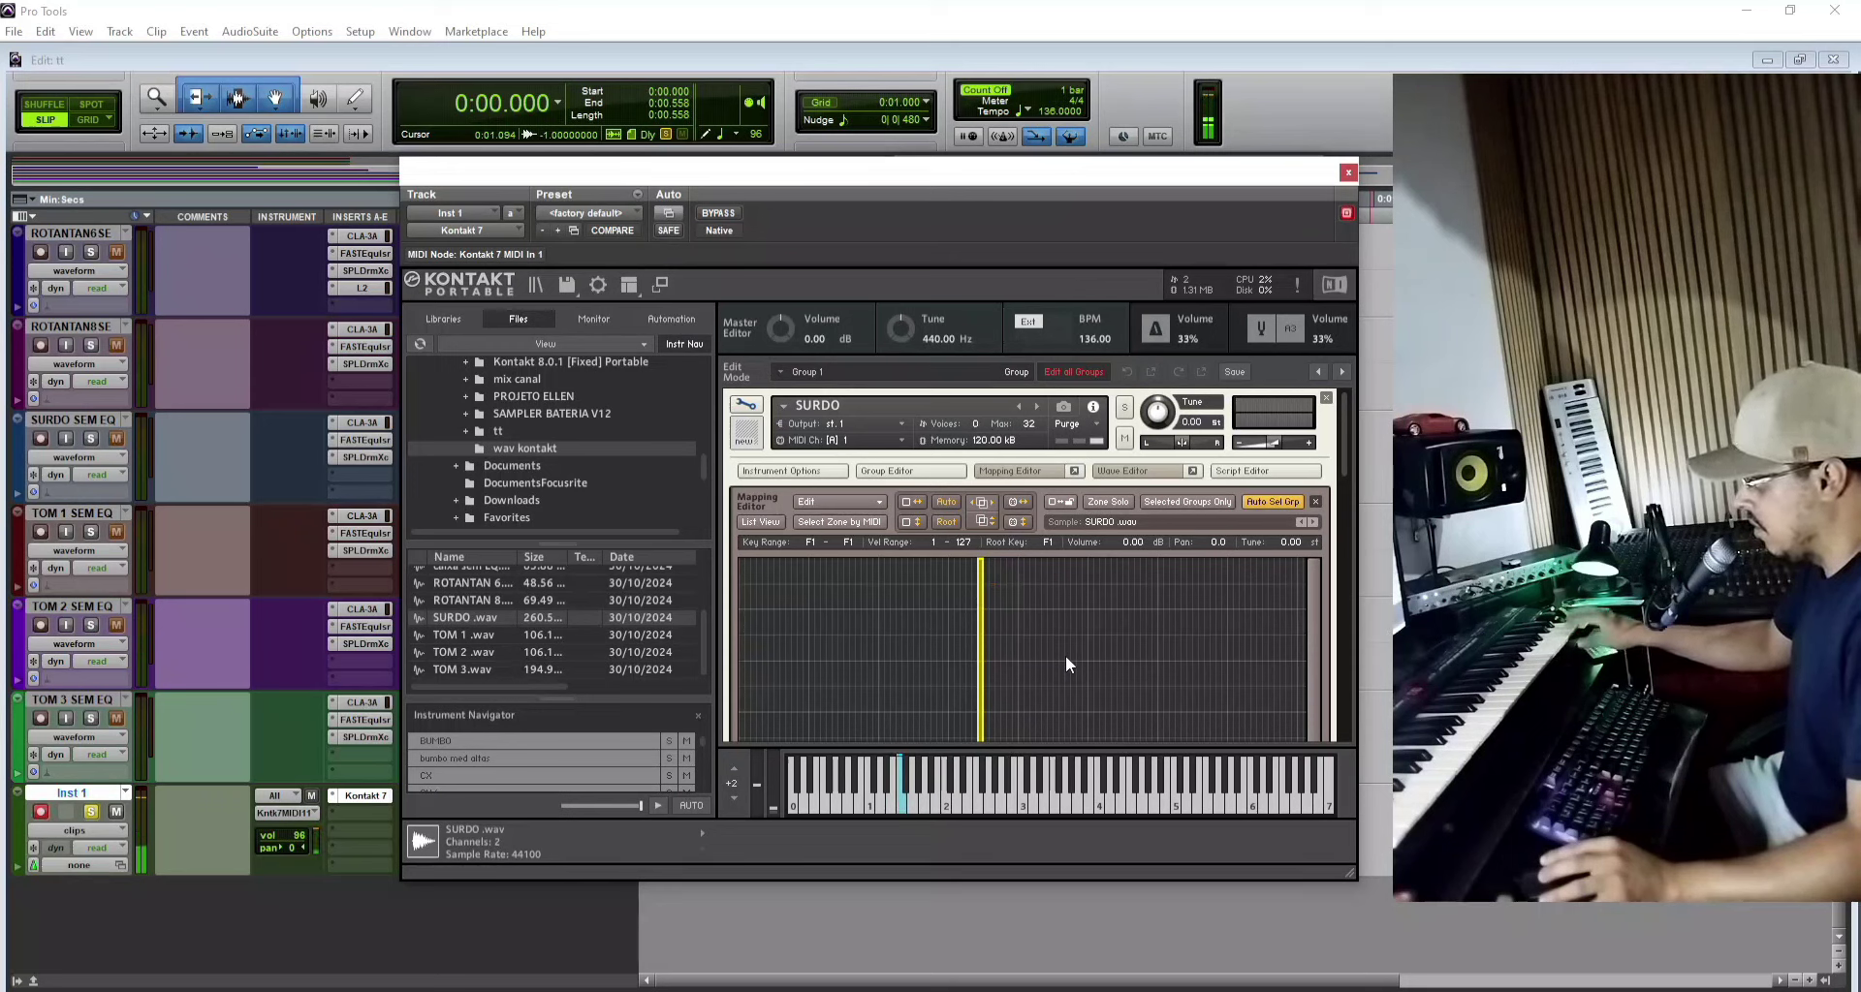
pyautogui.click(744, 409)
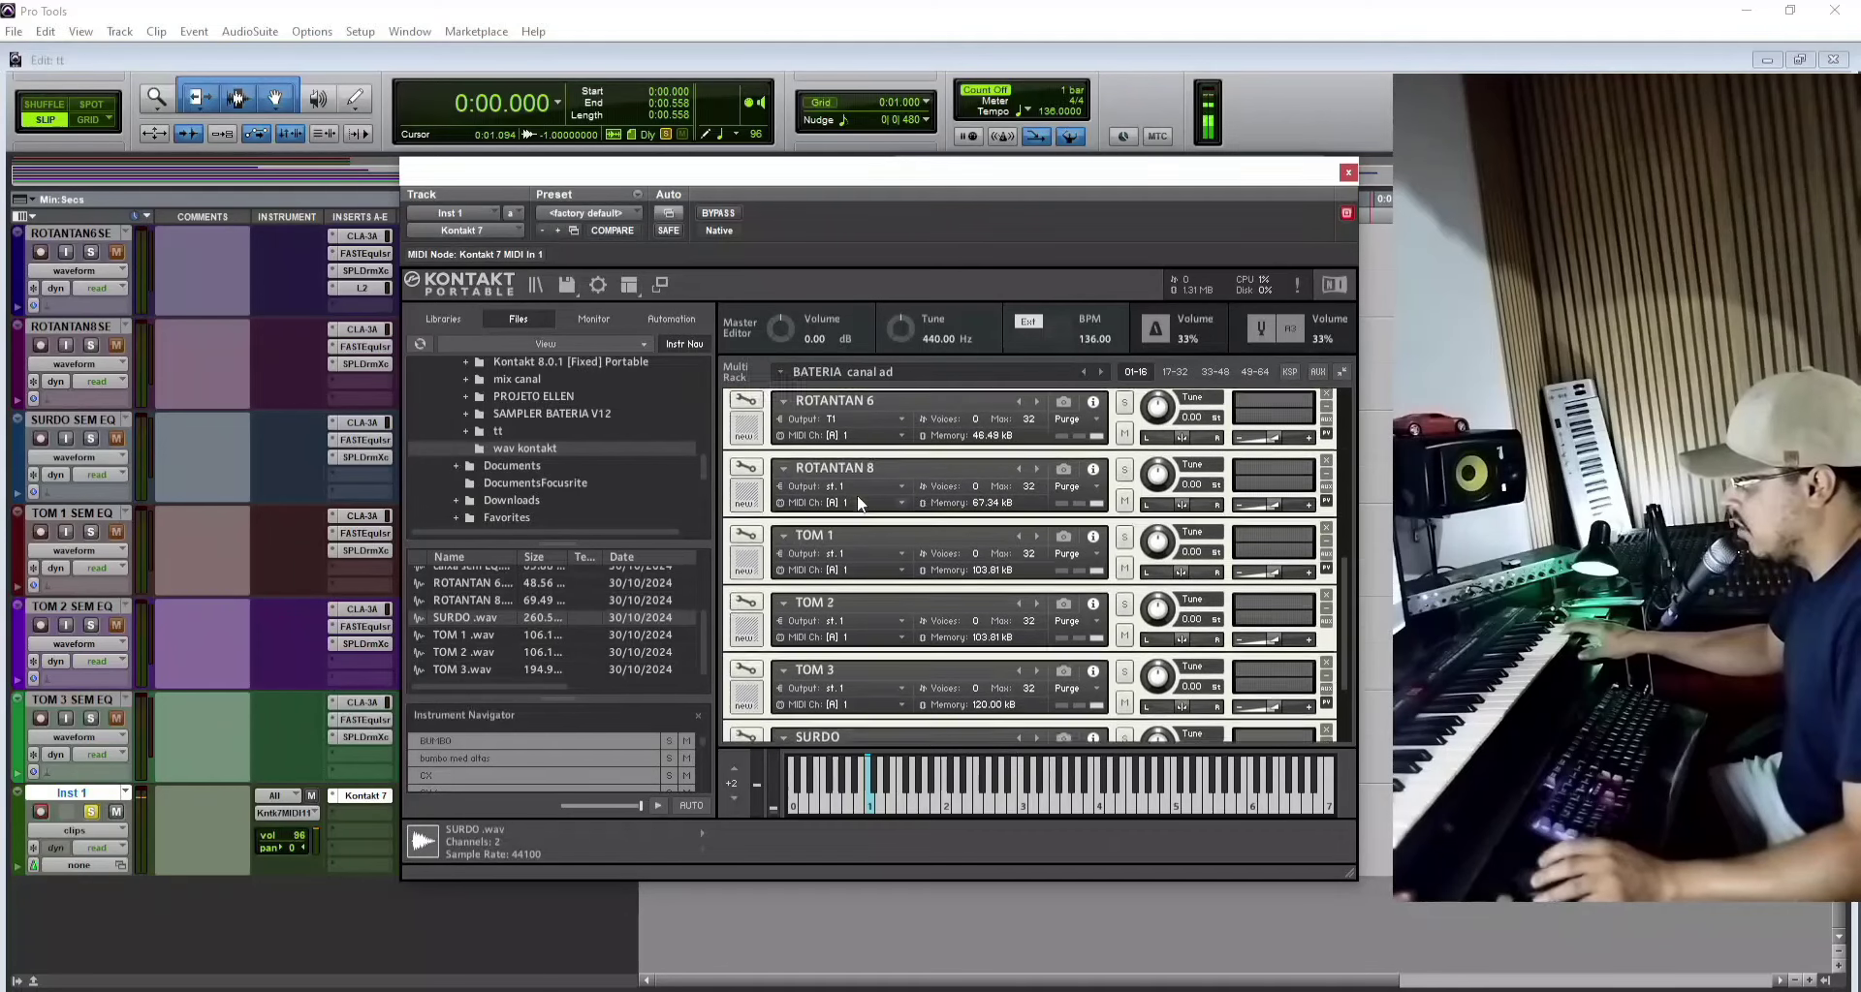
# Step: Add a Plate Reverb send effect to the CX snare instrument, returning at -22.6 dB
pyautogui.scroll(5, 859, 503)
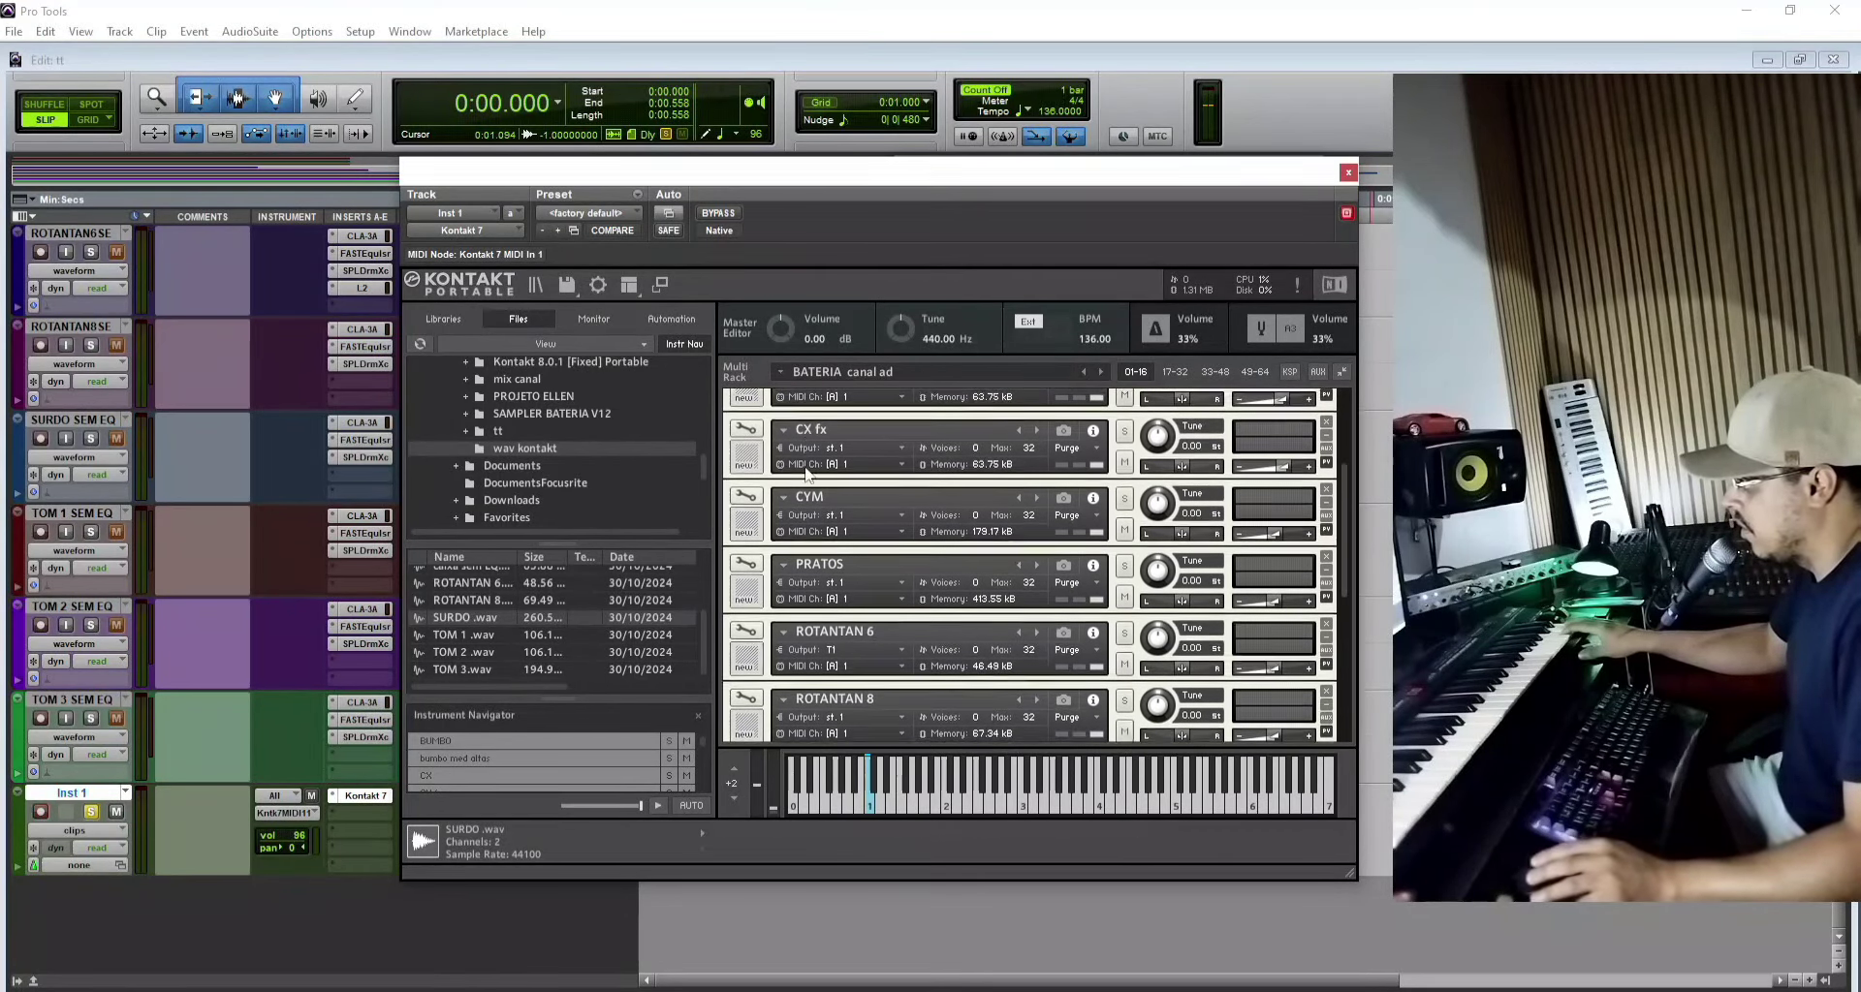
pyautogui.scroll(2, 806, 473)
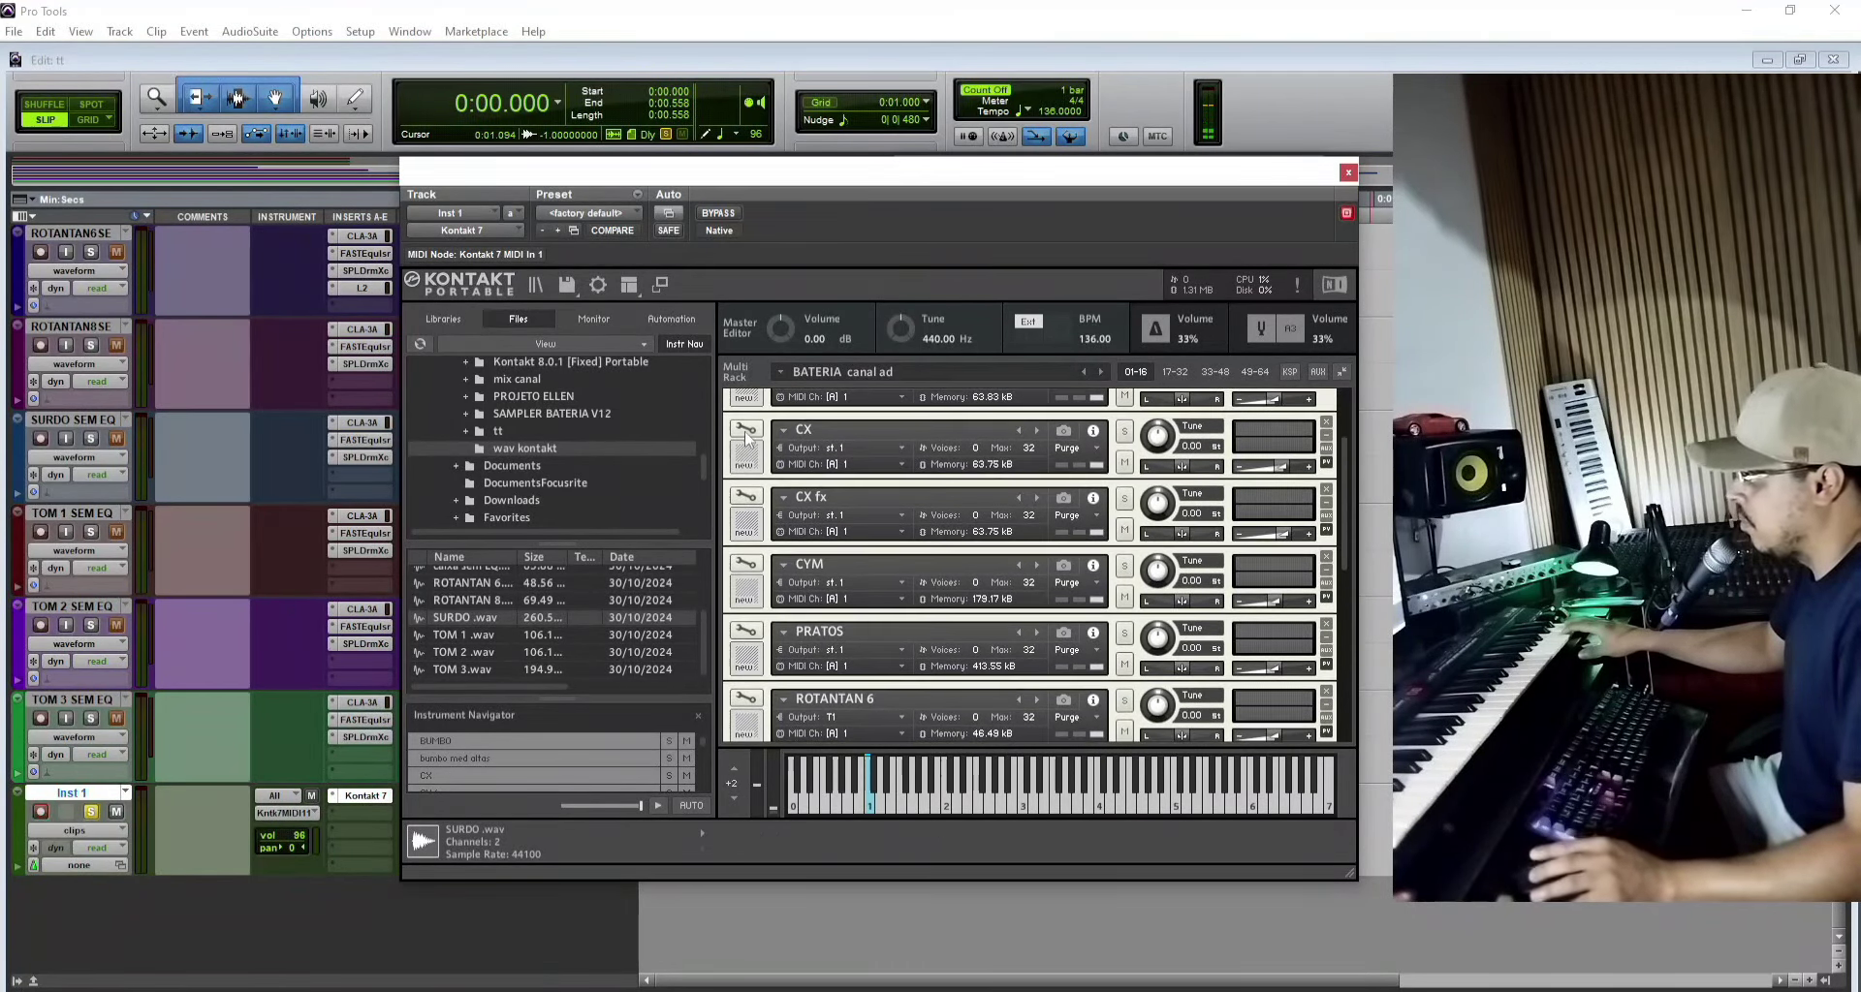
pyautogui.click(745, 431)
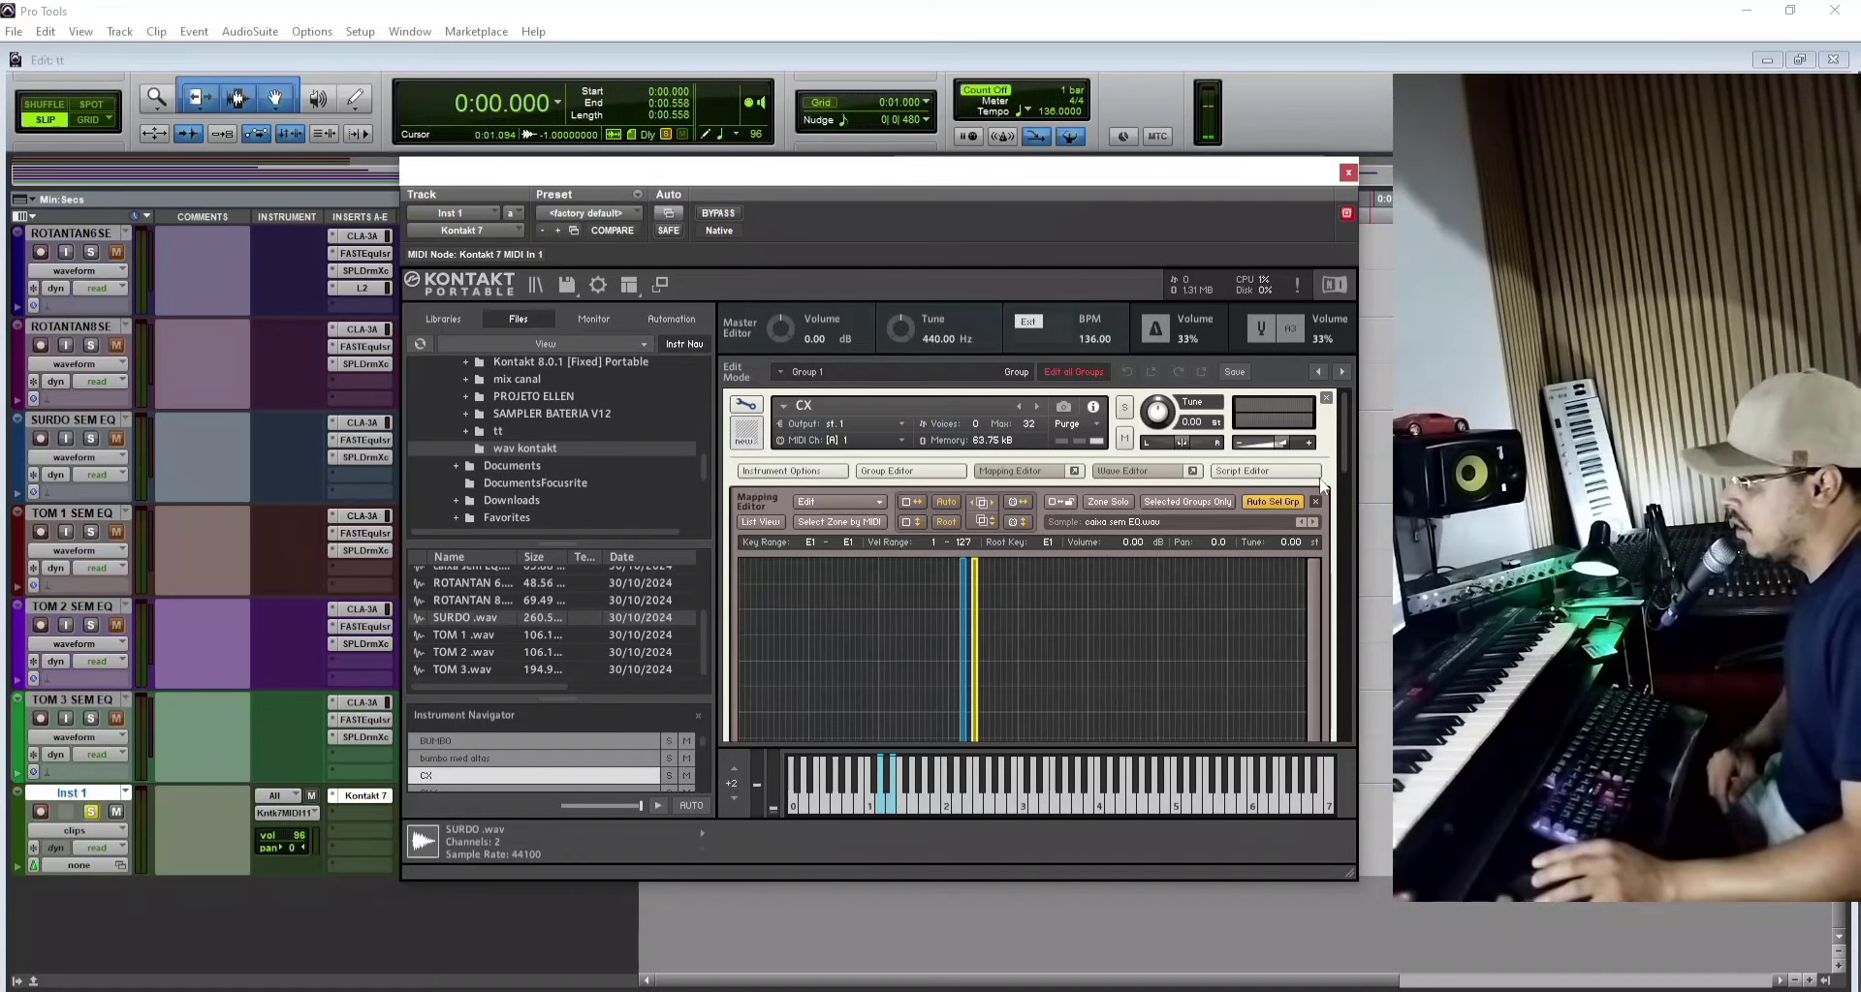
pyautogui.moveTo(1347, 444); pyautogui.dragTo(1346, 701)
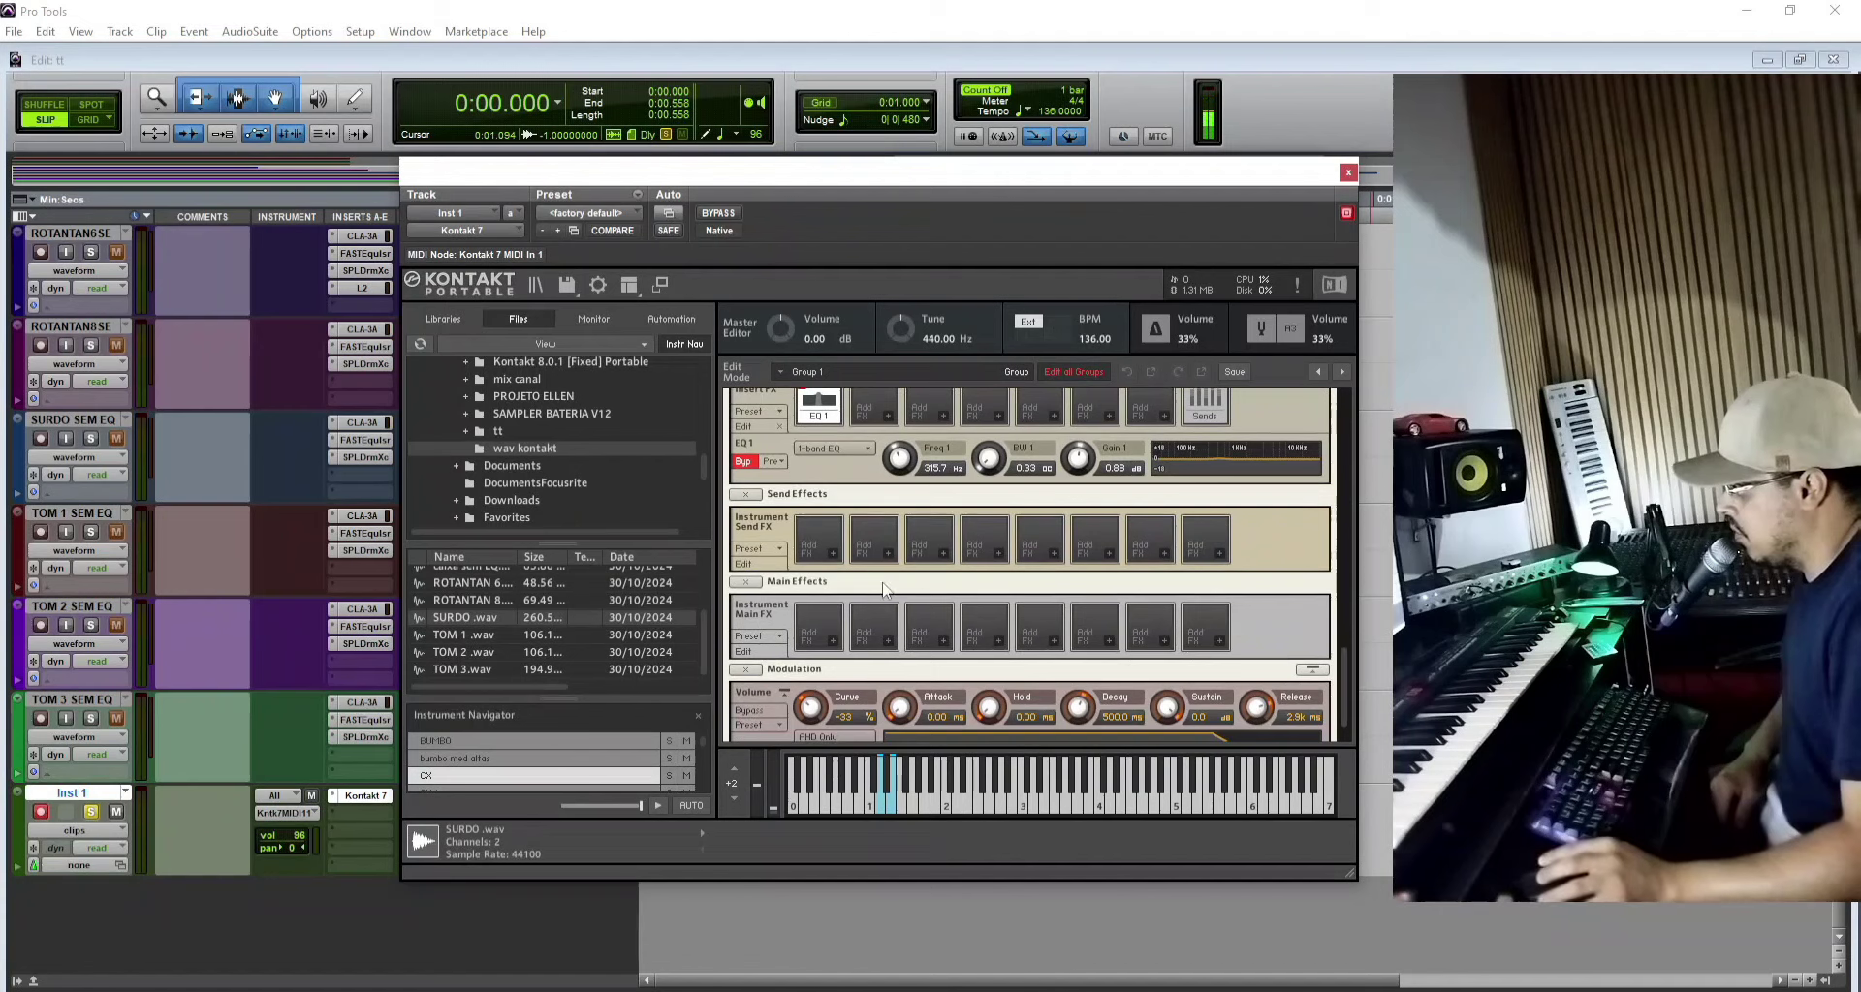
pyautogui.click(834, 554)
pyautogui.moveTo(849, 577)
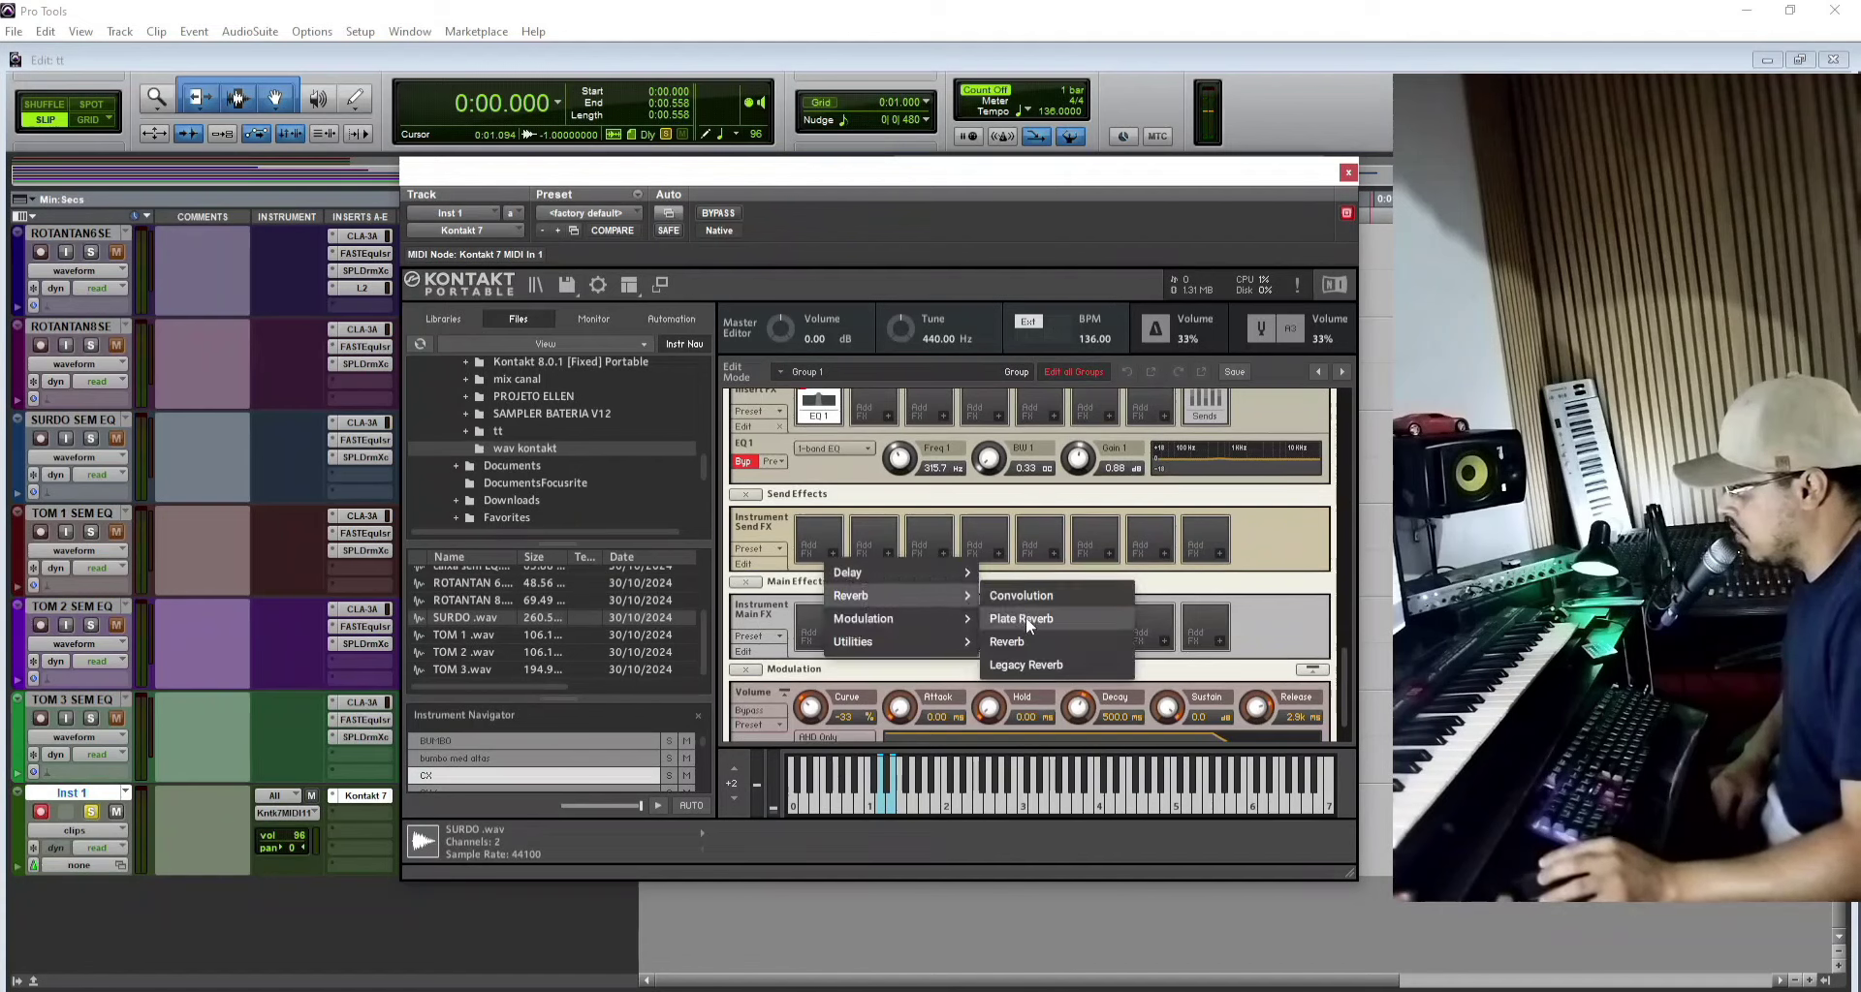
pyautogui.click(1025, 616)
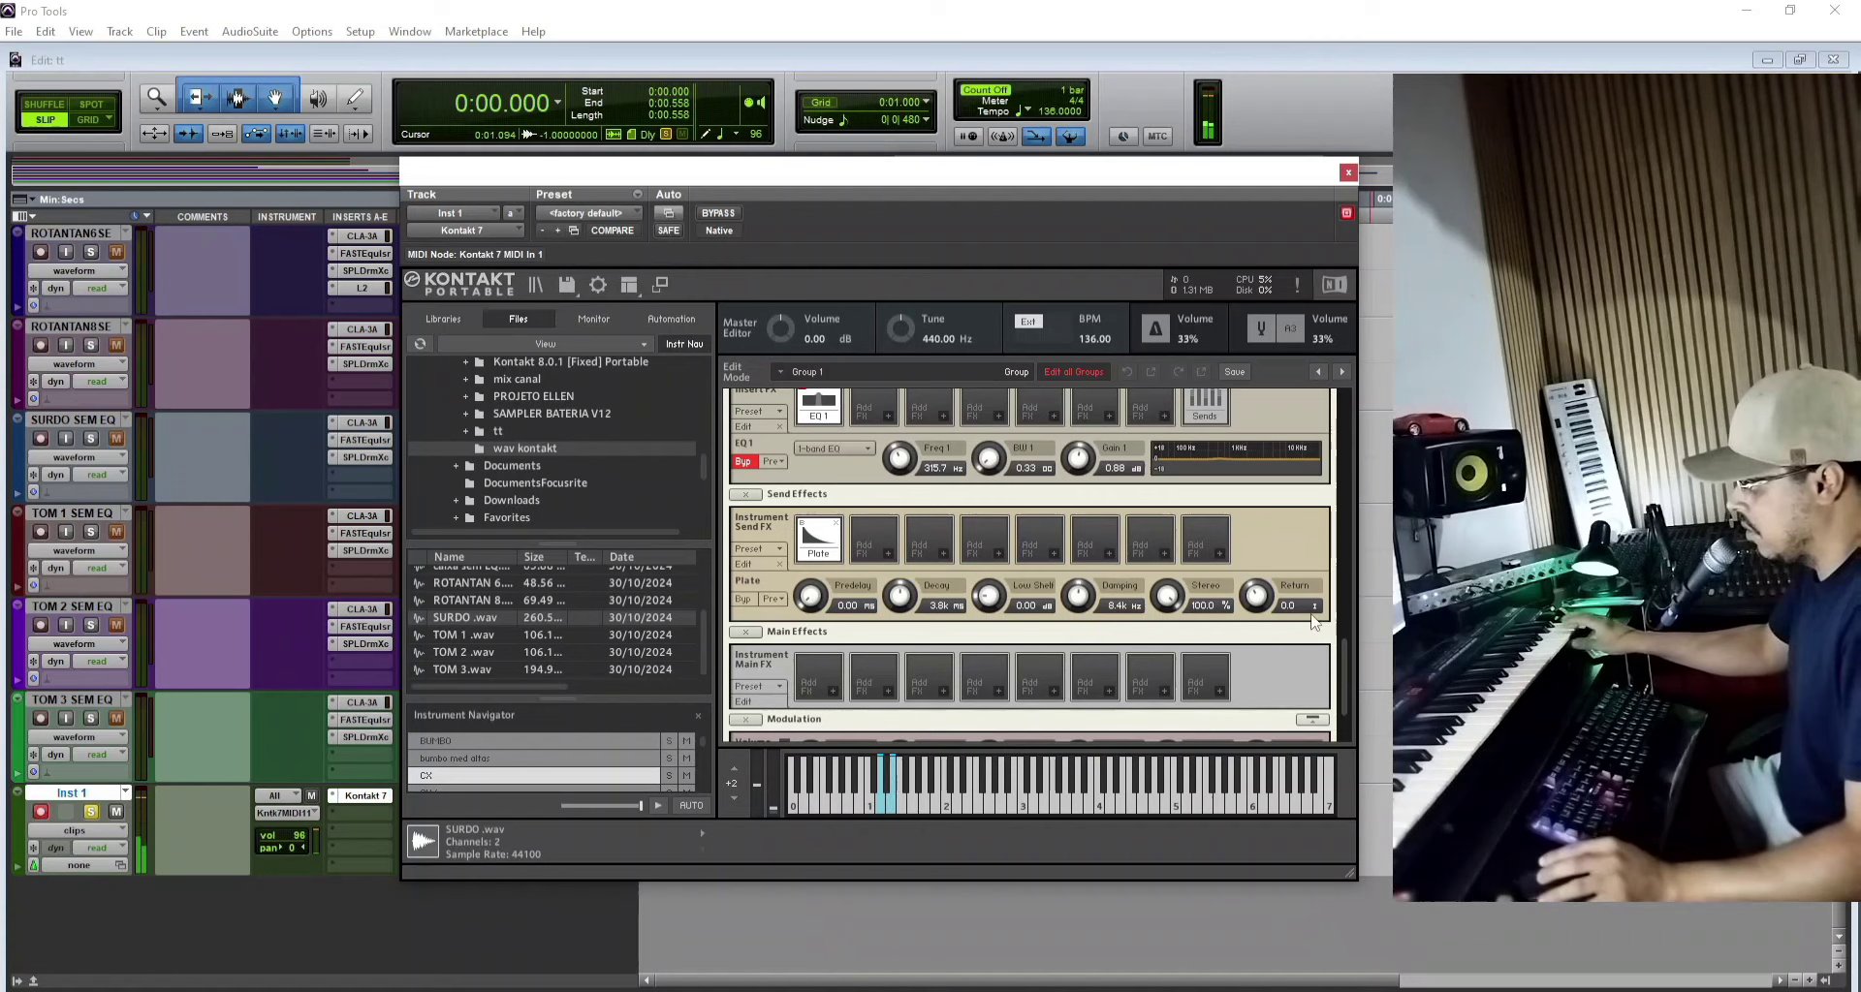
pyautogui.moveTo(1255, 596)
pyautogui.mouseDown()
pyautogui.moveTo(1260, 650)
pyautogui.moveTo(1259, 609)
pyautogui.mouseUp()
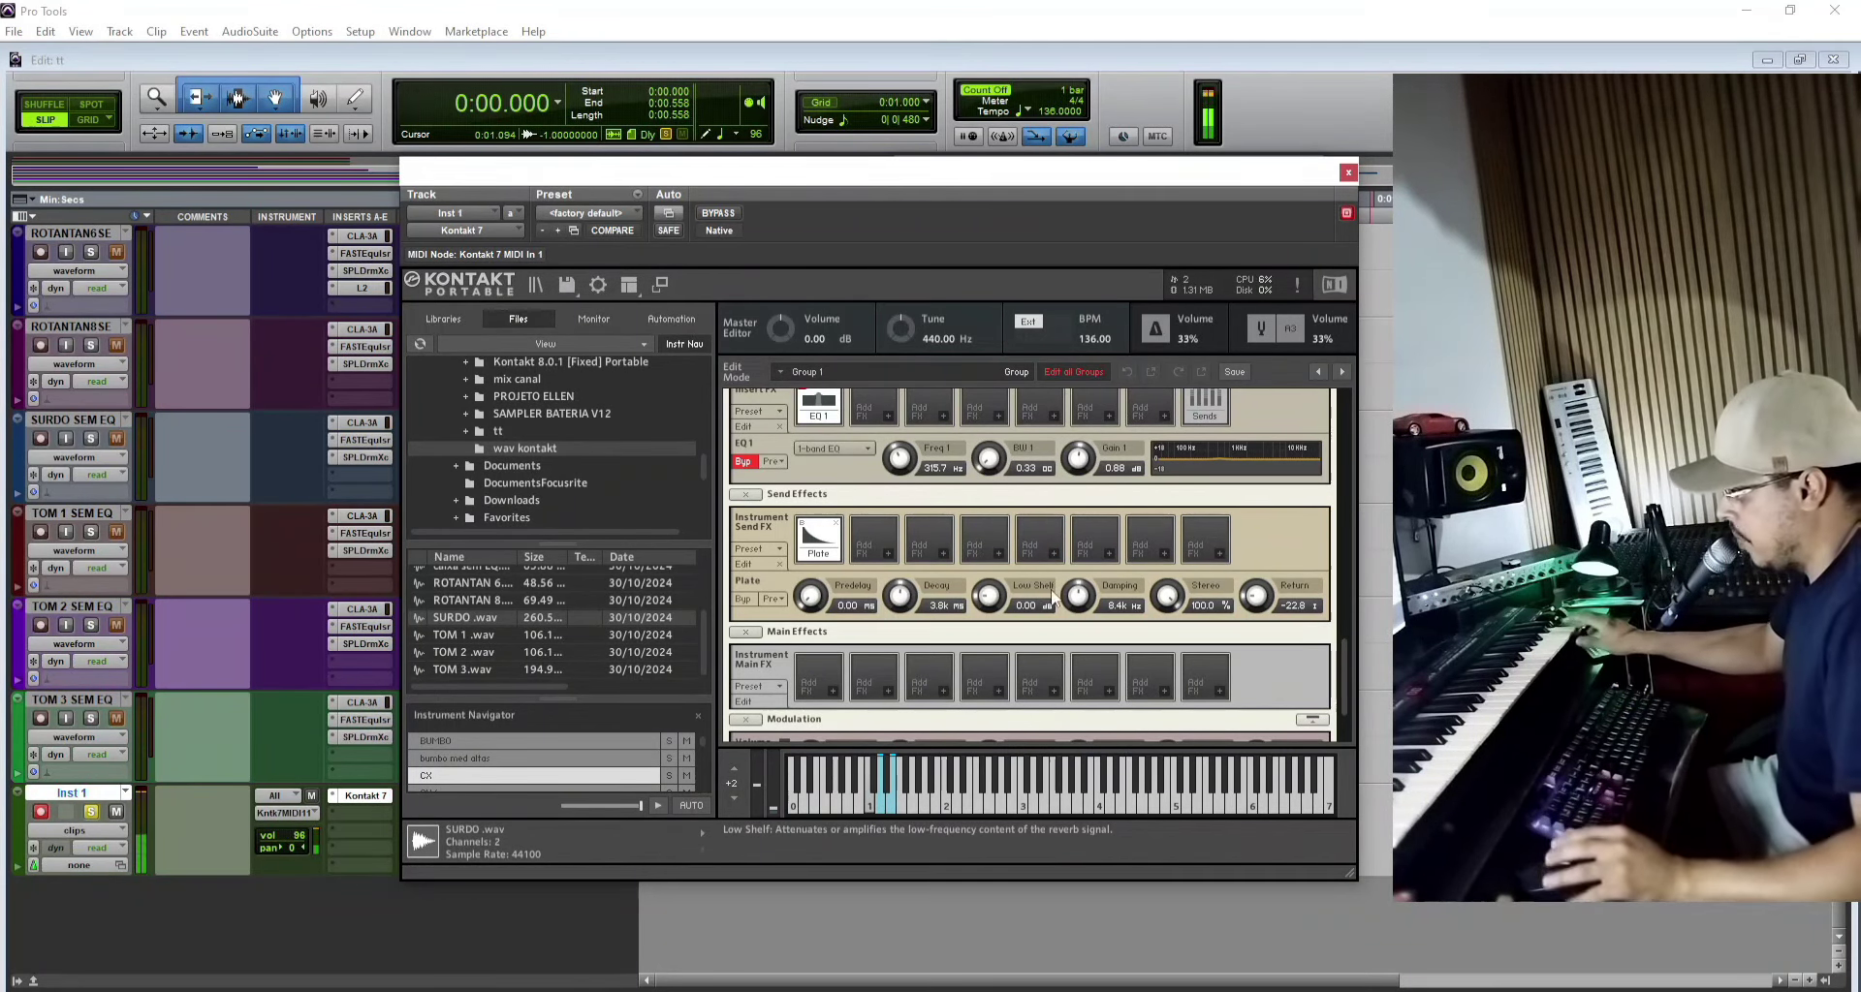
pyautogui.moveTo(1335, 671); pyautogui.dragTo(1345, 387)
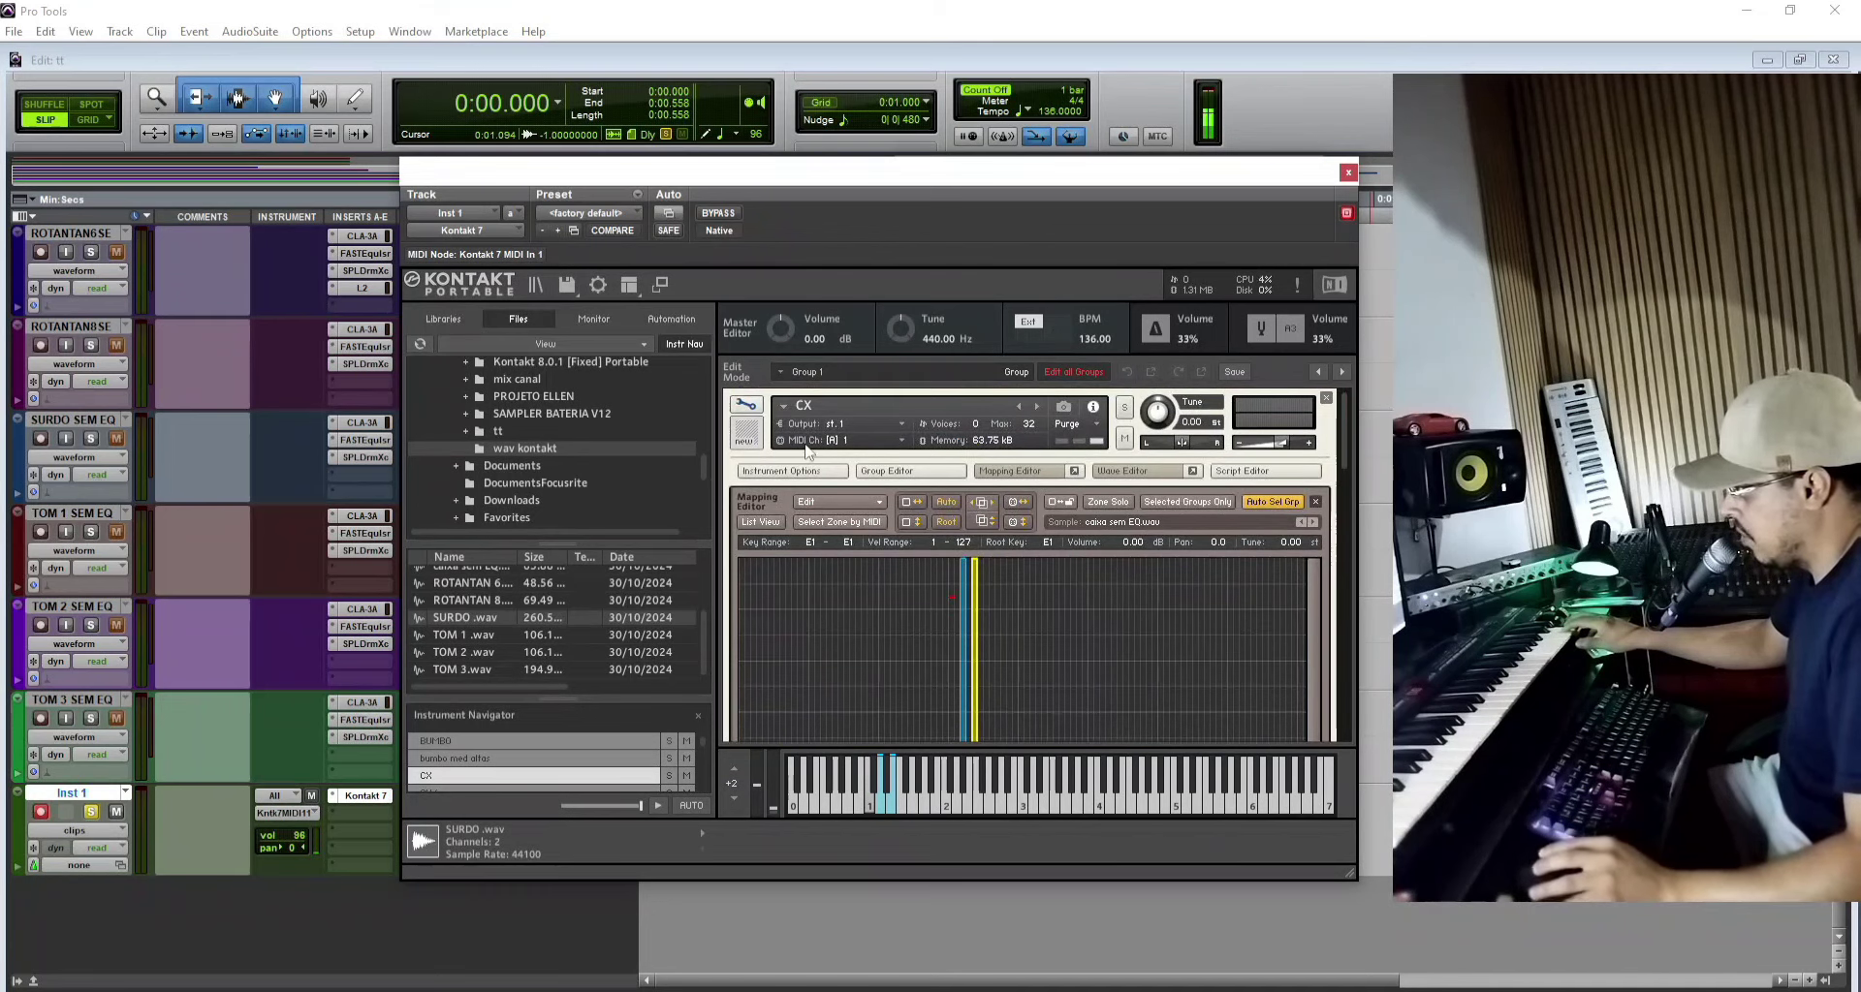
# Step: Map bumbo 1.wav into the BUMBO instrument's Mapping Editor
pyautogui.click(746, 407)
pyautogui.scroll(3, 747, 417)
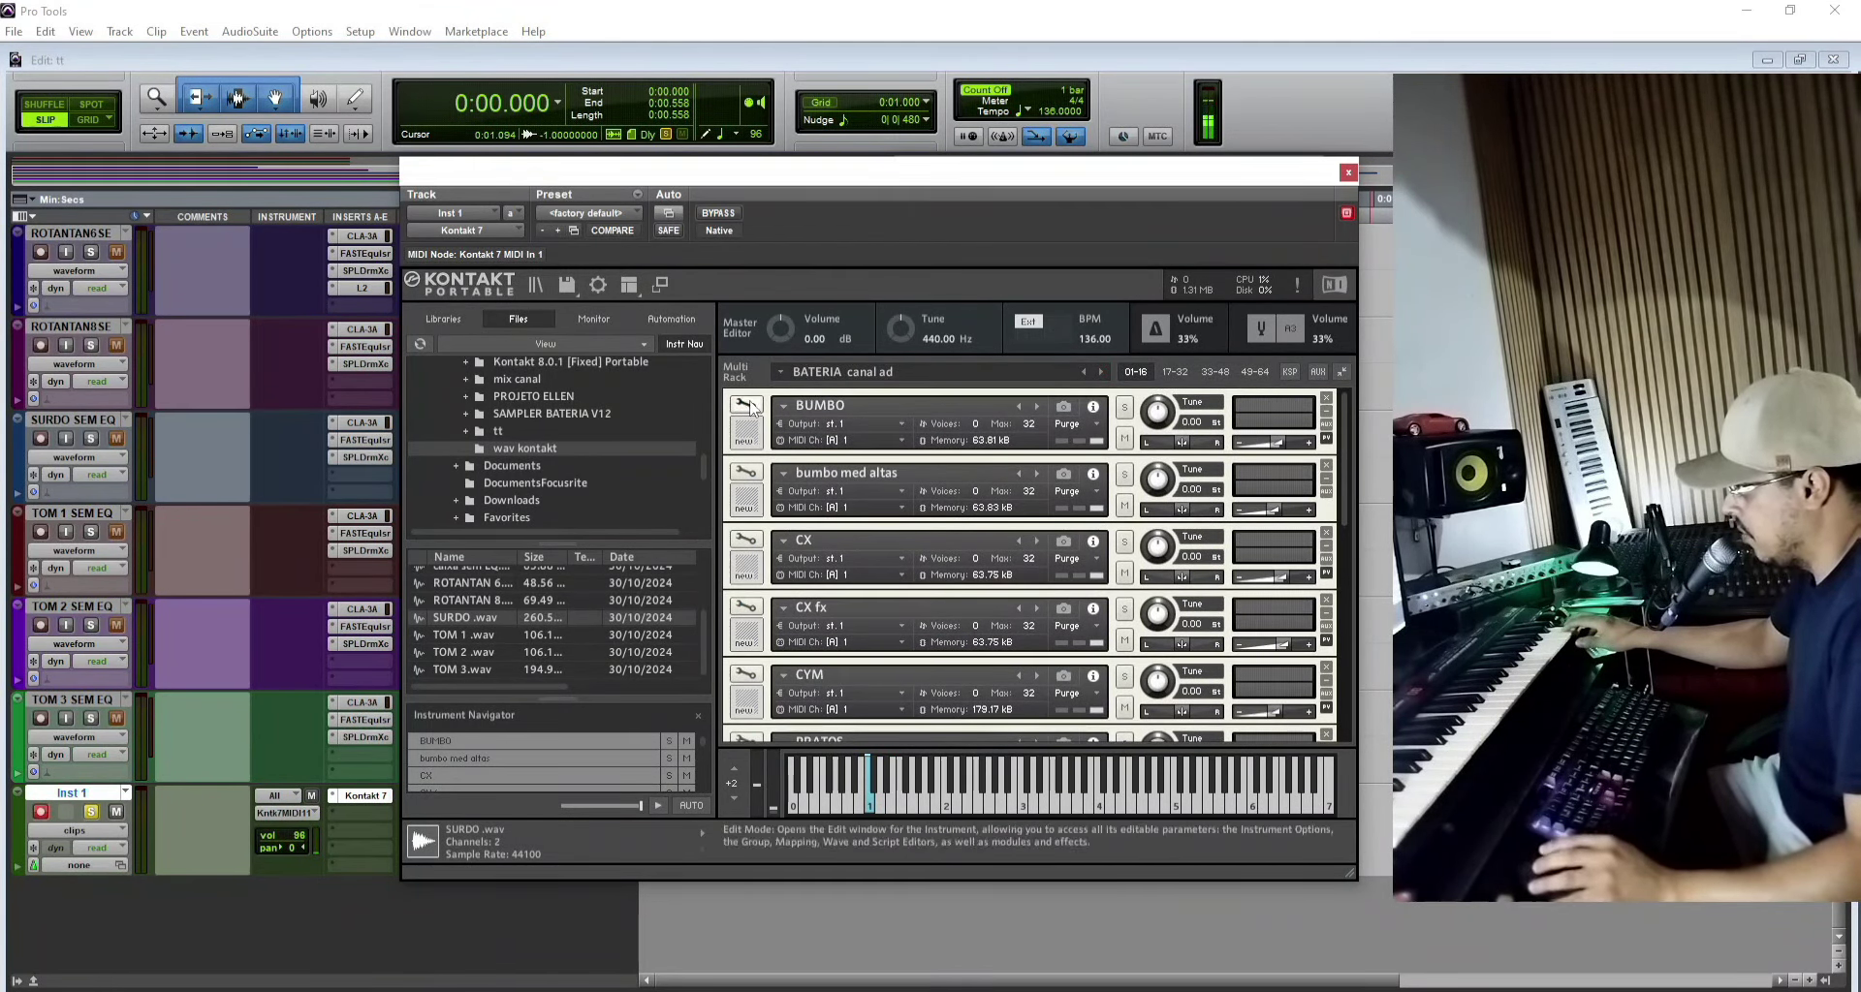
pyautogui.click(746, 405)
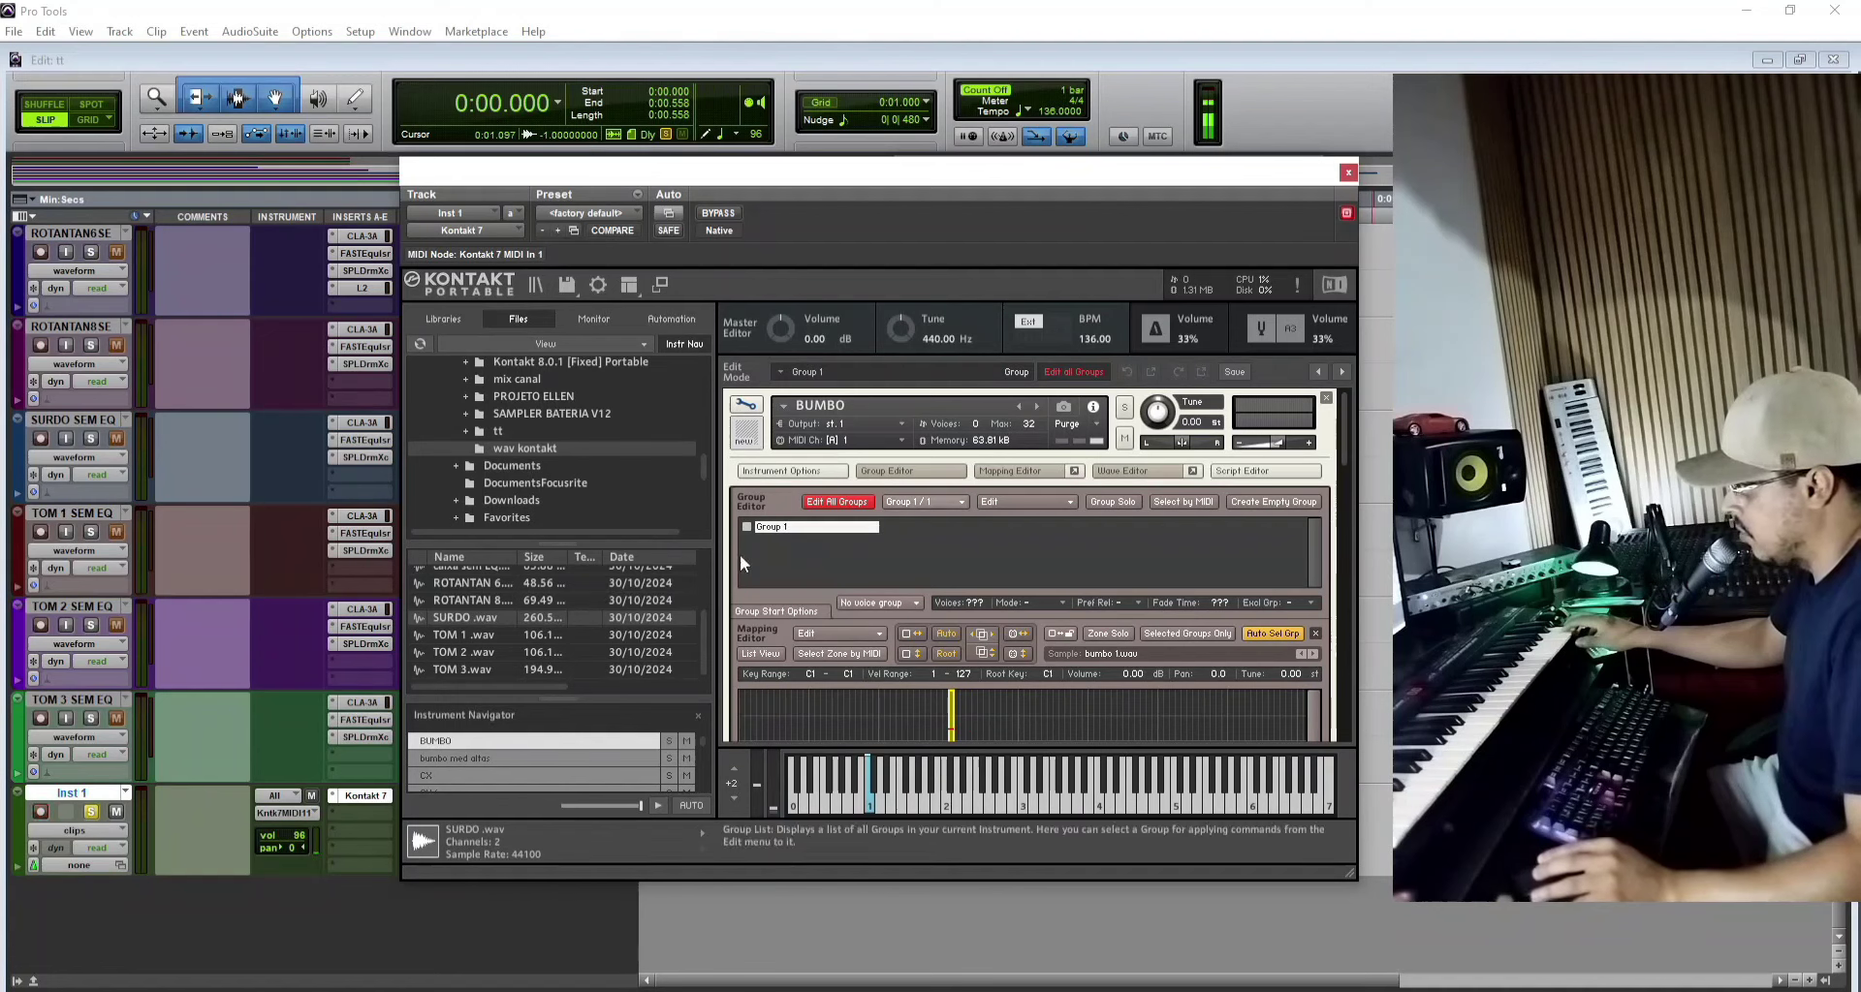
pyautogui.scroll(3, 701, 624)
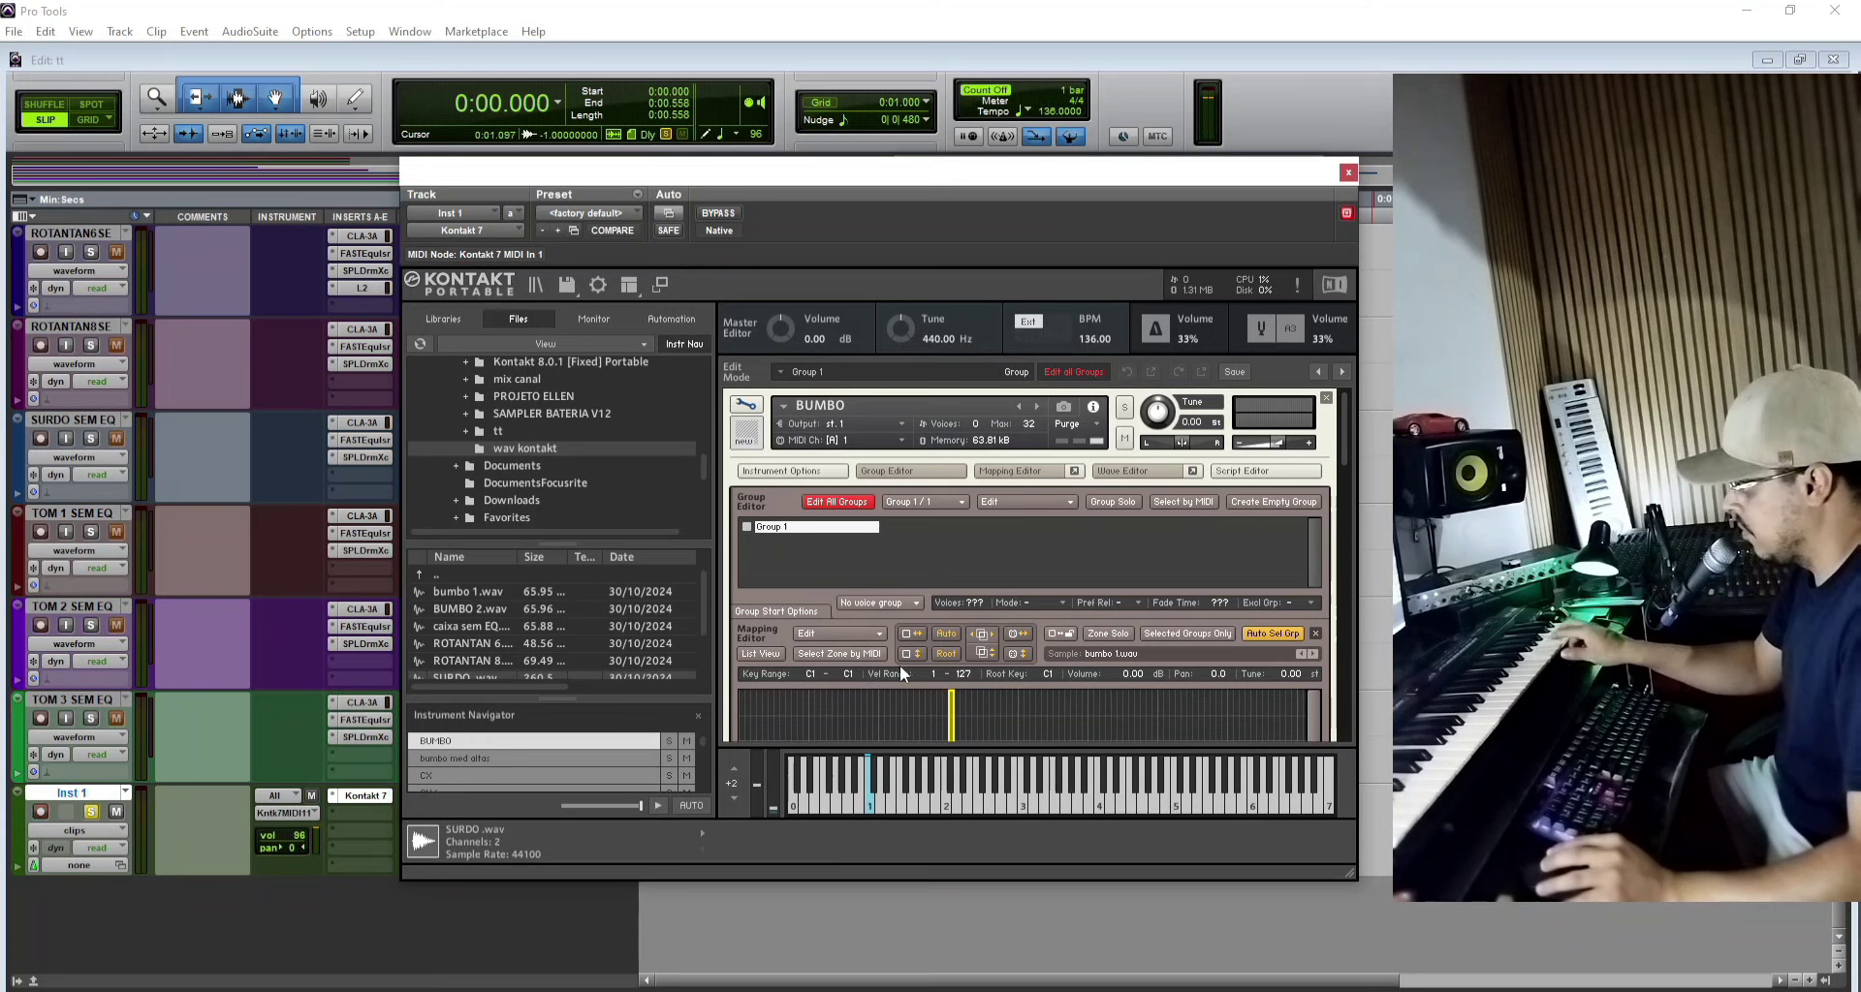
pyautogui.moveTo(1339, 425); pyautogui.dragTo(1340, 473)
pyautogui.moveTo(463, 593); pyautogui.dragTo(945, 621)
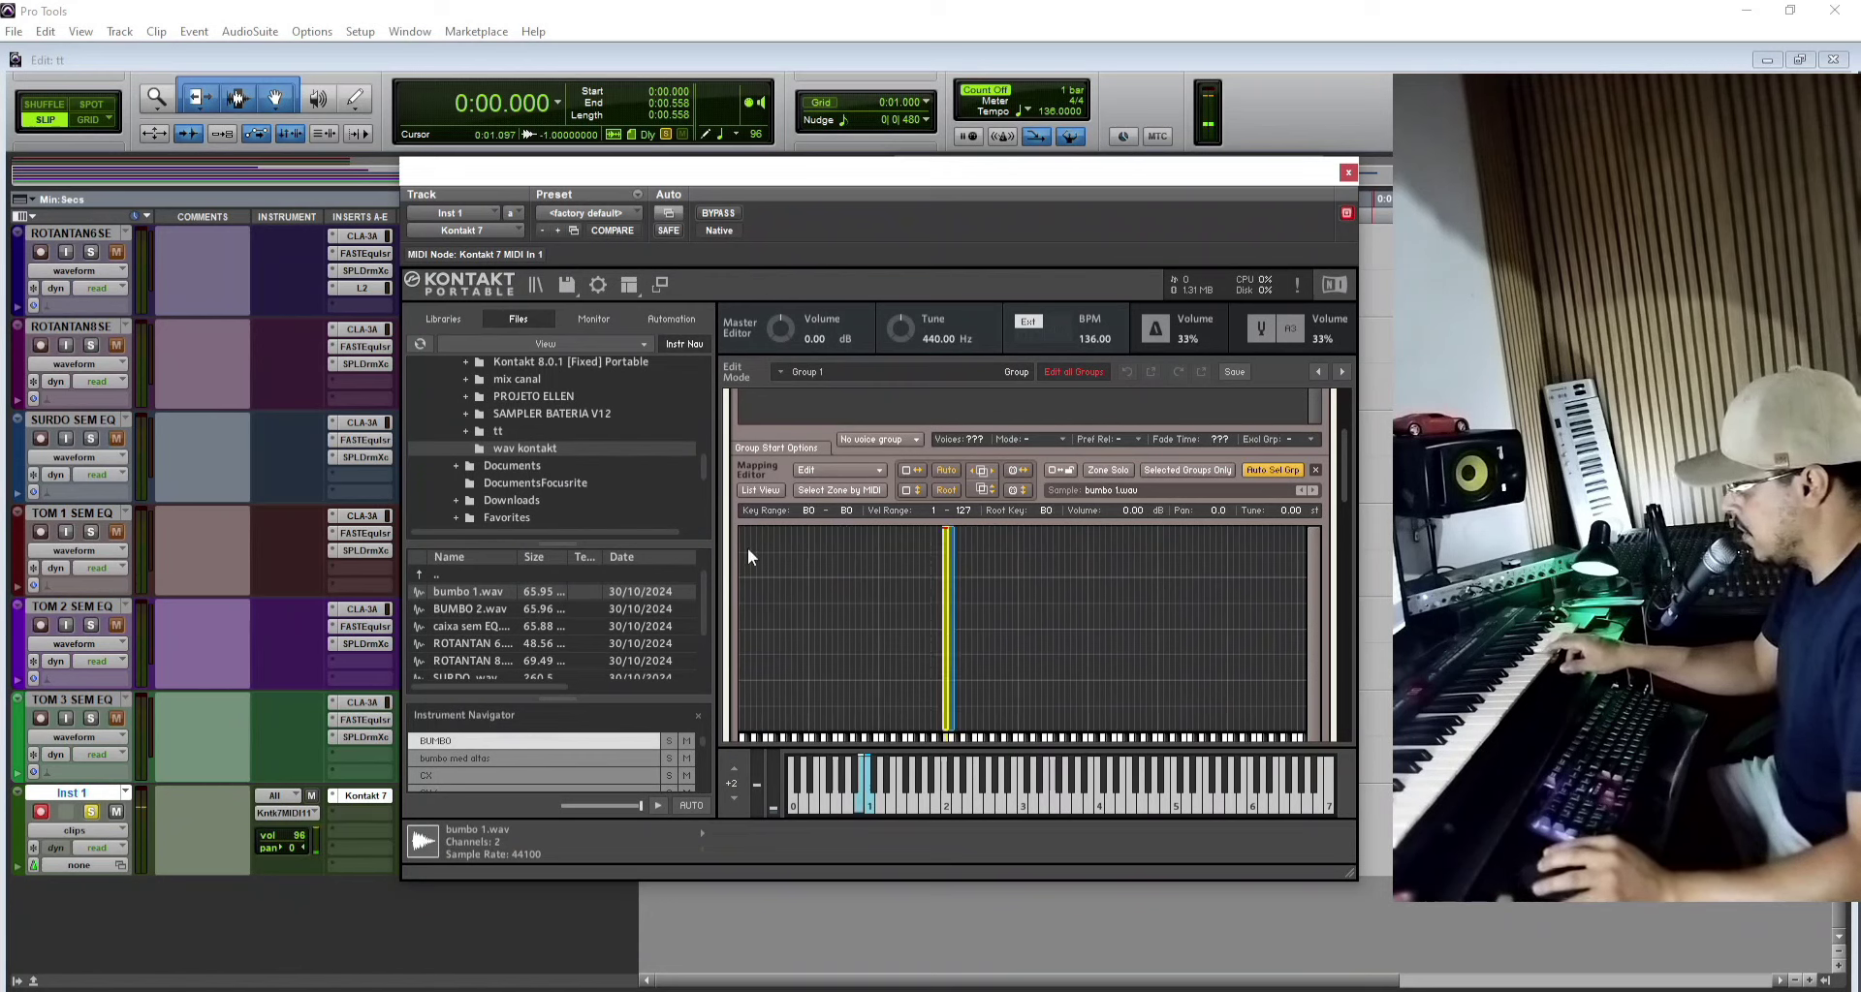
pyautogui.moveTo(1345, 475); pyautogui.dragTo(1346, 427)
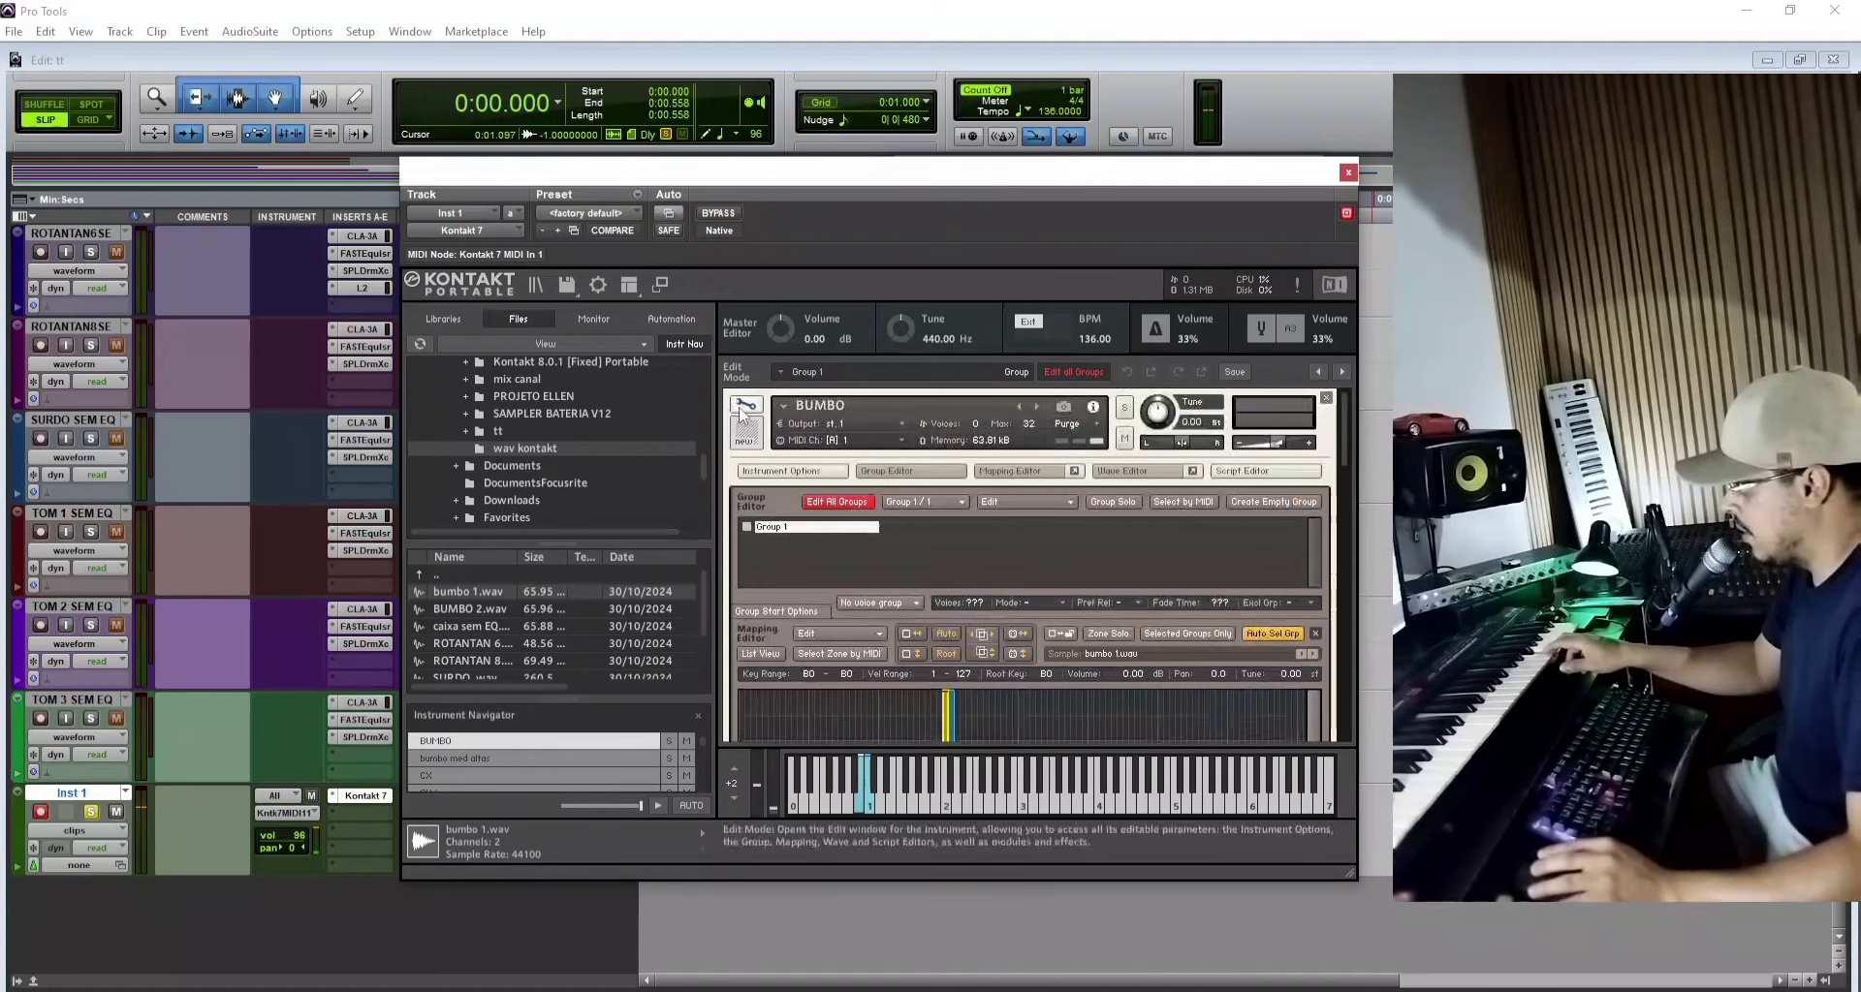
# Step: Map BUMBO 2.wav into the bumbo med altas instrument
pyautogui.click(743, 409)
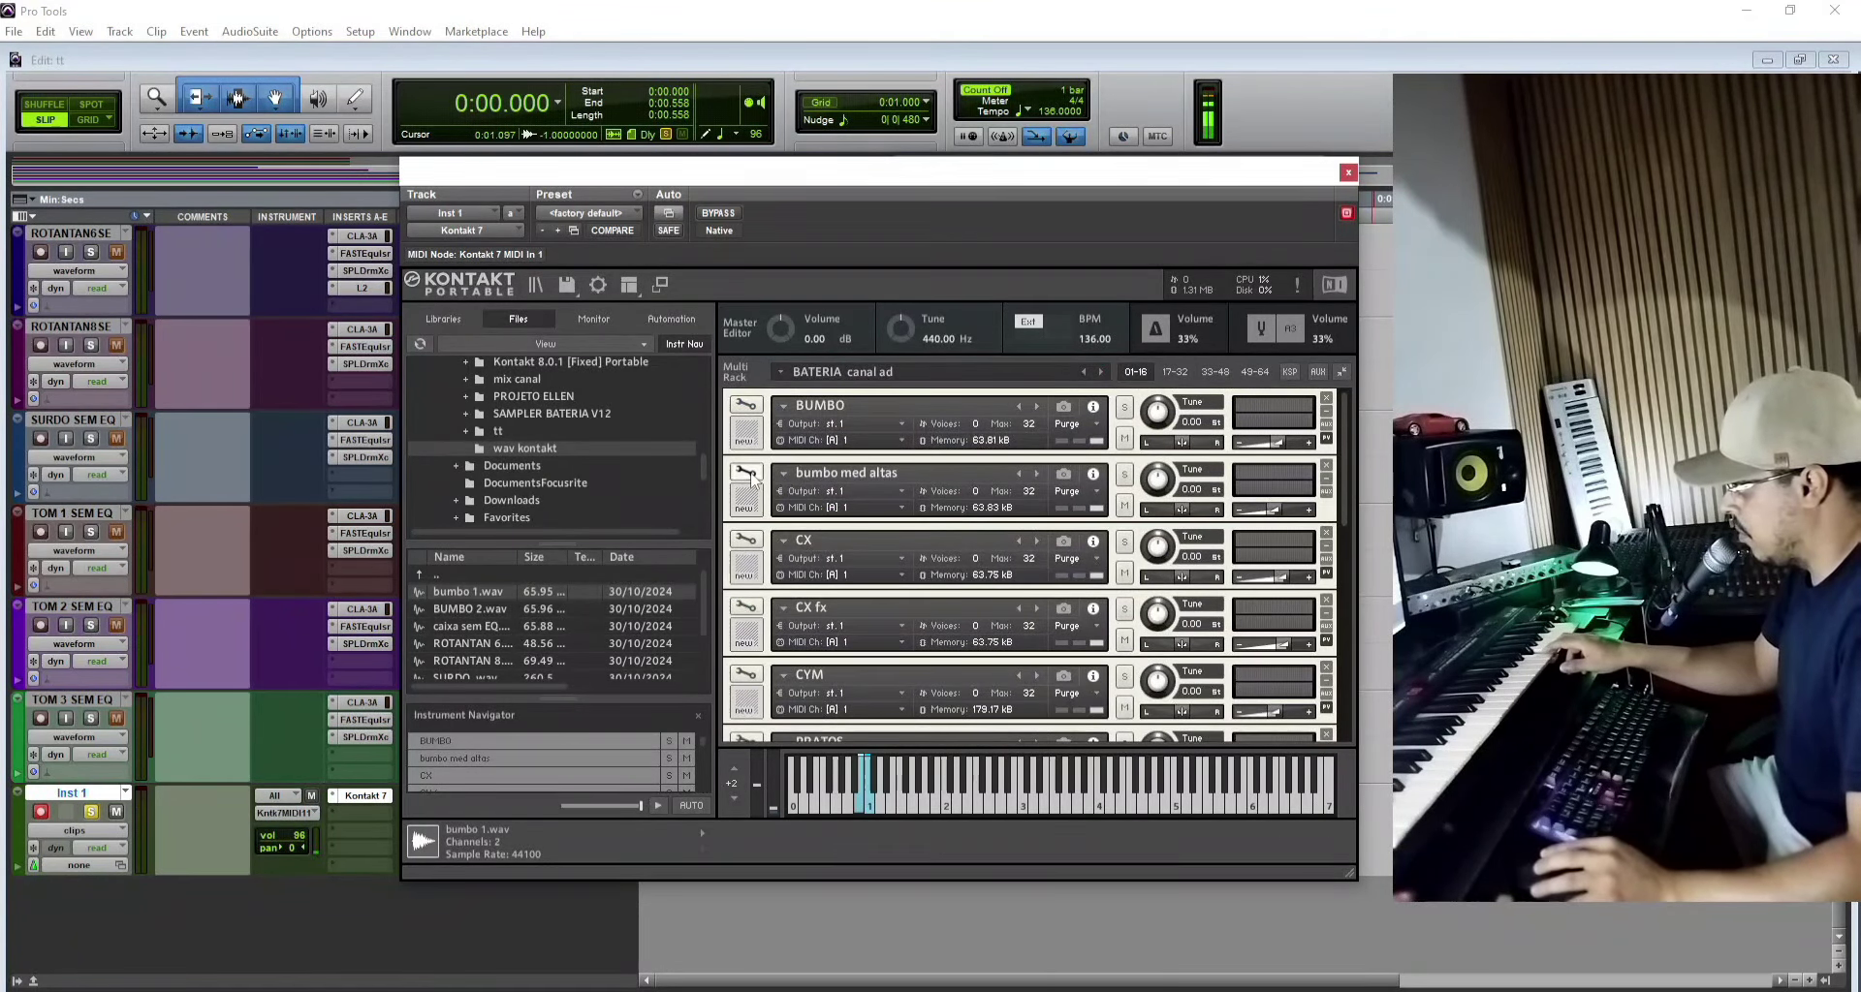
pyautogui.click(747, 474)
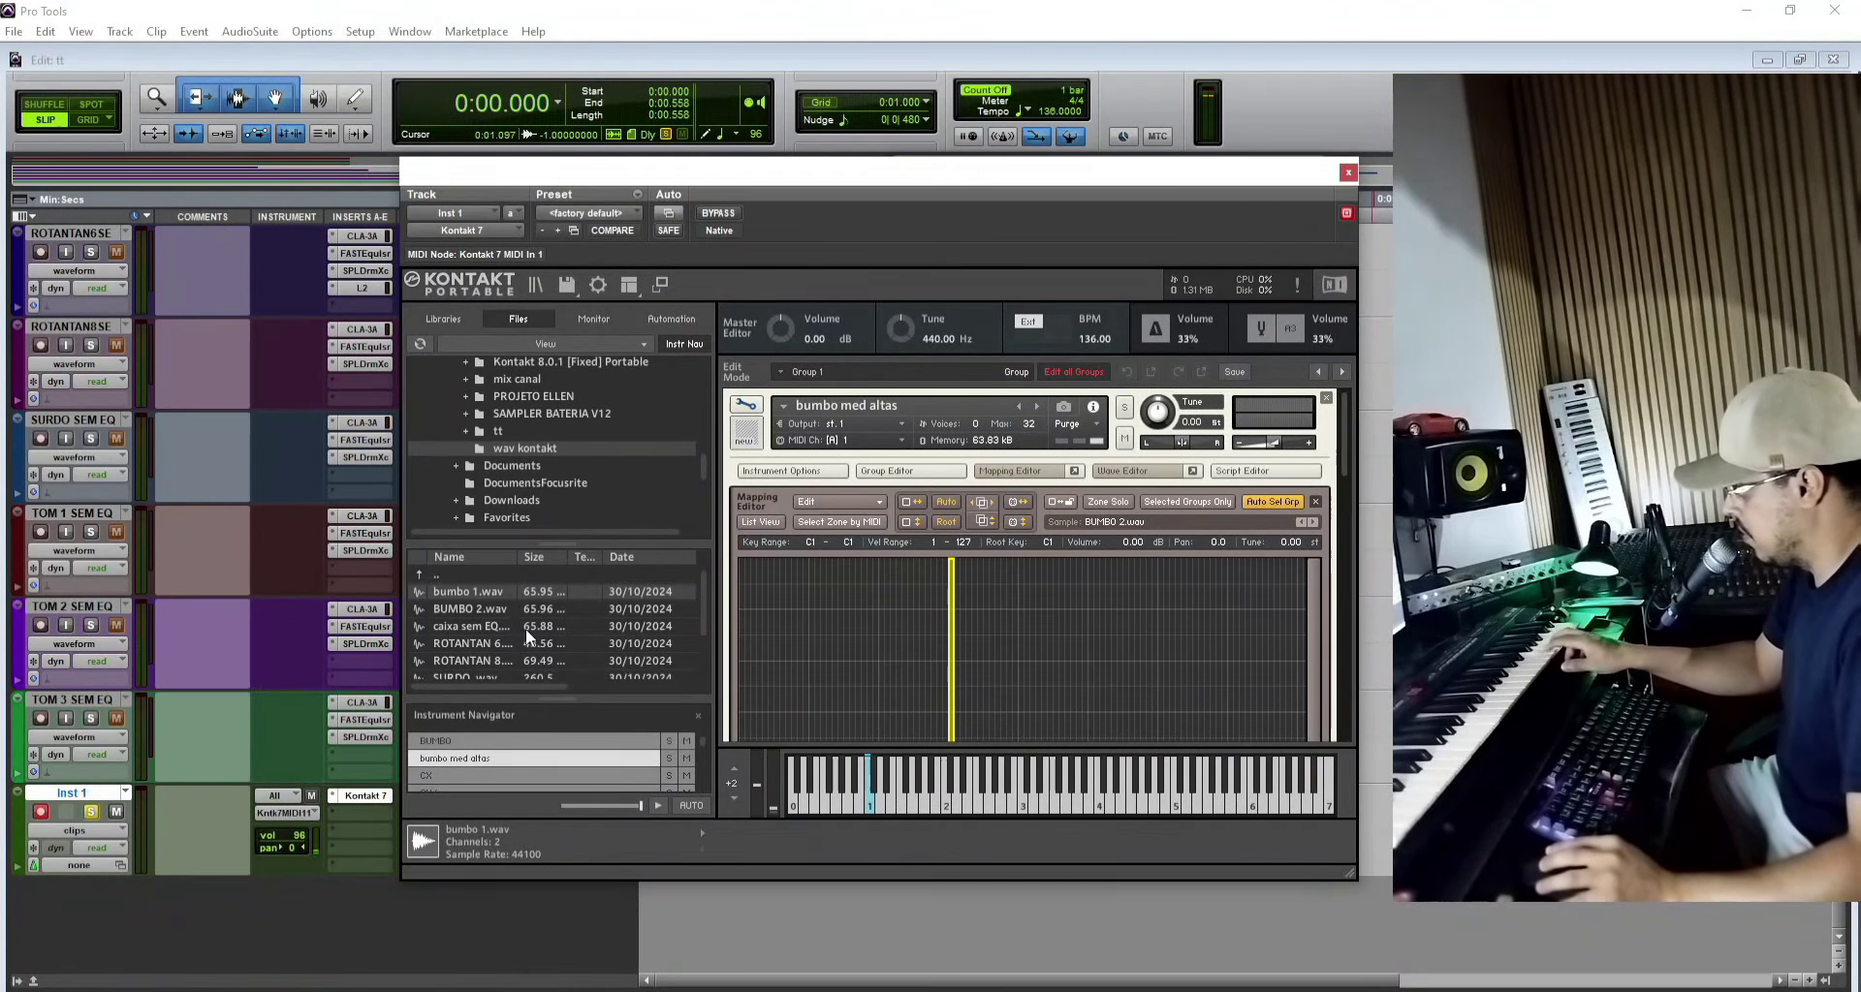
pyautogui.moveTo(464, 611); pyautogui.dragTo(928, 624)
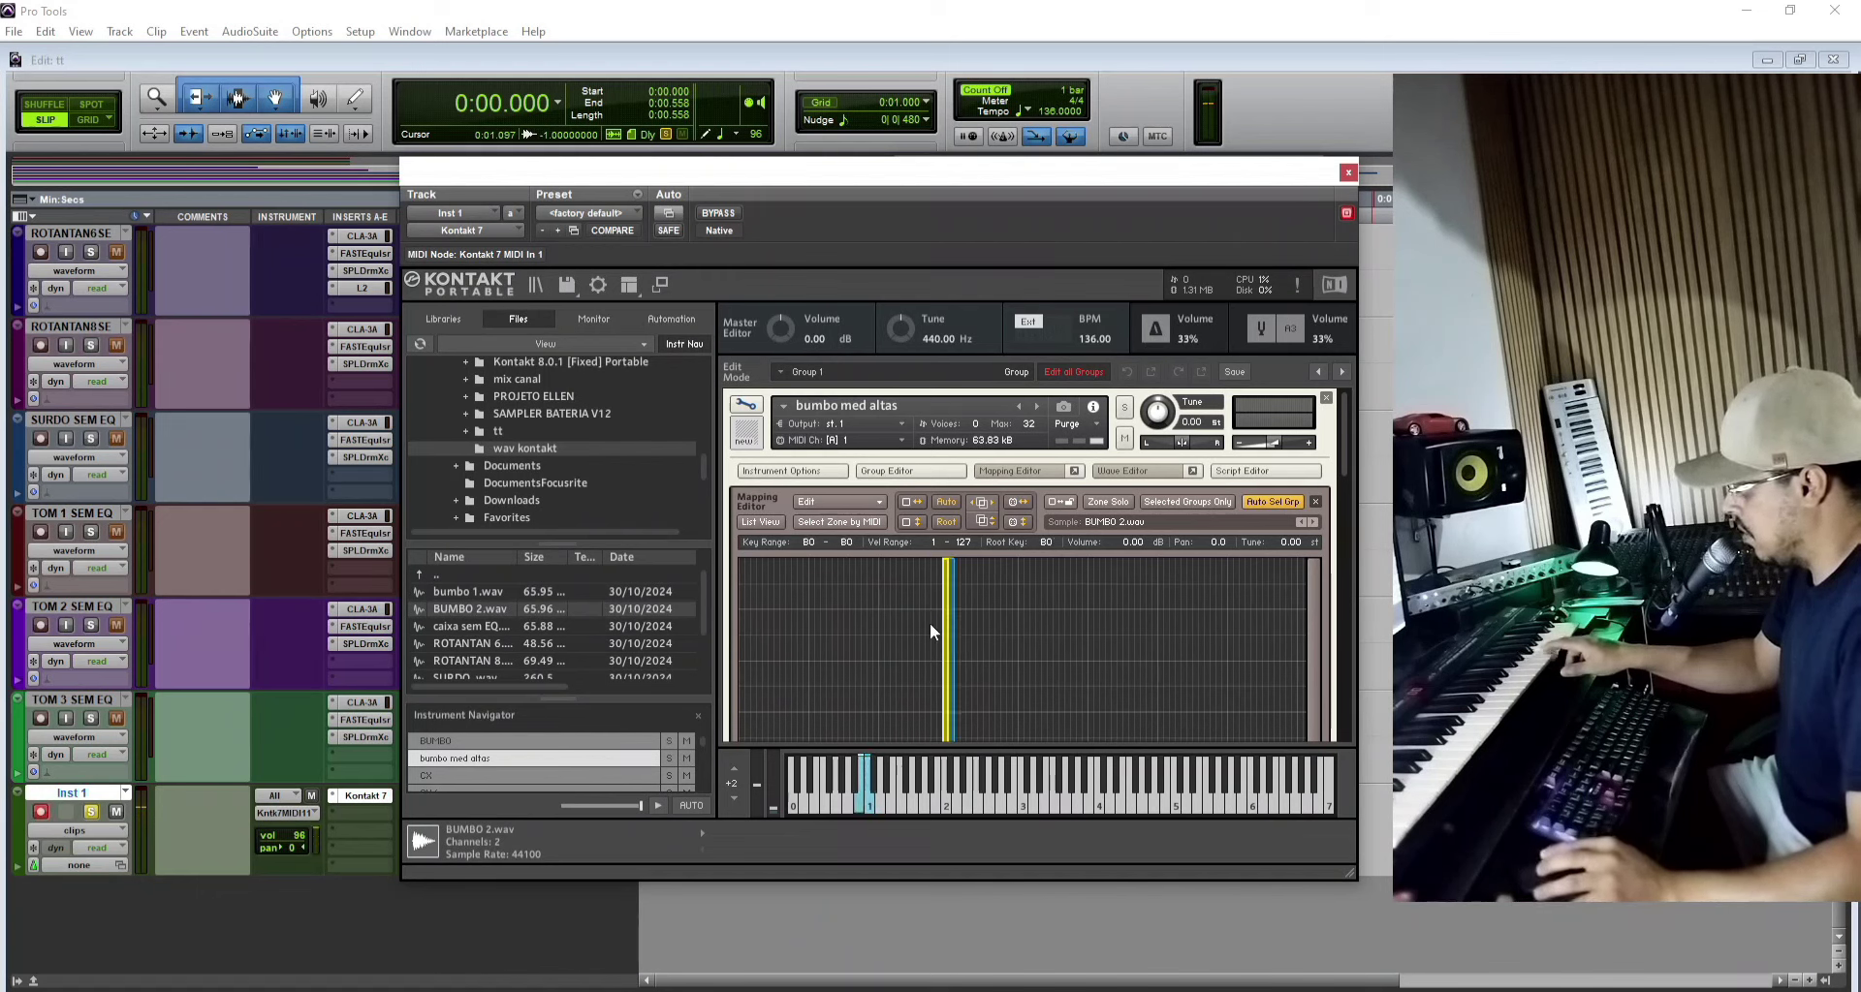